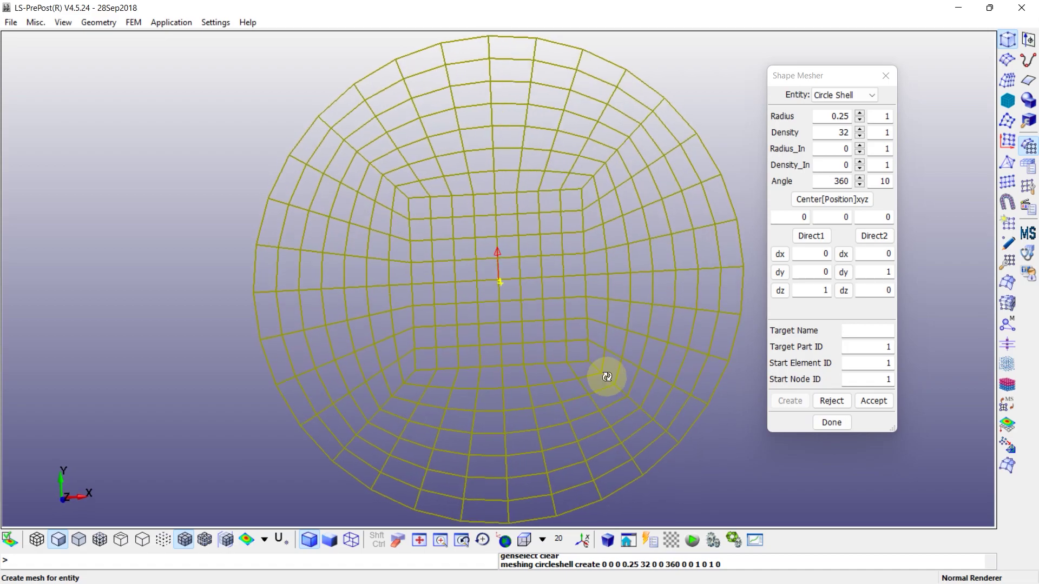
Step: Reject the previewed circle shell mesh and recreate it with its center at X 4, Y 5
double_click(797, 217)
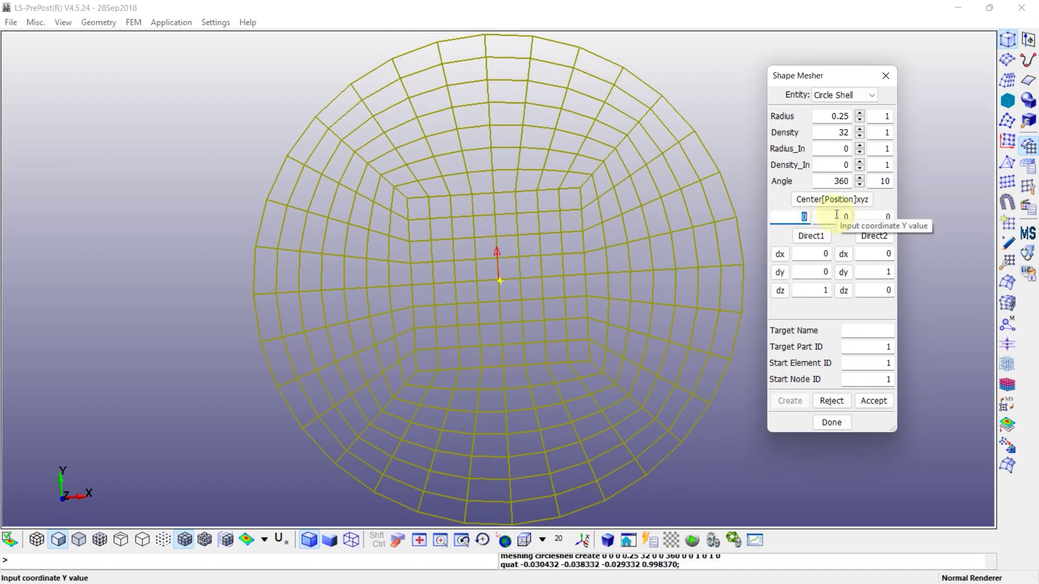
type("4")
key("Tab")
type("5")
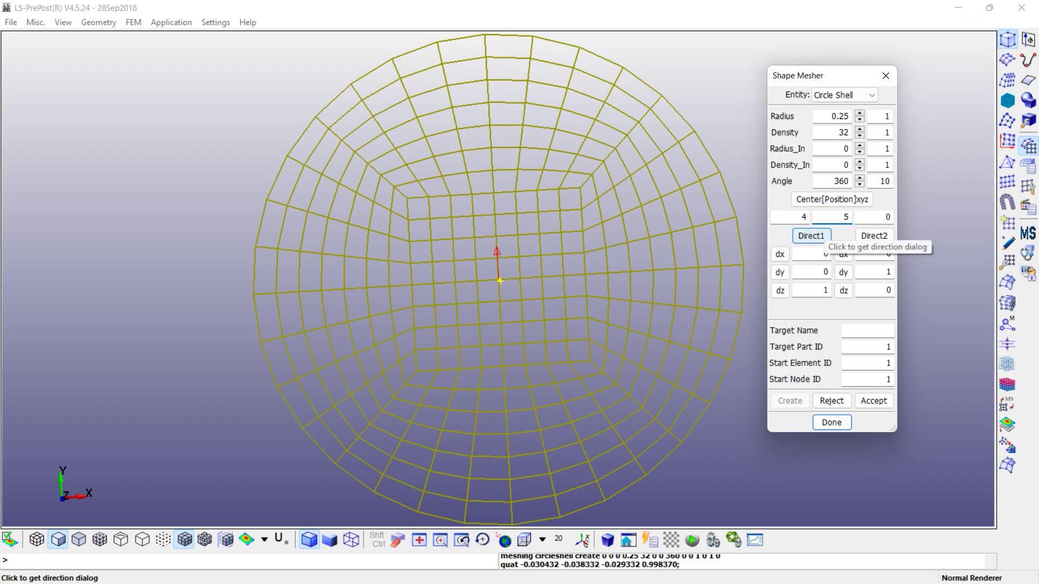
left_click(830, 400)
left_click(791, 400)
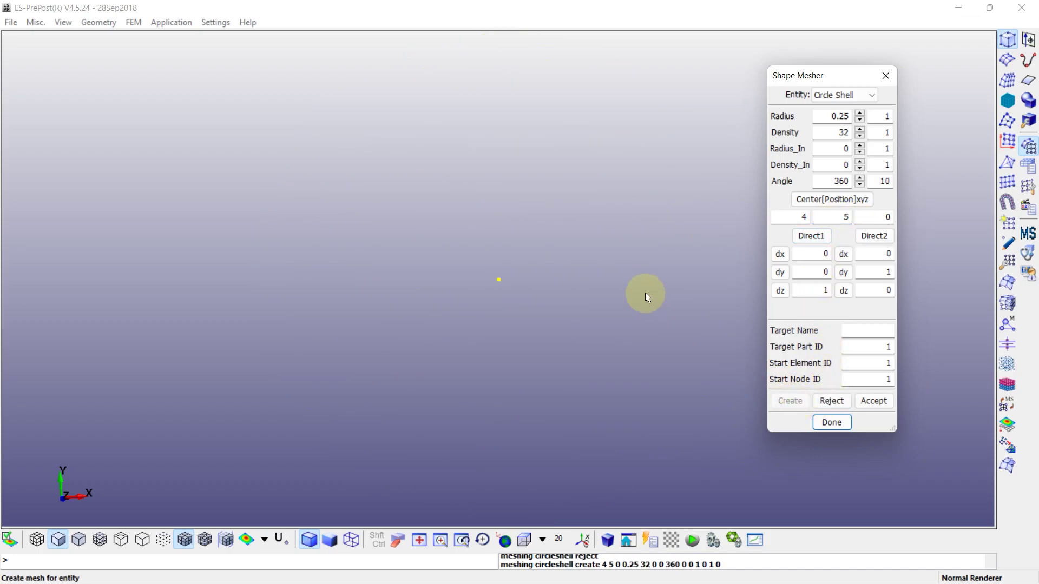
Step: Fit the new circle shell mesh in view, accept it as a part, and close the Shape Mesher
left_click(419, 540)
scroll(488, 366, "down", 3)
scroll(640, 413, "down", 2)
scroll(471, 253, "up", 5)
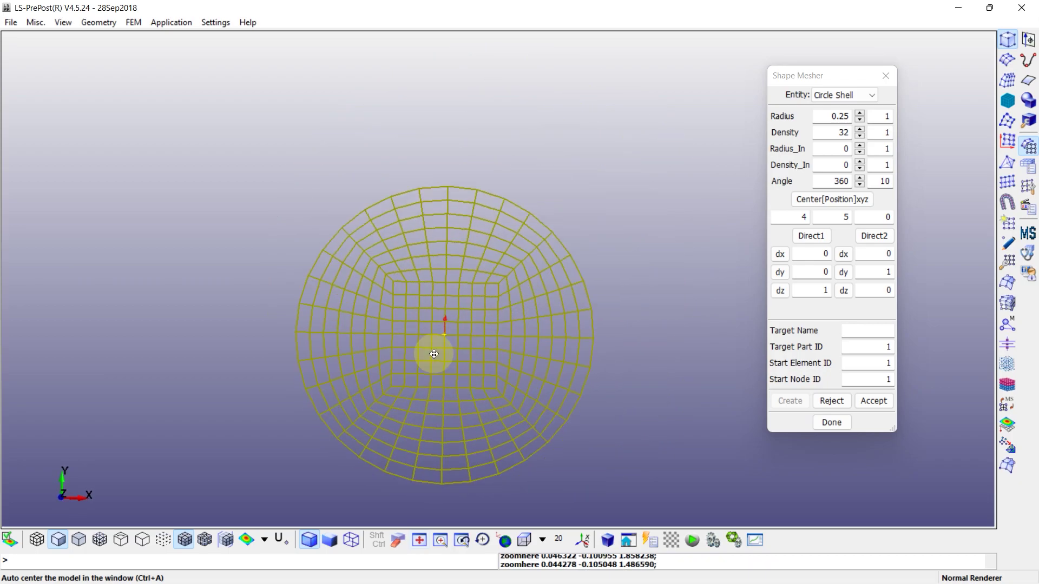
left_click(867, 401)
left_click(831, 423)
scroll(527, 311, "down", 2)
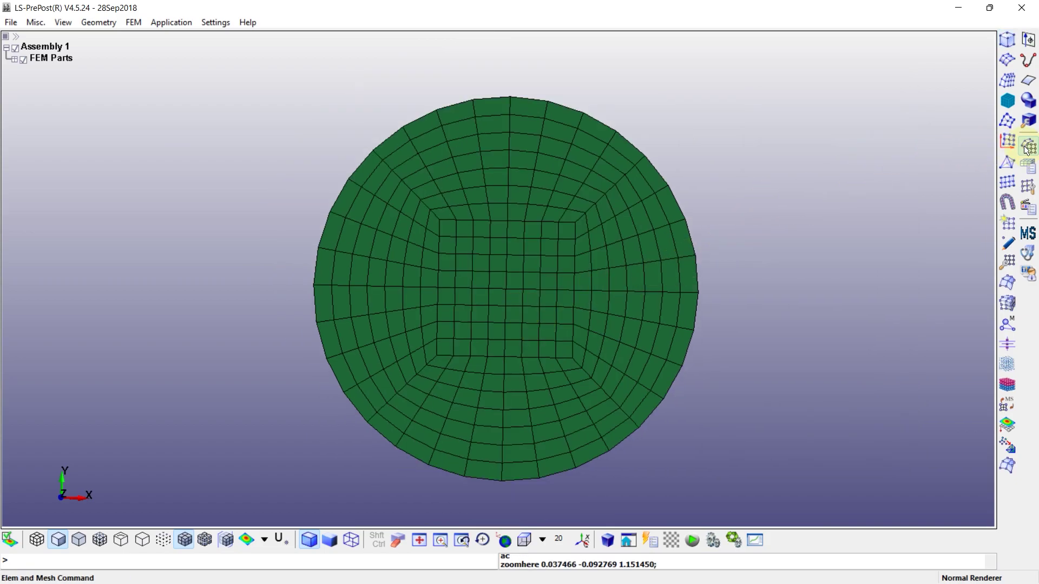
Step: Open the Keyword Manager, list all keywords, and open the SECTION_SHELL input form
left_click(1029, 165)
left_click(1006, 61)
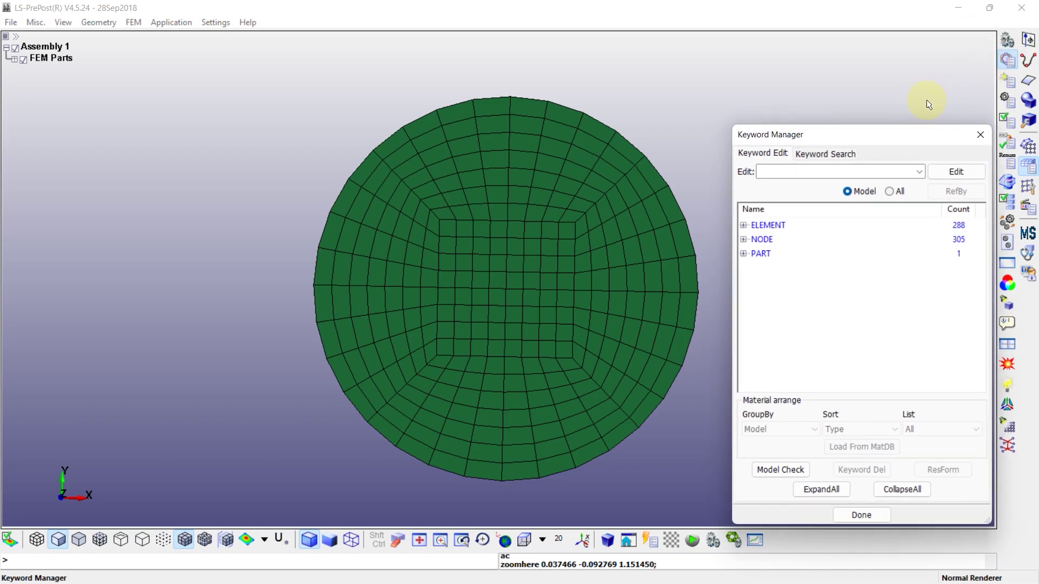
left_click_drag(881, 137, 872, 84)
left_click(903, 132)
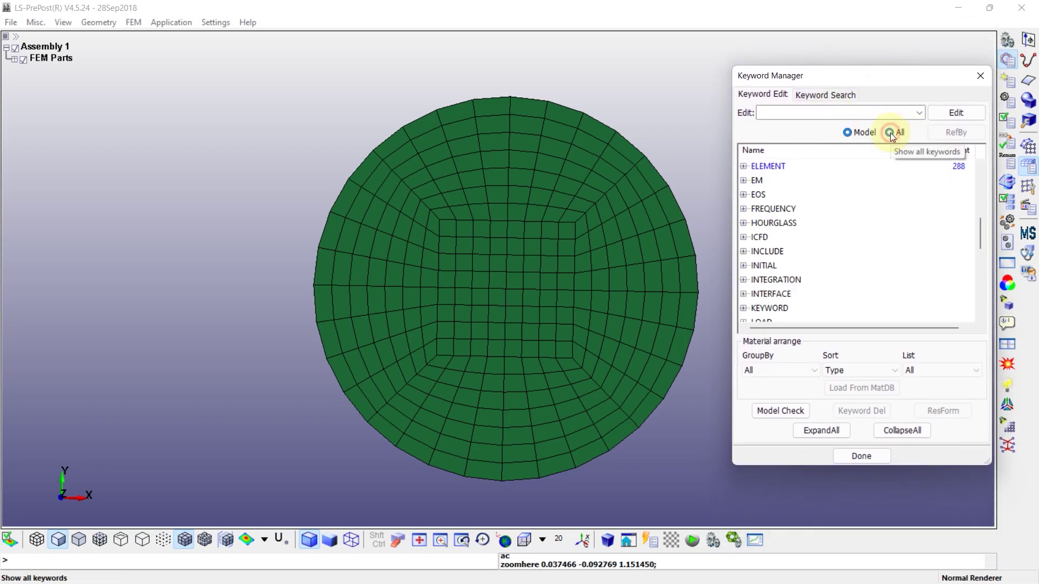
left_click_drag(980, 233, 988, 286)
left_click(756, 210)
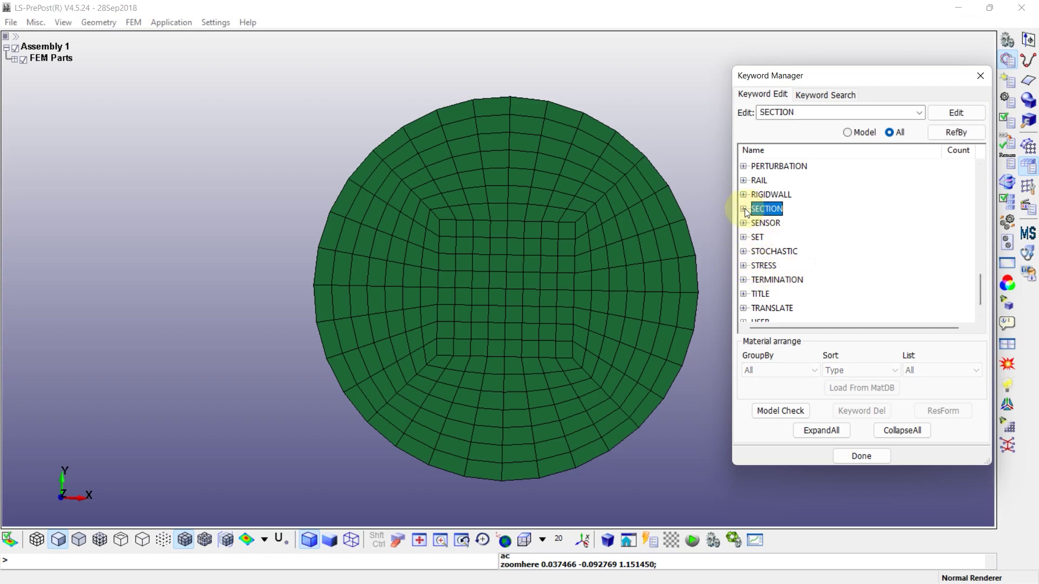
left_click(744, 209)
scroll(786, 292, "down", 1)
double_click(774, 308)
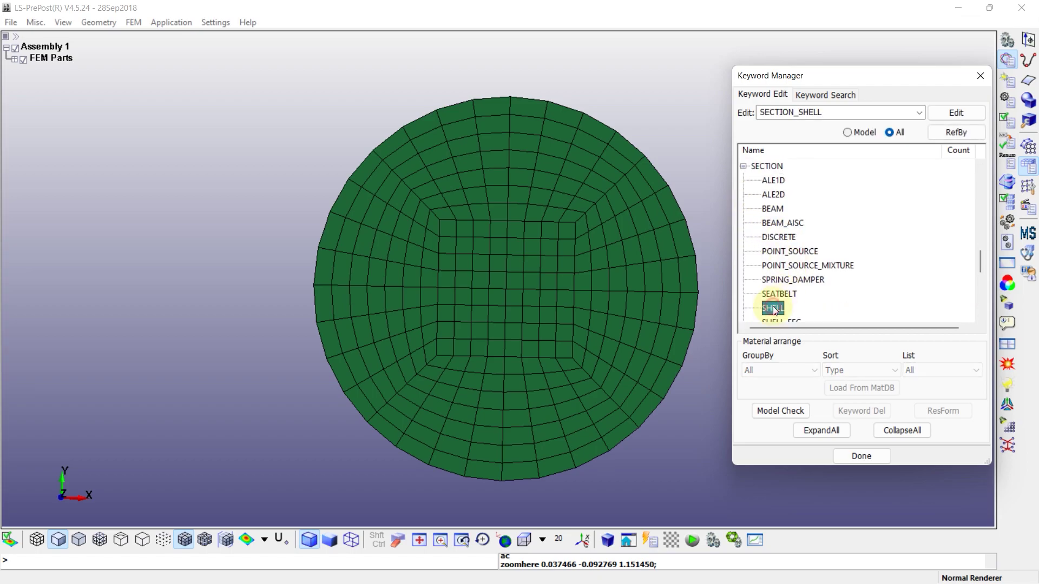
Step: Create a SECTION_SHELL card with a new ID and ELFORM 12 (plane stress), then accept and close it
left_click(234, 159)
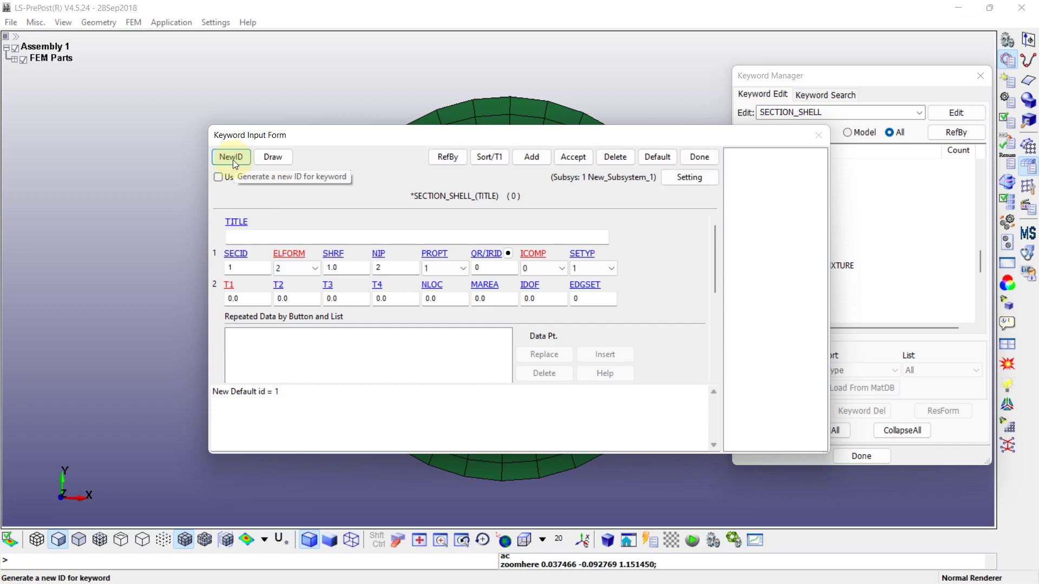
left_click(290, 268)
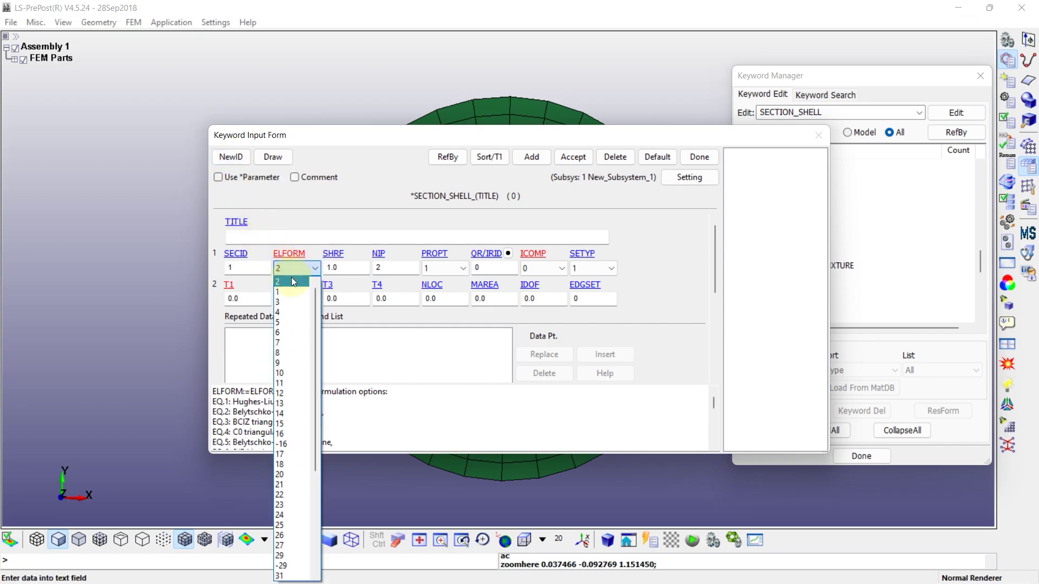
left_click(293, 394)
scroll(399, 413, "down", 3)
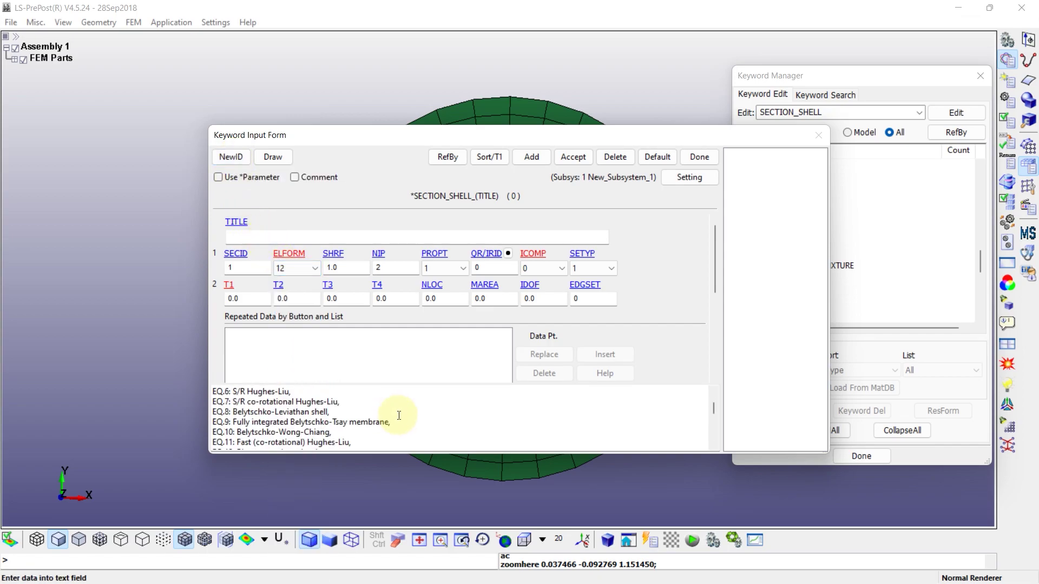
left_click_drag(331, 425, 210, 423)
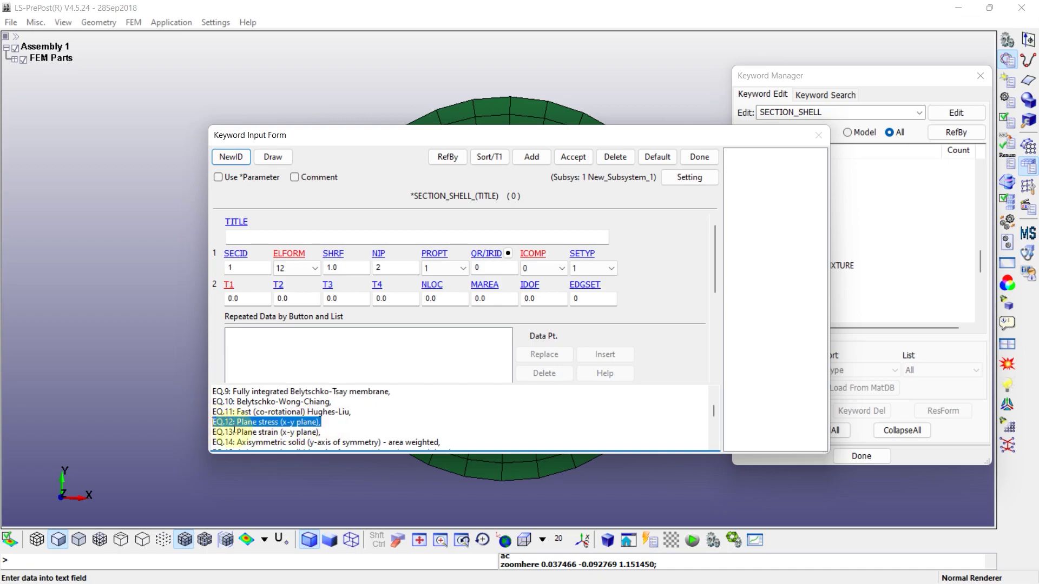
left_click(410, 404)
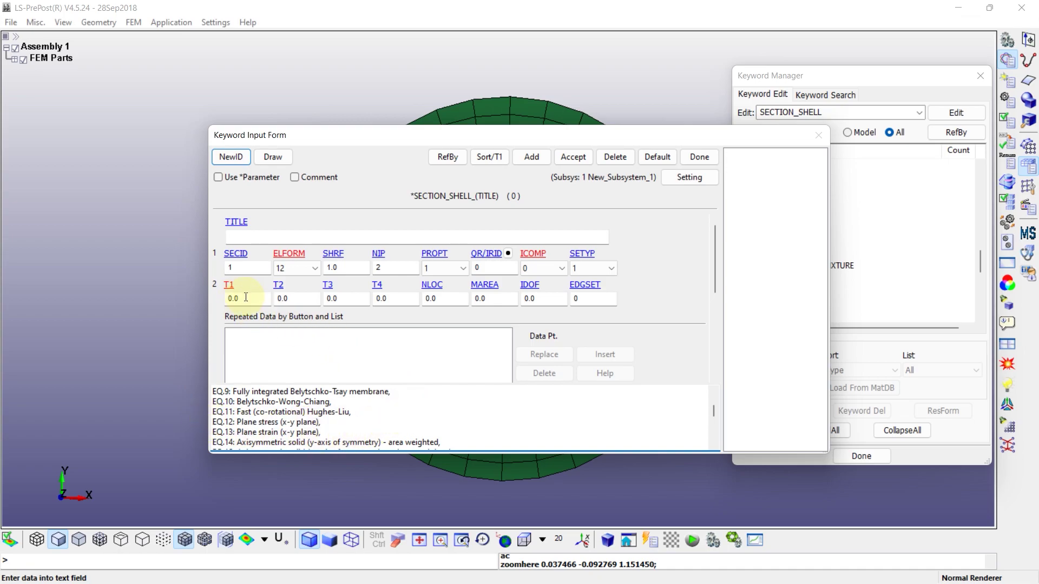
left_click(574, 158)
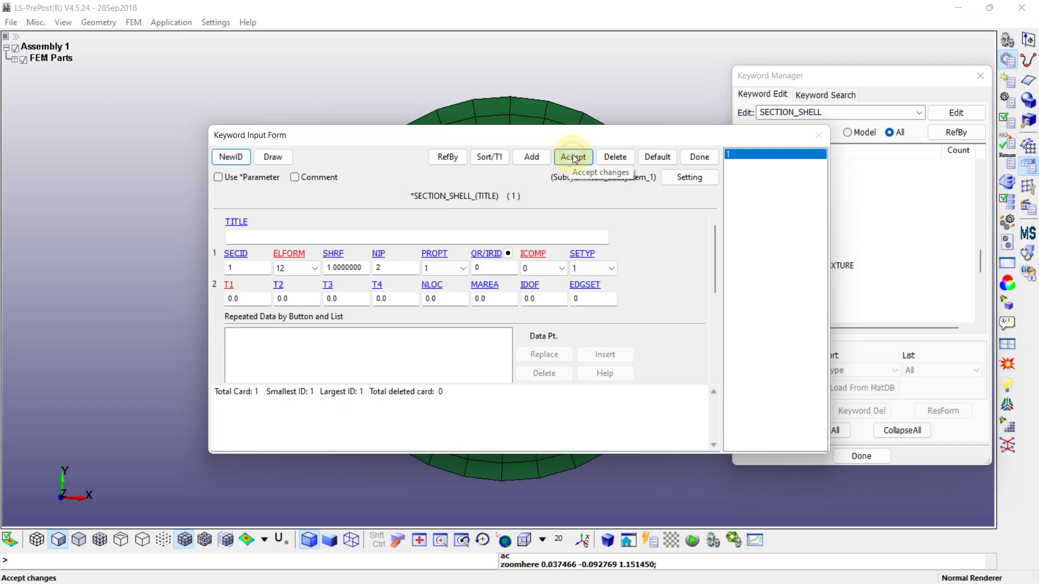
left_click(697, 157)
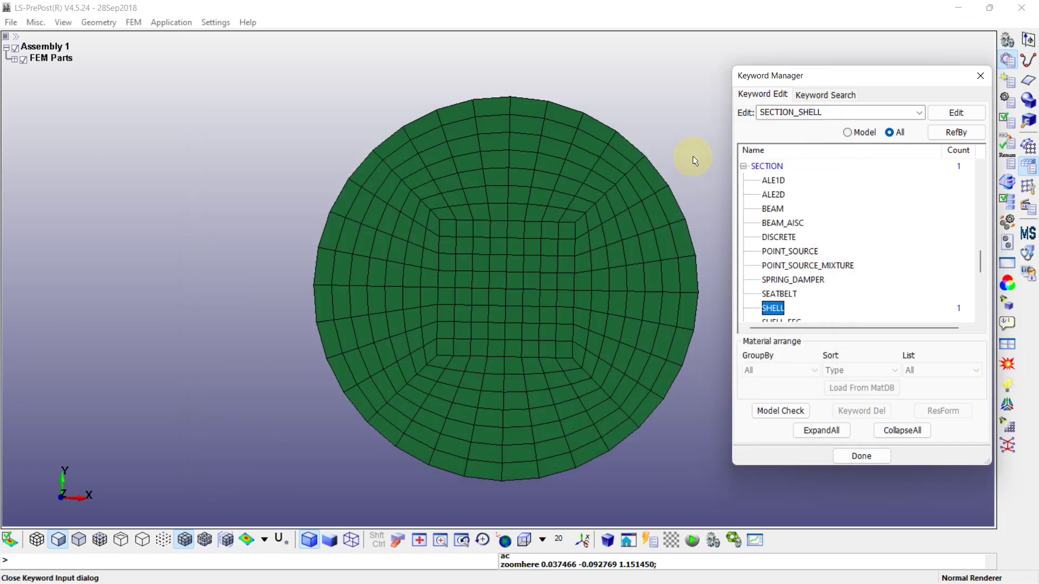
Step: Start a MAT_RIGID material with a new ID, mass density 100, Young's modulus 2e11 and Poisson's ratio 0.3
left_click(916, 430)
left_click_drag(977, 301, 981, 273)
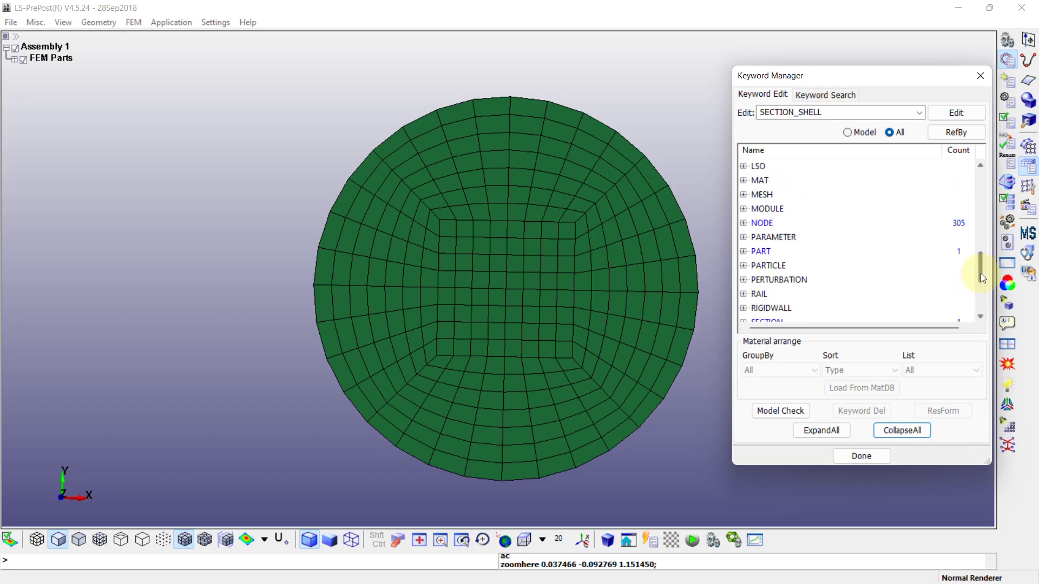
double_click(752, 181)
scroll(781, 229, "down", 10)
scroll(780, 229, "down", 1)
double_click(790, 266)
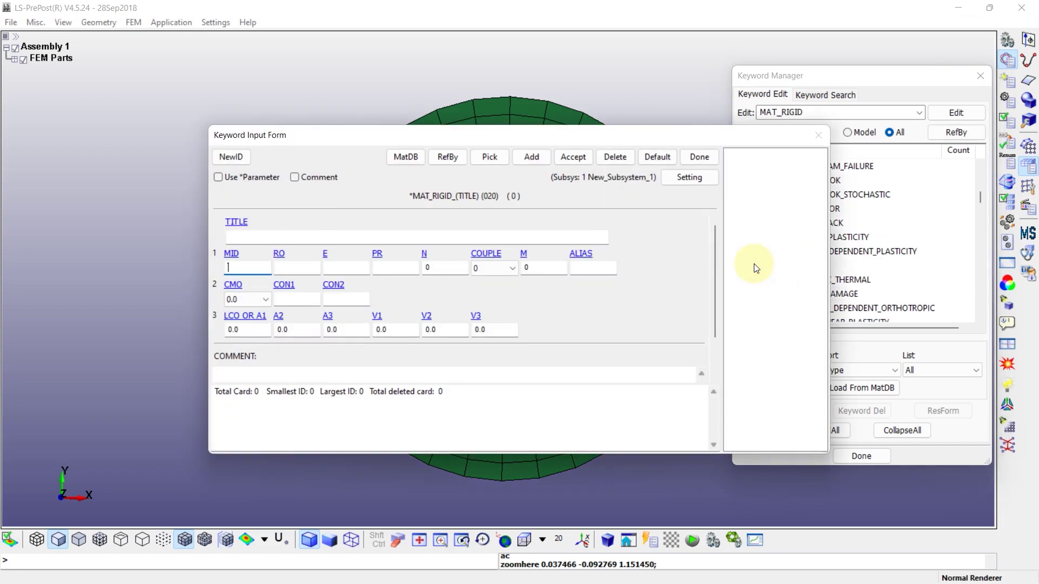
left_click(228, 156)
left_click(285, 267)
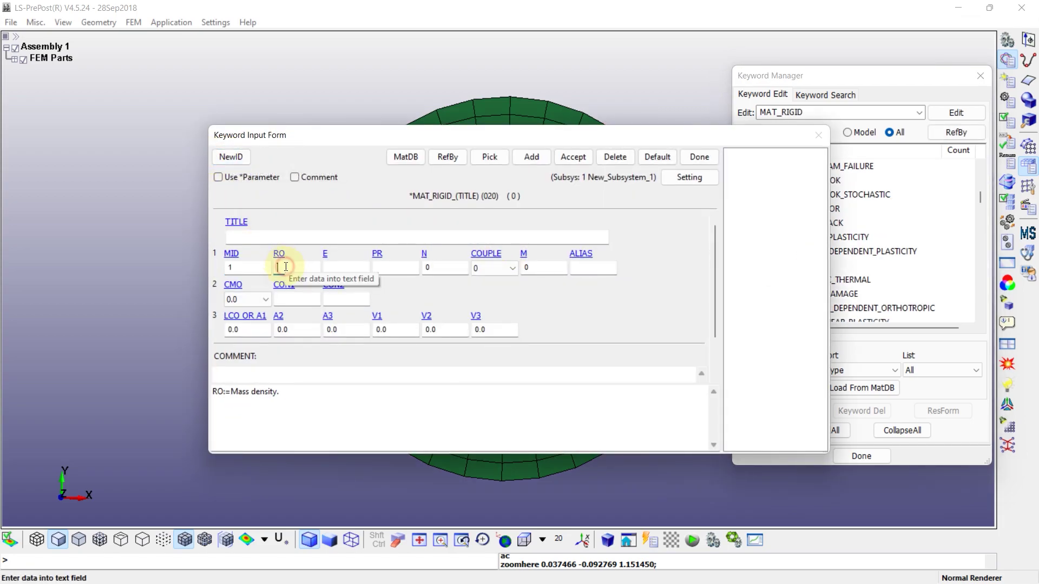
type("100")
left_click(338, 267)
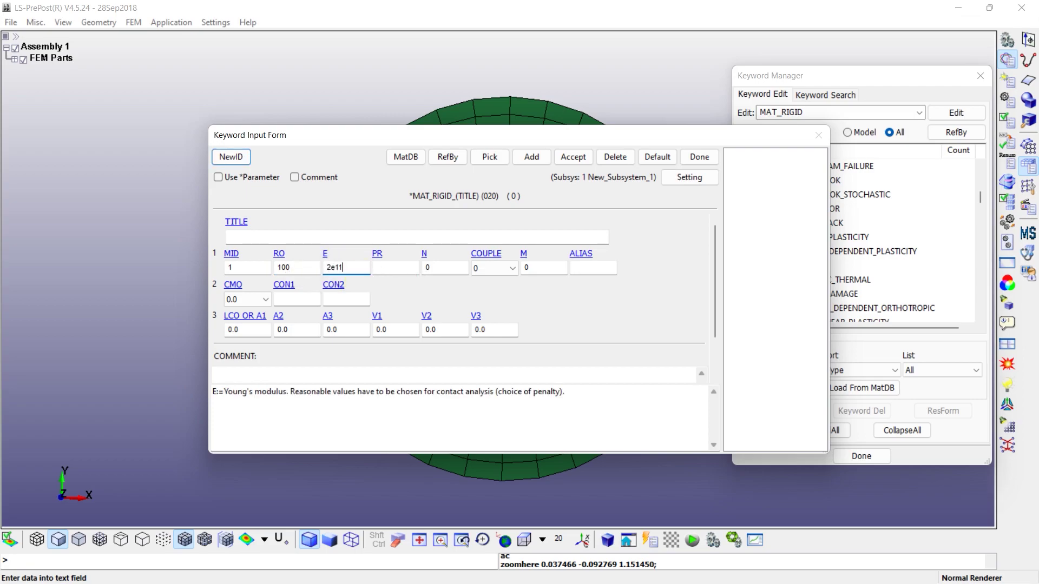
left_click(397, 271)
type("0.3")
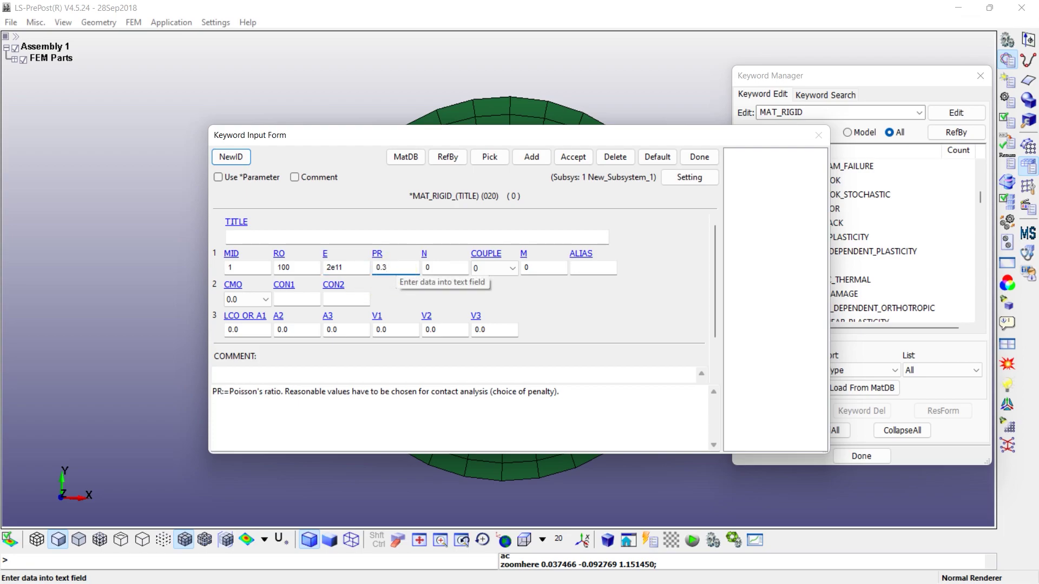
Step: Set the rigid material's CMO to 1.0 and CON1 to 7 to constrain x, y and z displacements
left_click(248, 297)
left_click(249, 330)
left_click(289, 301)
scroll(336, 400, "down", 2)
left_click_drag(384, 446, 158, 455)
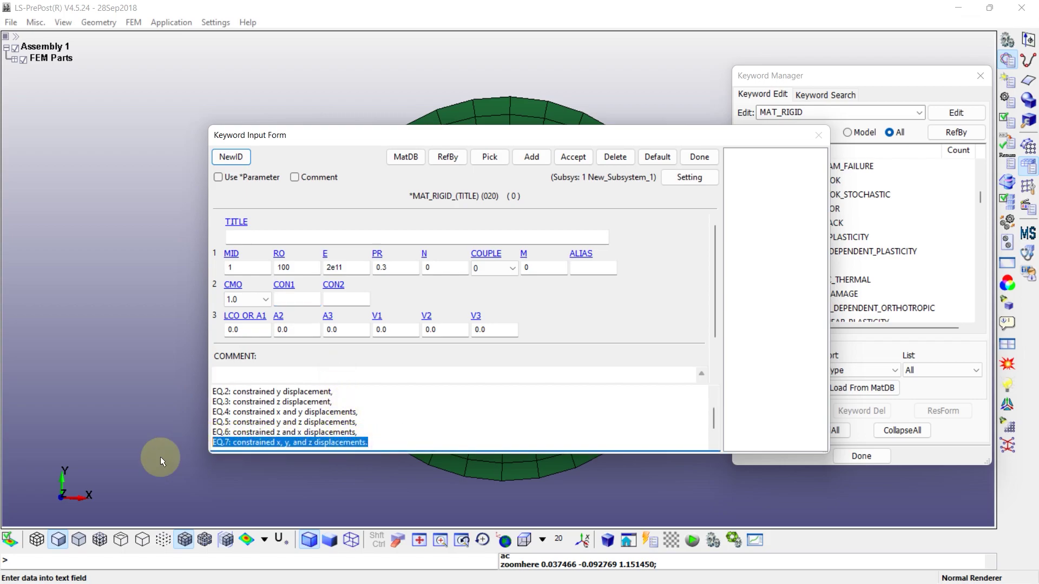
left_click(409, 406)
left_click(285, 299)
type("7")
Step: Set the rigid material's CON2 rotation constraint to 7, then accept and close the card
left_click(343, 299)
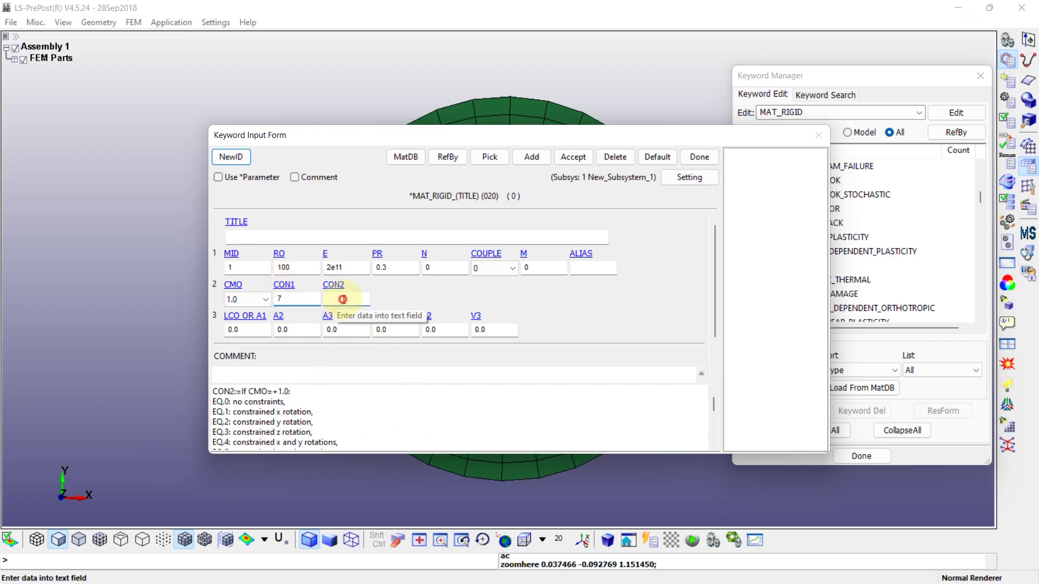
scroll(347, 414, "down", 2)
left_click_drag(349, 412, 174, 425)
left_click(343, 299)
type("7")
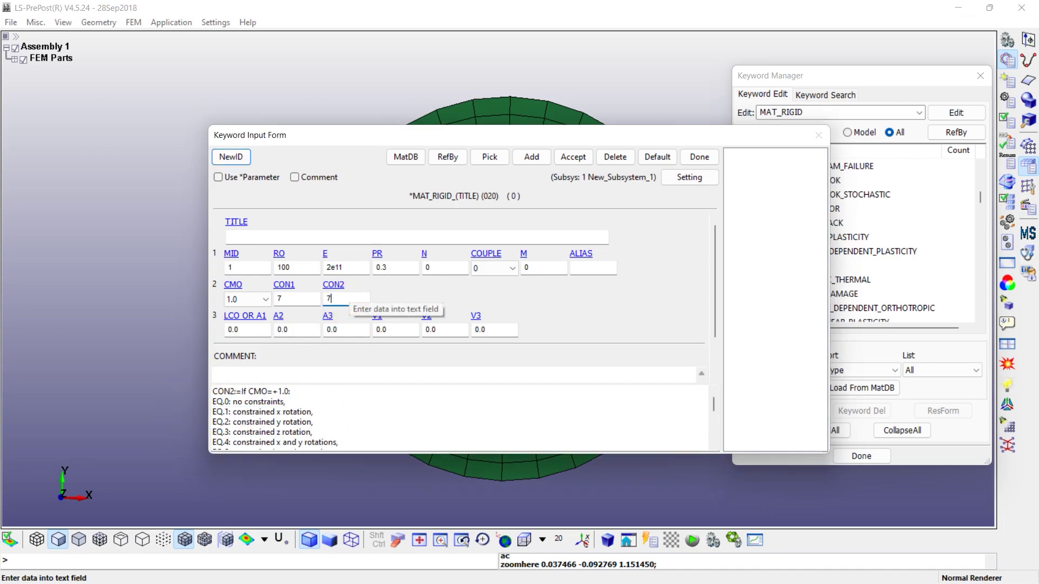
left_click(571, 158)
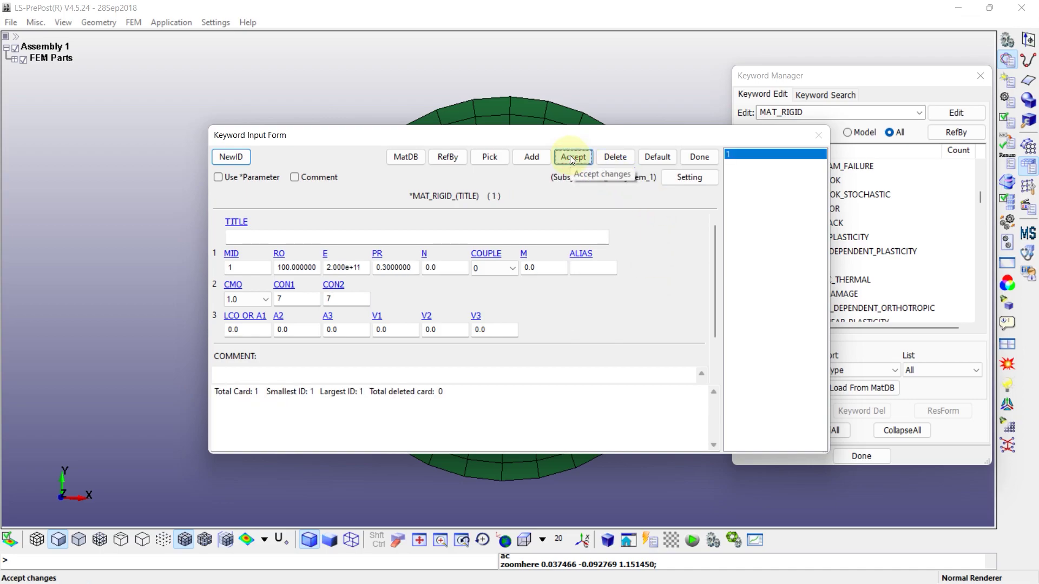
left_click(697, 157)
Step: Create a MAT_THERMAL_ISOTROPIC material with a new ID, heat capacity 1000 and thermal conductivity 200, then accept and close it
scroll(982, 198, "down", 2)
left_click_drag(982, 199, 982, 294)
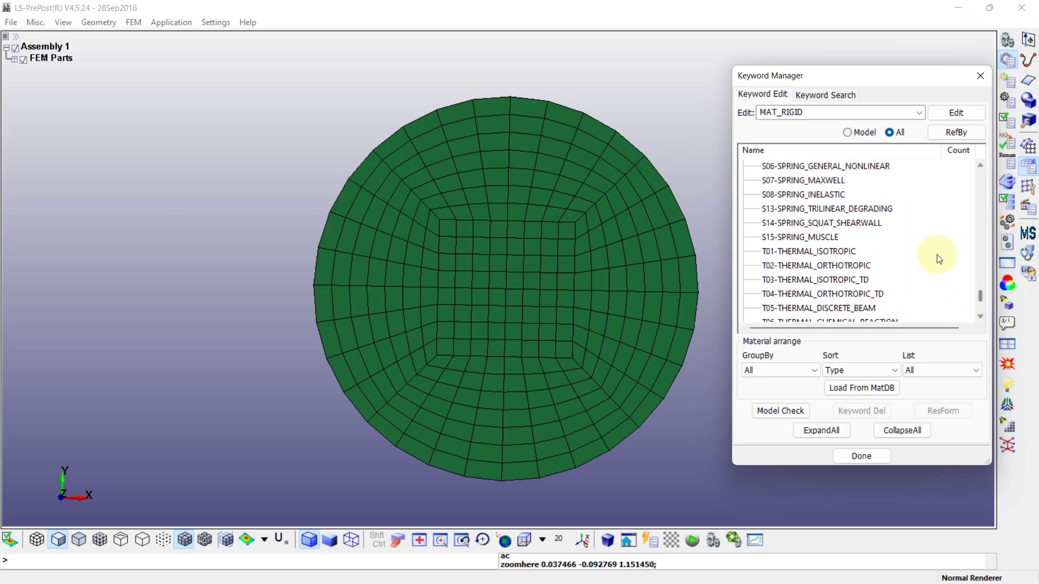
double_click(810, 252)
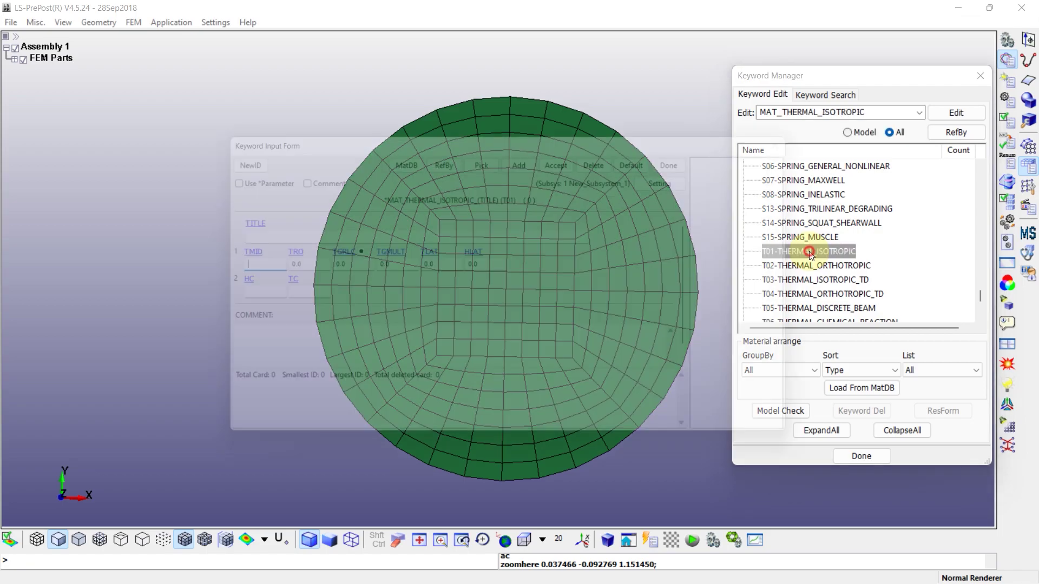
left_click(227, 157)
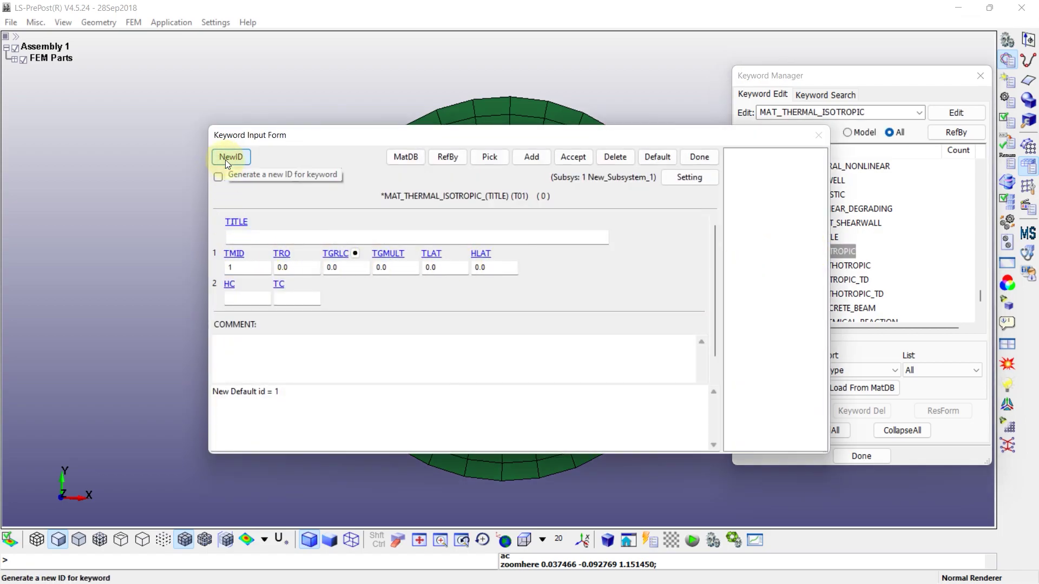
left_click(250, 298)
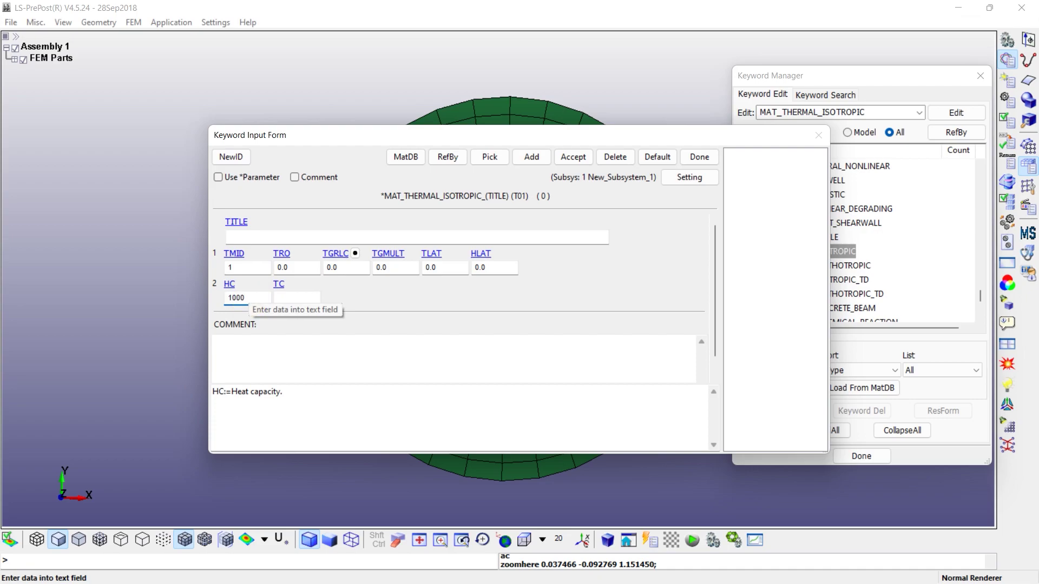
left_click(278, 298)
type("200")
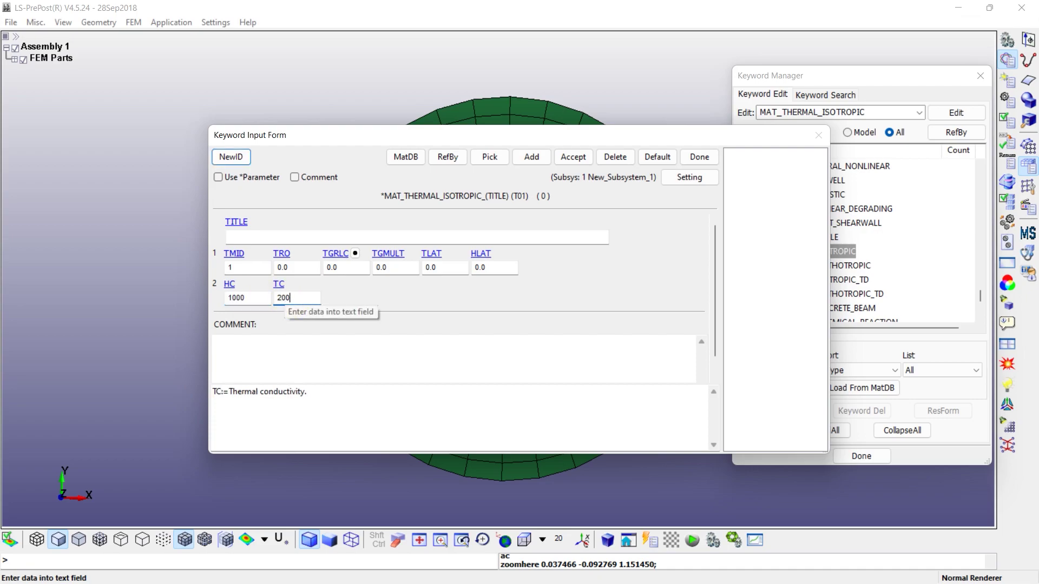
left_click_drag(303, 393, 213, 398)
left_click(246, 412)
left_click(573, 157)
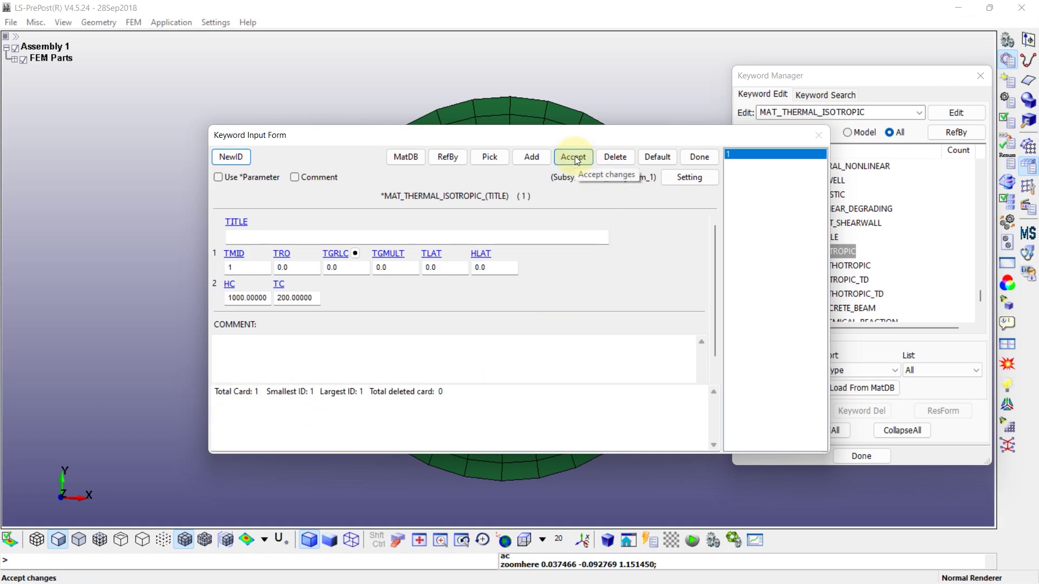
left_click(699, 157)
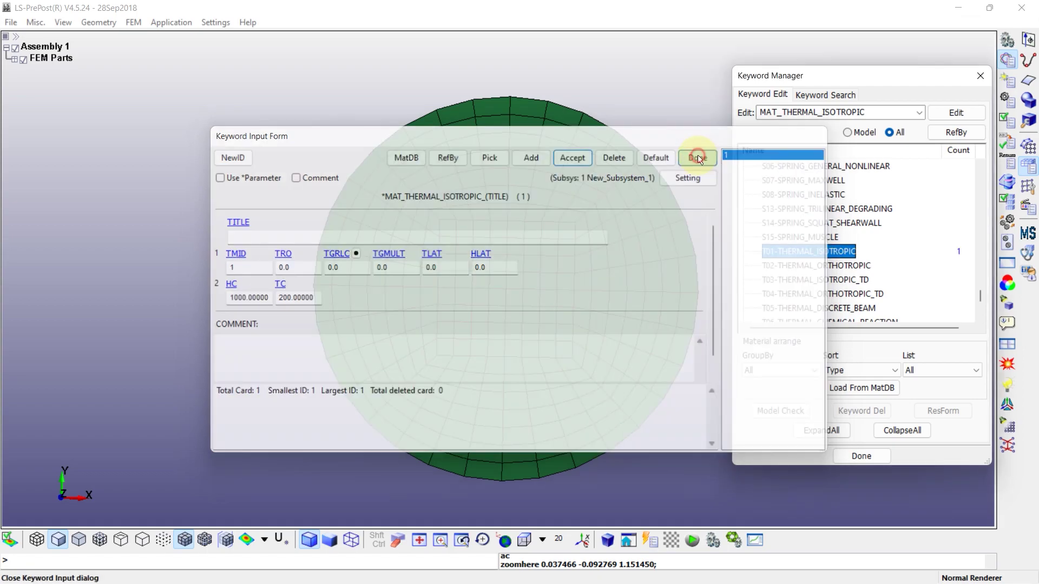
Step: Open a new INITIAL_TEMPERATURE_SET keyword card
left_click(902, 431)
left_click_drag(977, 297, 979, 234)
left_click(744, 251)
scroll(803, 256, "down", 13)
scroll(803, 259, "down", 3)
scroll(803, 259, "up", 6)
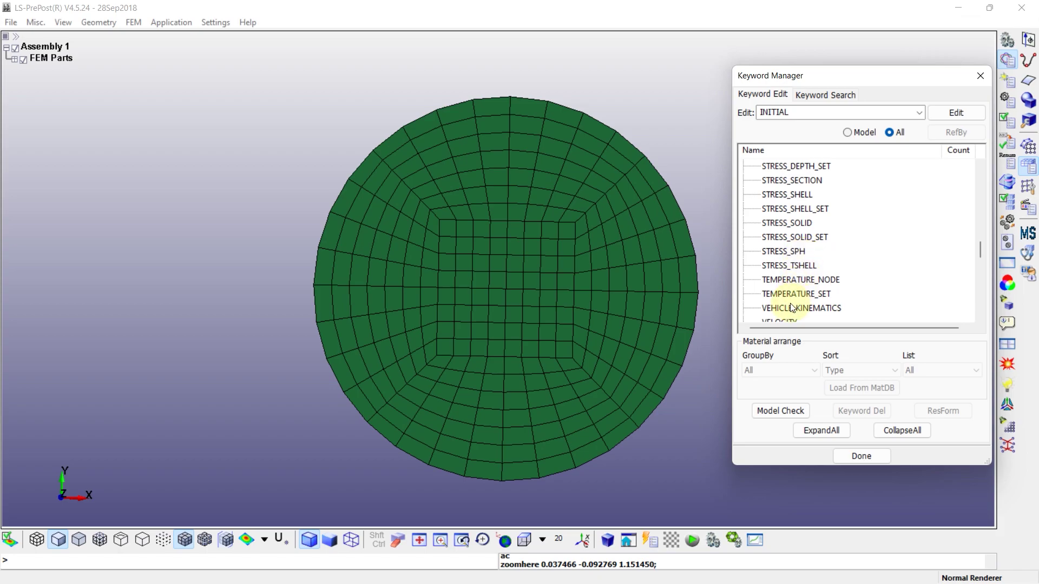
left_click(817, 292)
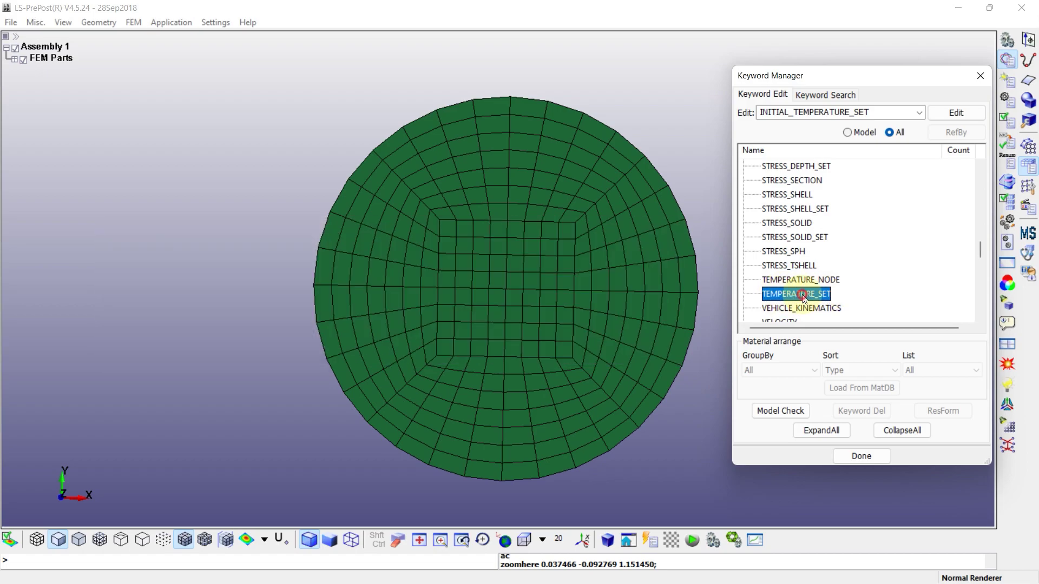
double_click(800, 294)
Step: Set NSID to 0 for all nodes and TEMP to 80 on the initial temperature card, then accept and close it
left_click(248, 233)
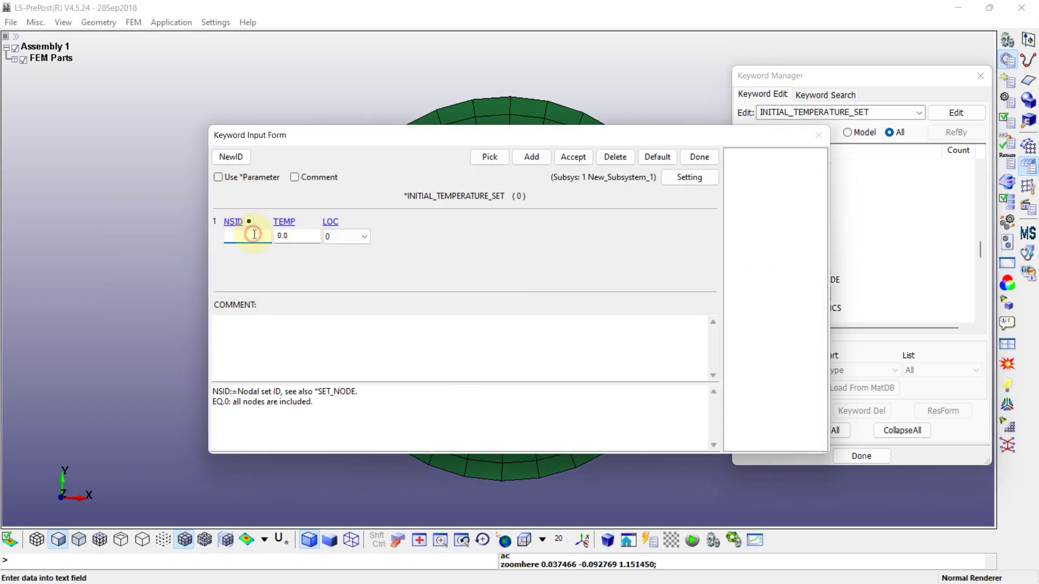
left_click_drag(313, 402, 211, 403)
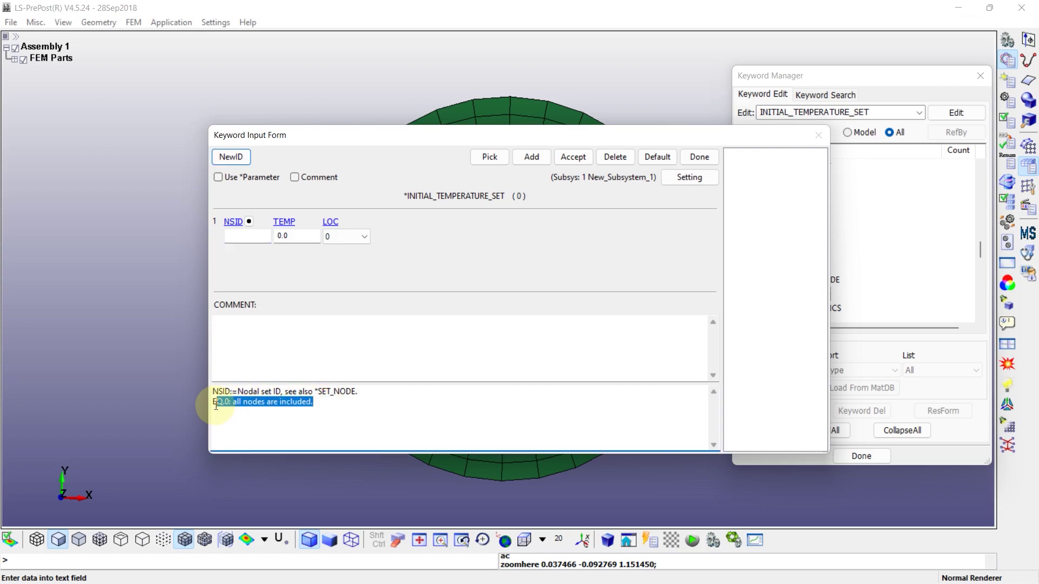
left_click(260, 427)
left_click(249, 235)
type("0")
left_click(297, 236)
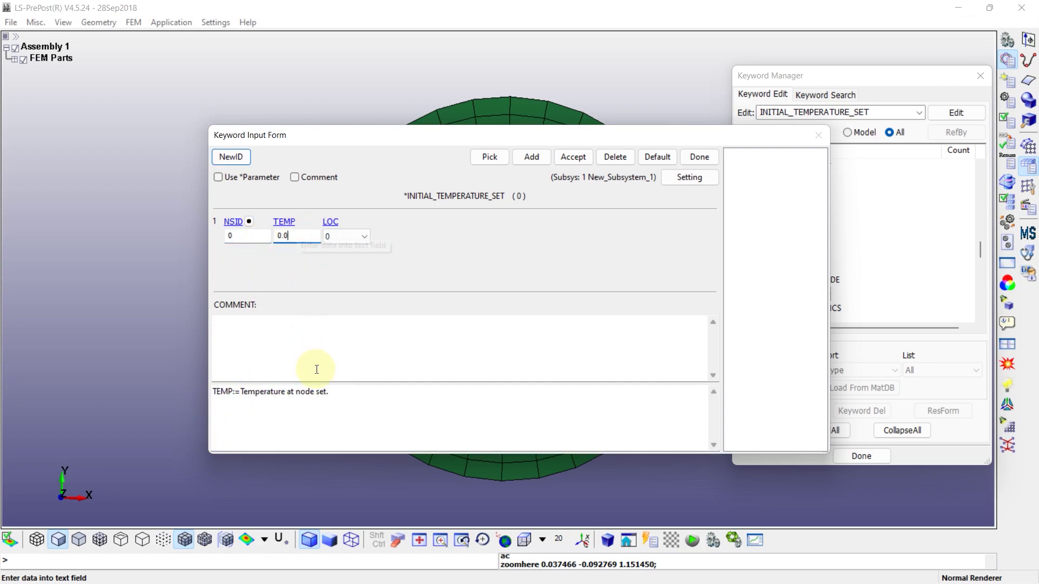
left_click_drag(343, 392, 221, 392)
double_click(283, 235)
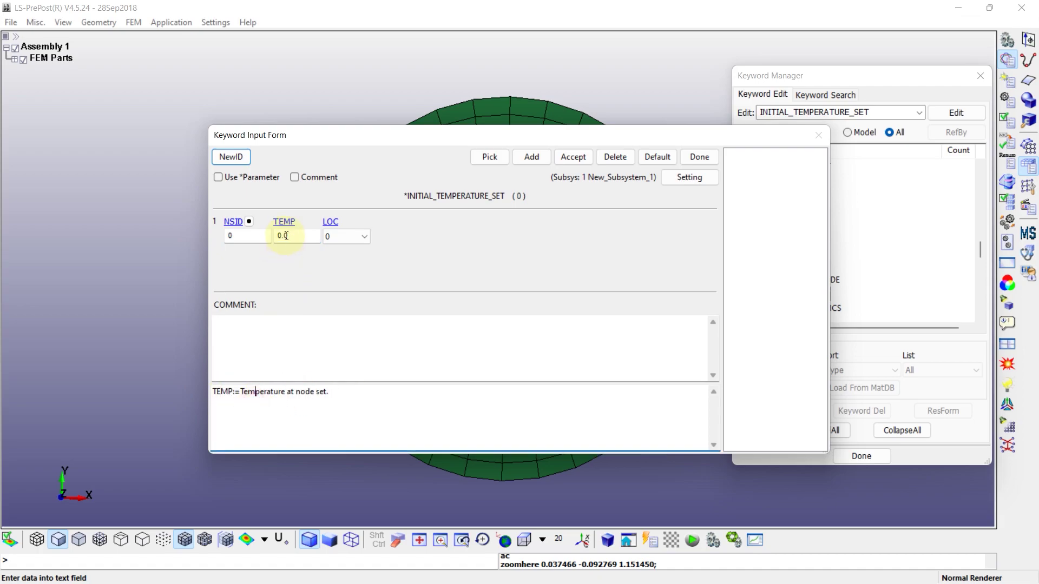
type("80")
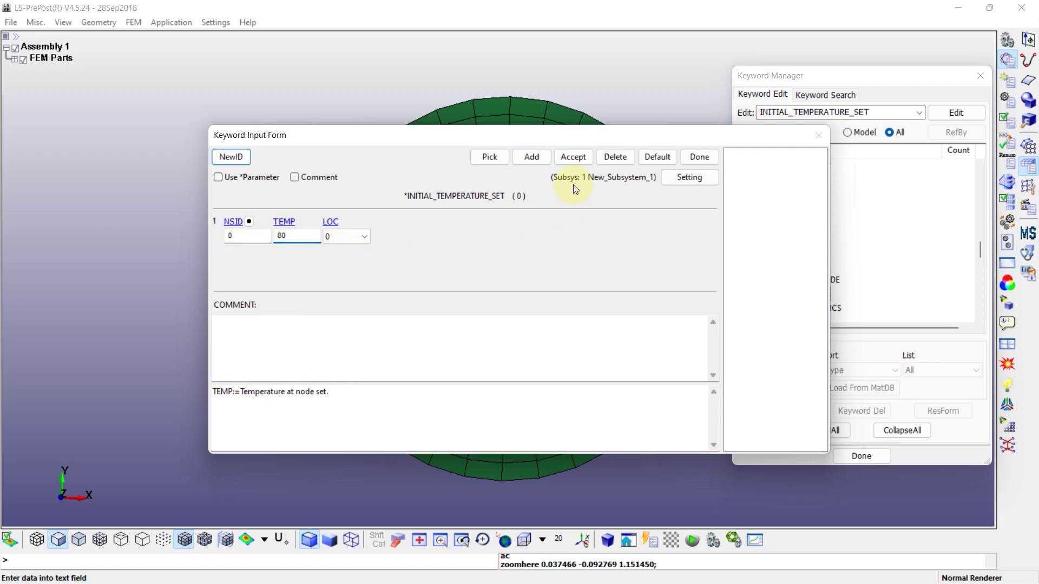
left_click(567, 156)
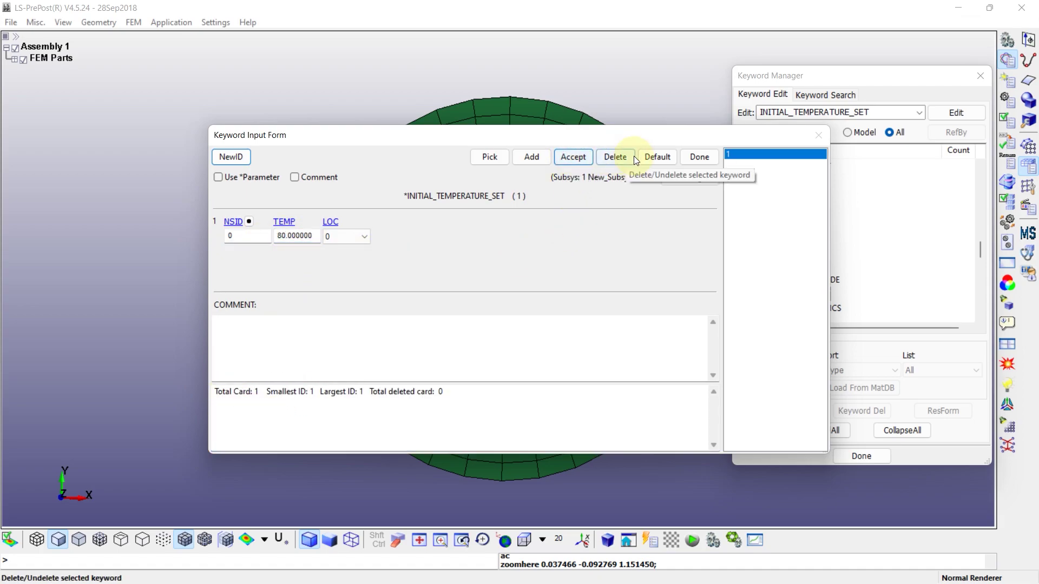
left_click(698, 158)
Step: Open a new DEFINE_CURVE keyword card
left_click(903, 432)
left_click_drag(978, 295, 979, 212)
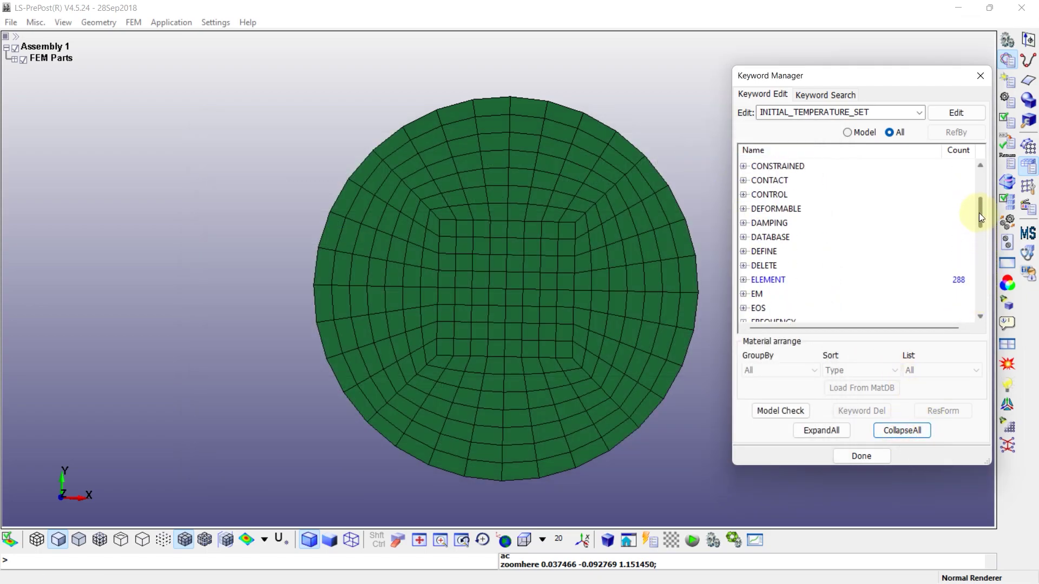
left_click(761, 252)
left_click(744, 251)
scroll(812, 255, "down", 6)
scroll(811, 255, "down", 3)
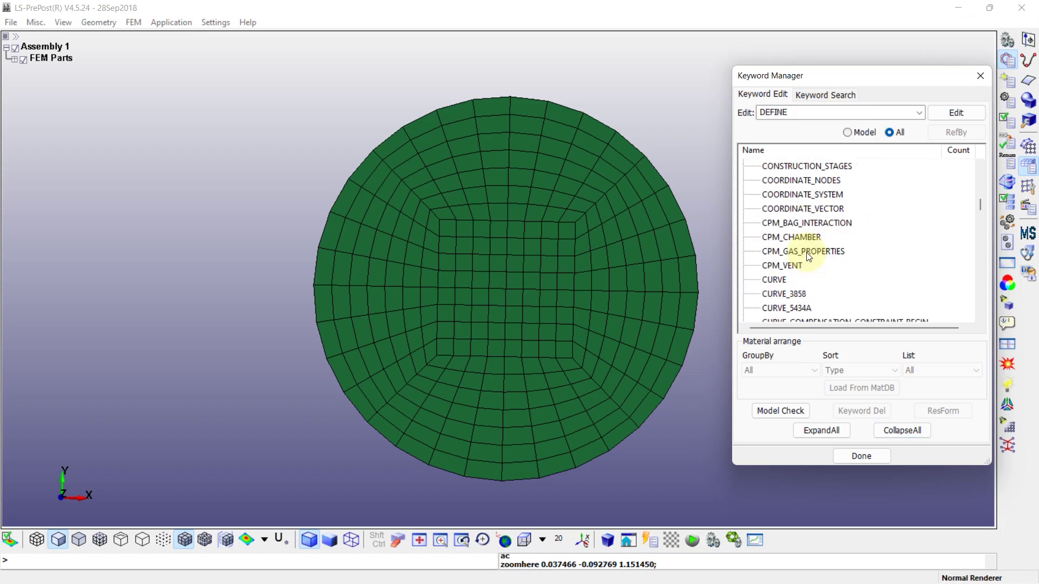
left_click(777, 279)
double_click(777, 279)
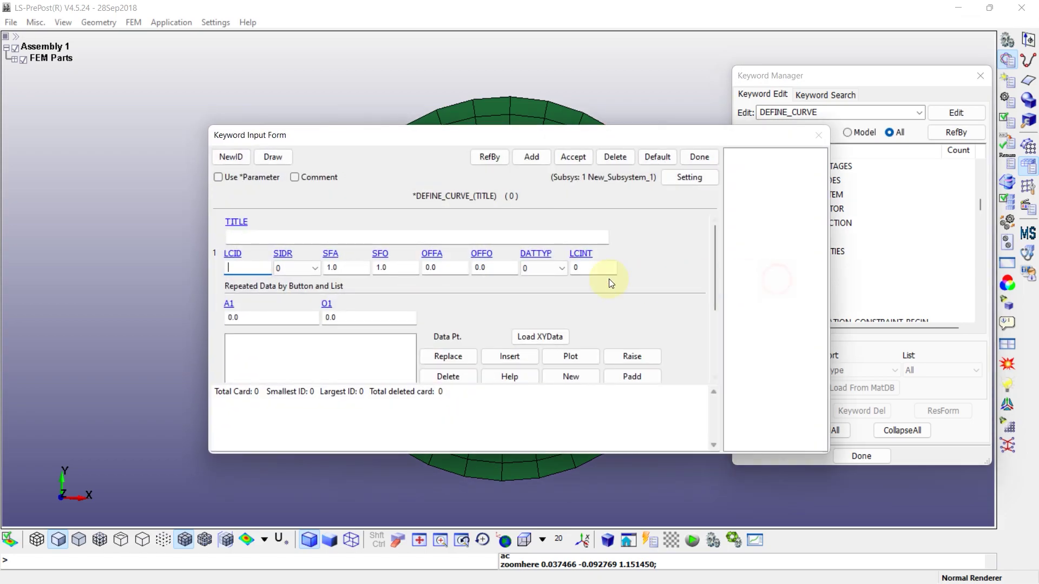
Step: Title the curve "Max timestep" and set its LCID to 10
left_click(257, 238)
type("Ma")
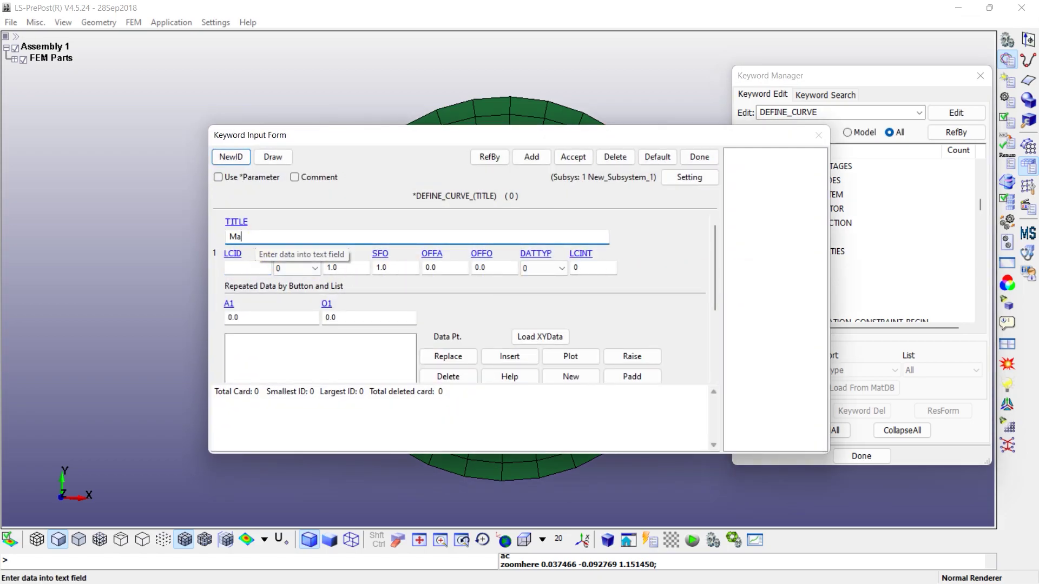
type("x timestep")
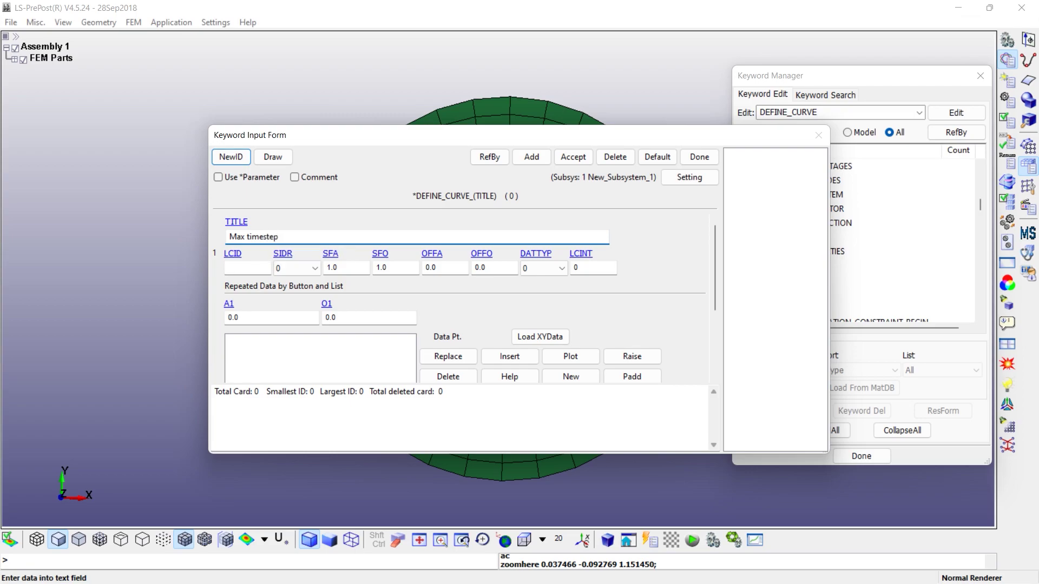
left_click(232, 158)
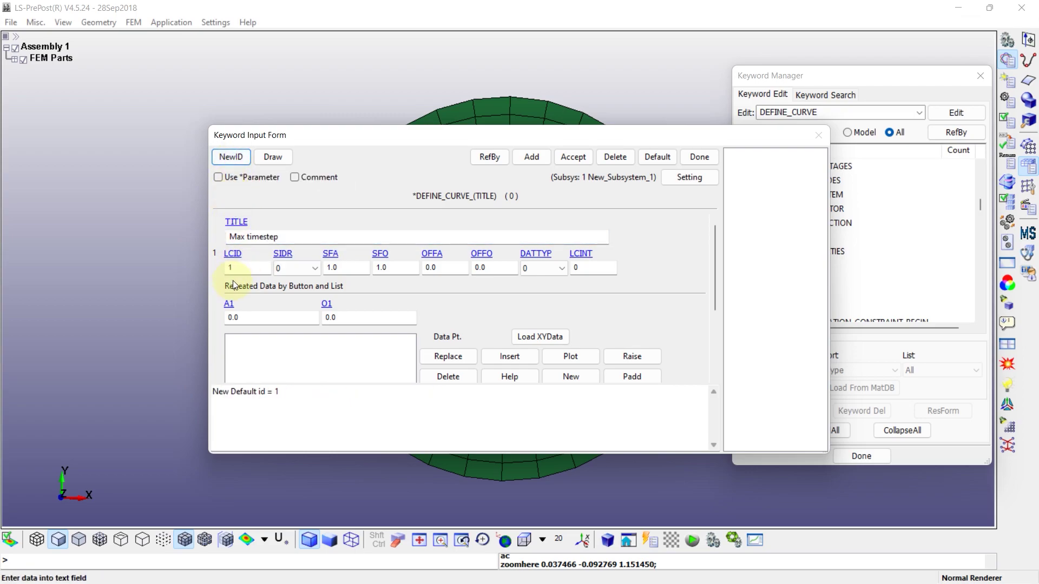
left_click(243, 269)
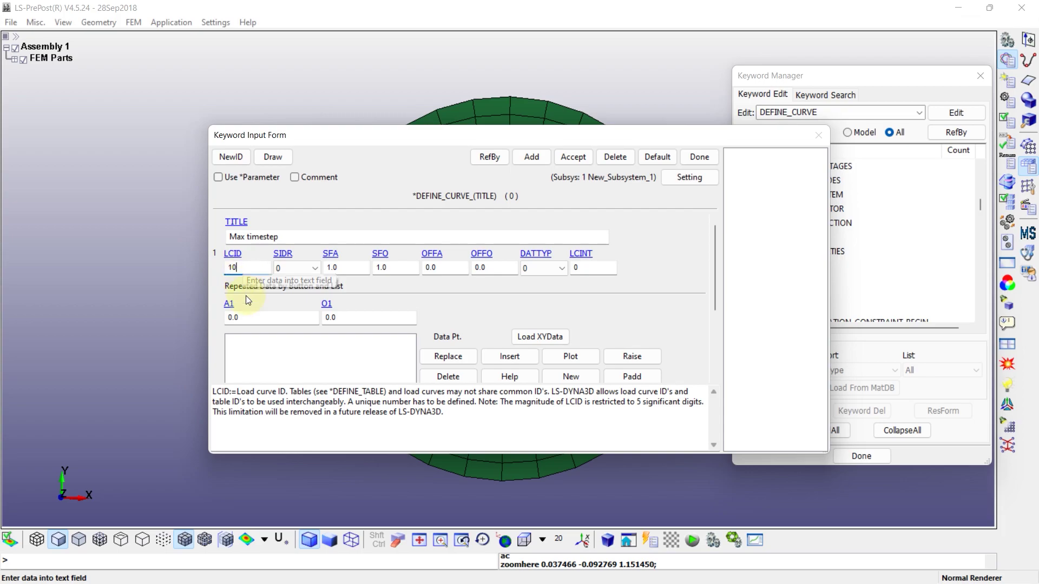
Step: Insert two curve points with abscissa 0 and 1000, both with ordinate 1
left_click(355, 318)
type("1")
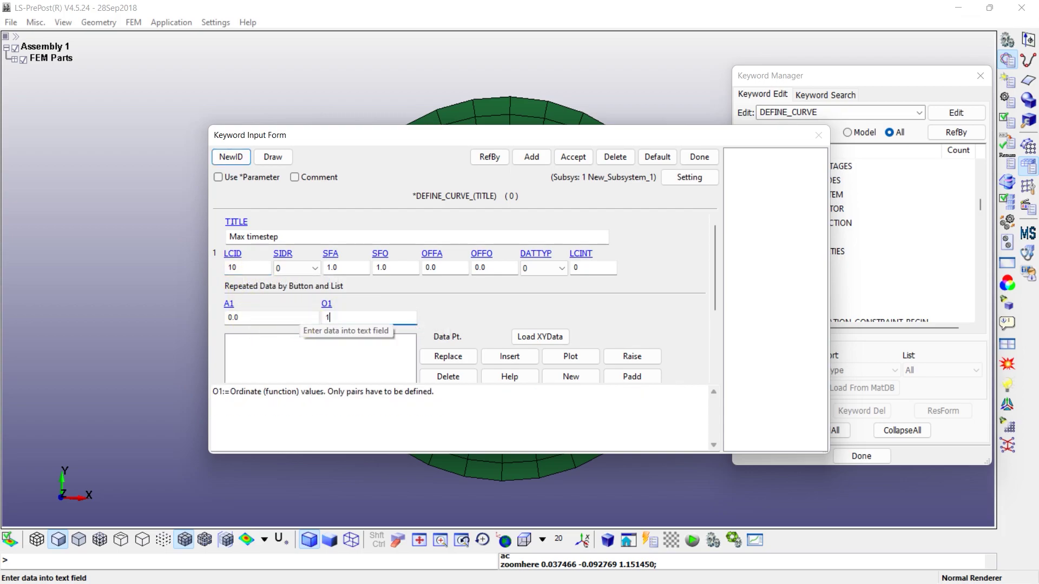
left_click(502, 353)
left_click(253, 319)
left_click_drag(253, 318, 215, 318)
type("1000")
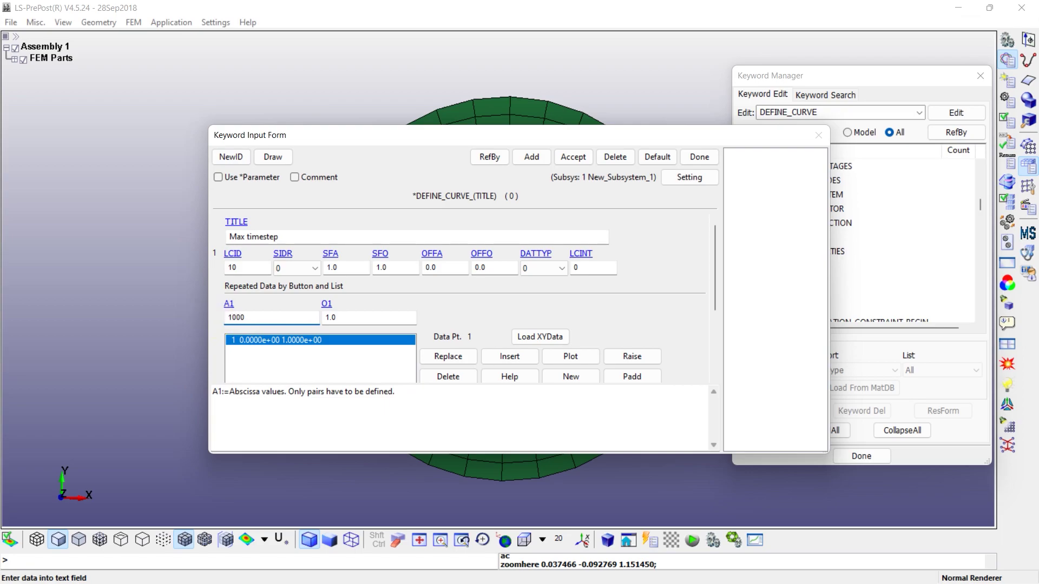
left_click(502, 355)
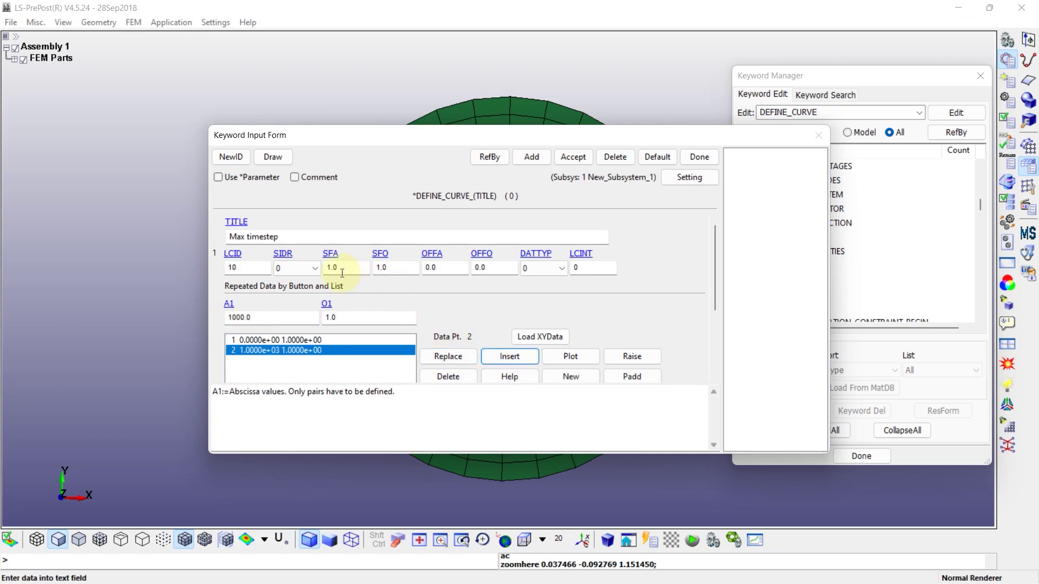
Step: Accept the Max timestep curve and check its plot, then quit the plot window
left_click_drag(394, 270, 376, 269)
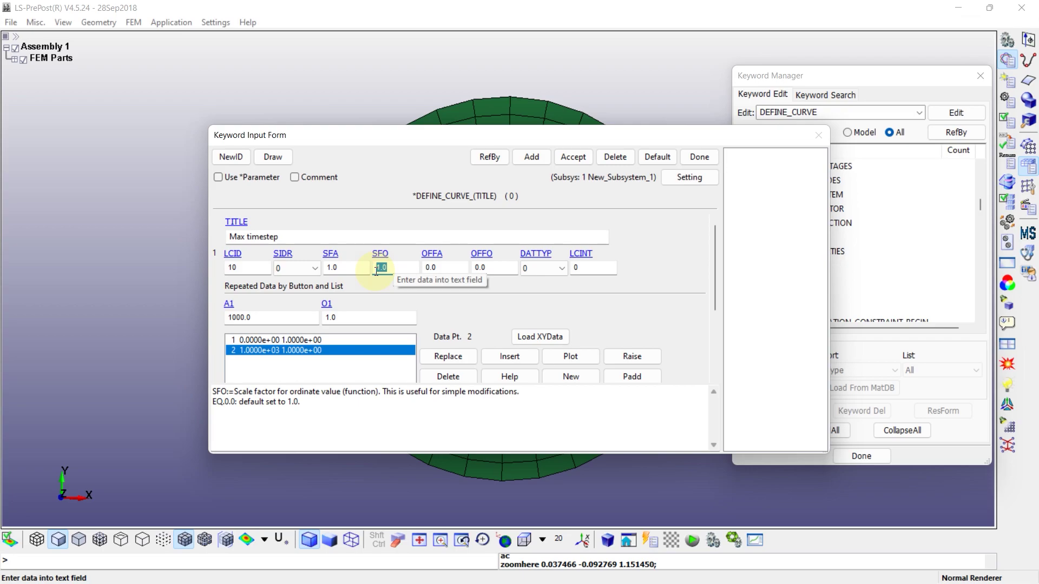
left_click(577, 157)
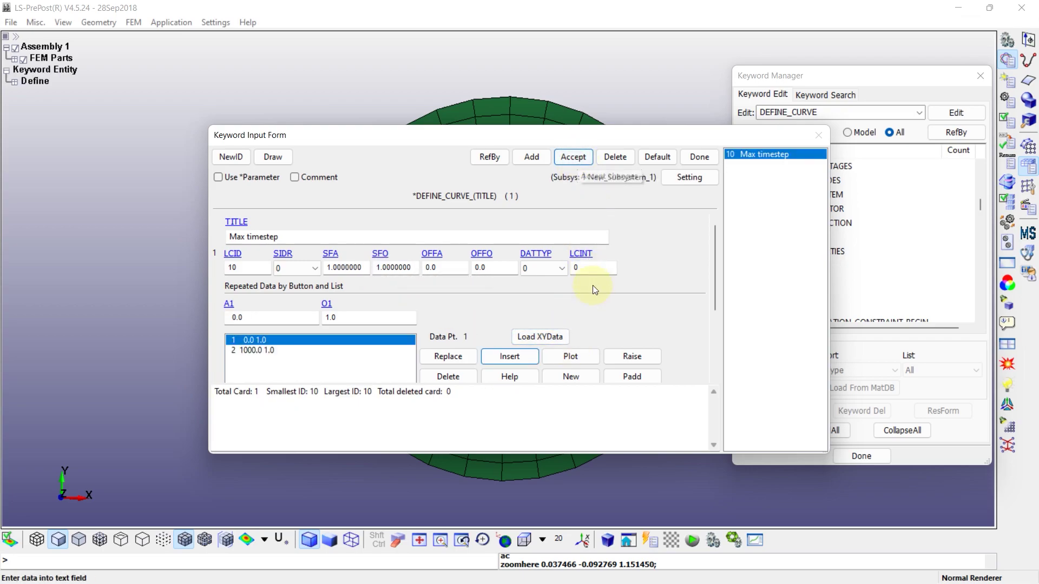
left_click(569, 356)
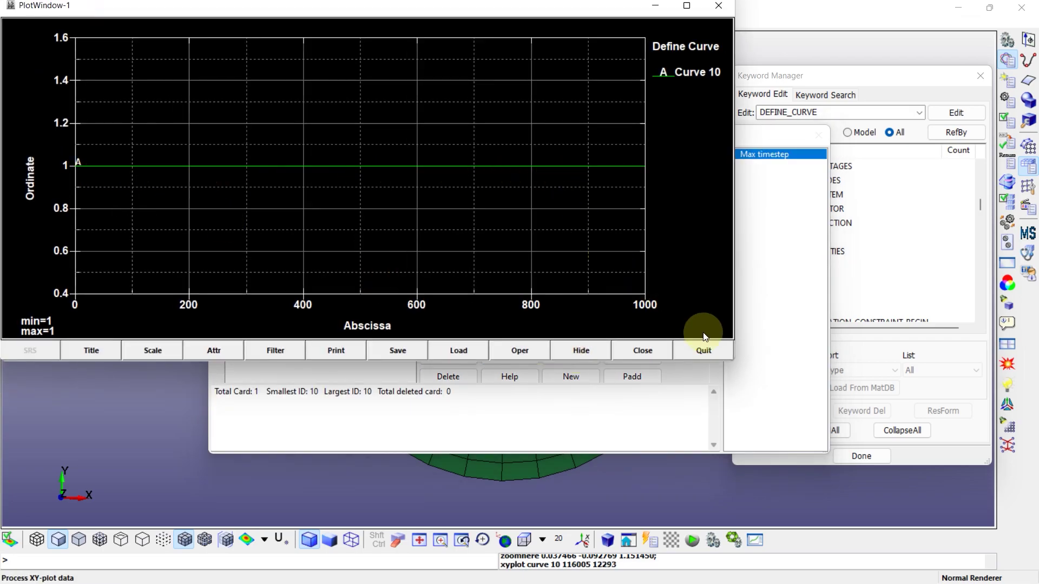
left_click(703, 351)
Step: Set the curve's ordinate scale factor SFO to 0.05, accept and check the plot again, then close the card
left_click(414, 268)
left_click_drag(415, 267, 374, 267)
type("0.05")
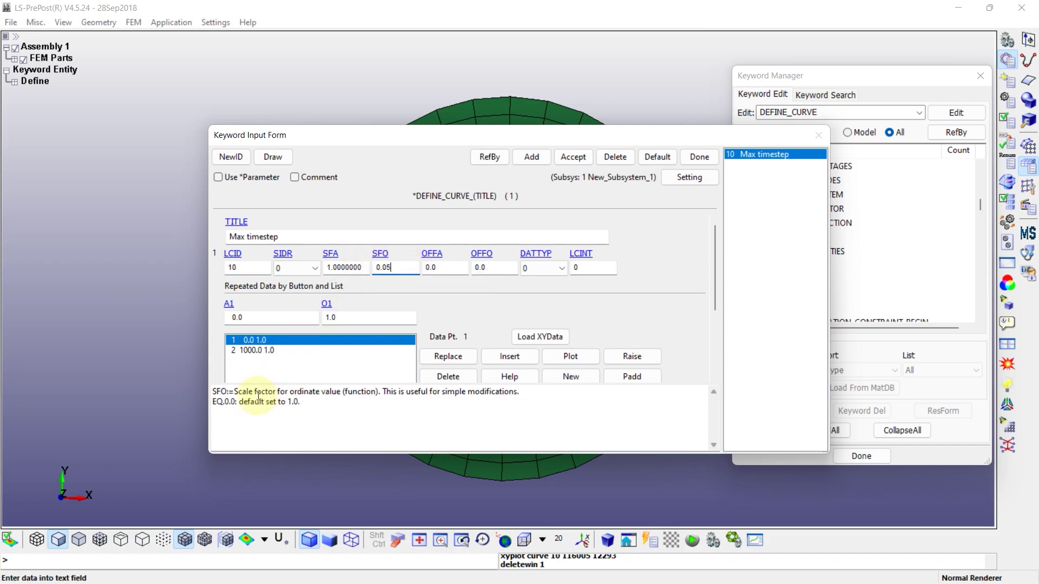
left_click(573, 157)
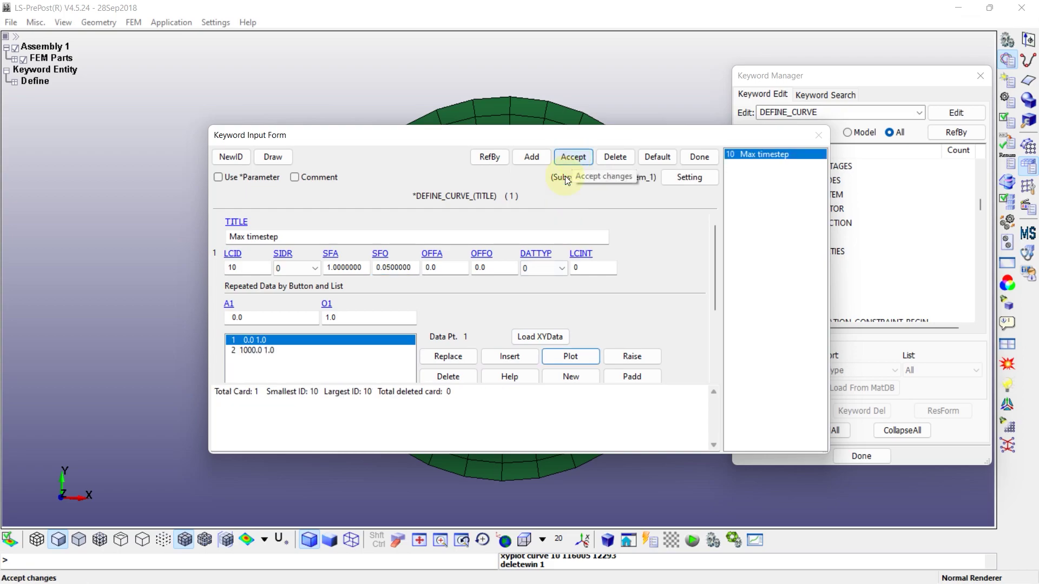
left_click(571, 356)
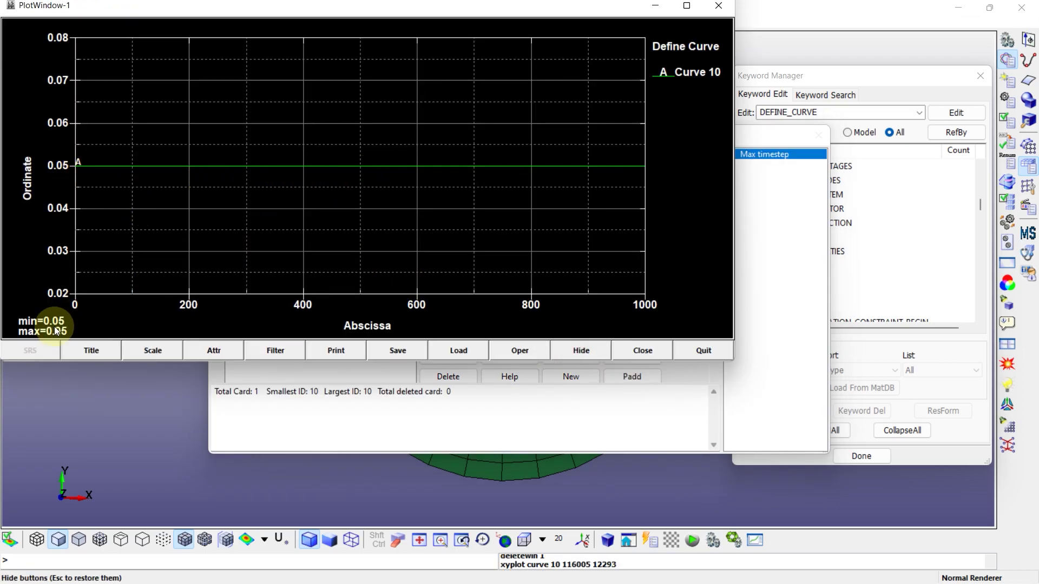
left_click(700, 355)
left_click(691, 158)
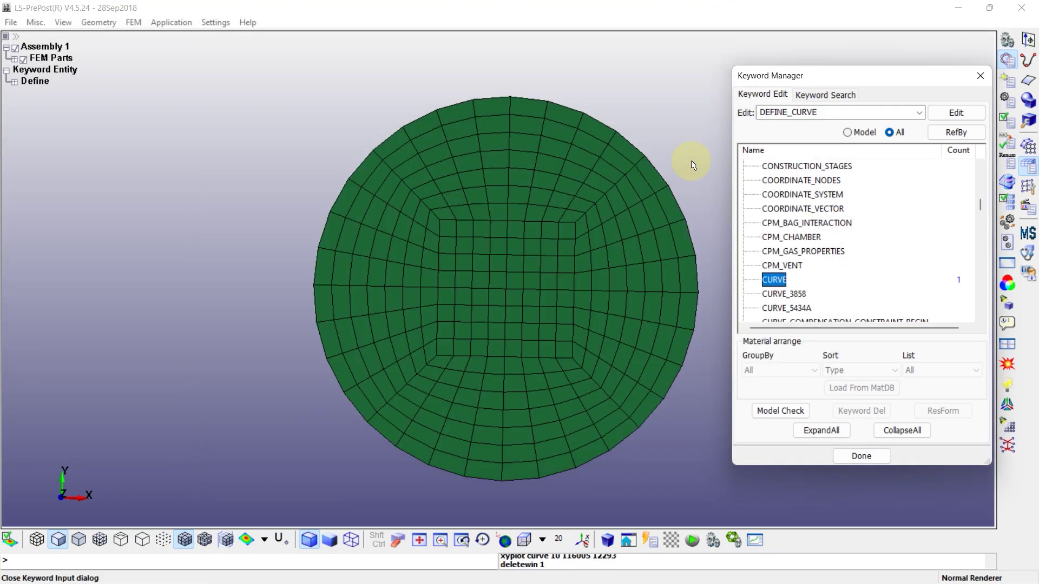
Step: Open the CONTROL_SOLUTION keyword card
left_click(902, 430)
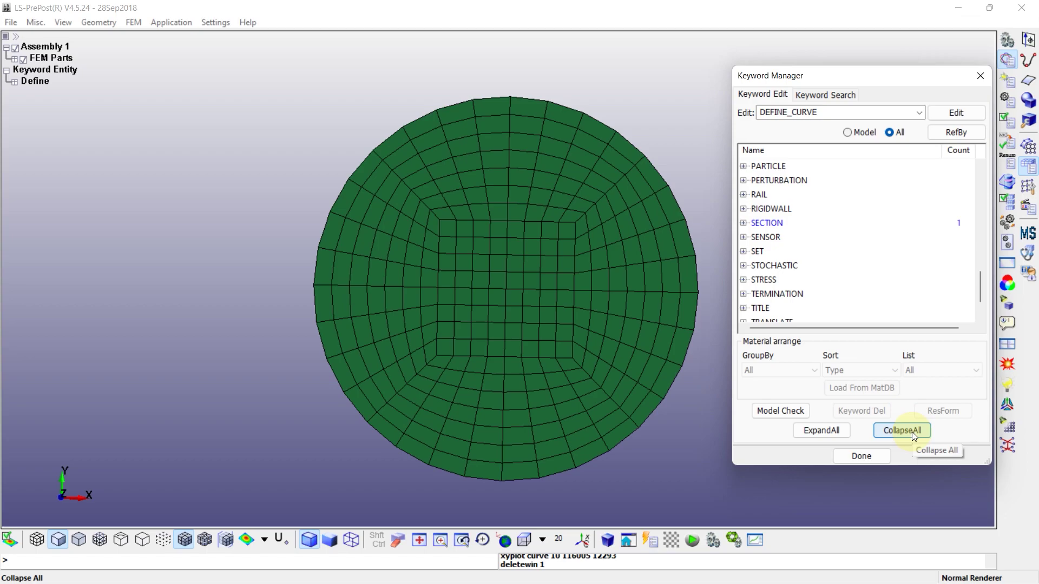
left_click_drag(980, 292, 982, 203)
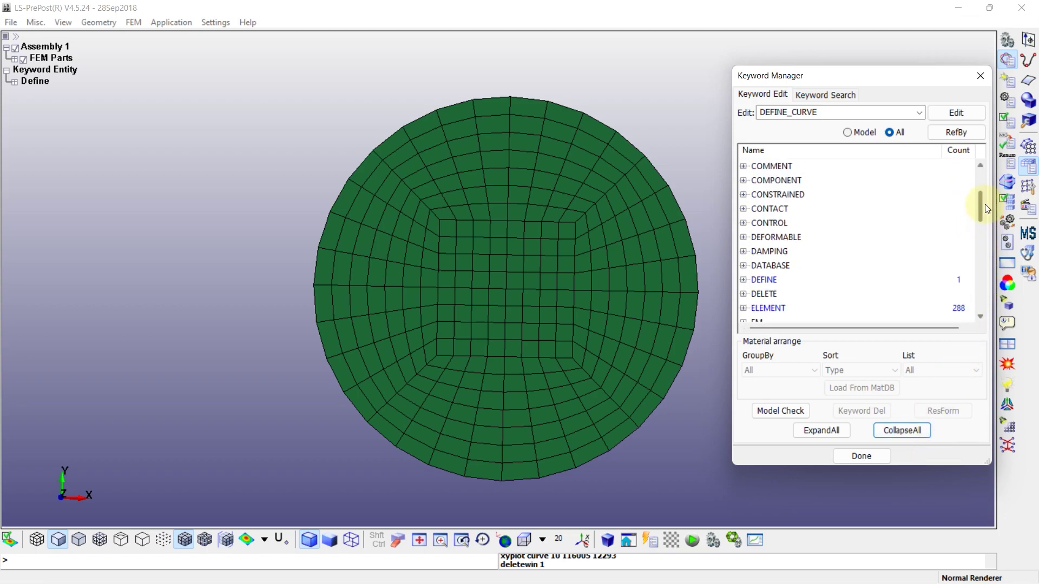
left_click(744, 223)
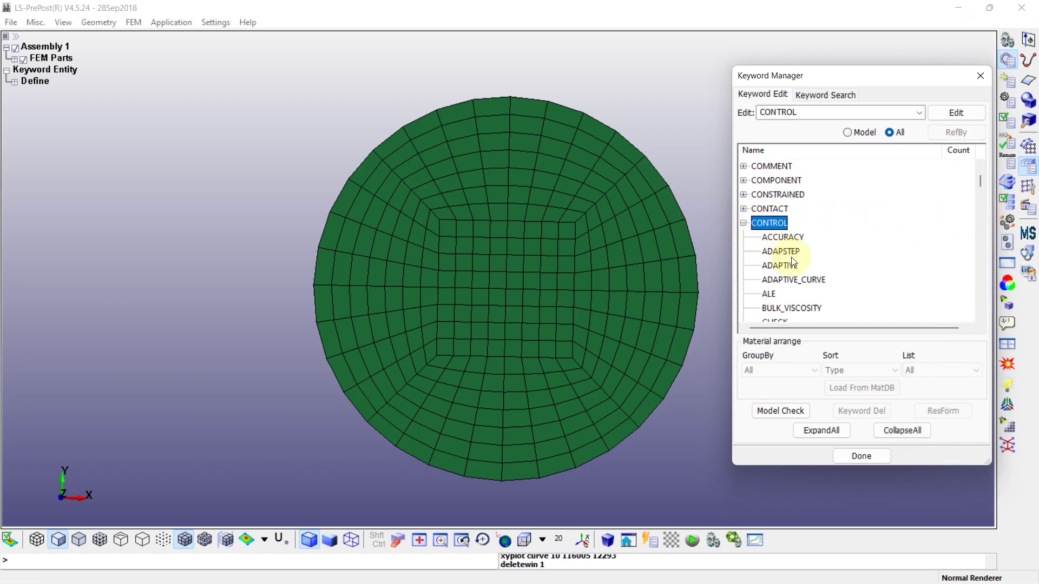
scroll(792, 258, "down", 15)
scroll(791, 257, "down", 15)
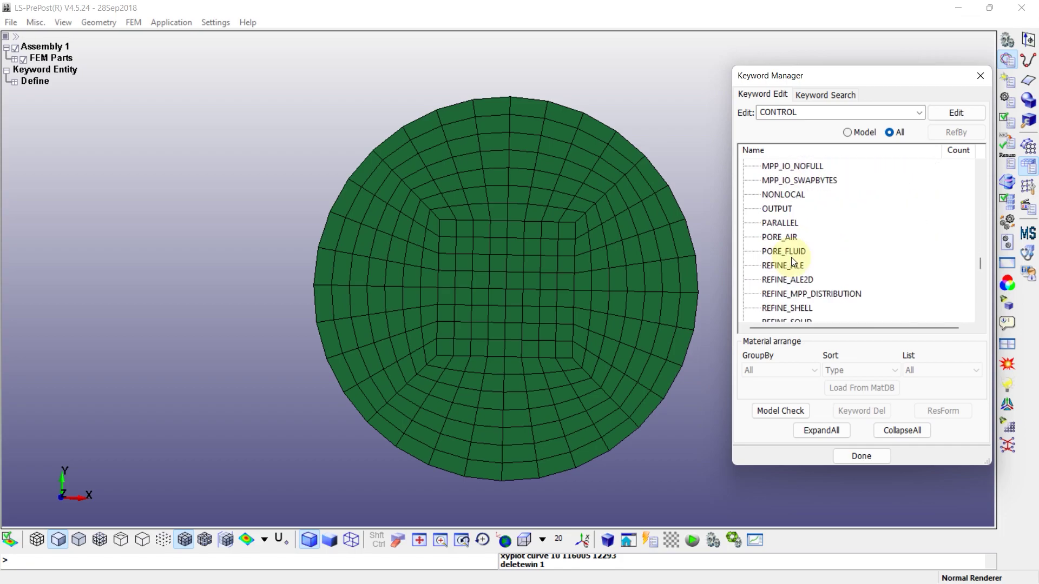
scroll(791, 257, "down", 3)
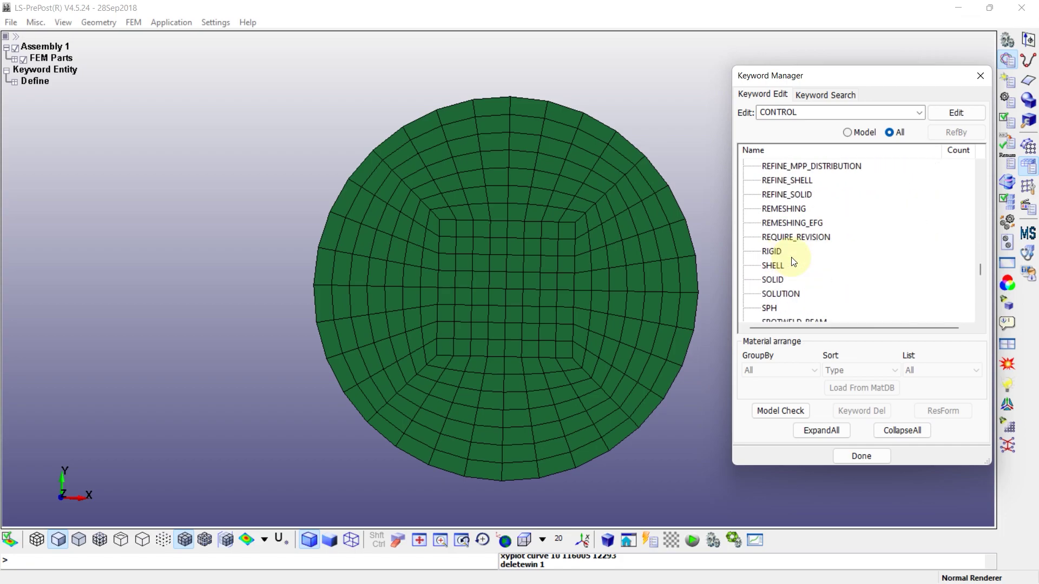
left_click(767, 294)
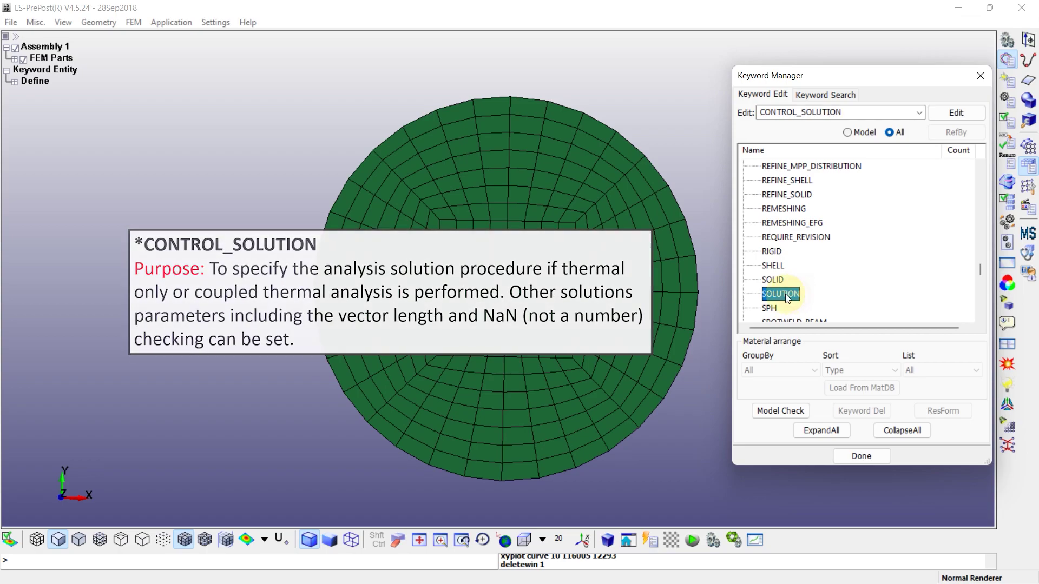
left_click(785, 294)
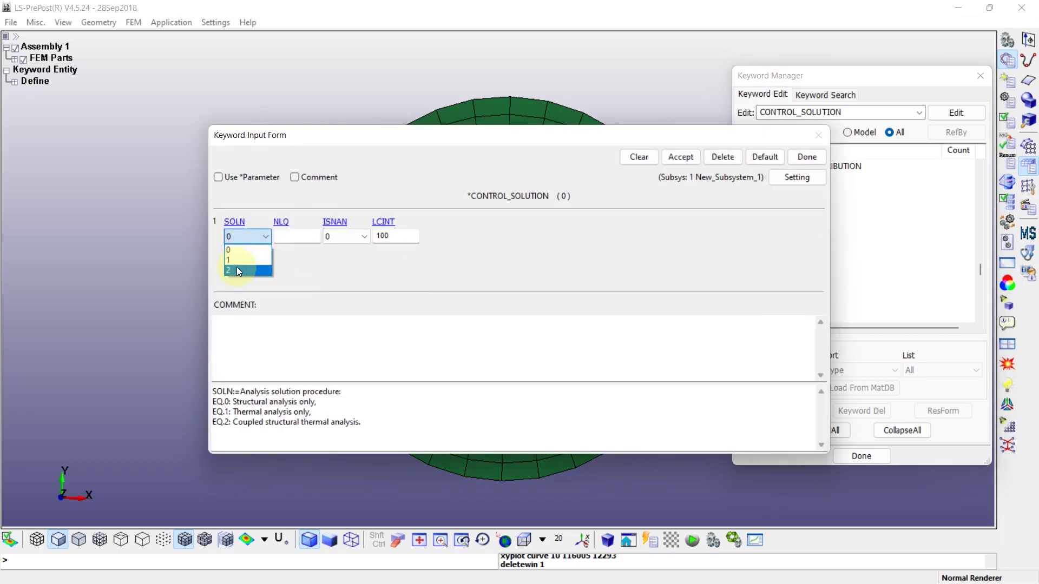
Step: Set SOLN to 2 for coupled structural thermal analysis and NLQ to 0, then accept the solution card
left_click(238, 271)
left_click_drag(371, 422, 201, 422)
left_click(267, 437)
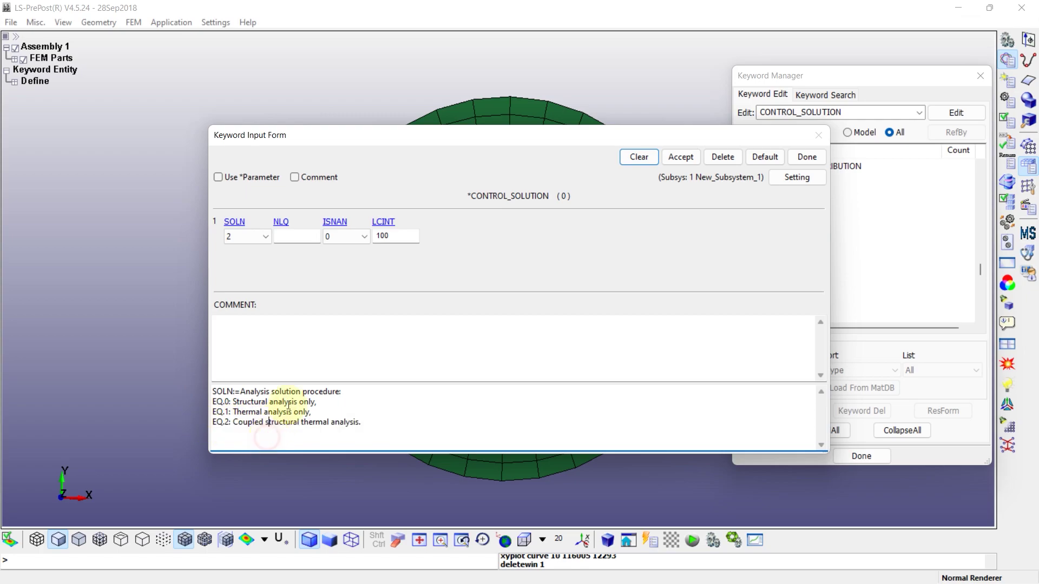
left_click(299, 235)
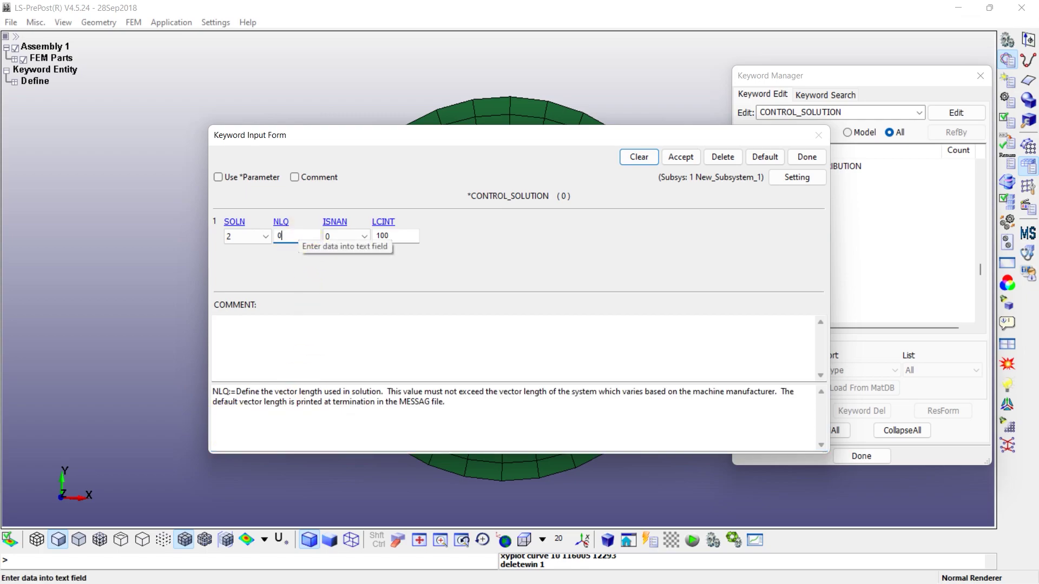
left_click(680, 157)
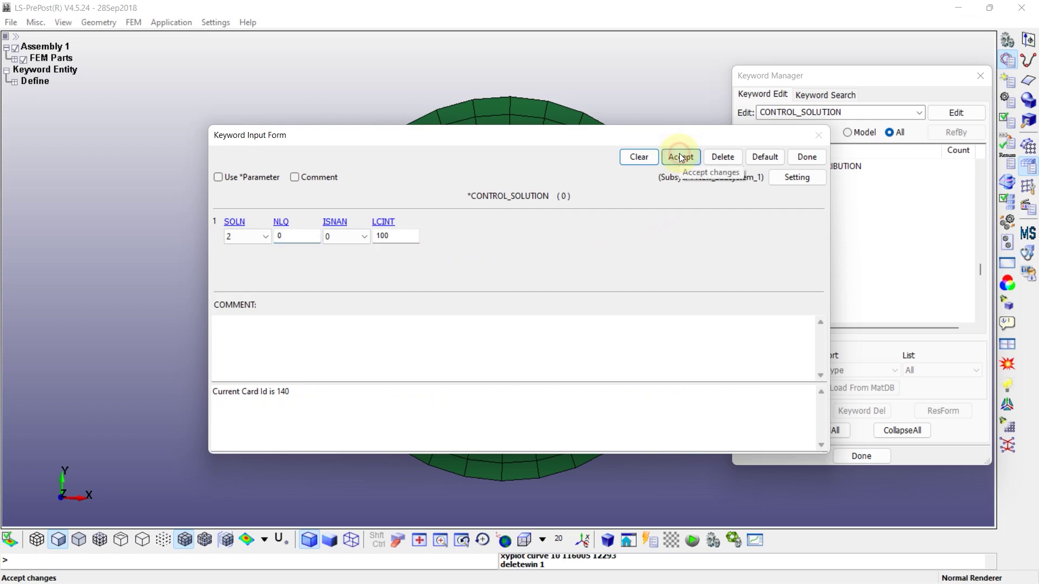
Step: Close the solution card and, in the CONTROL_THERMAL_SOLVER card, set ATYPE to 1 for transient thermal analysis
left_click(805, 156)
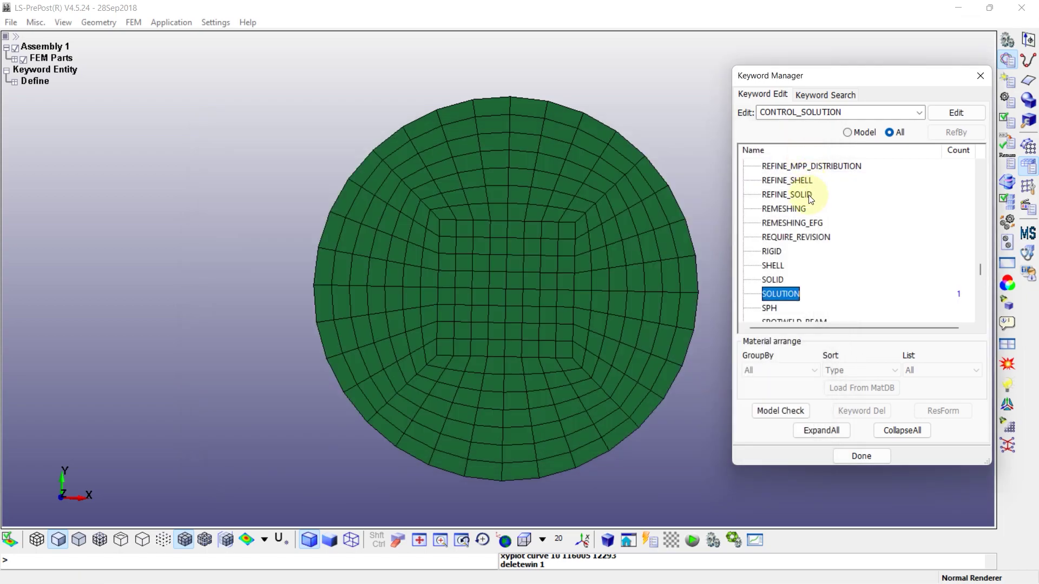
scroll(788, 260, "down", 3)
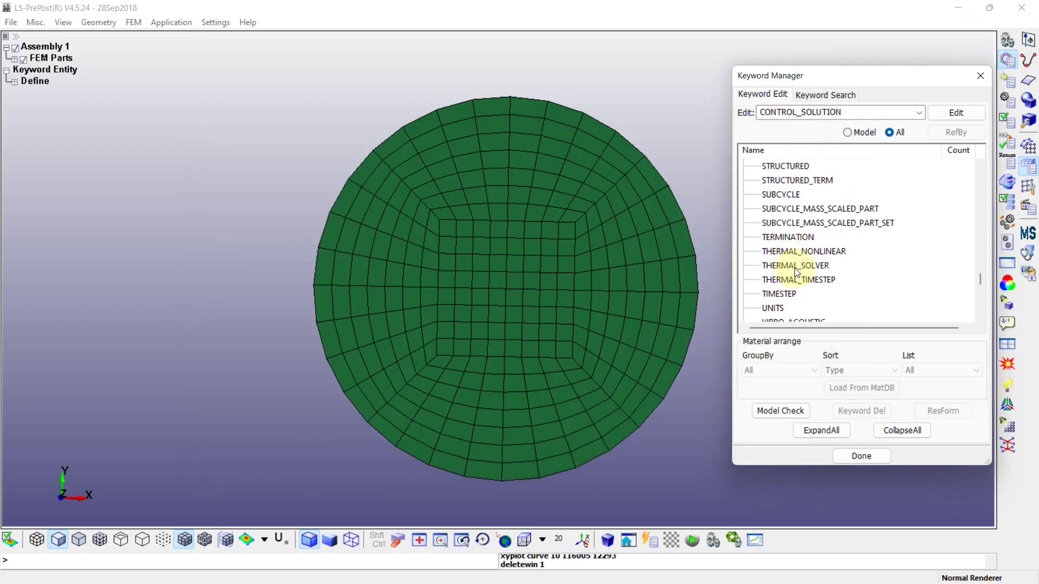
left_click(779, 266)
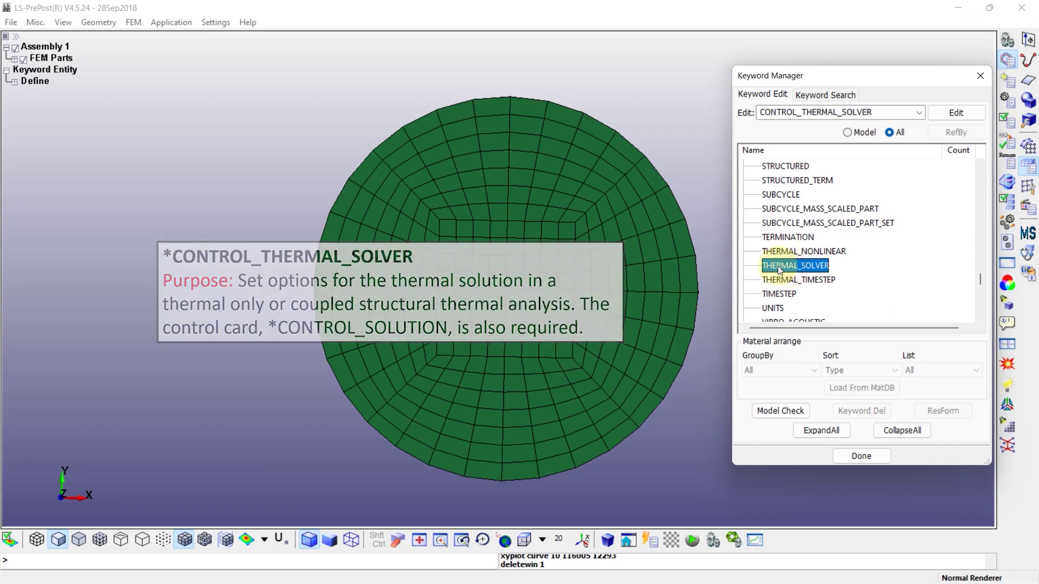
double_click(792, 265)
left_click(248, 237)
left_click(302, 407)
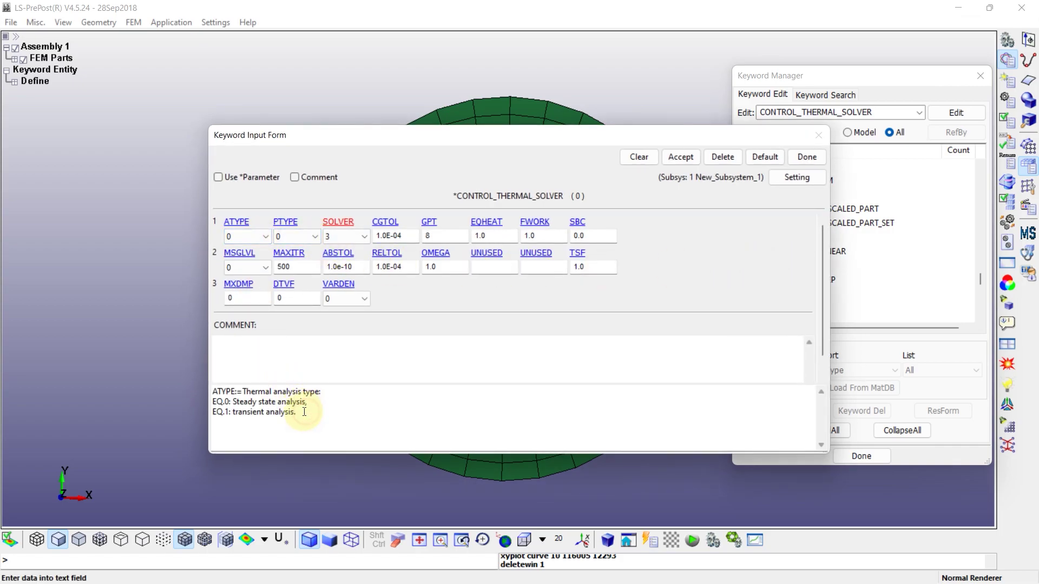
left_click_drag(297, 412, 217, 414)
left_click(262, 236)
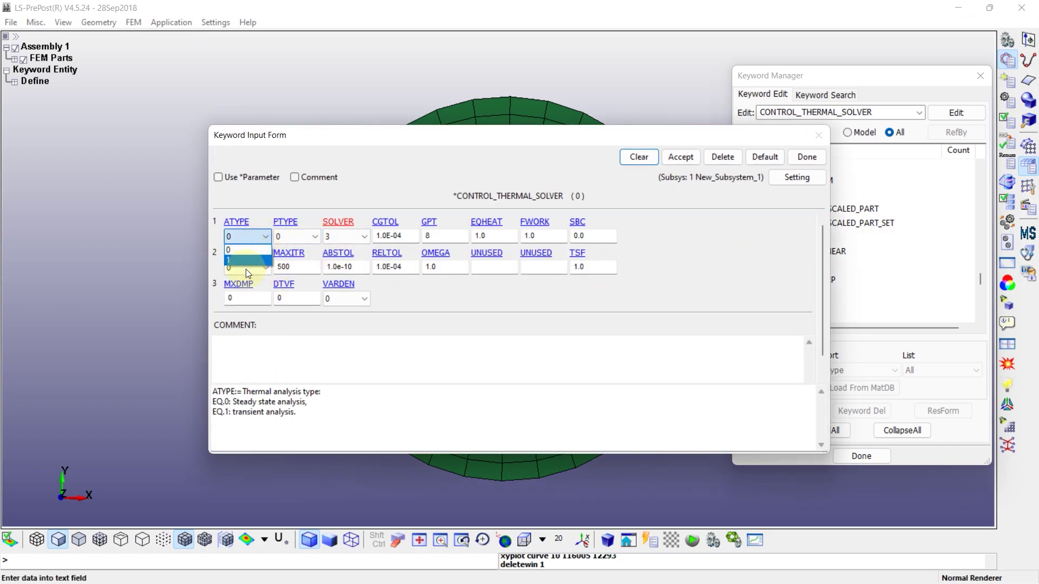
left_click(246, 261)
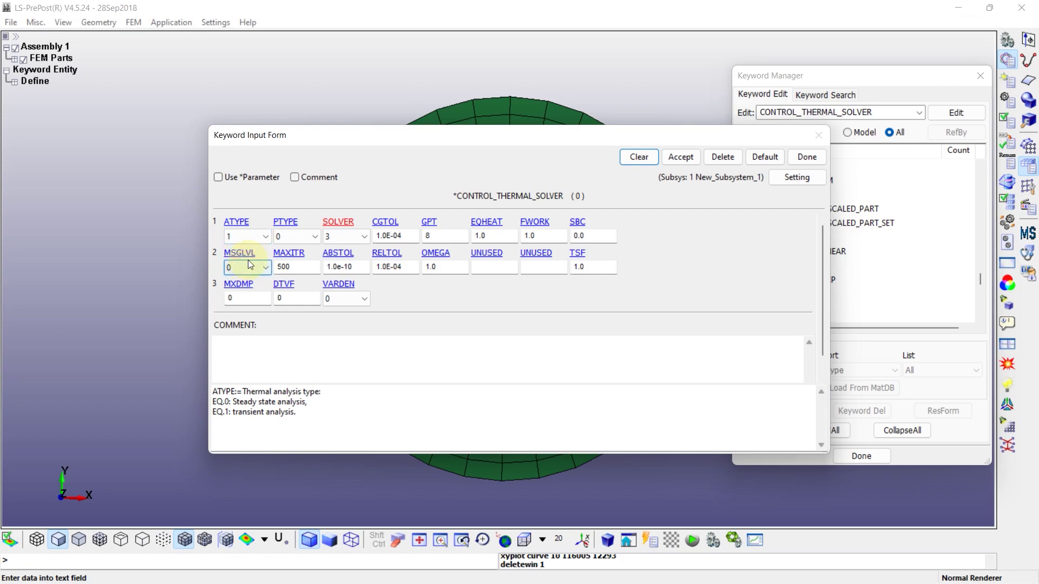
Step: Set the thermal SOLVER type to 11, the symmetric direct solver, then accept and close the card
left_click(351, 237)
left_click(349, 420)
scroll(350, 421, "down", 3)
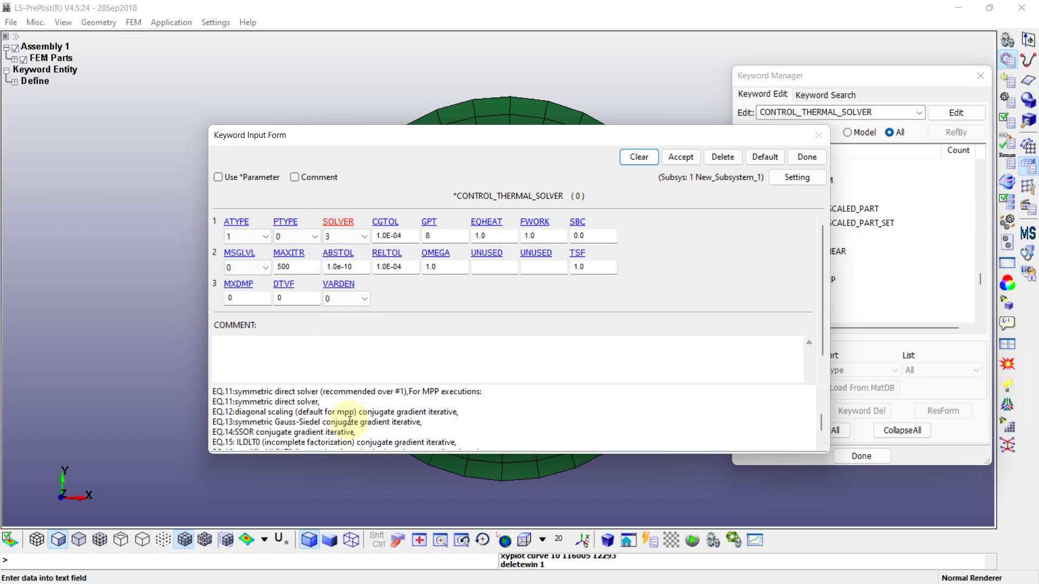
scroll(339, 402, "up", 1)
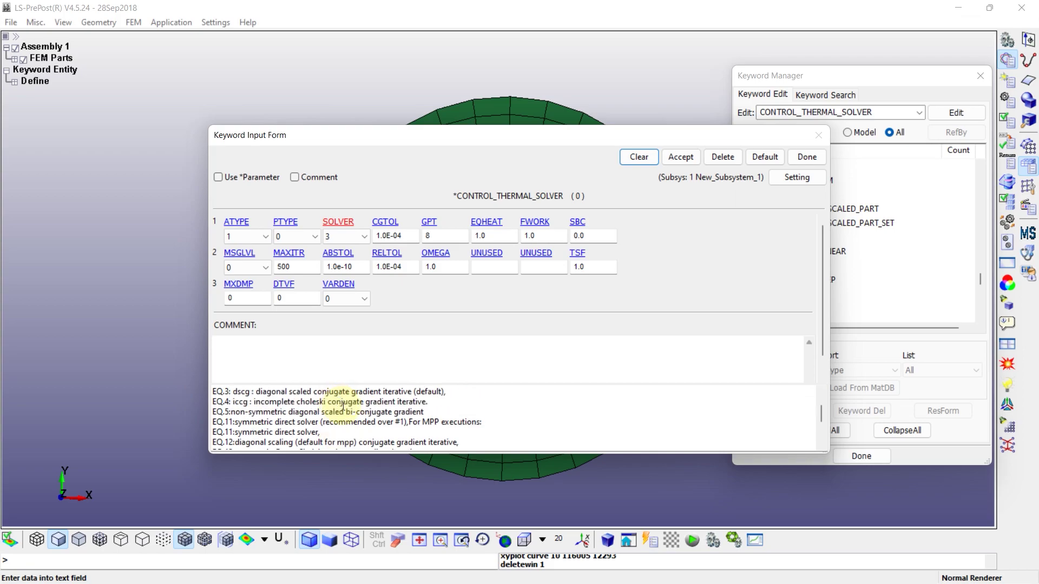
left_click_drag(482, 423, 269, 422)
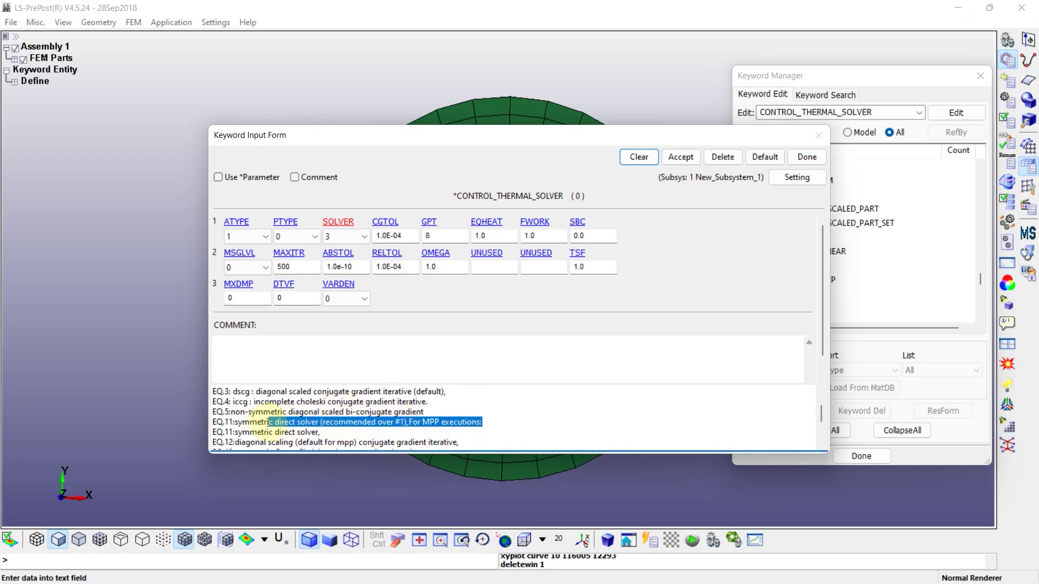
left_click(354, 233)
left_click(336, 297)
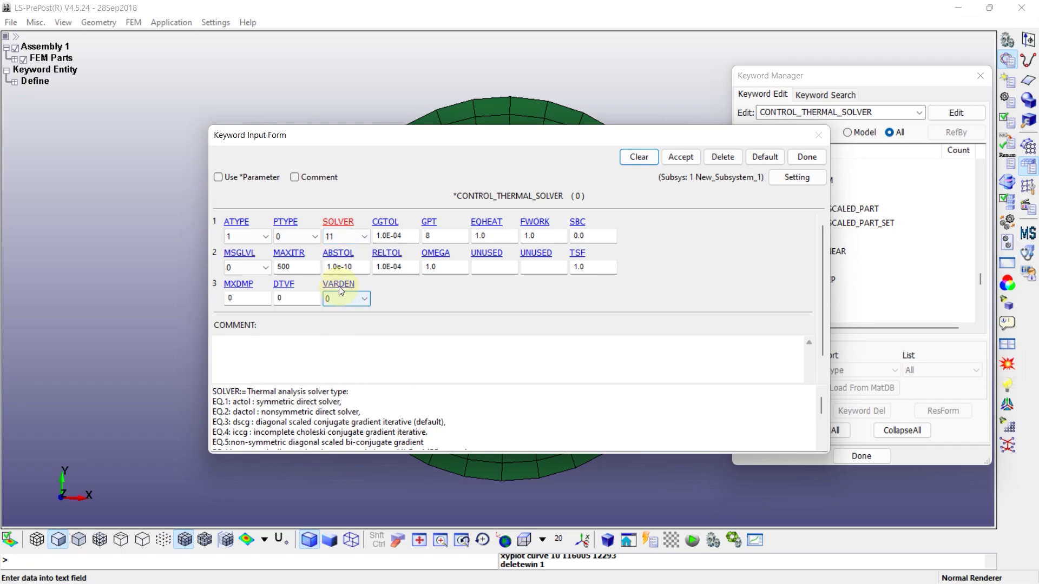
left_click(681, 157)
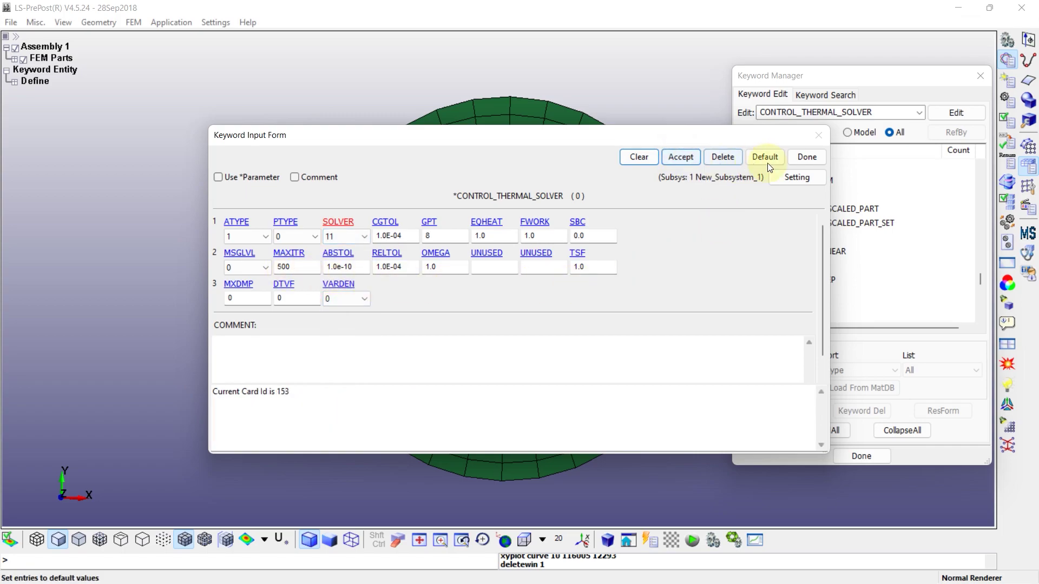
left_click(807, 160)
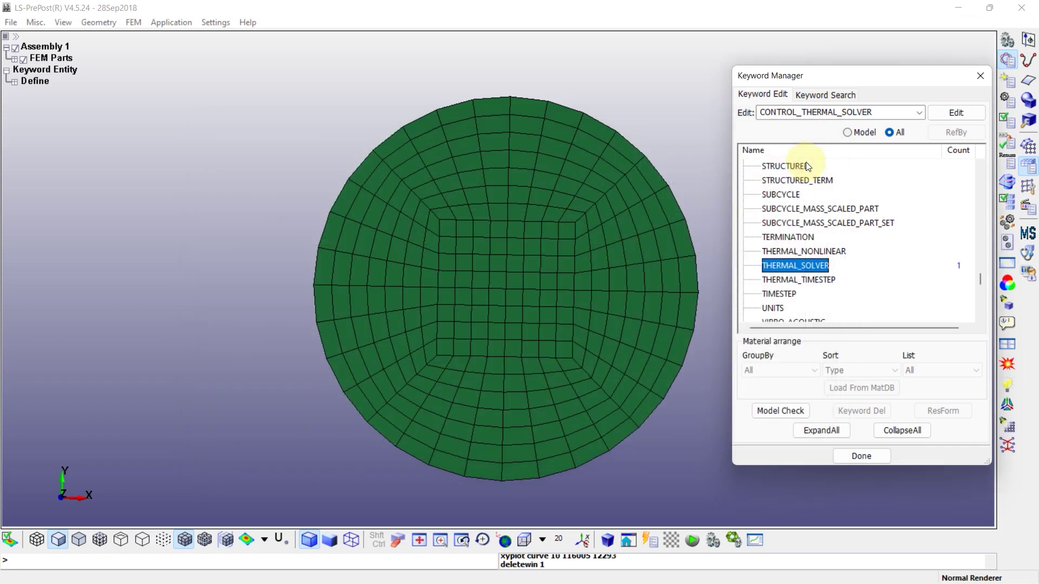
Step: Create a CONTROL_THERMAL_TIMESTEP card with TIP 1 (fully implicit) and an initial thermal time step ITS of 0.05
left_click(784, 280)
double_click(807, 280)
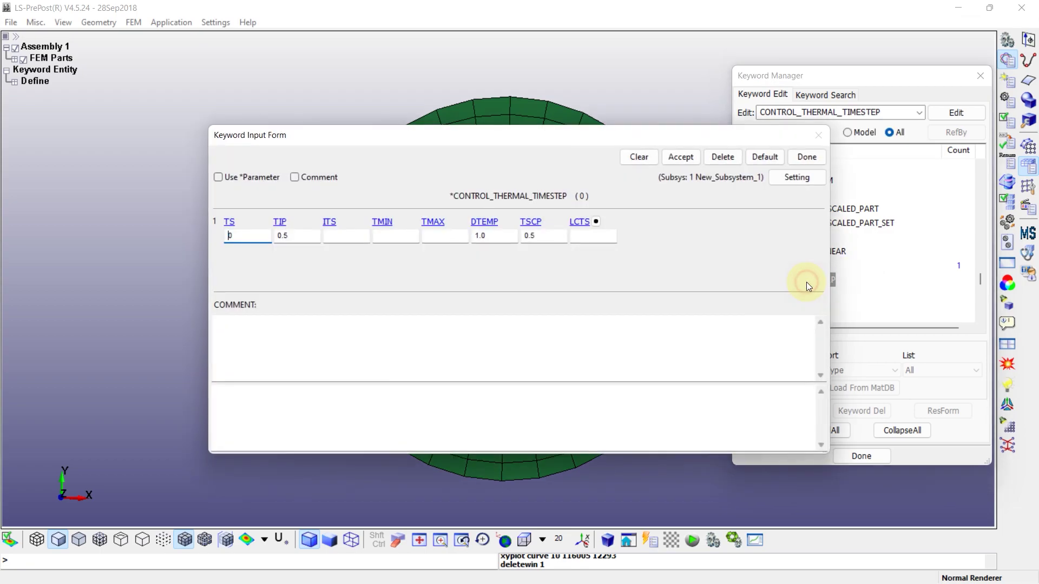
left_click(297, 236)
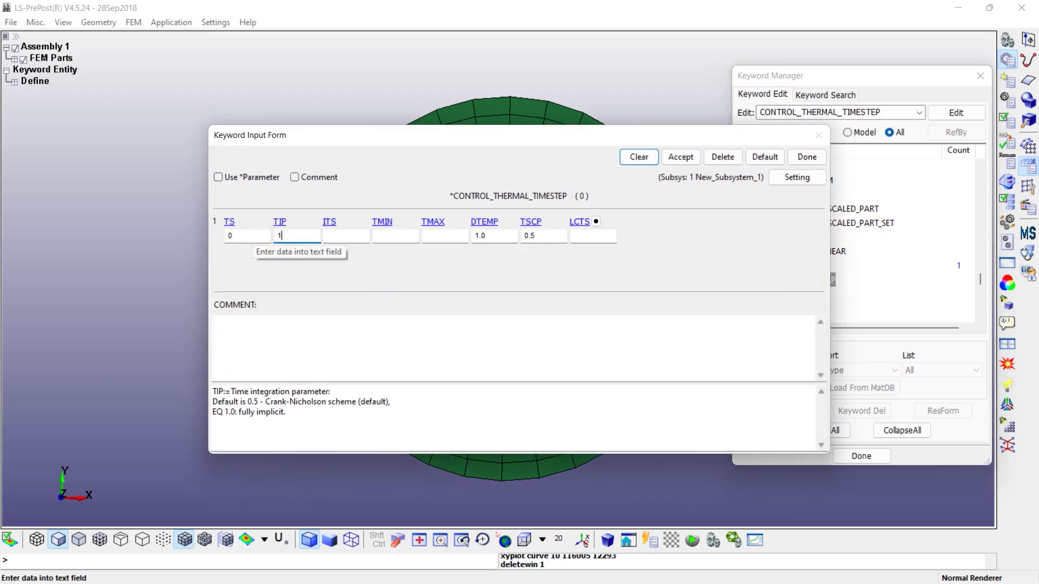
left_click(338, 236)
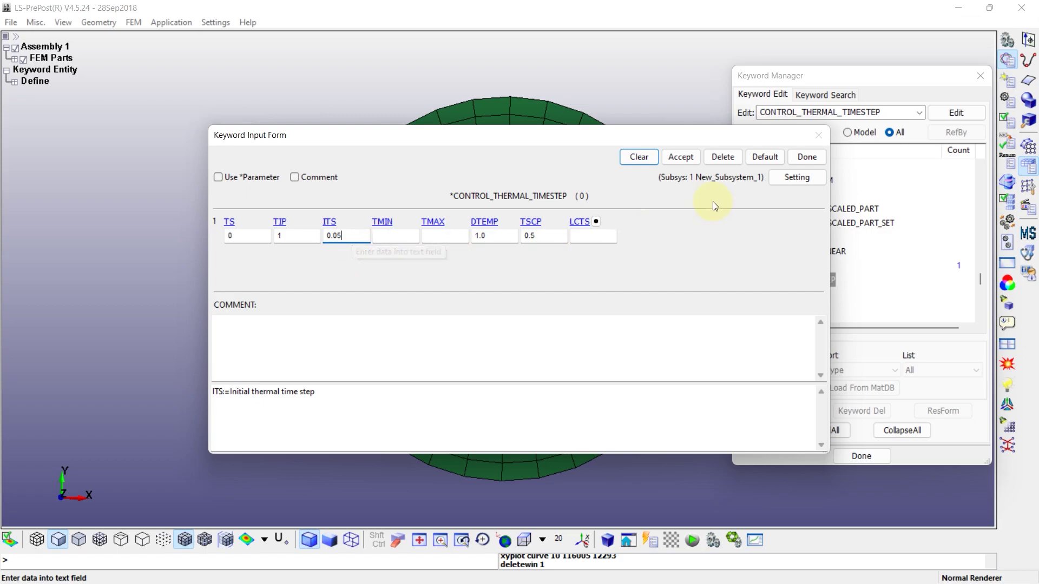
left_click(683, 159)
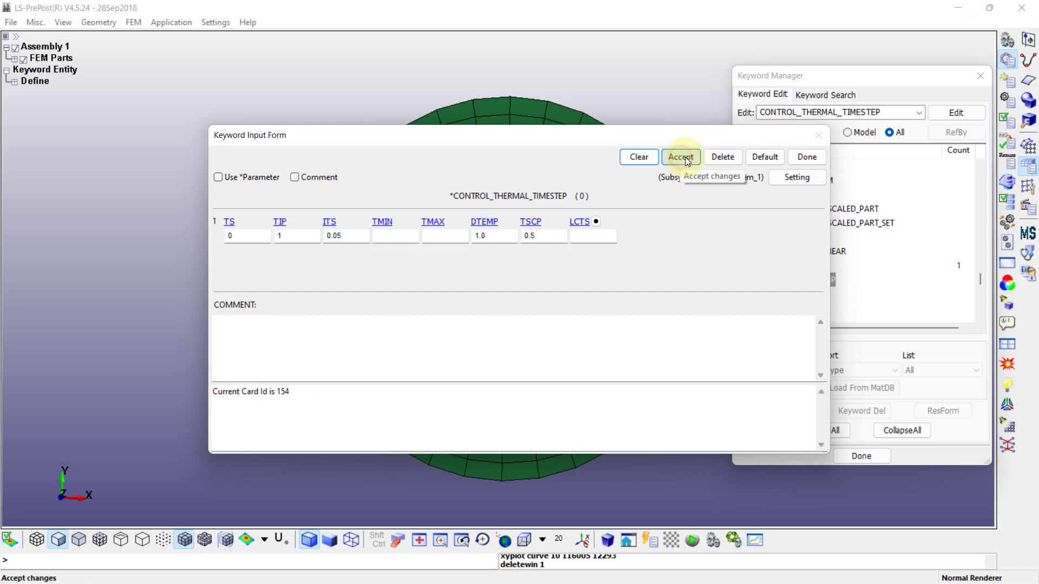
left_click(808, 158)
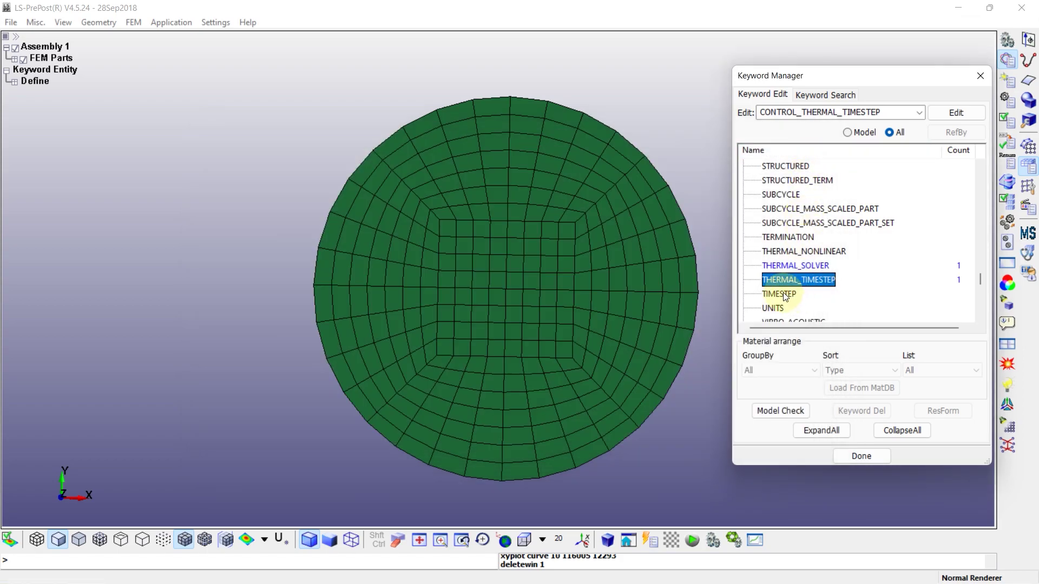
Step: Create a CONTROL_TERMINATION card with the termination time ENDTIM set to 40
double_click(780, 238)
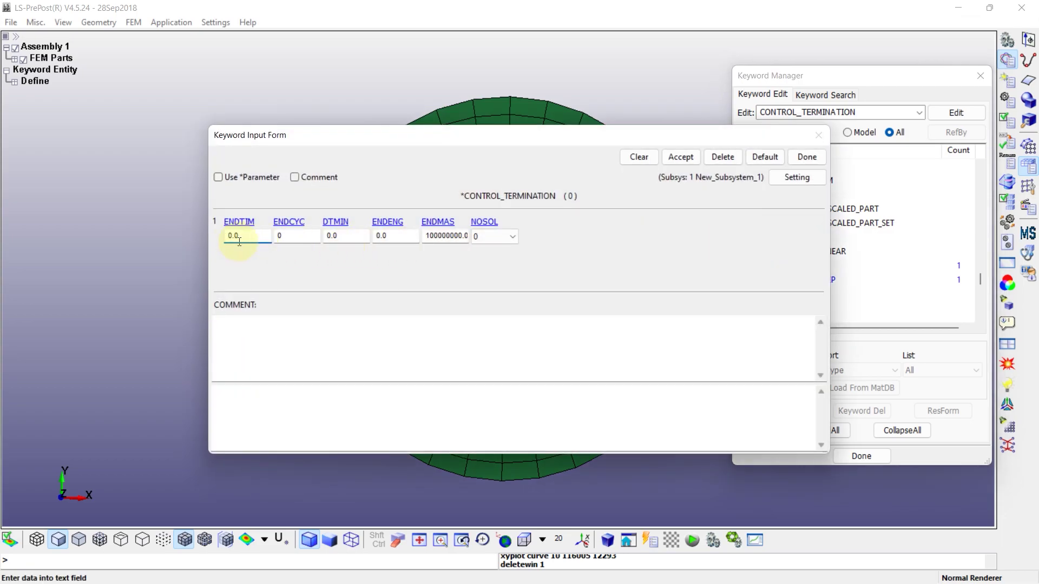
left_click(249, 236)
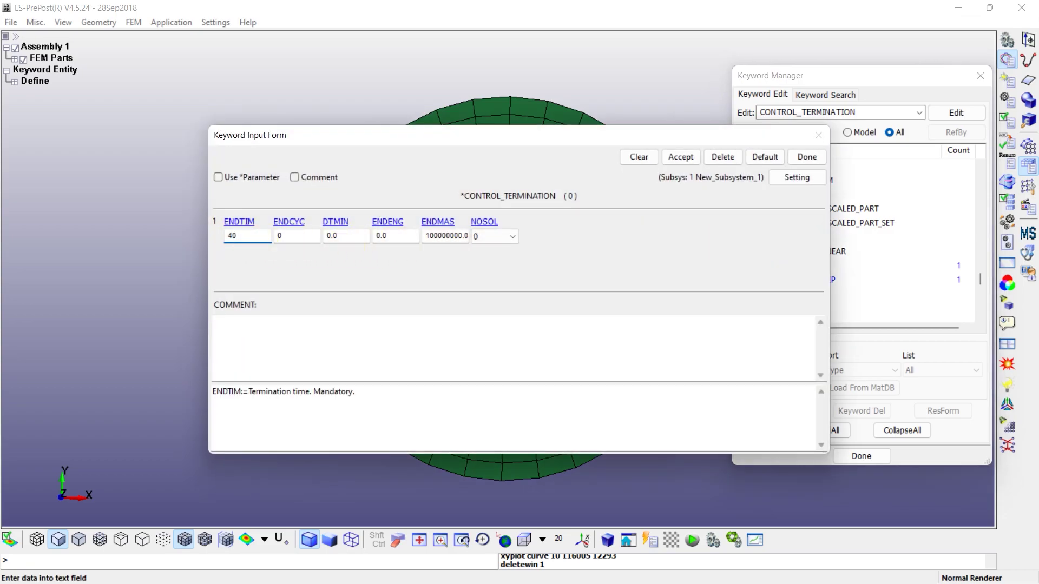
type("40")
left_click(680, 157)
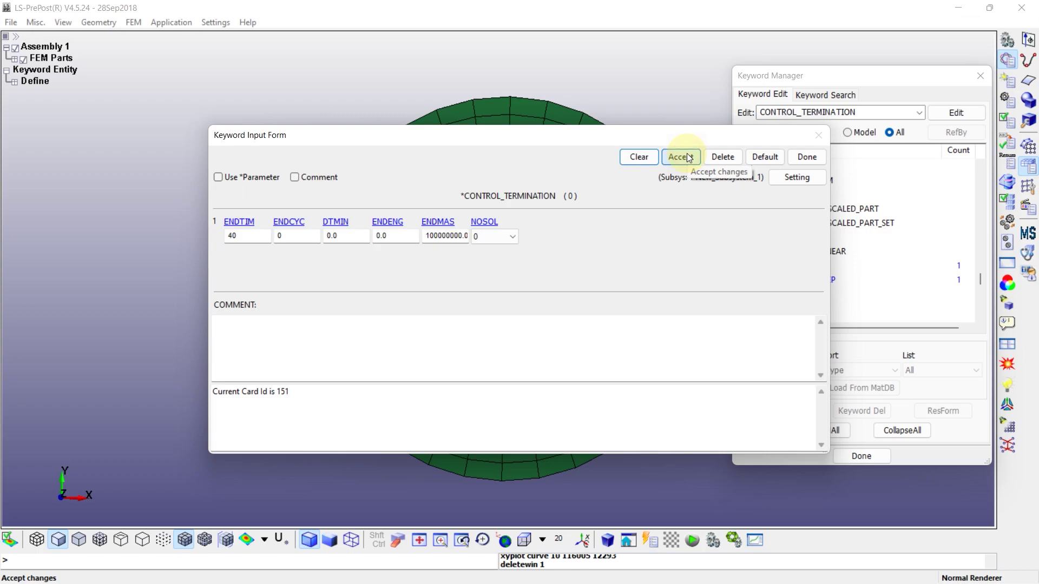
left_click(797, 158)
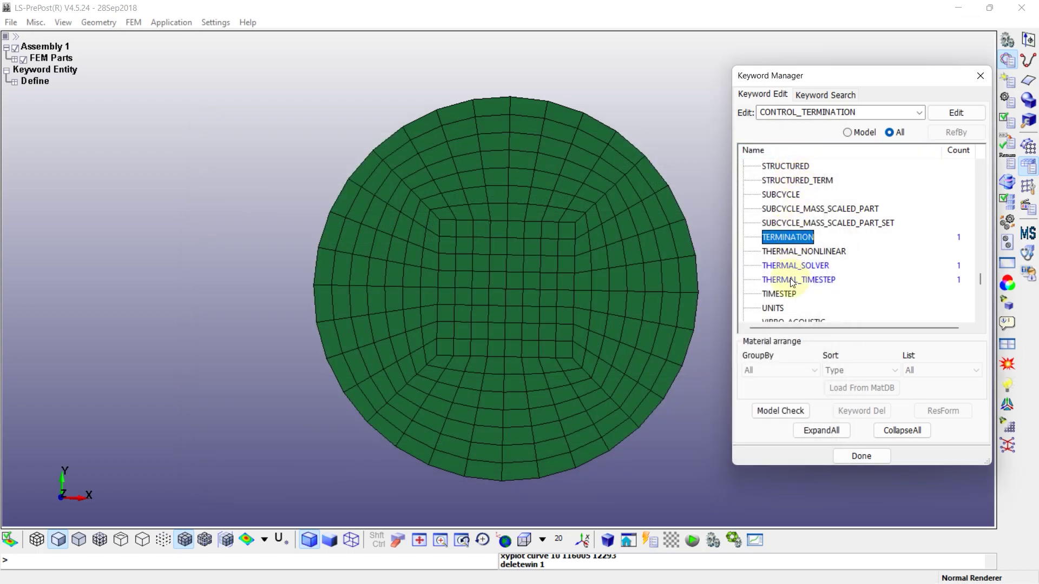
Step: Create a CONTROL_TIMESTEP card with LCTM linked to the Max timestep curve, checking the field's description before accepting
left_click(781, 295)
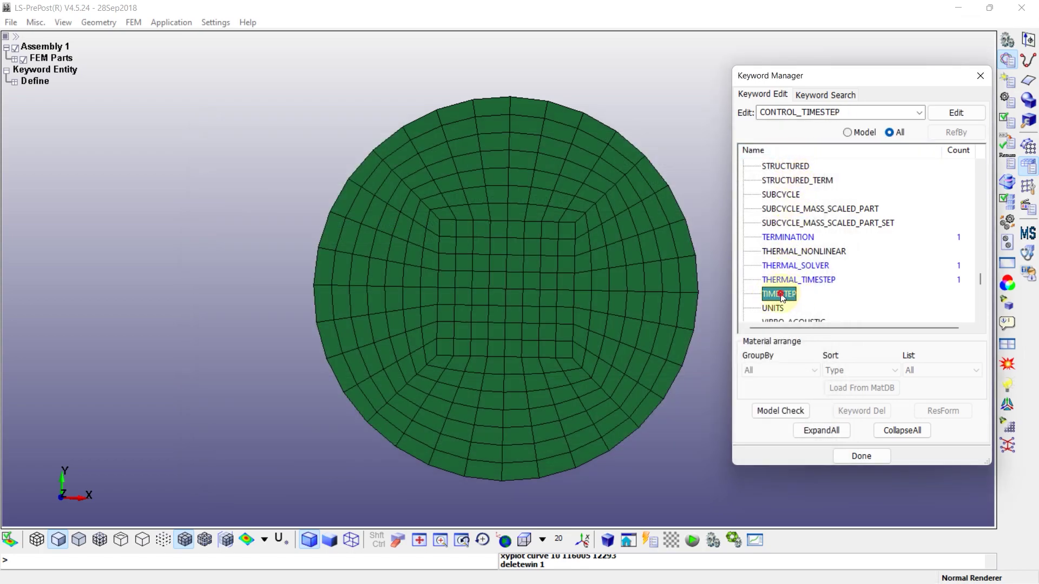
double_click(780, 293)
left_click(499, 223)
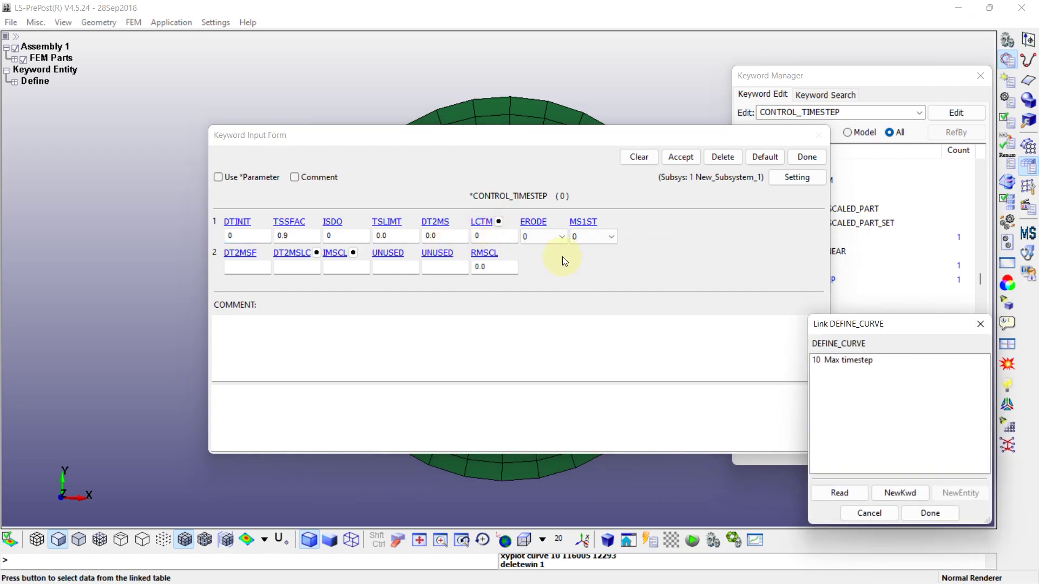
left_click(842, 361)
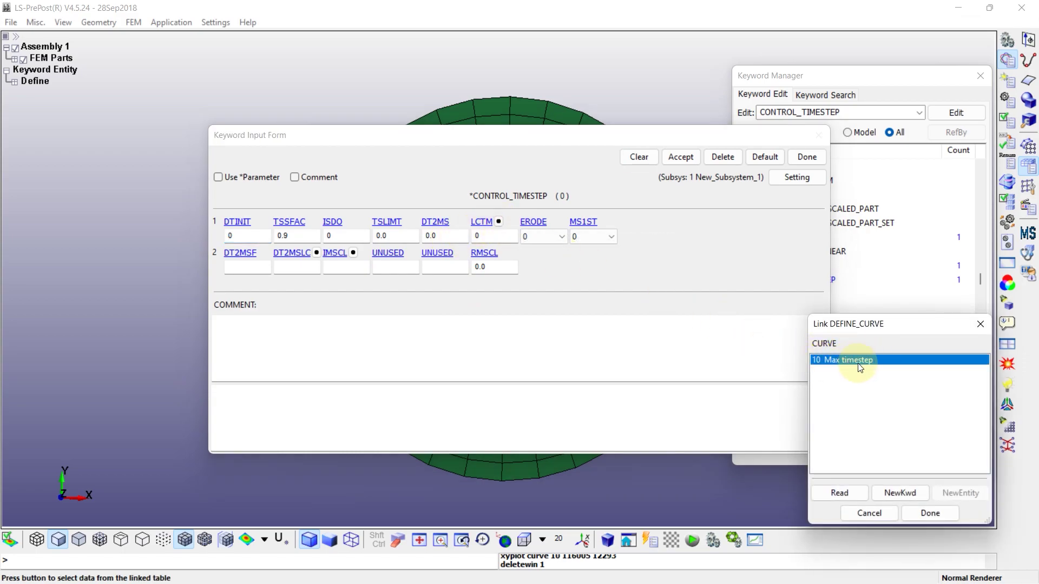
left_click(929, 514)
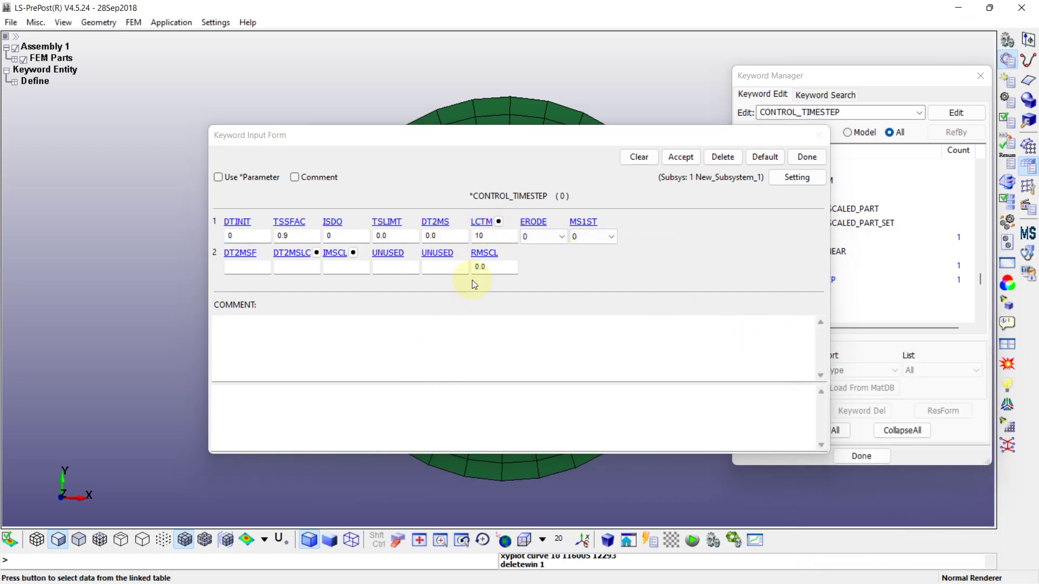
left_click(480, 236)
left_click_drag(494, 392, 208, 395)
left_click(309, 425)
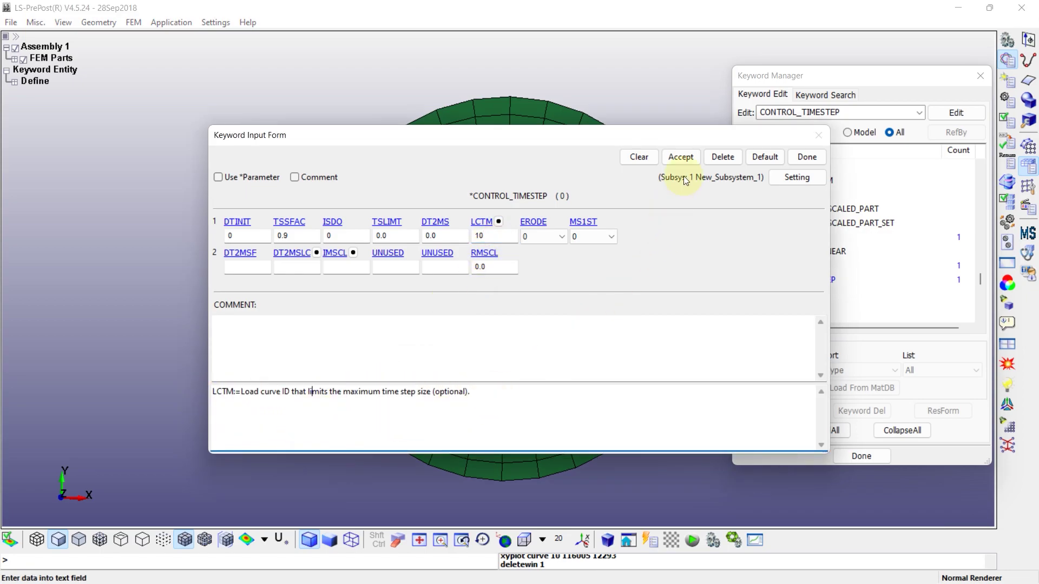
left_click(681, 157)
left_click(806, 157)
Step: List only the model's keywords, open the circleshell PART card and link its SECID to section 1
left_click(915, 428)
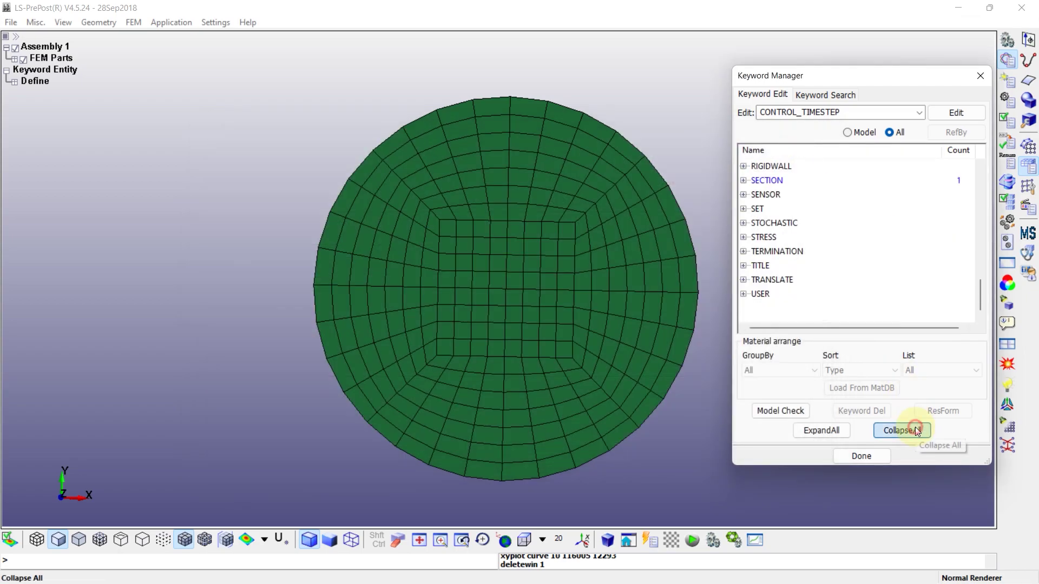
left_click(859, 132)
left_click(743, 252)
left_click(761, 251)
double_click(764, 267)
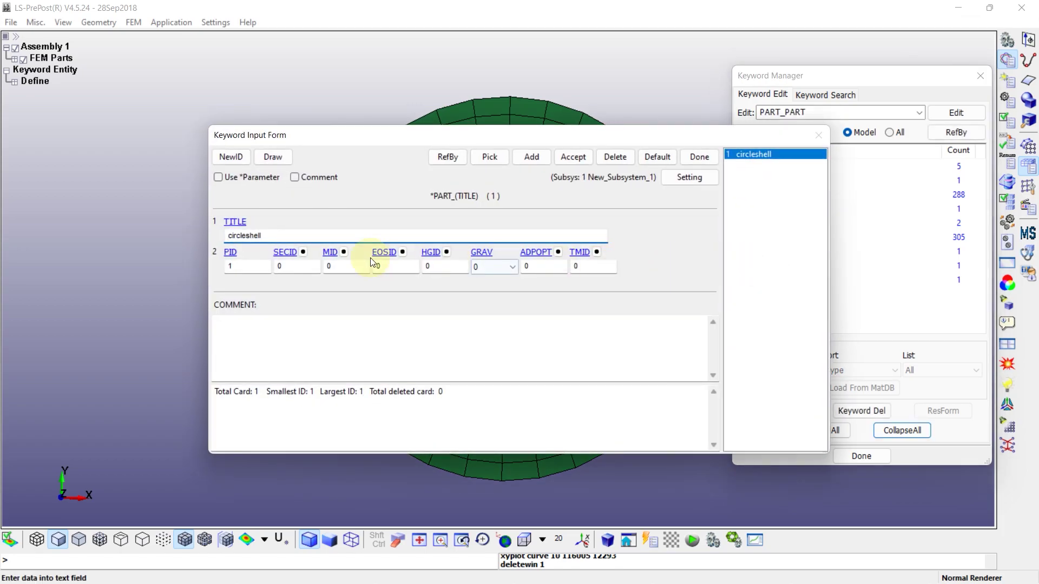
left_click(303, 253)
double_click(835, 355)
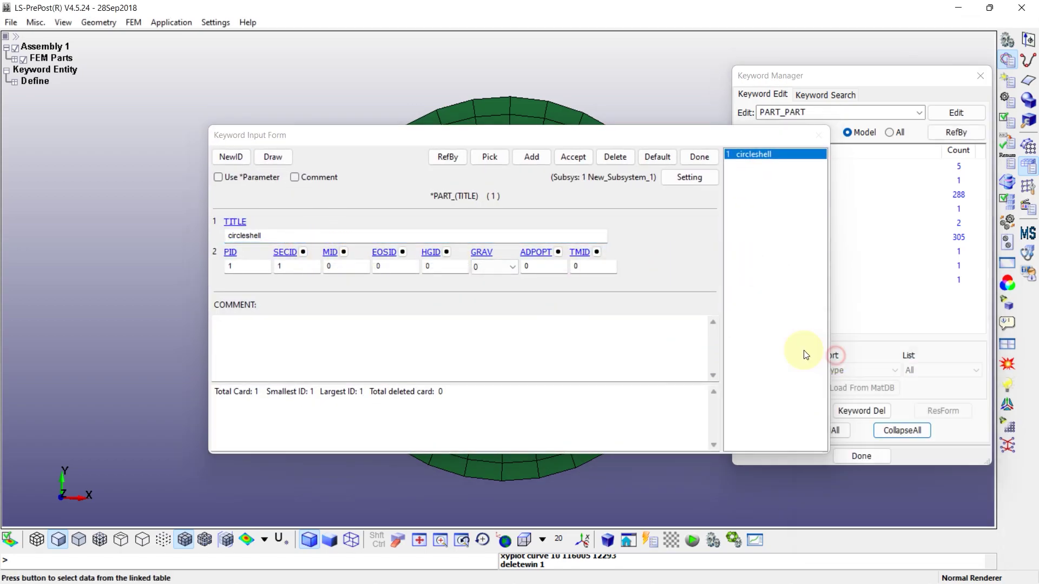
Step: Link the circleshell part's MID to material 1, accept the card and close the keyword manager
left_click(344, 252)
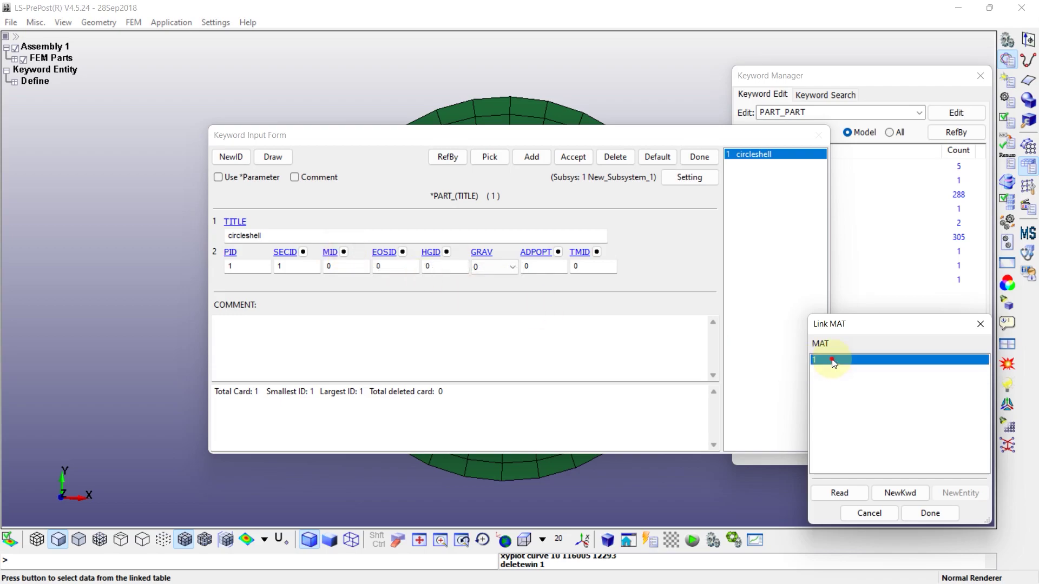
double_click(815, 361)
left_click(574, 157)
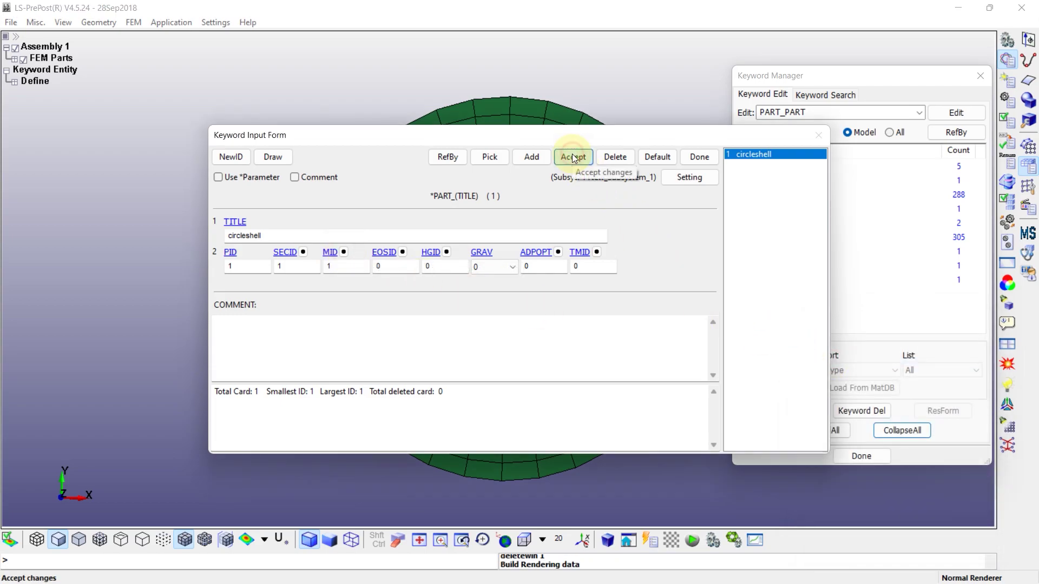
left_click(699, 159)
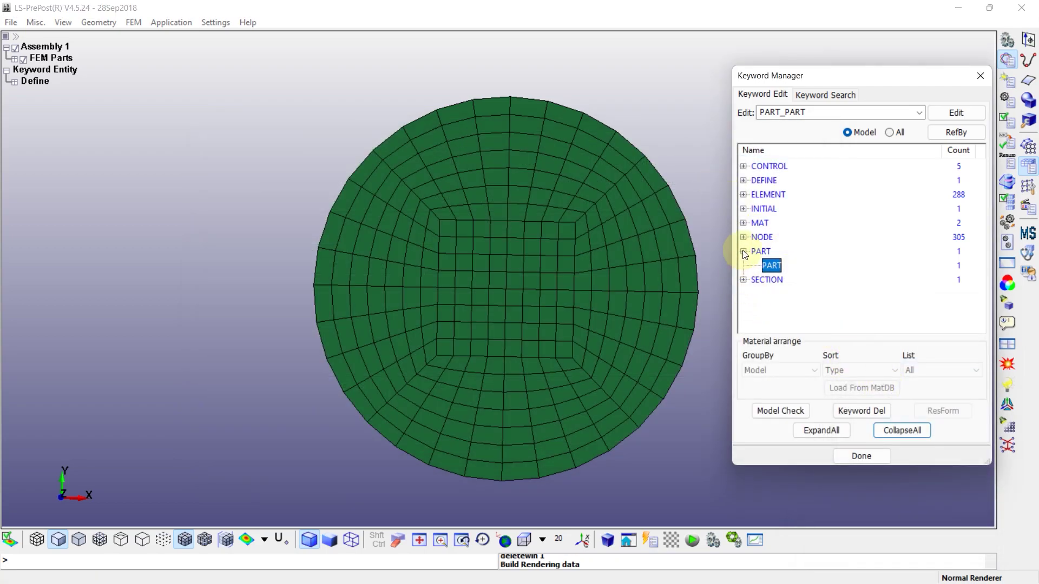
left_click(744, 251)
left_click(866, 457)
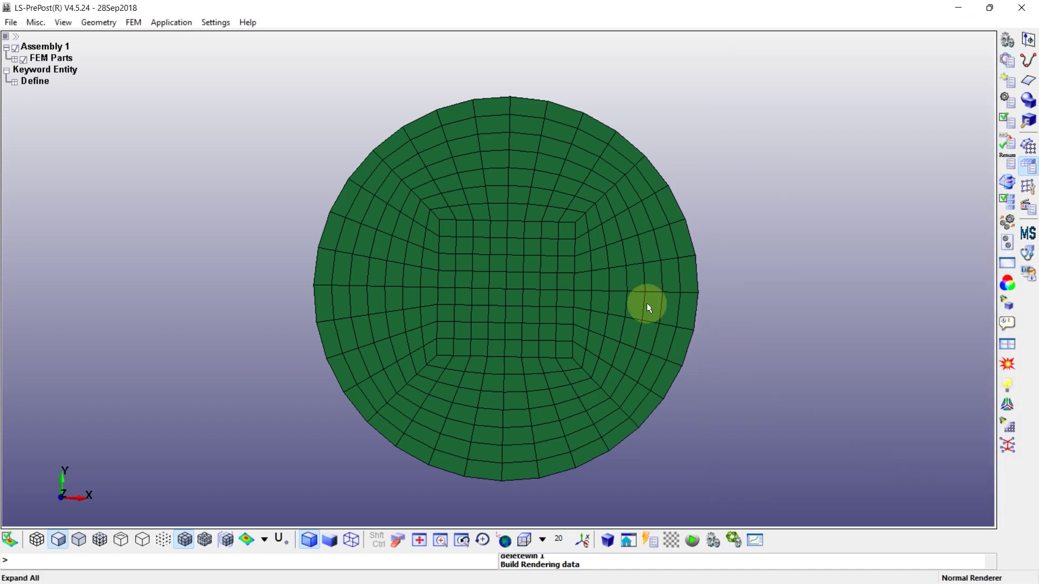
Step: Save the keyword file as Conjugate-heat-transfer in the Conjugate-heat-transfer desktop folder with output version V971_R10
left_click(10, 22)
mouse_move(60, 104)
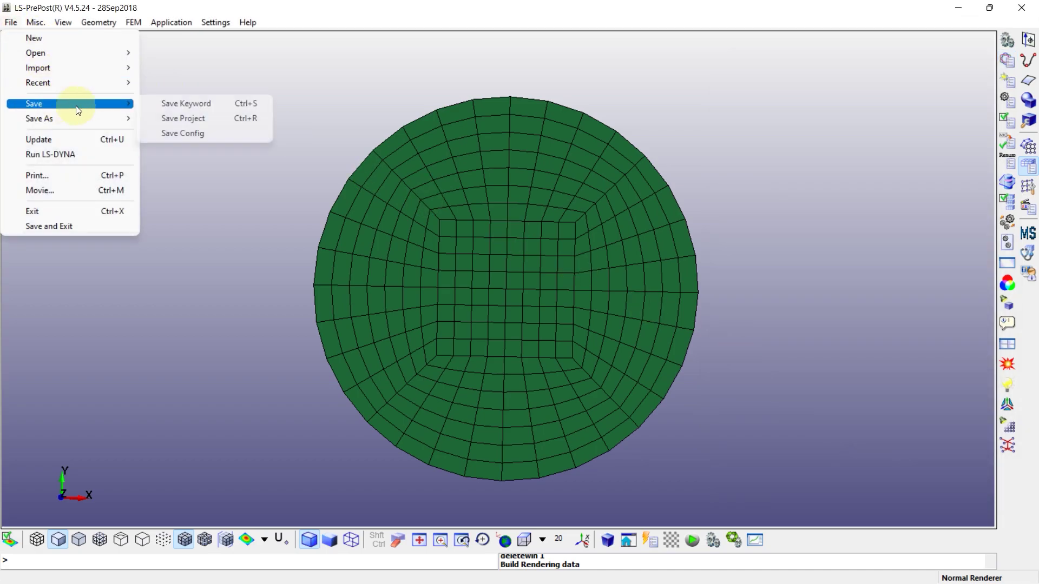
left_click(178, 106)
left_click(379, 99)
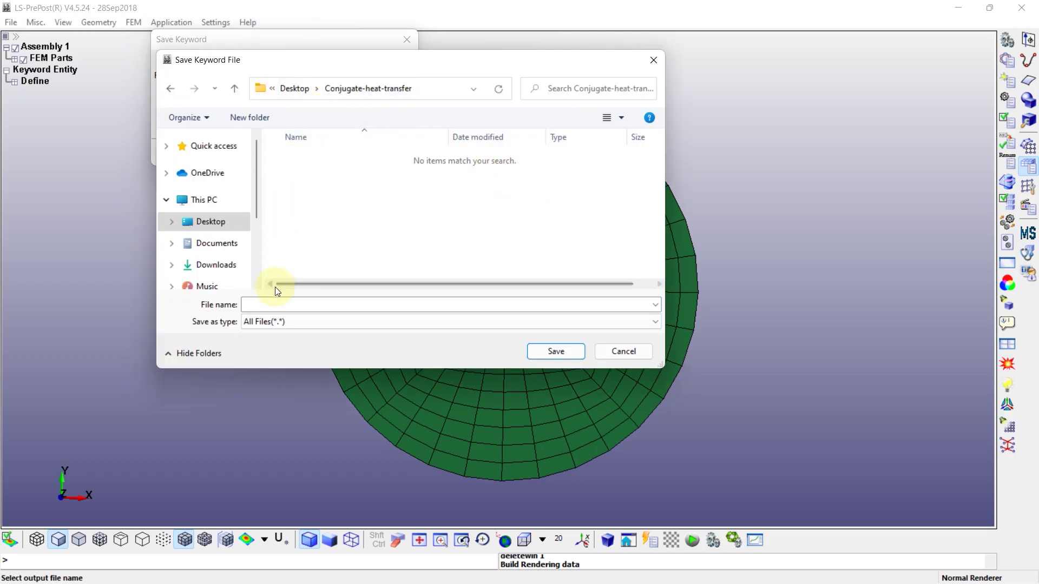
left_click(275, 303)
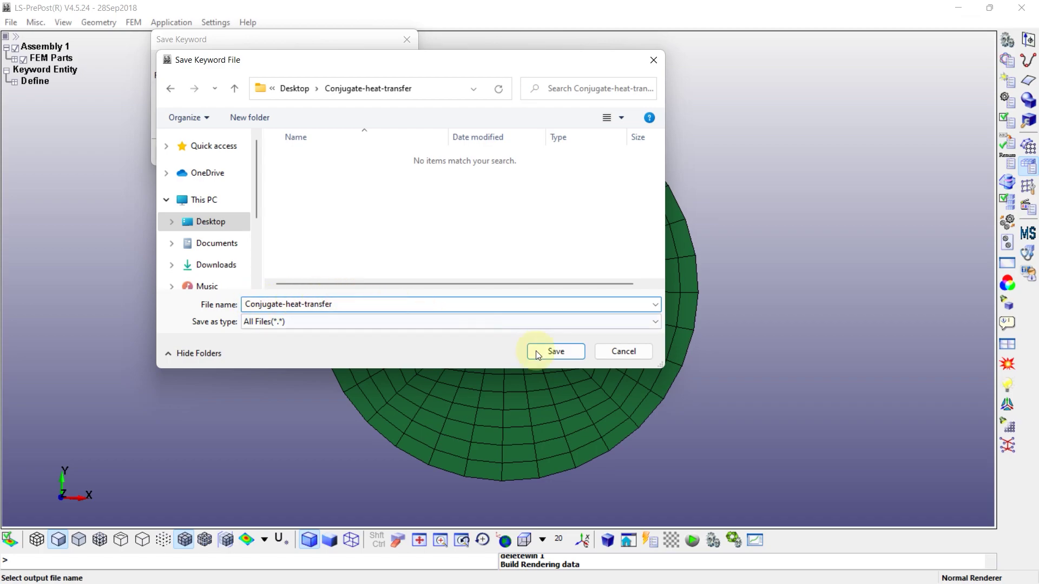
left_click(556, 352)
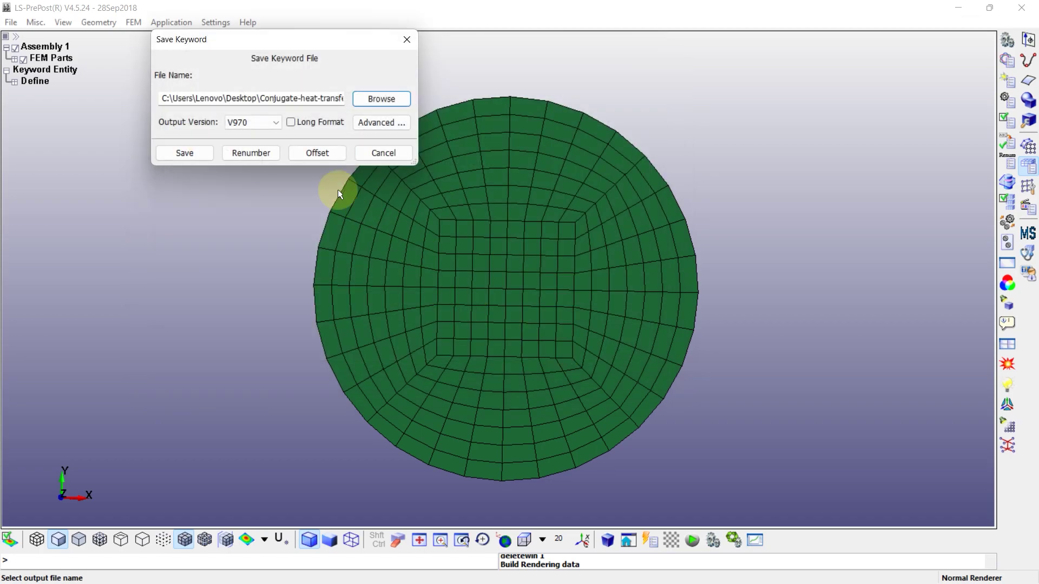
left_click(266, 122)
left_click(253, 219)
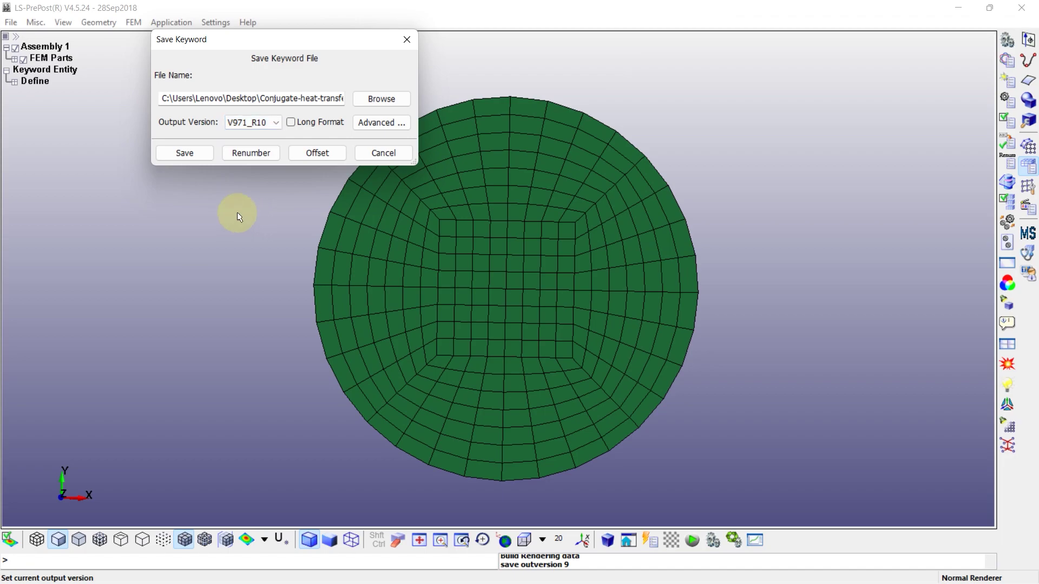
left_click(175, 156)
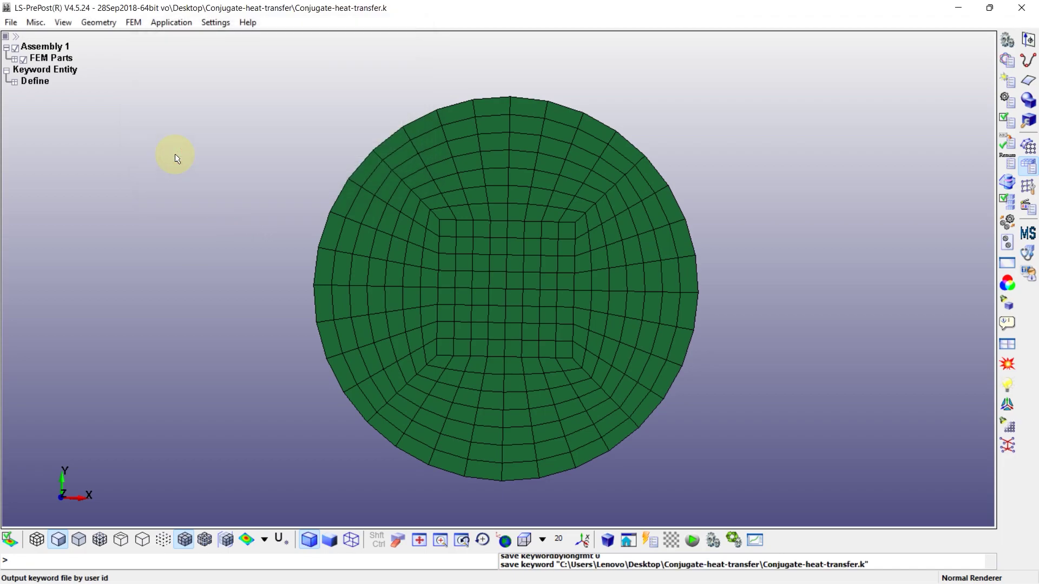
Step: Start a fresh LS-PrePost session from the LS-DYNA Program Manager and open the 2D mesher's sketchboard
left_click(1023, 9)
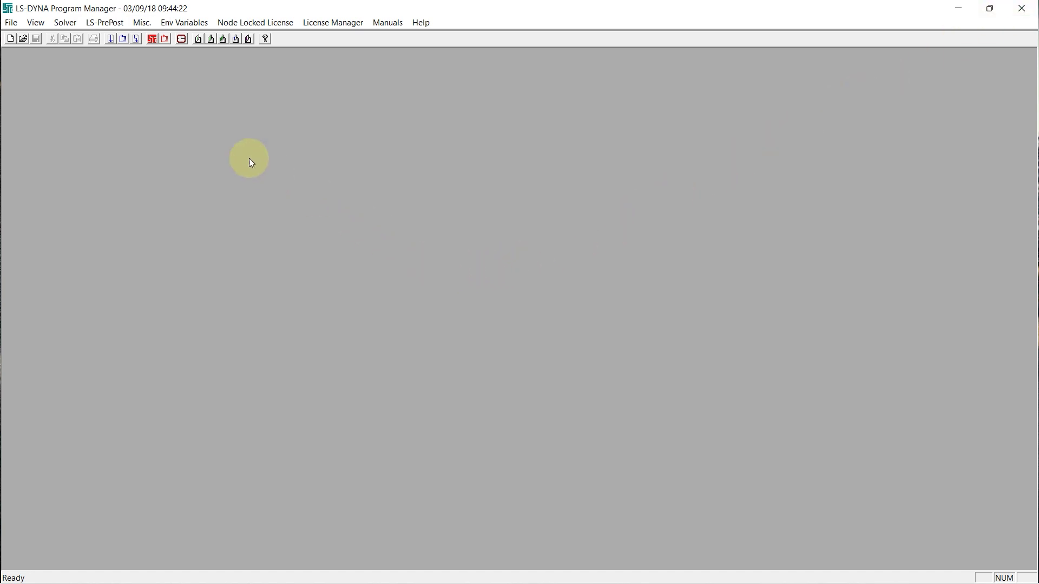
left_click(153, 38)
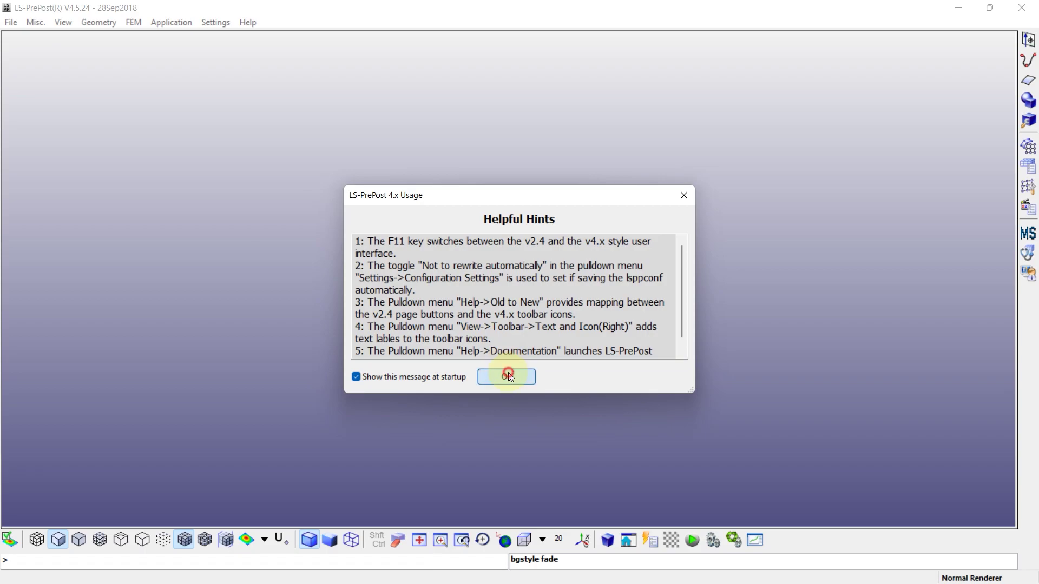
left_click(505, 376)
left_click(1028, 146)
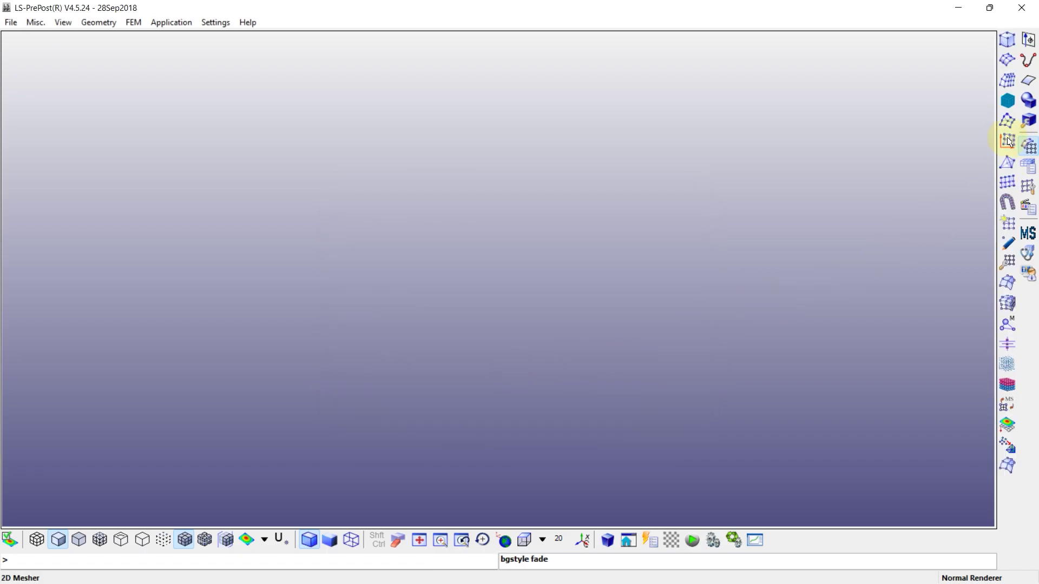
left_click(1008, 142)
left_click_drag(425, 7, 580, 70)
Step: Create a line by keyed-in coordinates from (0, 0) to (0, 10) as the left side of the rectangular domain
left_click(645, 90)
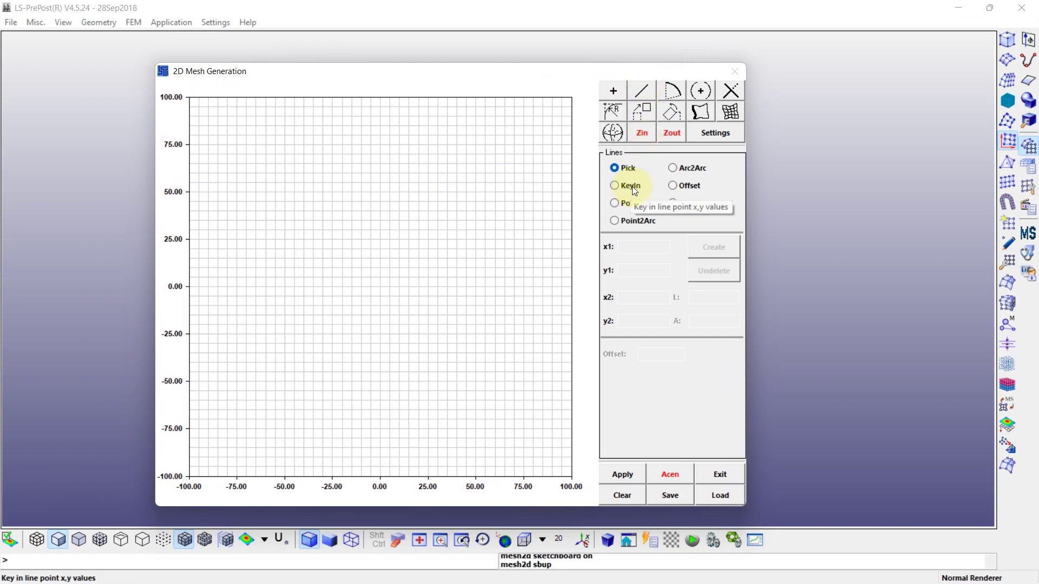
left_click(630, 185)
left_click(631, 248)
type("0")
left_click(632, 271)
type("0")
left_click(633, 293)
type("0")
left_click(632, 320)
type("10")
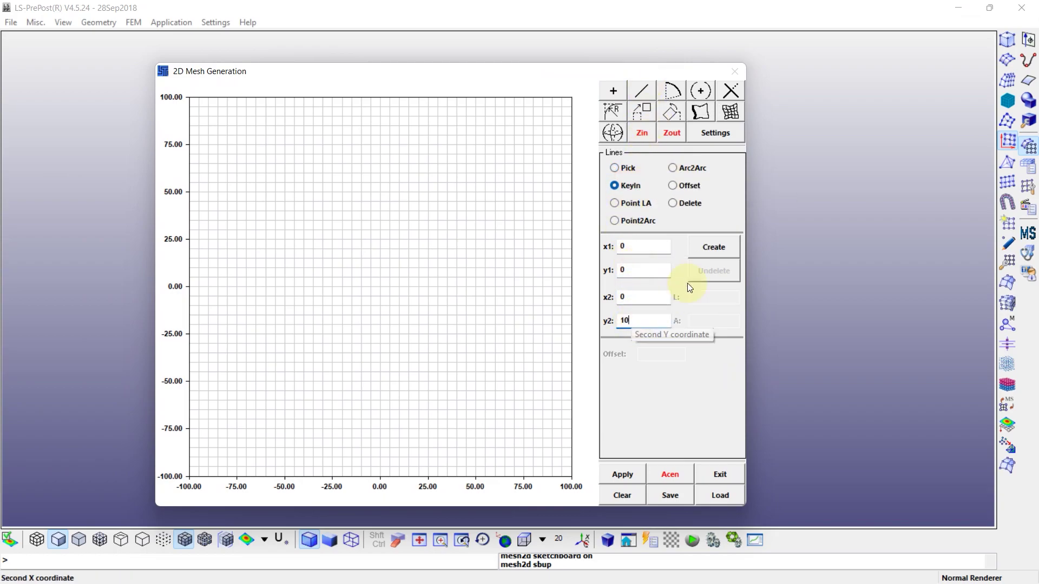
left_click(709, 246)
Step: Create the upper side of the domain as a line from (0, 10) to (15, 10)
double_click(626, 270)
type("10")
double_click(626, 298)
type("15")
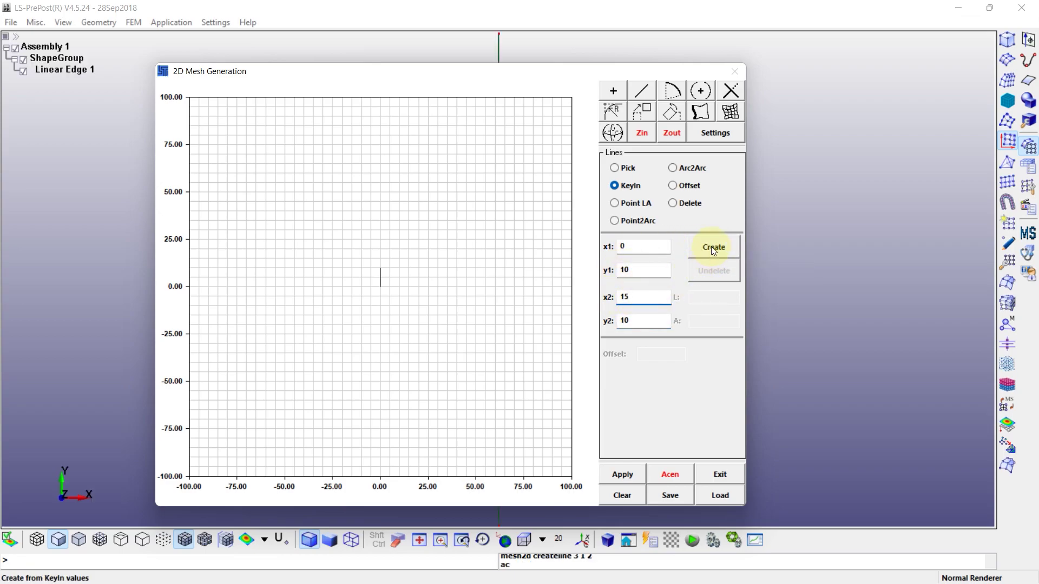
left_click(712, 247)
Step: Add a line from (15, 10) to (15, 0) and close the rectangle by picking its two lower end points
double_click(656, 246)
type("15")
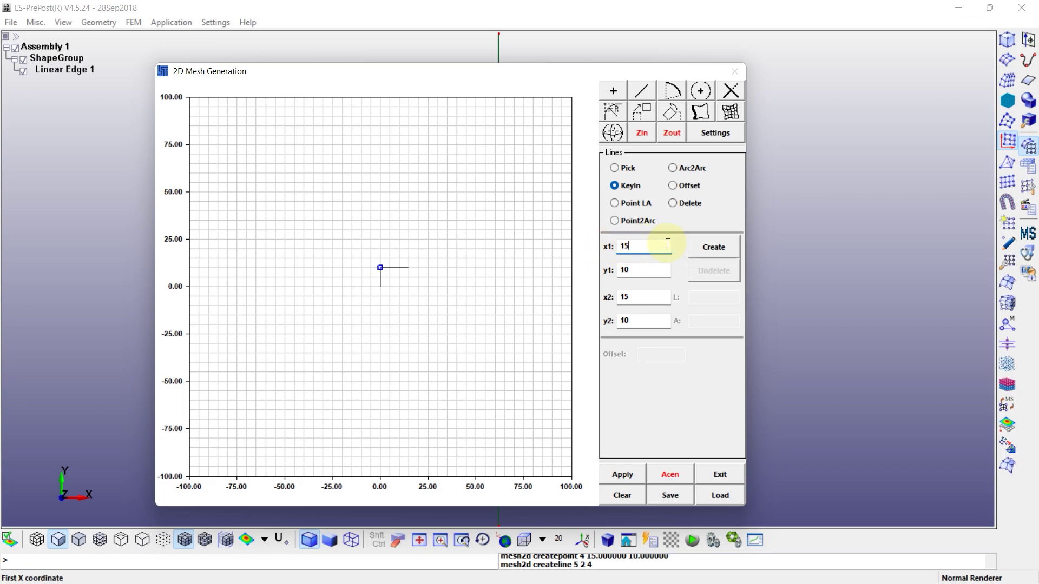
double_click(623, 297)
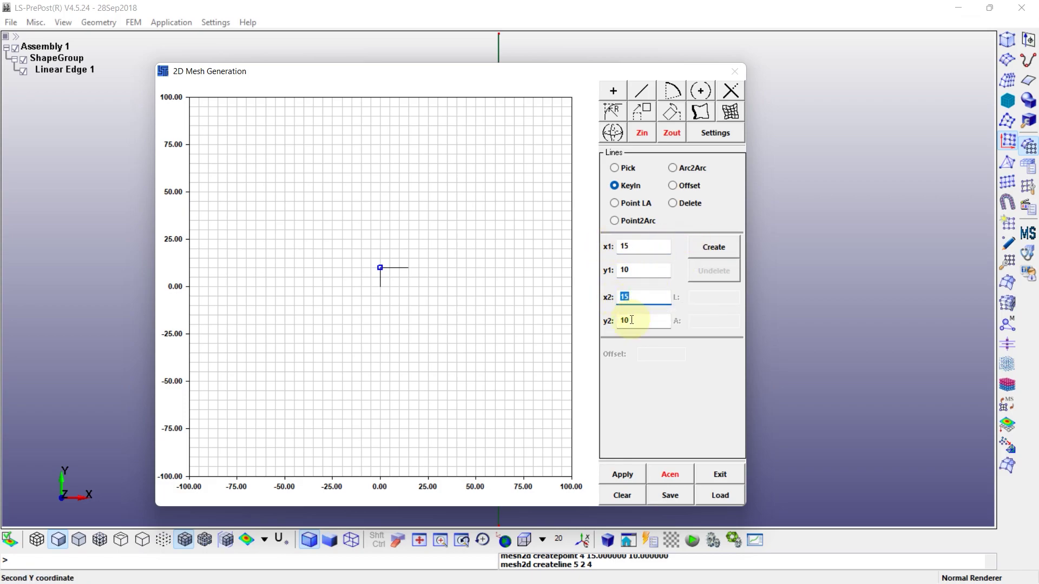
type("0")
left_click(713, 247)
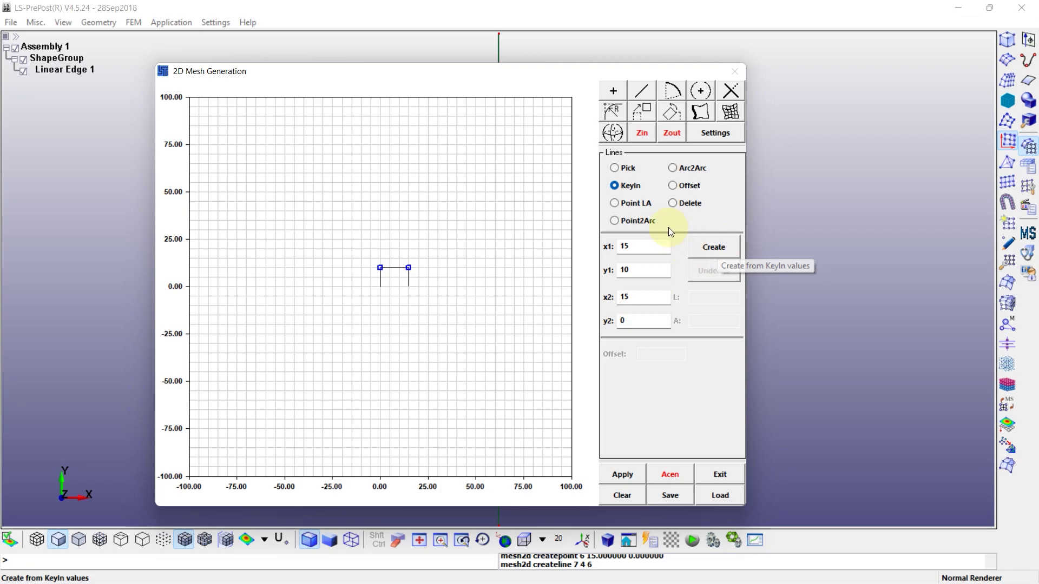
left_click(630, 171)
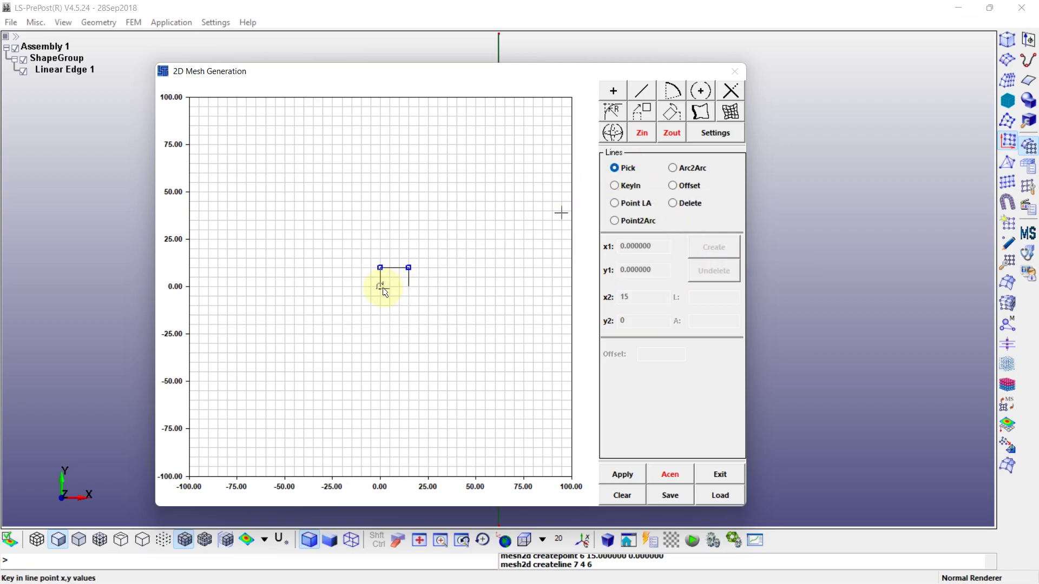
left_click(410, 289)
Step: Create a circle by keyed-in values centred at (4, 5) with a radius of 0.25, and leave the sketchboard
left_click(642, 133)
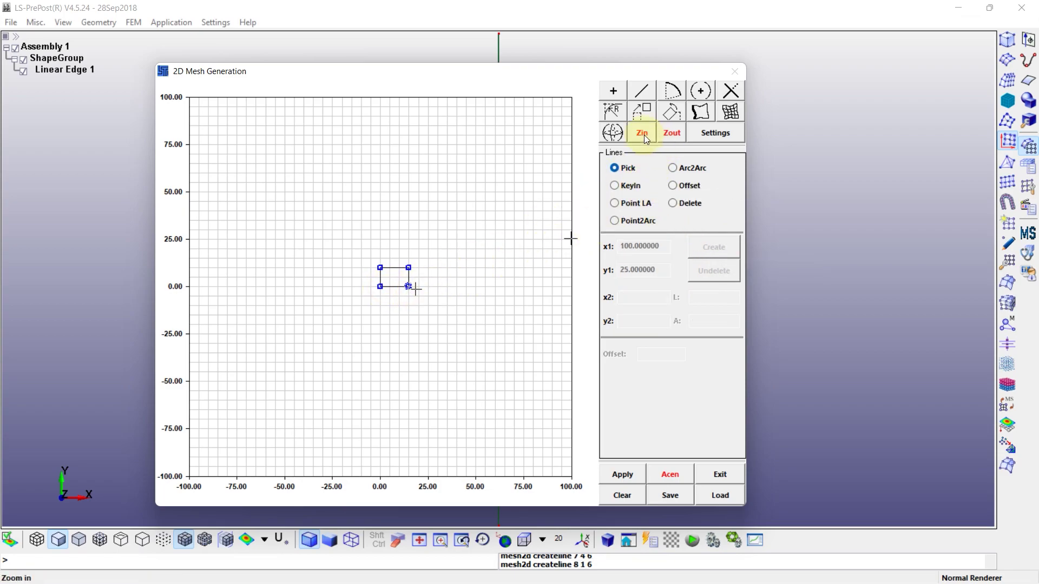
left_click_drag(360, 258, 427, 295)
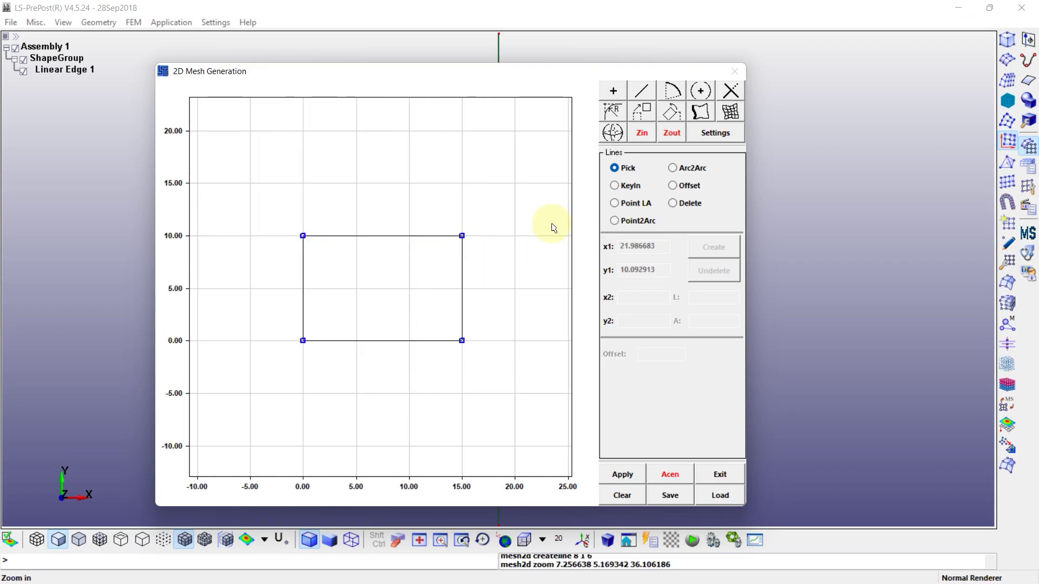
left_click(700, 92)
left_click(672, 172)
left_click(643, 205)
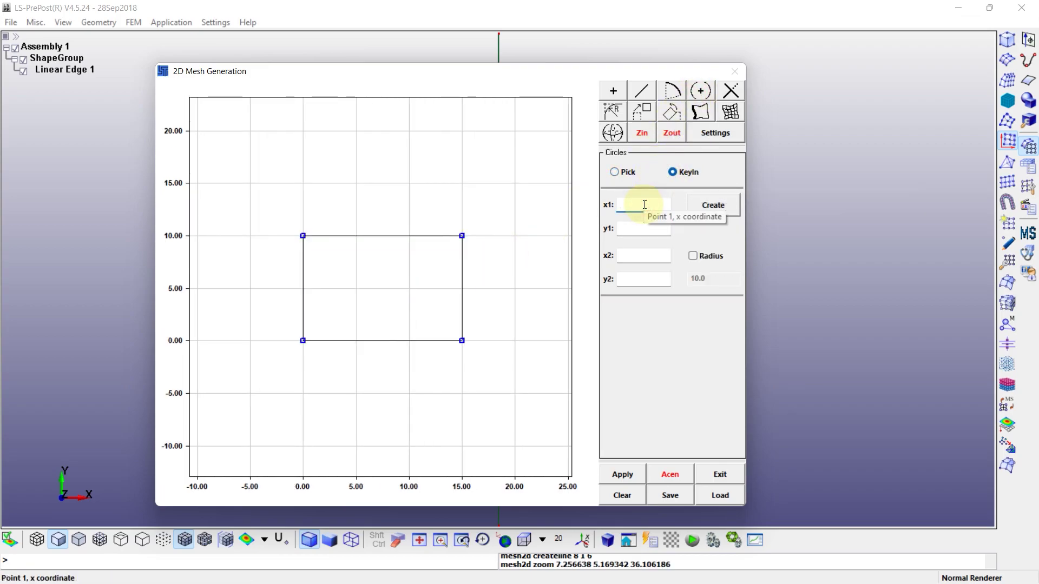
type("45")
left_click(694, 256)
left_click_drag(723, 279, 675, 281)
type("0.25")
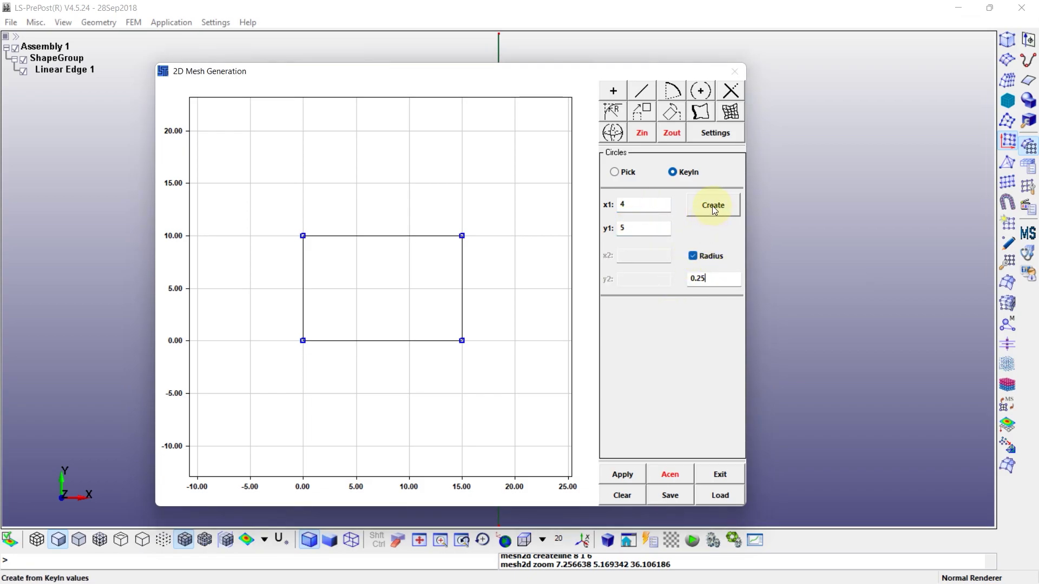
left_click(713, 205)
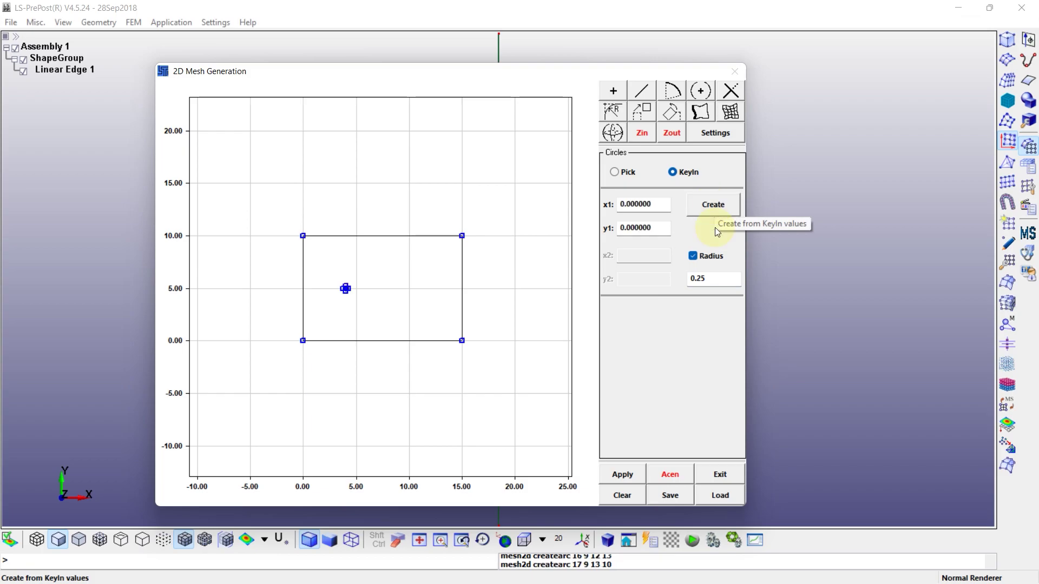
left_click(725, 474)
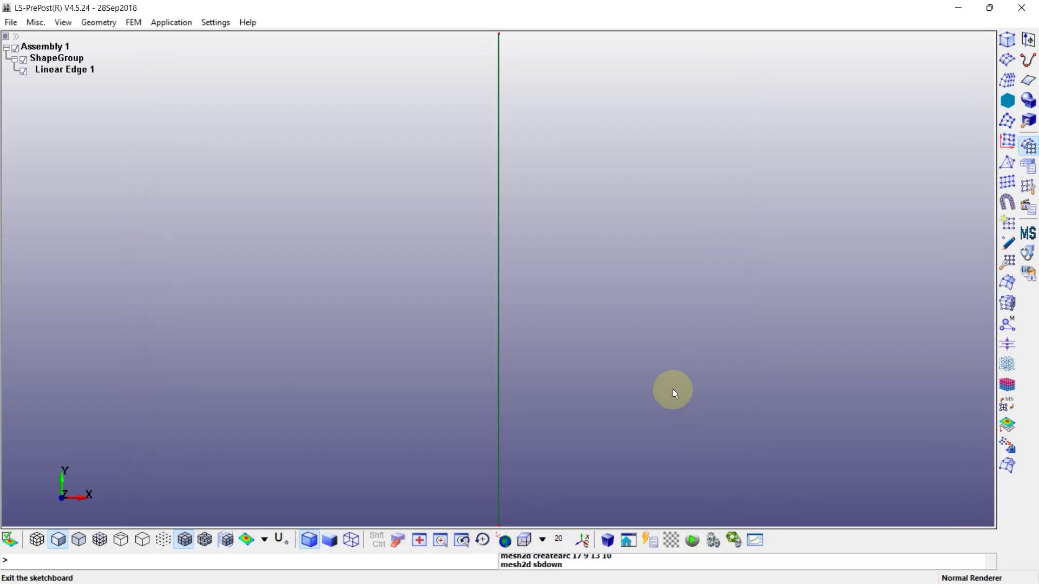
Step: Generate 10 beam elements by curve along the rectangle's left edge and accept them as part 1
middle_click_drag(738, 316, 528, 307, "shift")
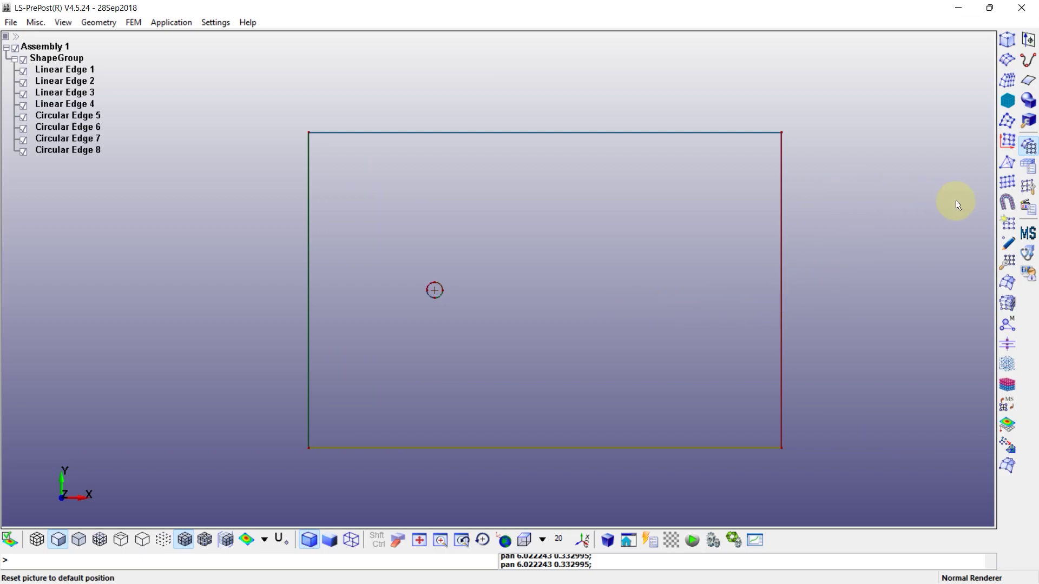
left_click(1011, 222)
left_click_drag(805, 77, 883, 79)
left_click(877, 220)
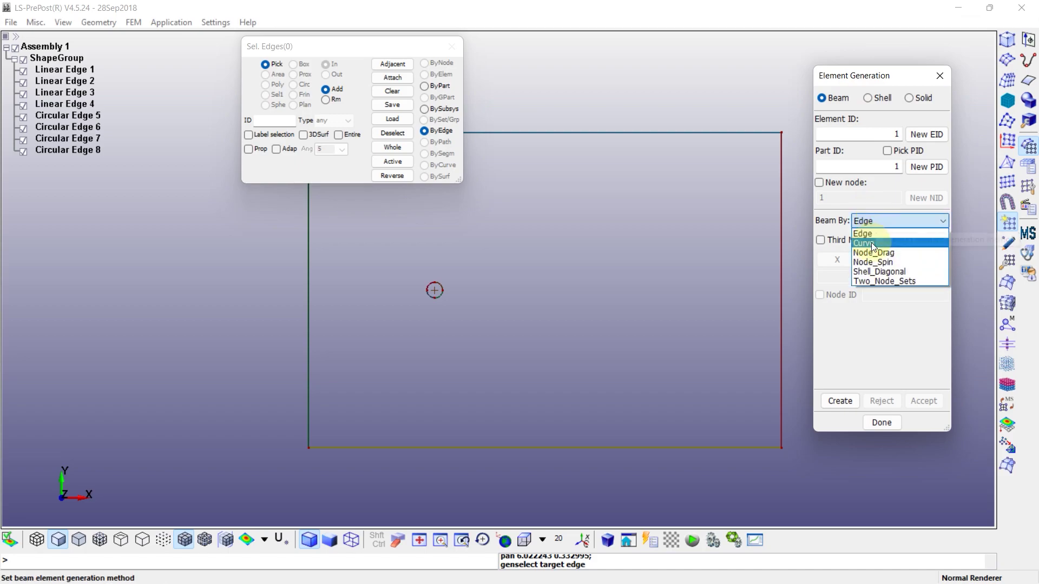
left_click(871, 242)
left_click(909, 314)
double_click(941, 328)
type("10")
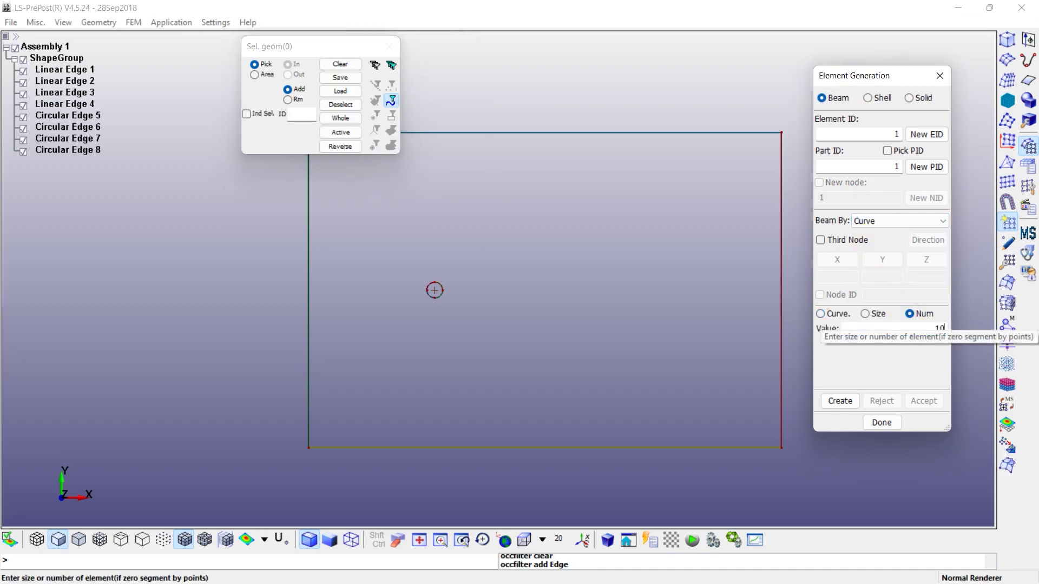
left_click(305, 265)
left_click(306, 267)
left_click(840, 401)
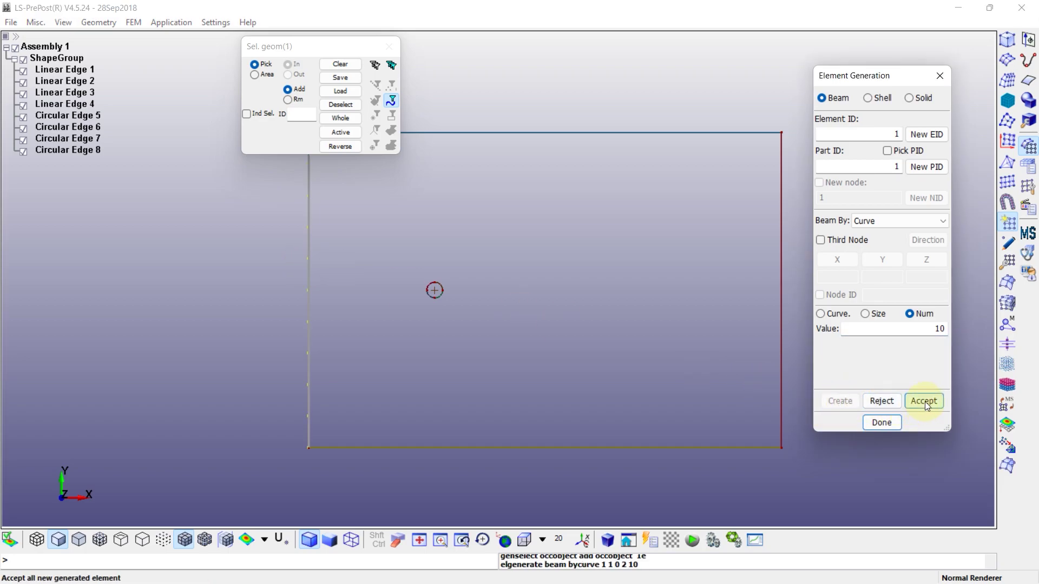
left_click(923, 401)
Step: Generate 10 beam elements along the rectangle's right edge and accept them as part 2
left_click(781, 345)
left_click(782, 345)
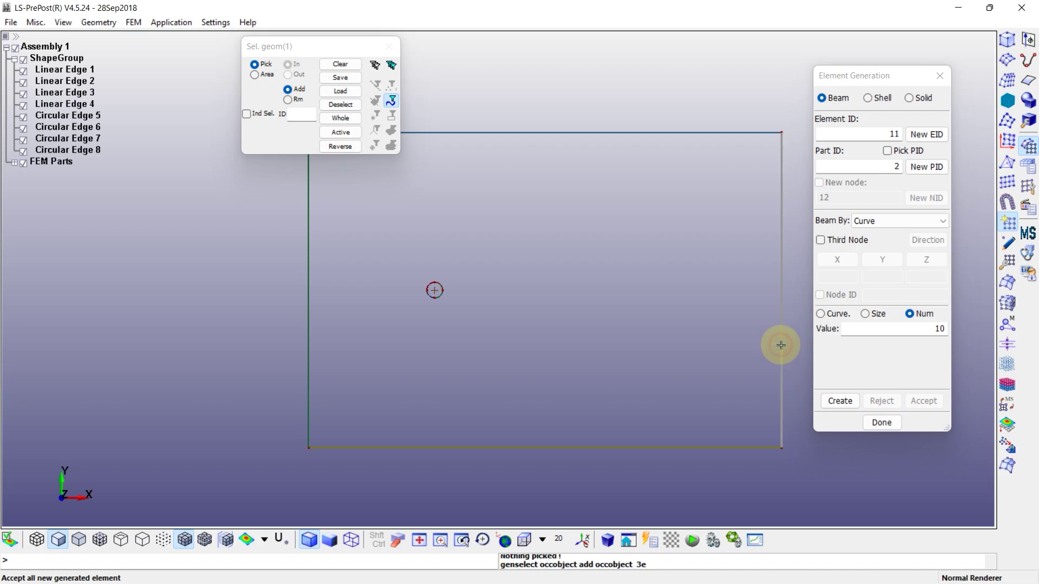
left_click(840, 401)
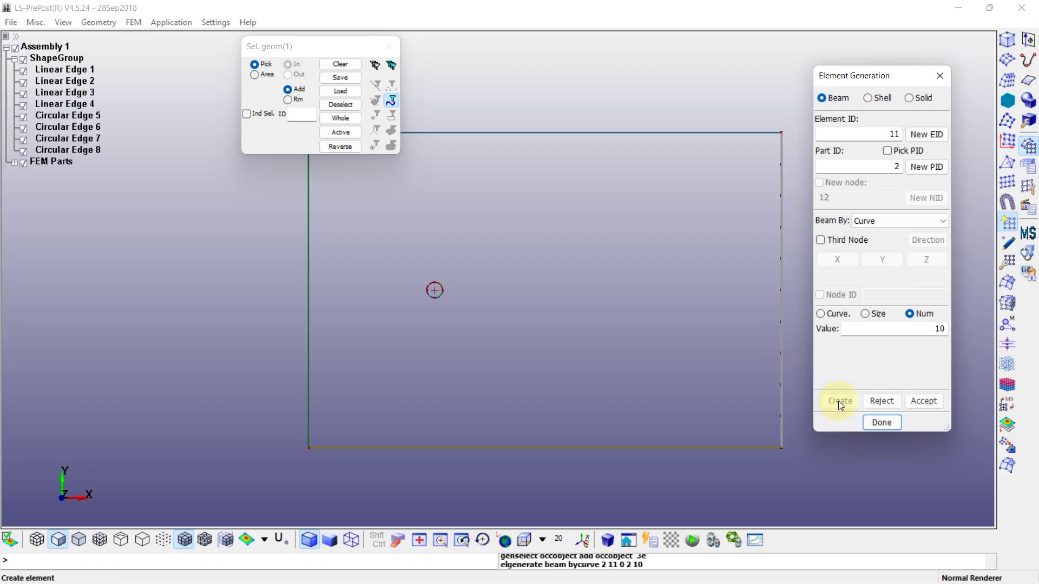
left_click(923, 401)
Step: Generate 15 beam elements on each of the rectangle's upper and lower edges and accept them as part 3
double_click(951, 332)
type("15")
left_click(677, 132)
left_click(695, 447)
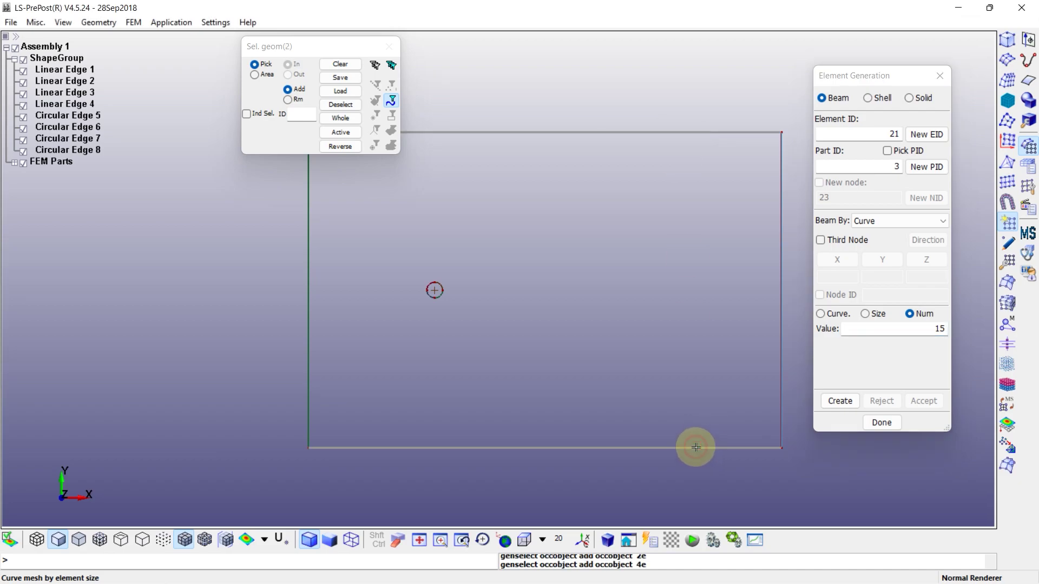
left_click(840, 401)
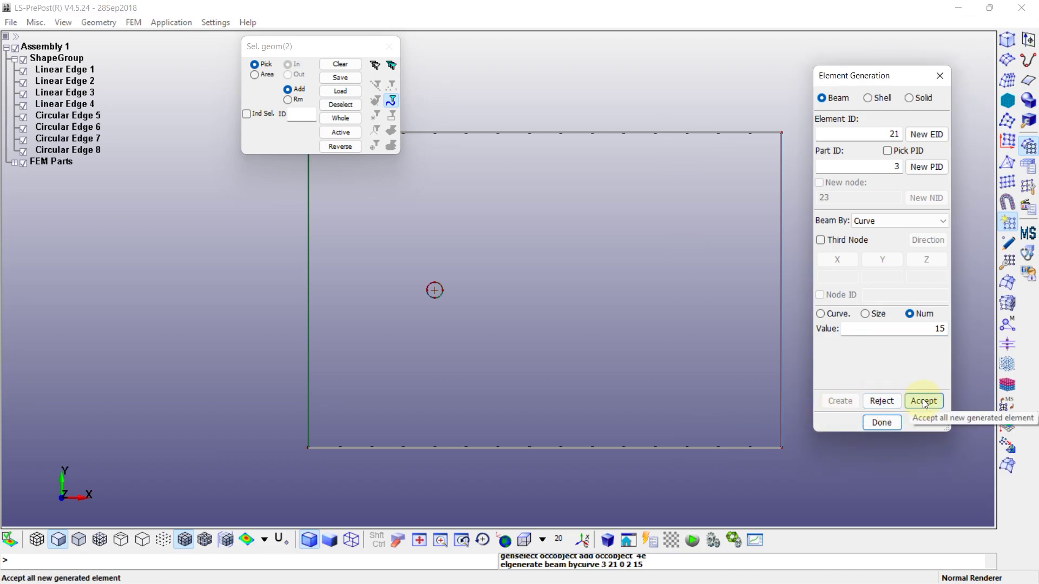
left_click(923, 401)
Step: Generate beam elements of size 0.01 along the circle's four arcs, accept them as part 4 and finish element generation
left_click(865, 313)
double_click(959, 328)
type("0")
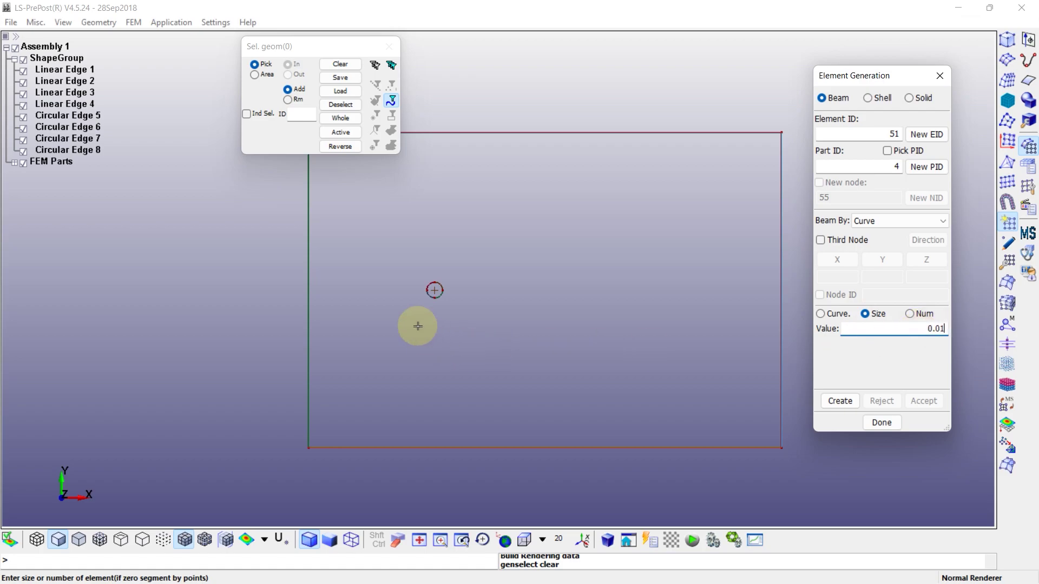
scroll(420, 297, "up", 6)
left_click(500, 225)
left_click(448, 214)
left_click(433, 208)
left_click(429, 278)
left_click(430, 283)
left_click(840, 401)
left_click(924, 401)
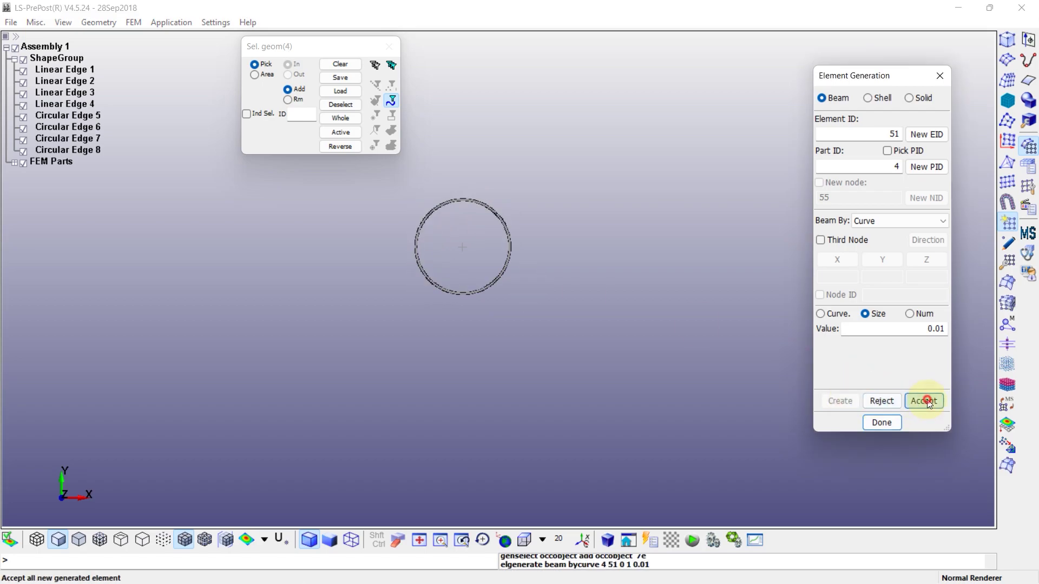
left_click(882, 422)
Step: Centre the whole fluid domain, hide the ShapeGroup geometry and list the individual FEM parts
scroll(585, 342, "down", 2)
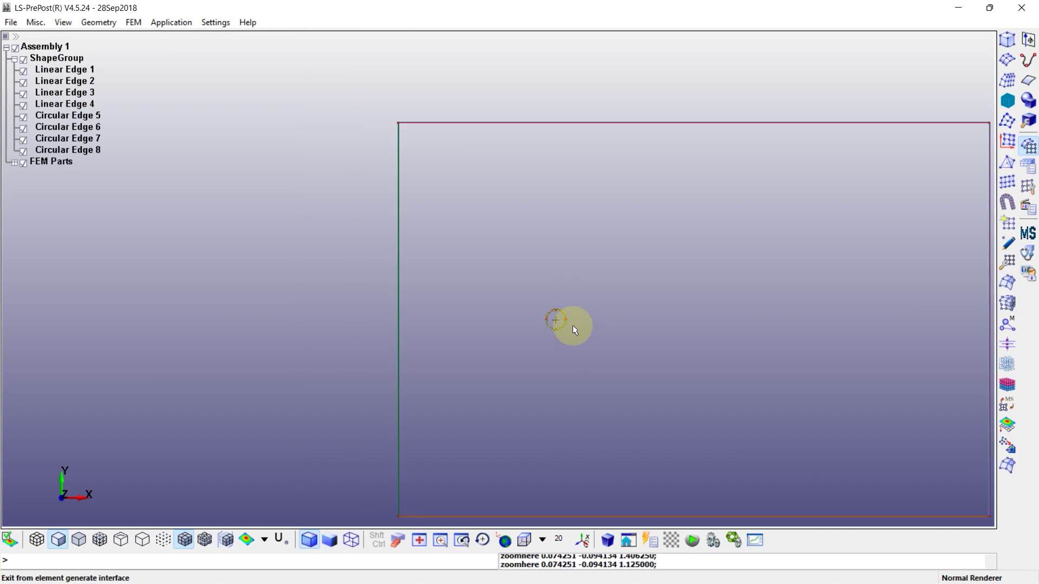
middle_click_drag(743, 382, 541, 305, "shift")
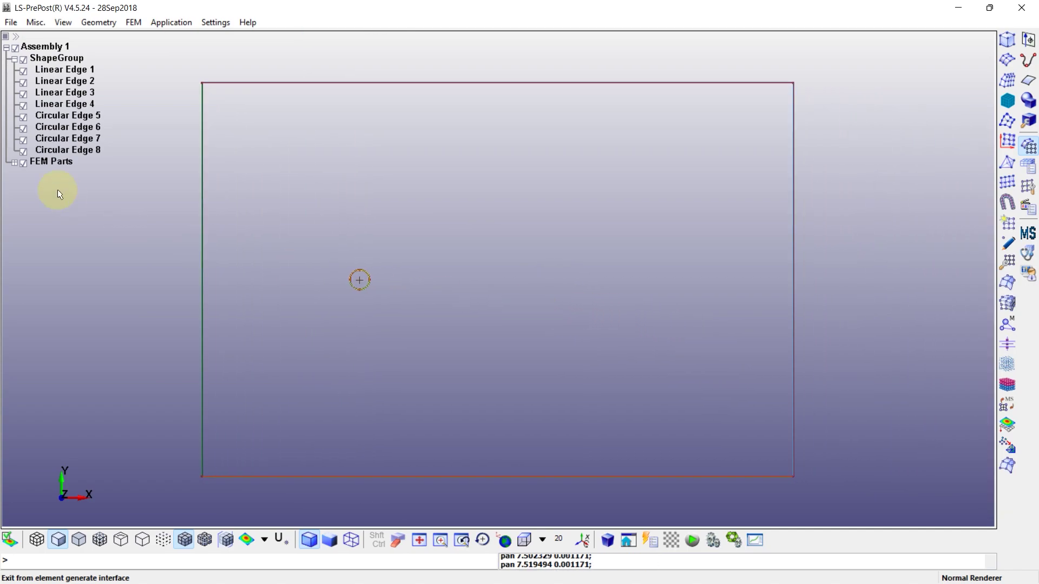
left_click(15, 59)
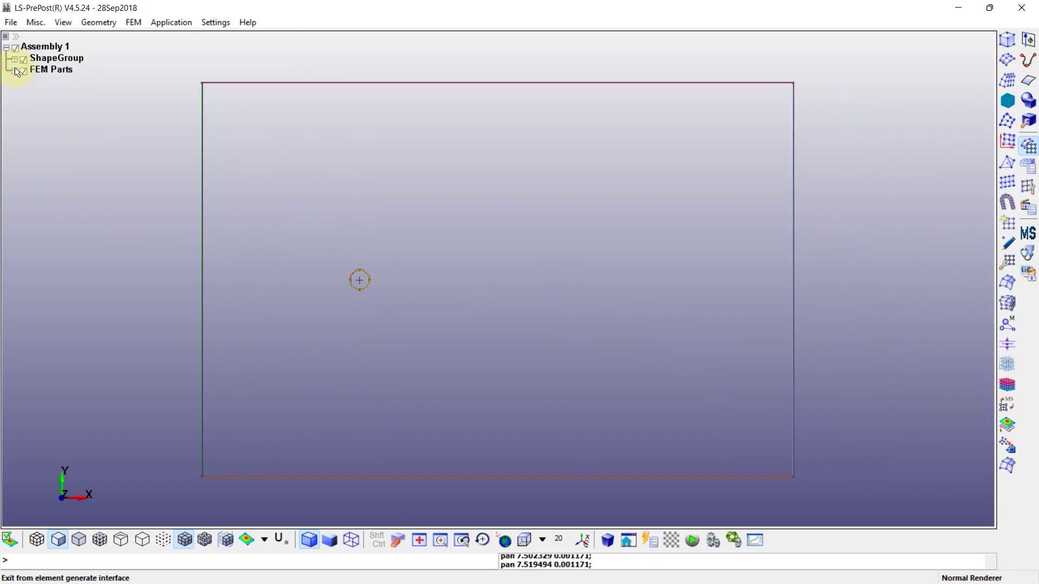
left_click(23, 61)
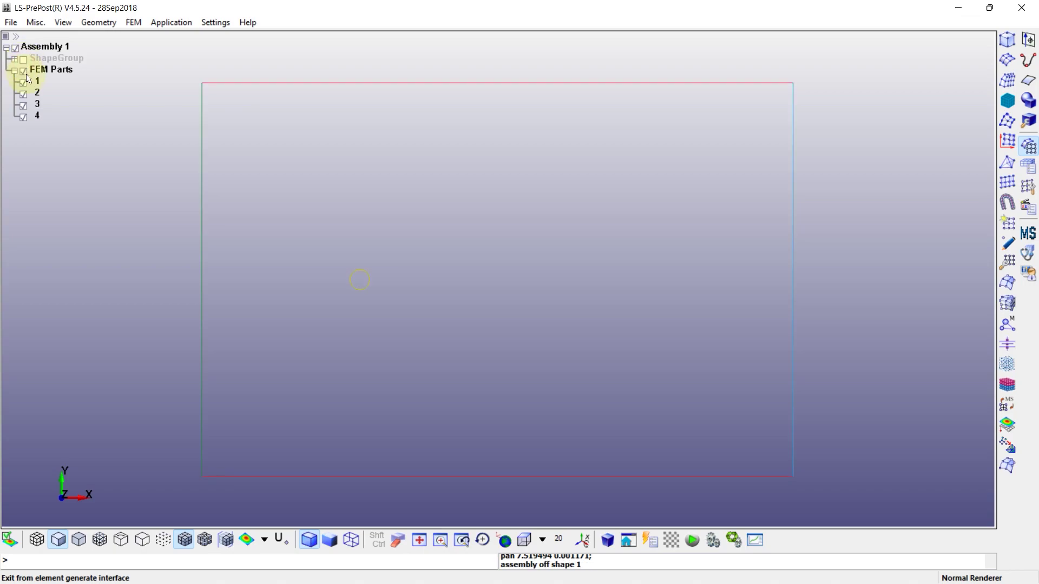
Step: Rename beam part 1 as inlet and beam part 2 as outlet
double_click(24, 83)
left_click(38, 82)
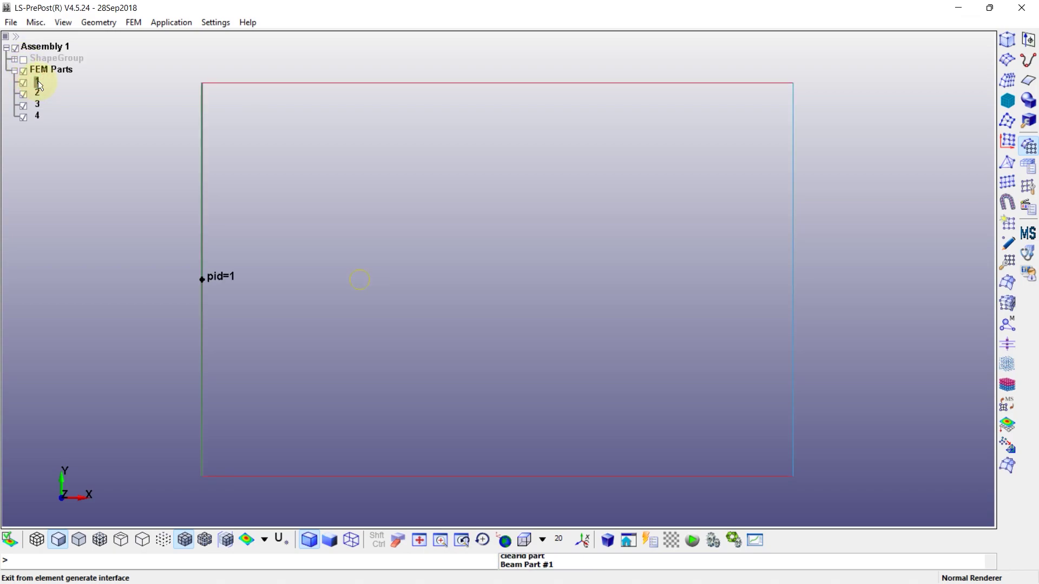
right_click(38, 82)
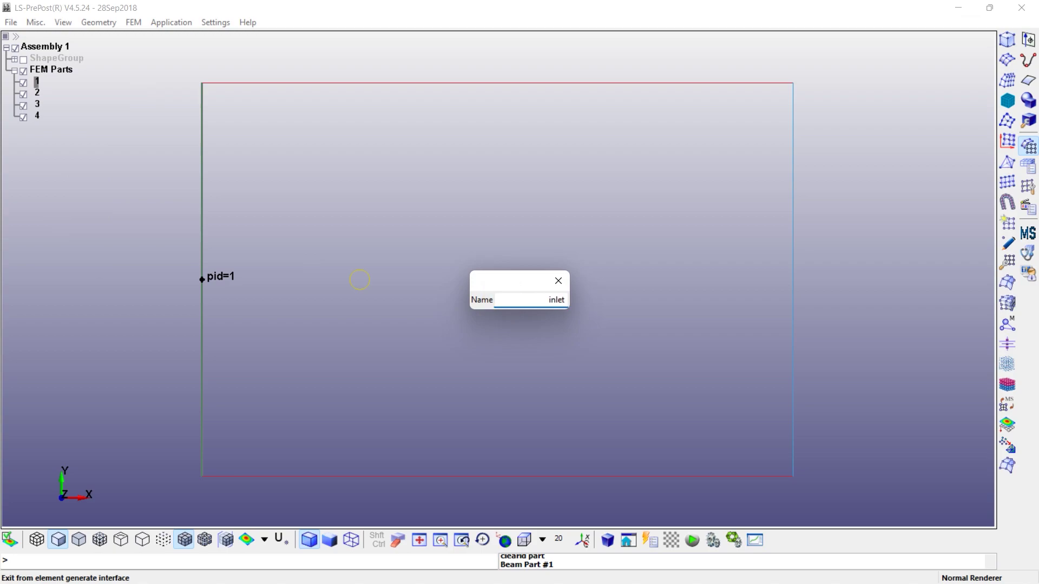
key("Return")
left_click(502, 304)
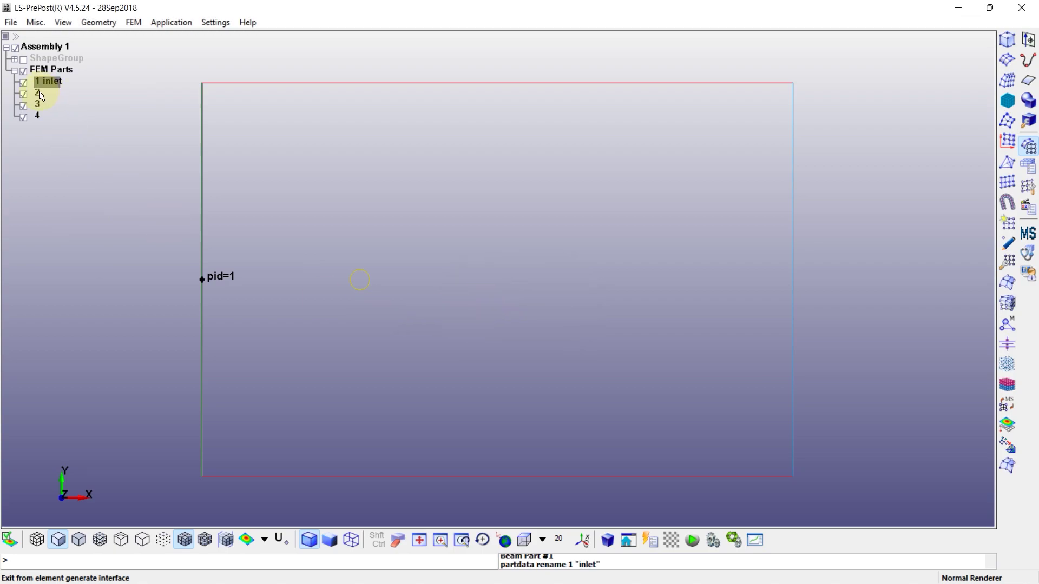
right_click(38, 96)
left_click(73, 162)
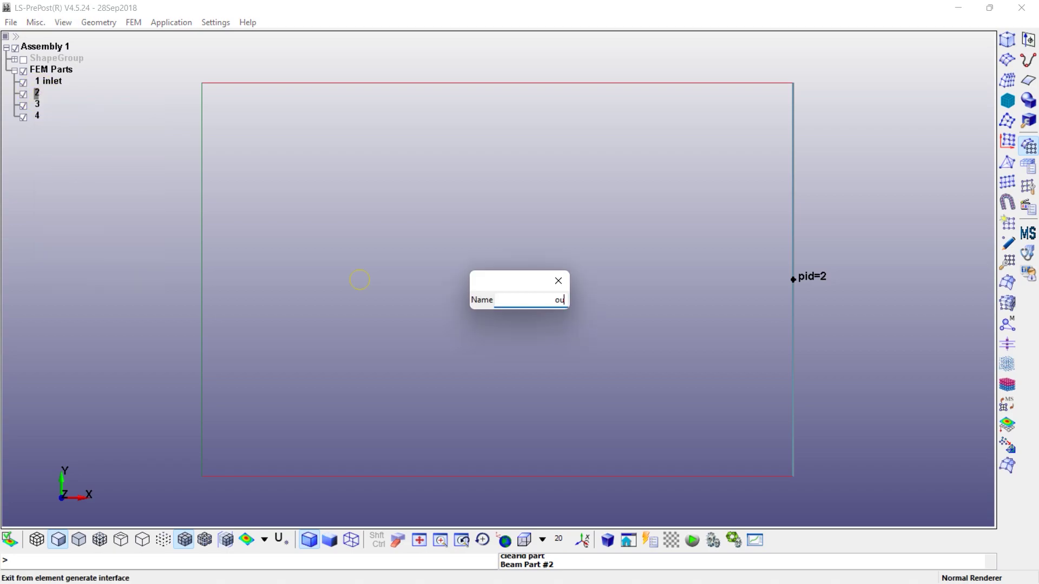
key("Return")
Step: Rename beam part 3 as domain boundaries
left_click(38, 104)
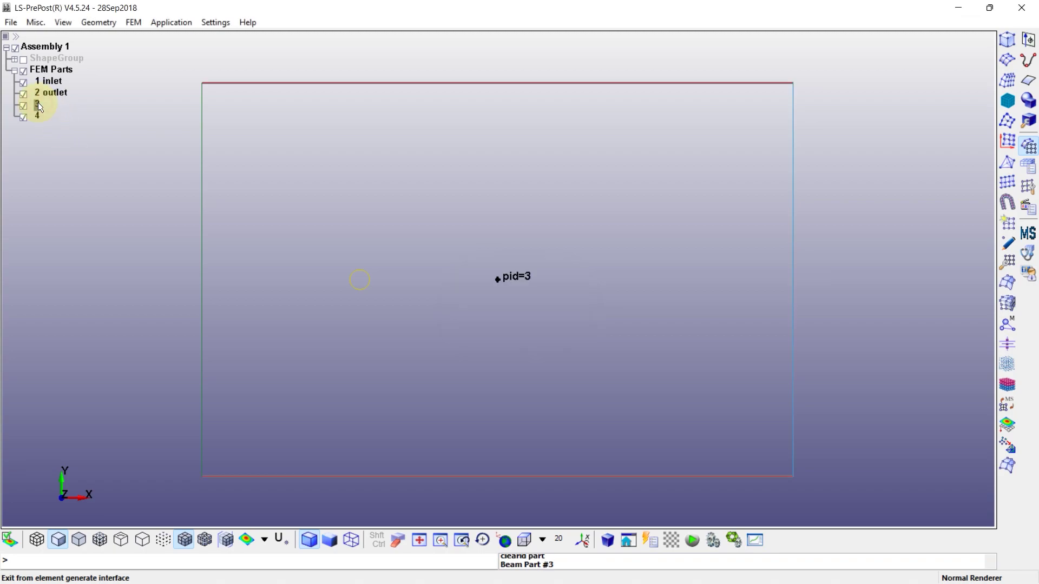
right_click(38, 103)
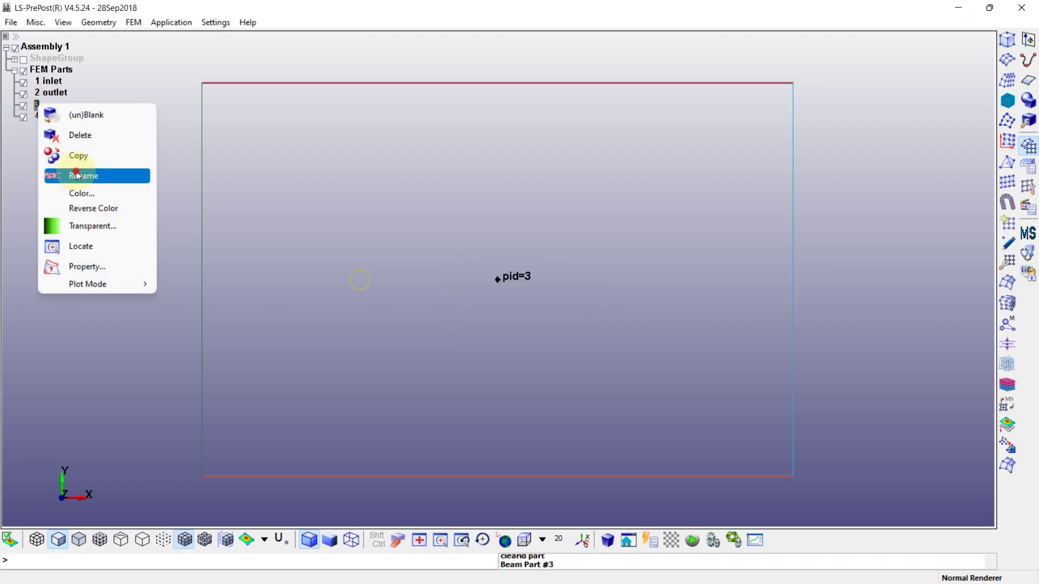
left_click(76, 172)
double_click(553, 300)
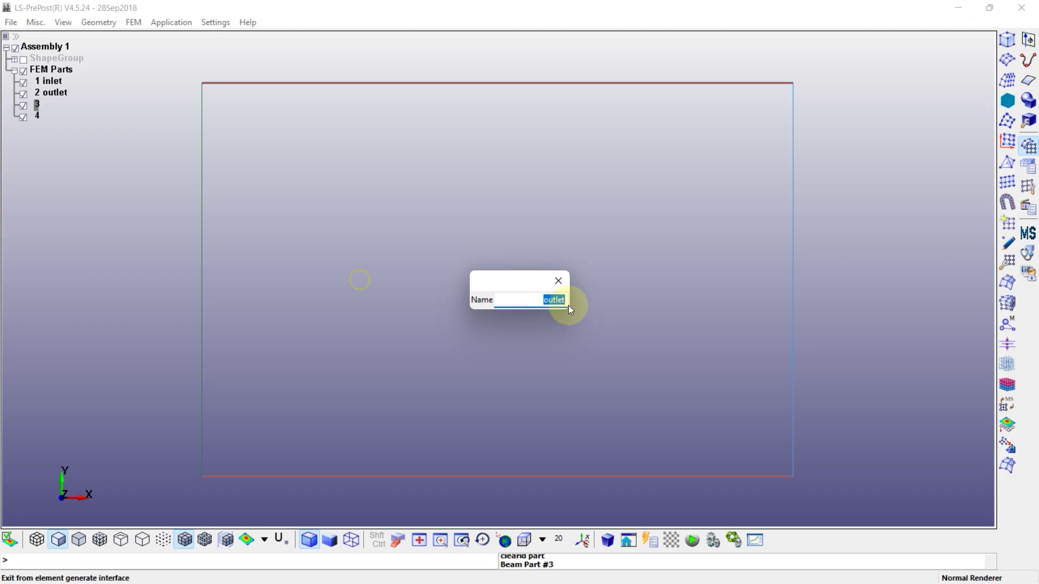
type("ddma")
type("in boundary")
key("BackSpace")
type("ies")
key("Return")
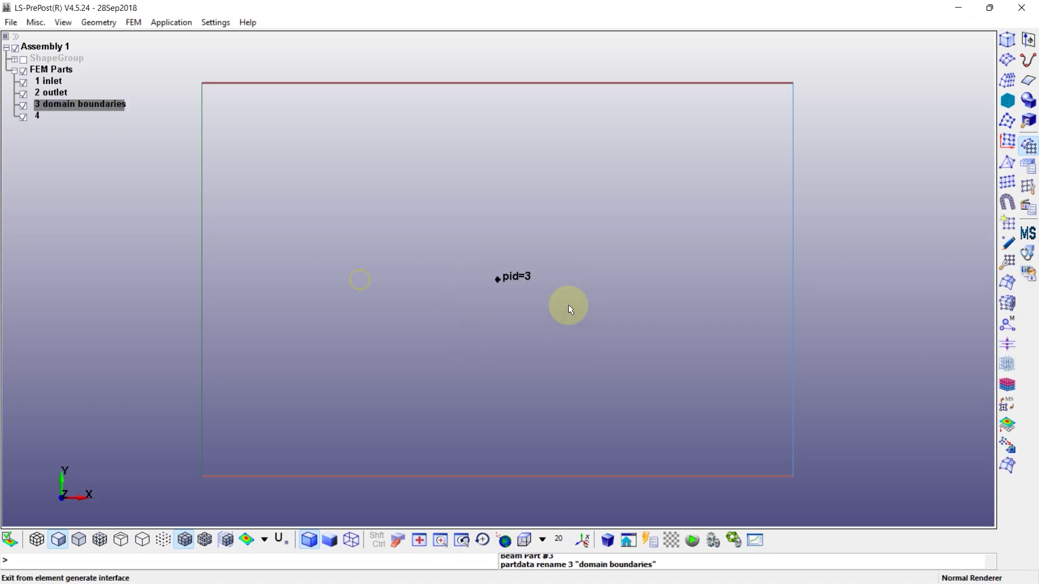
Step: Rename beam part 4 as cylinder wall
right_click(38, 115)
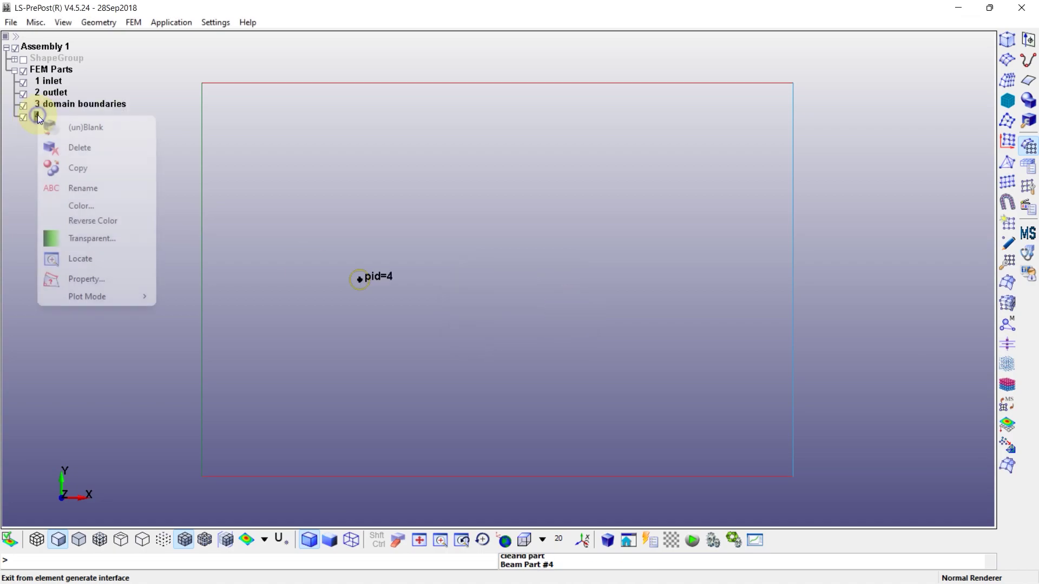
left_click(85, 188)
key("BackSpace")
key("BackSpace")
key("BackSpace")
key("BackSpace")
key("BackSpace")
key("BackSpace")
key("BackSpace")
key("BackSpace")
key("BackSpace")
key("BackSpace")
key("BackSpace")
key("BackSpace")
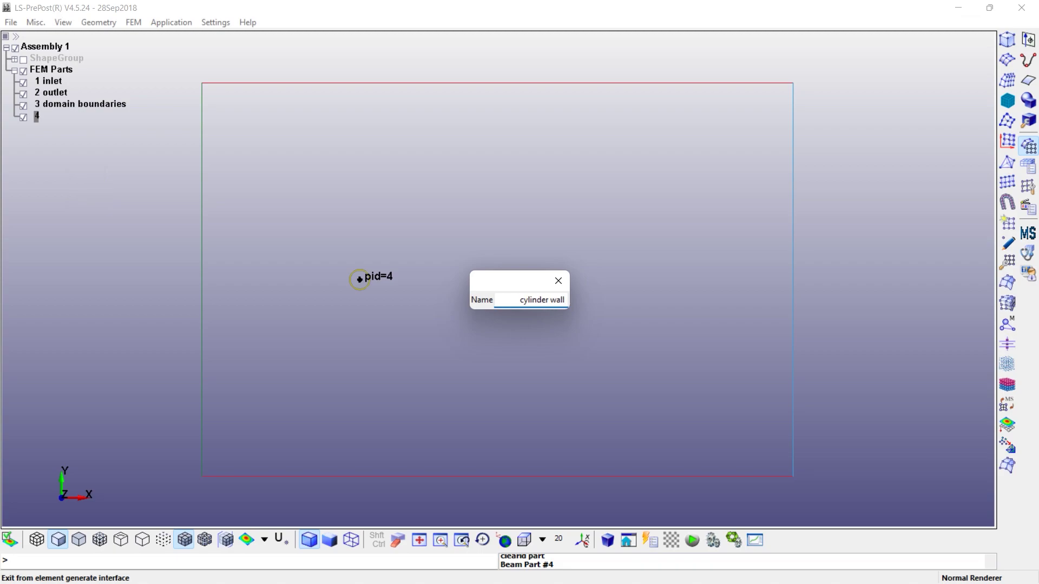
key("Return")
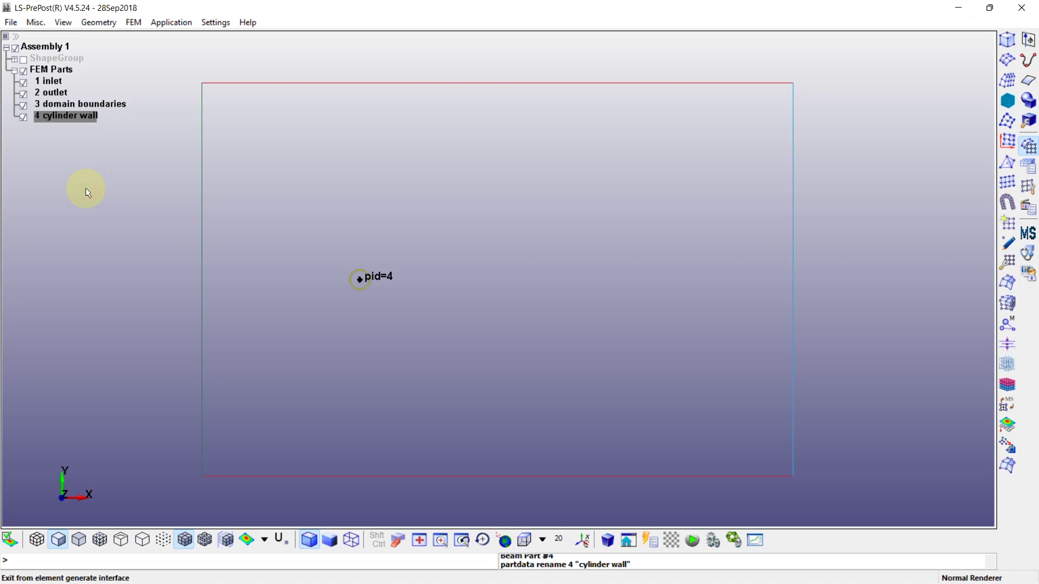
left_click(61, 104)
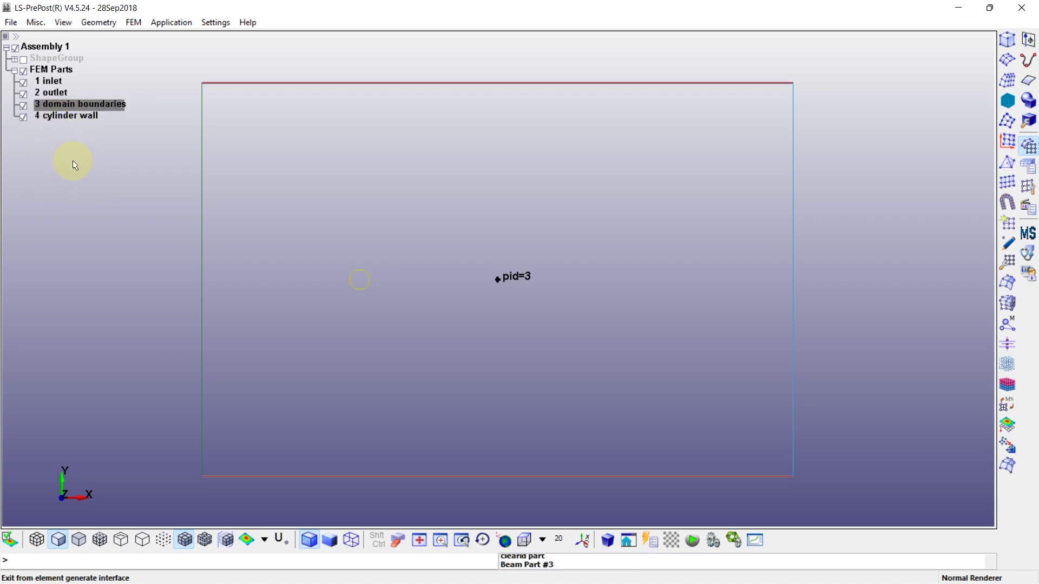
left_click(82, 189)
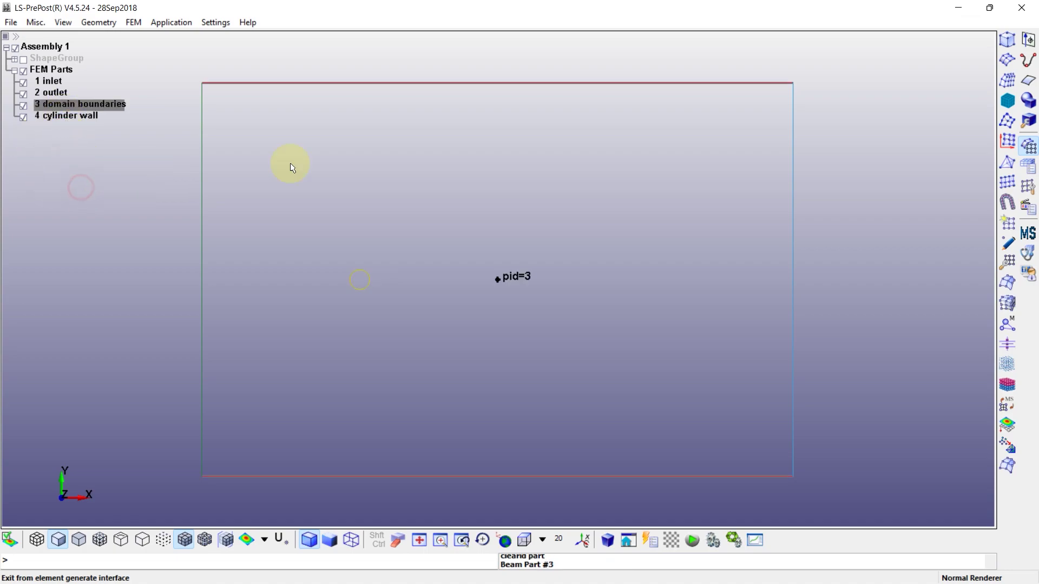
Step: Find the duplicate nodes of the beam mesh, merge them and accept the result
left_click(1028, 186)
left_click(1007, 202)
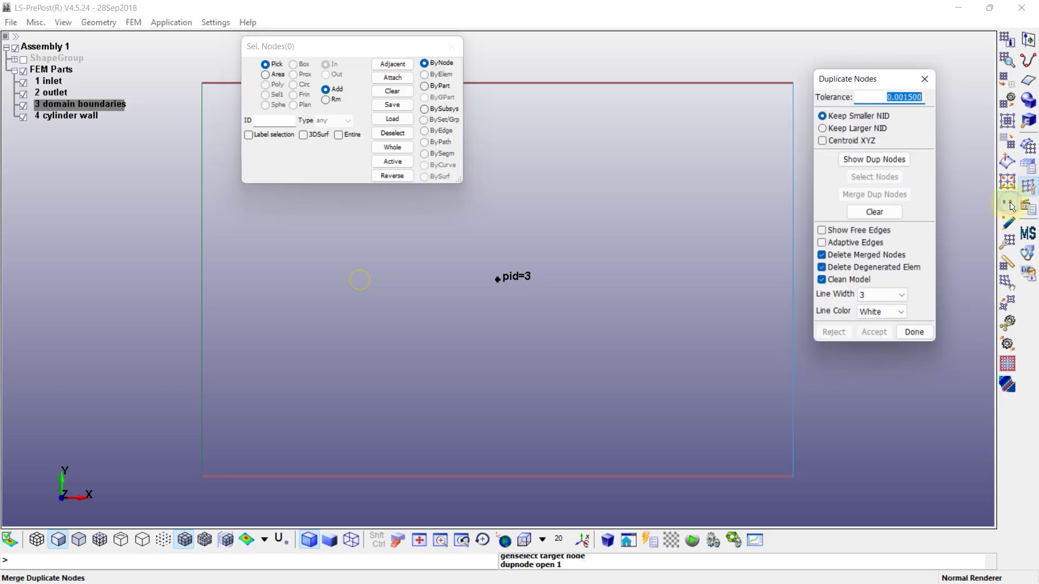
left_click(868, 161)
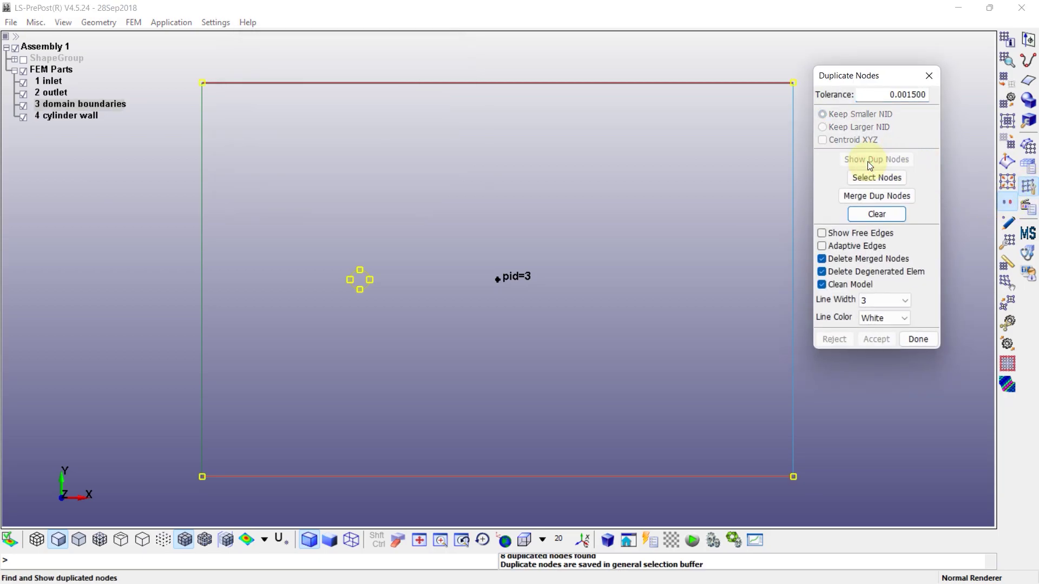
left_click(876, 196)
left_click(882, 339)
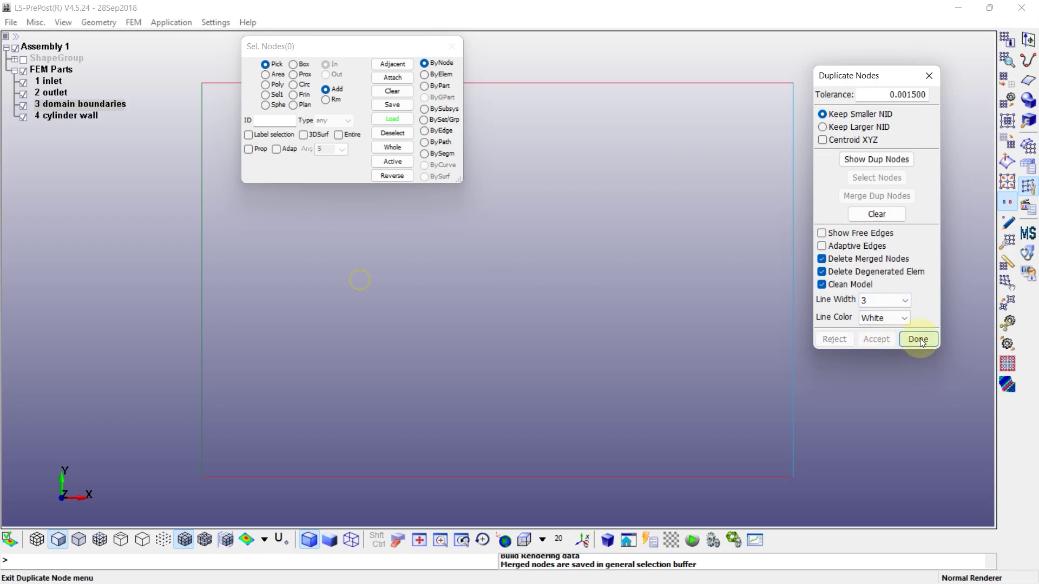
left_click(918, 339)
Step: Save the keyword file as ICFD-file in the Conjugate-heat-transfer folder with output version V971_R10
left_click(11, 22)
mouse_move(130, 103)
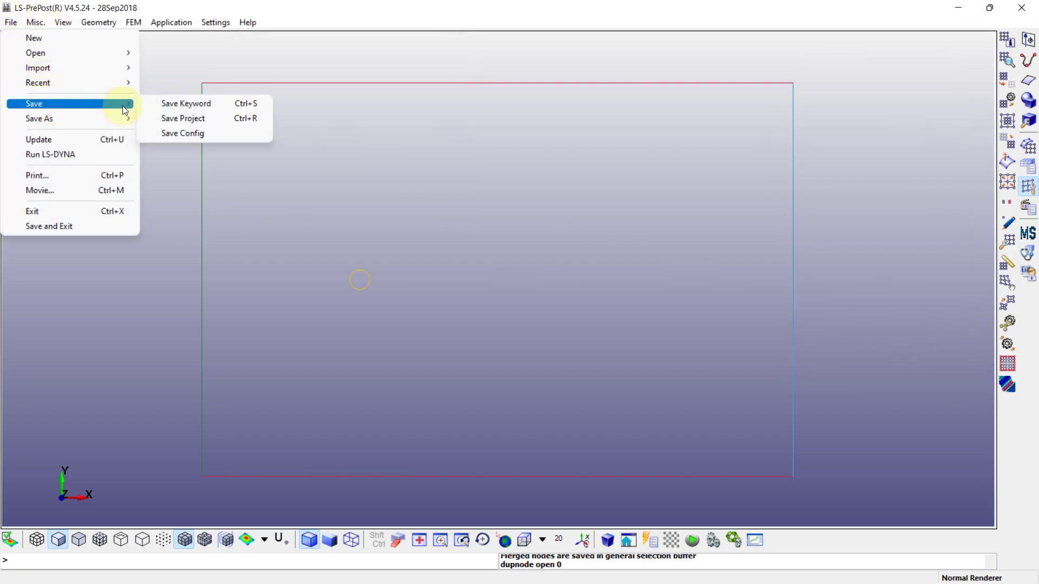
left_click(183, 104)
left_click(382, 98)
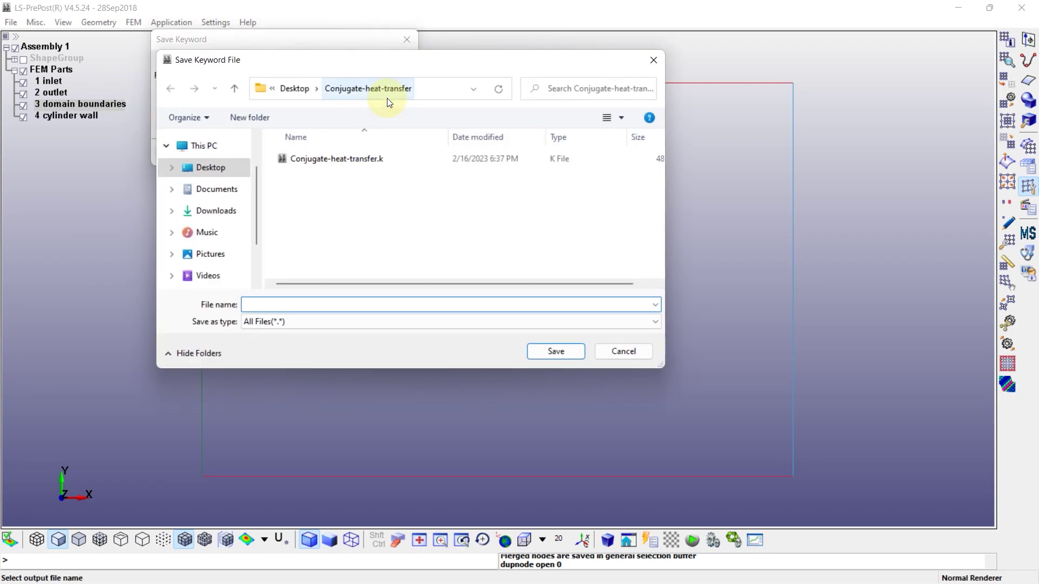
left_click(282, 305)
type("ICFD-file")
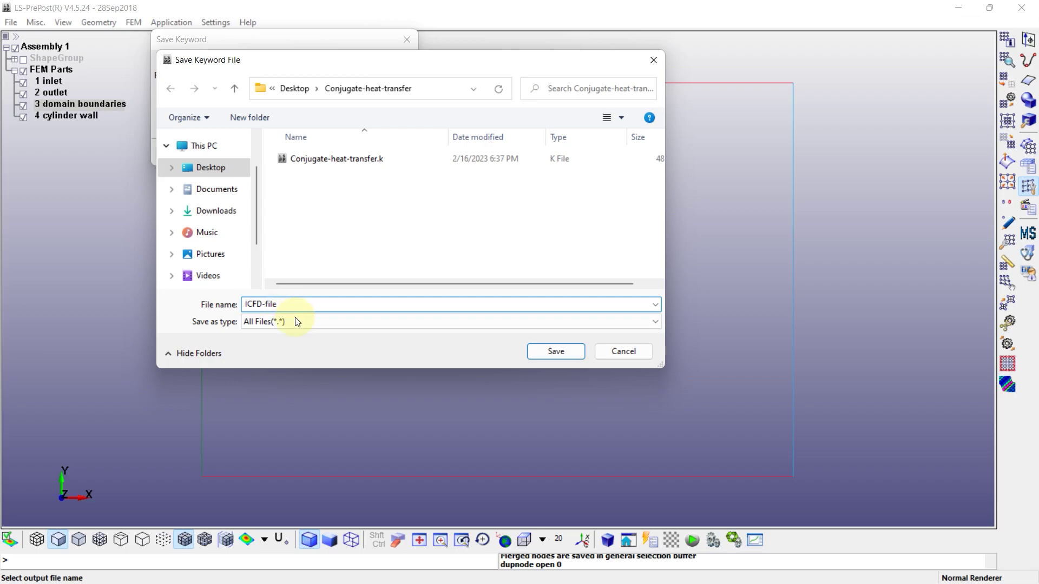
left_click(541, 351)
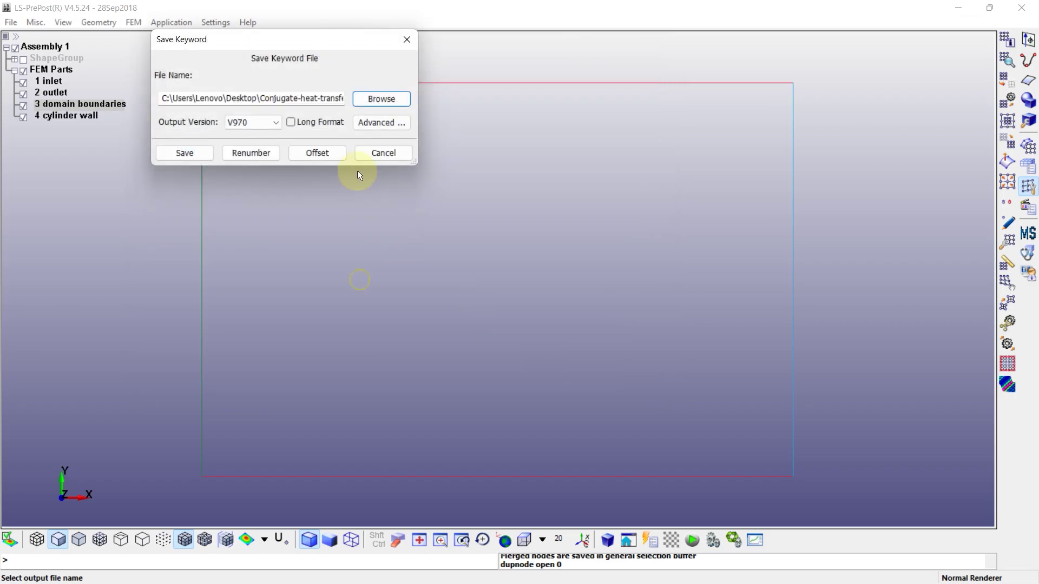
left_click(254, 123)
left_click(261, 220)
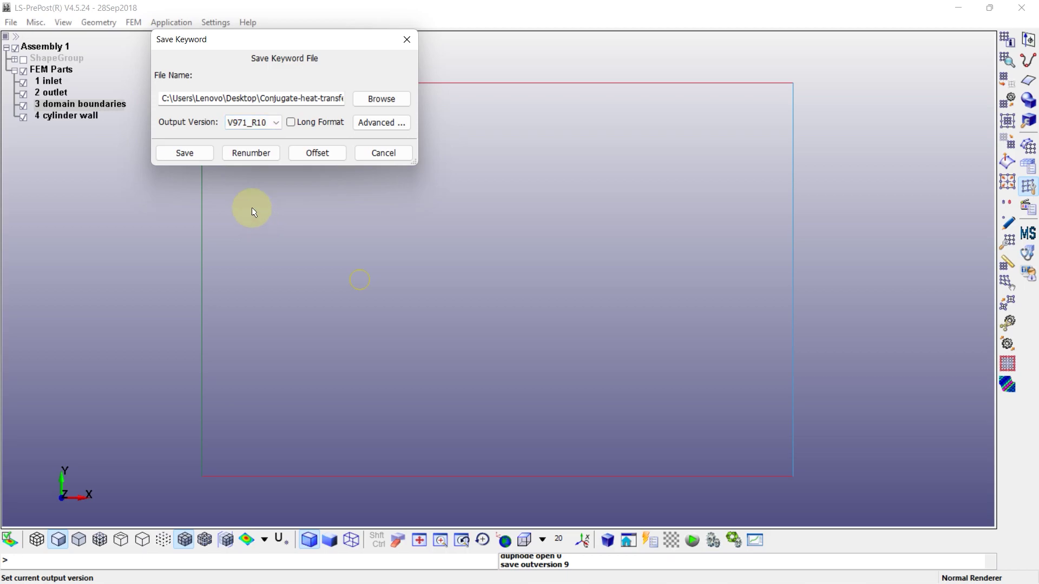
left_click(187, 153)
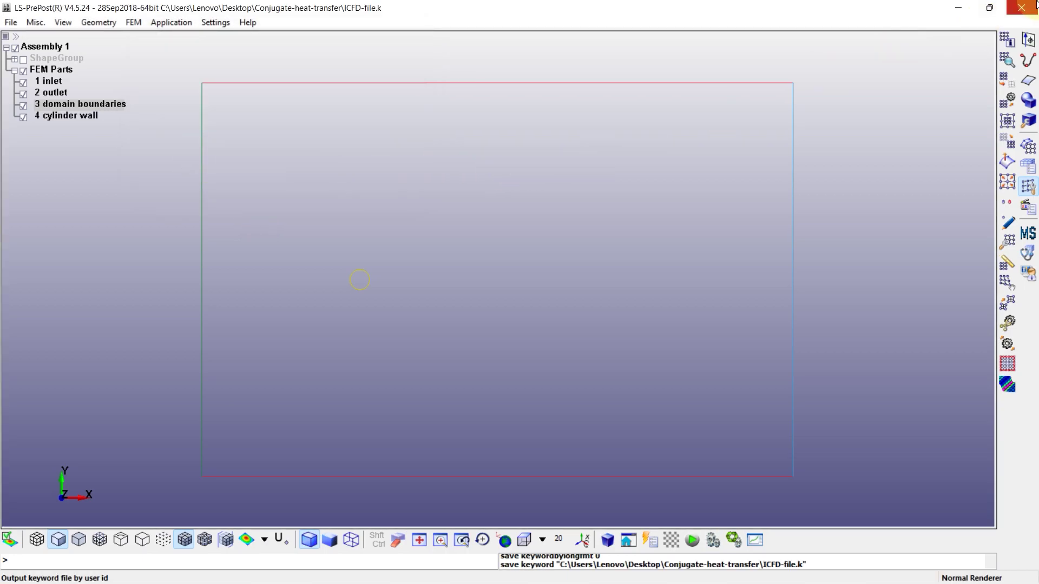
Step: Close LS-PrePost, saving the modified model over ICFD-file.k with output version V971_R10
left_click(1021, 8)
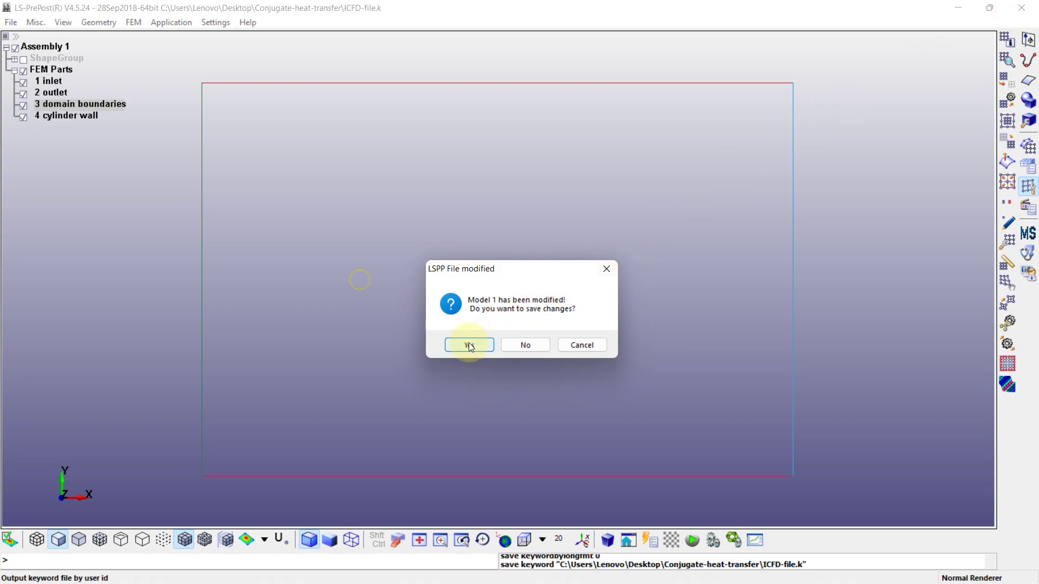
left_click(468, 345)
left_click(253, 122)
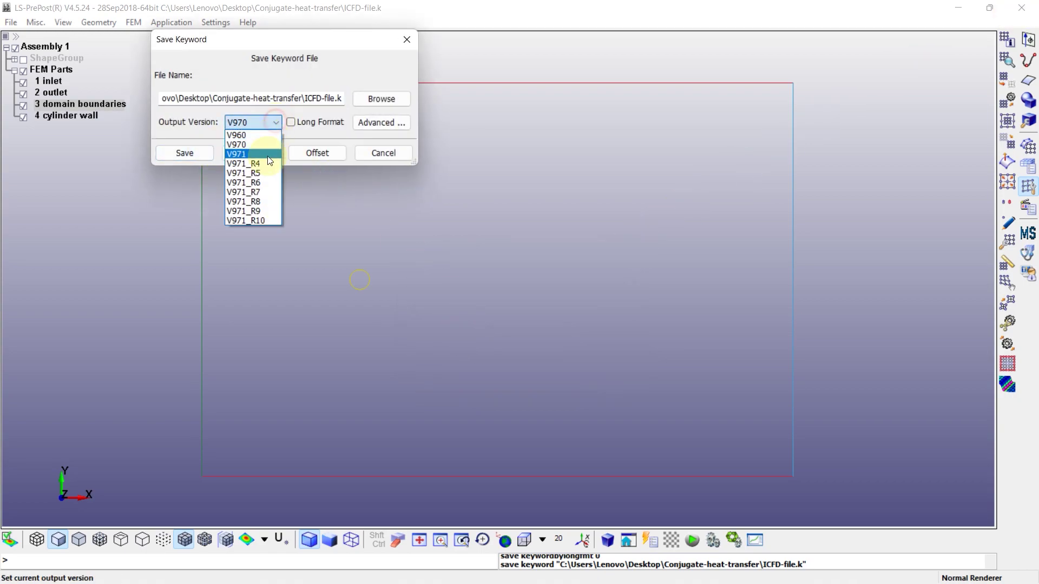
left_click(250, 220)
left_click(186, 155)
left_click(561, 345)
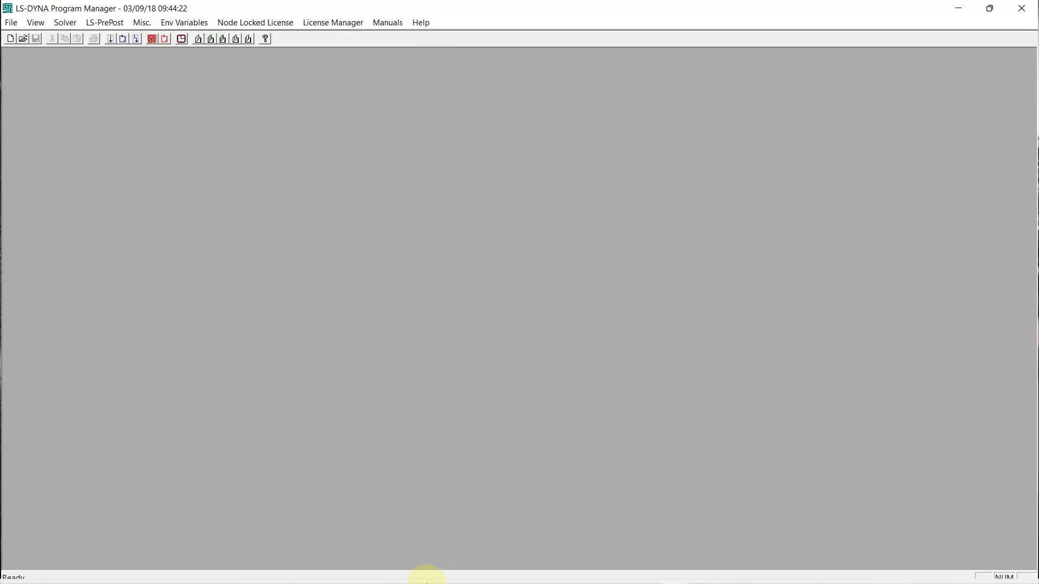
Step: Switch to the Conjugate-heat-transfer folder and open ICFD-file.k in Notepad++ for editing
mouse_move(408, 566)
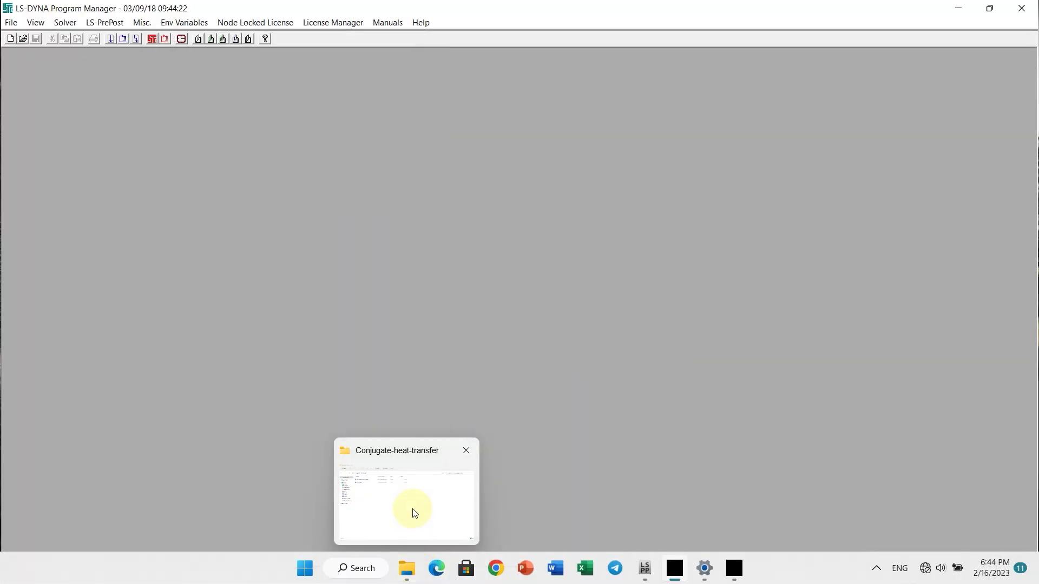
left_click(413, 515)
left_click(208, 206)
right_click(149, 141)
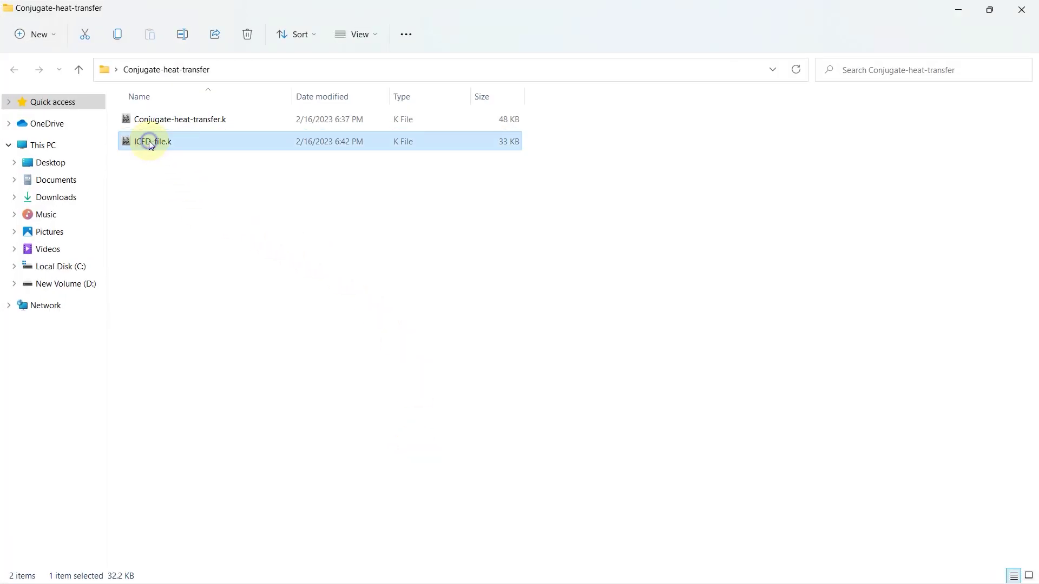
left_click(195, 292)
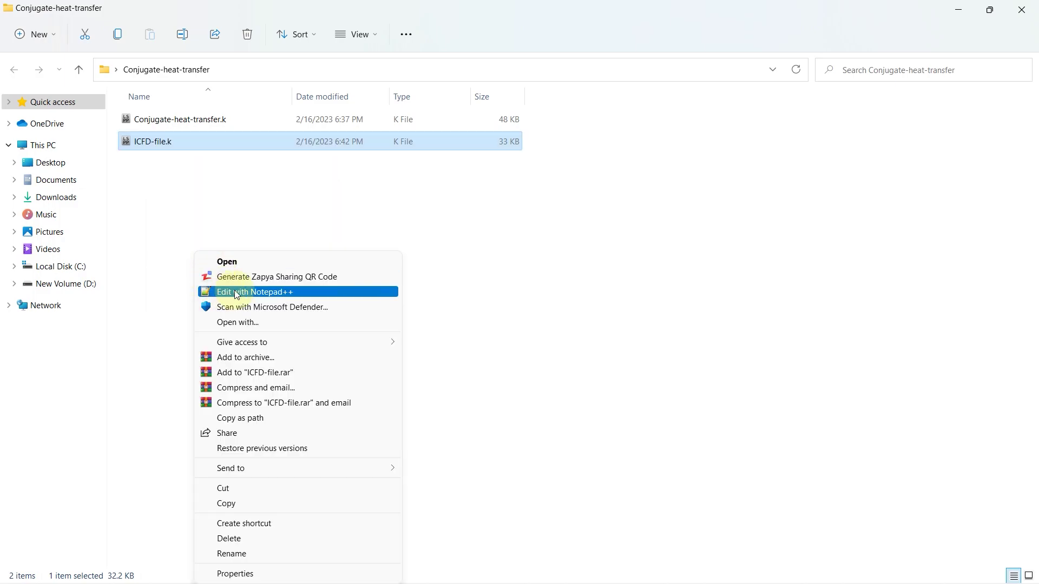
left_click(276, 294)
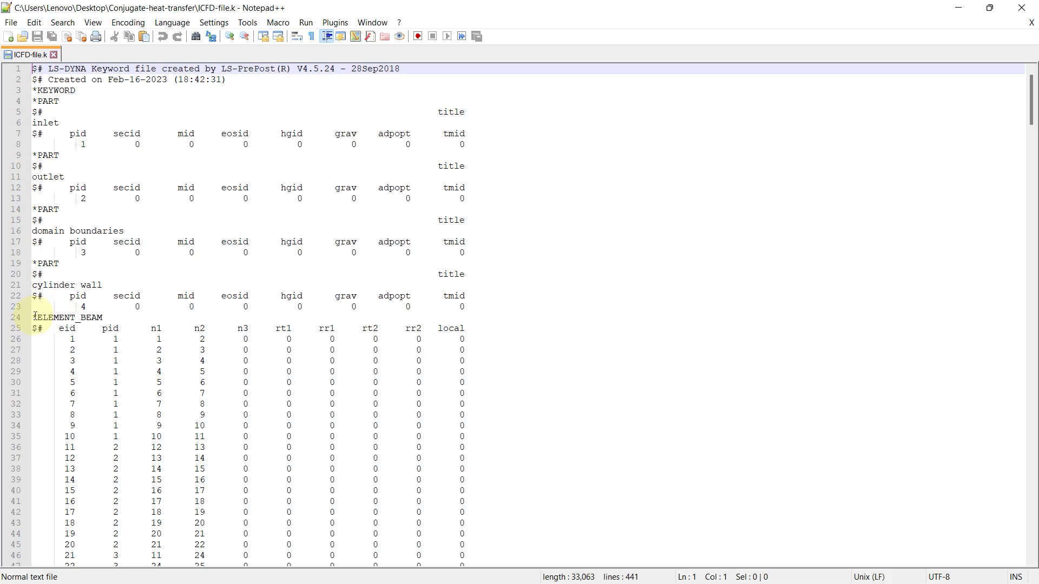
Step: Replace the *ELEMENT_BEAM keyword with *MESH_SURFACE_ELEMENT above the element table
left_click_drag(103, 318, 37, 318)
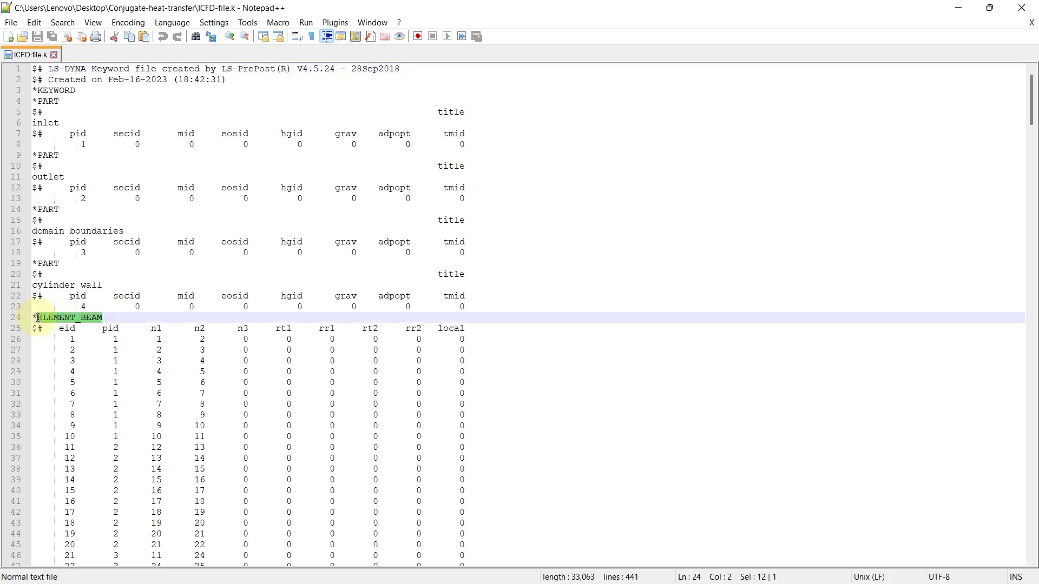
type("me")
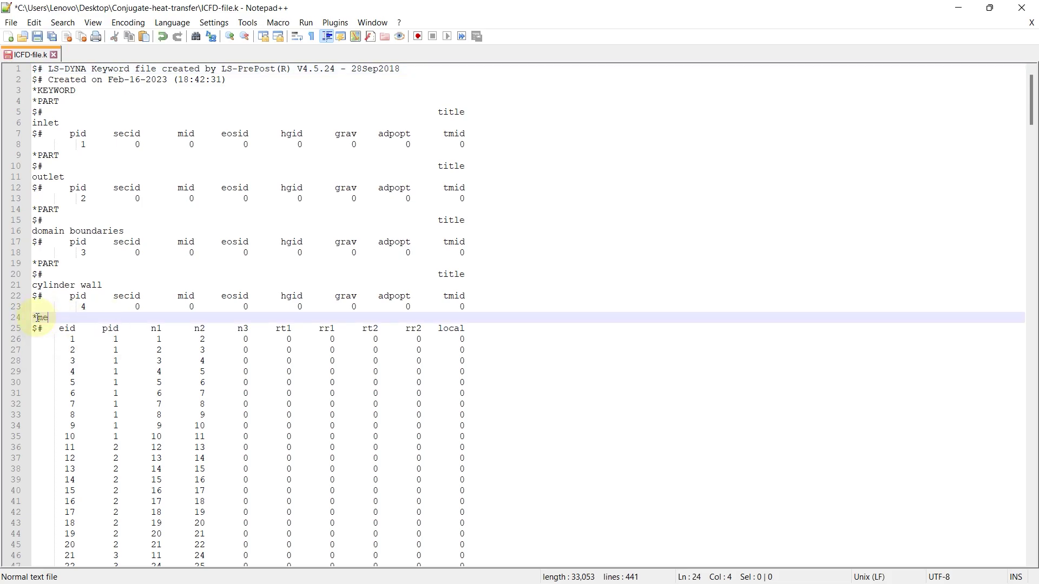
key("Caps_Lock")
type("M")
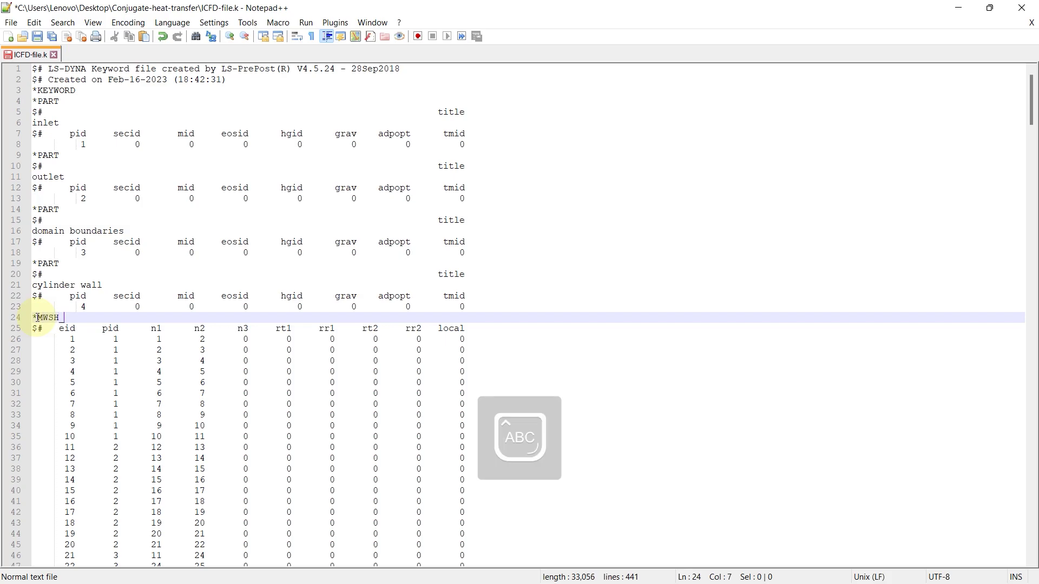
type("WSH_SURFACE")
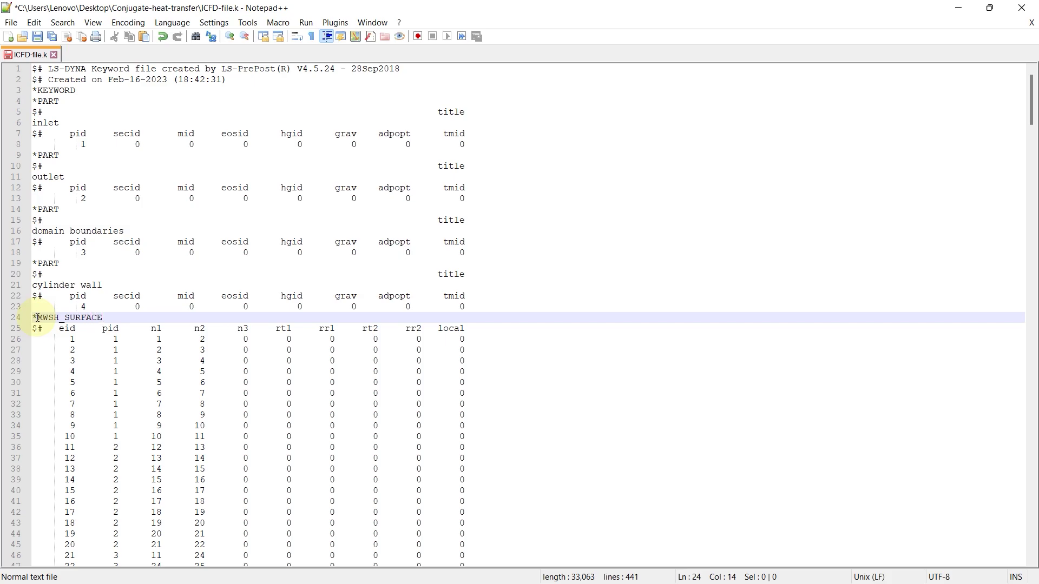
type("_ELEMENT")
left_click_drag(42, 317, 46, 318)
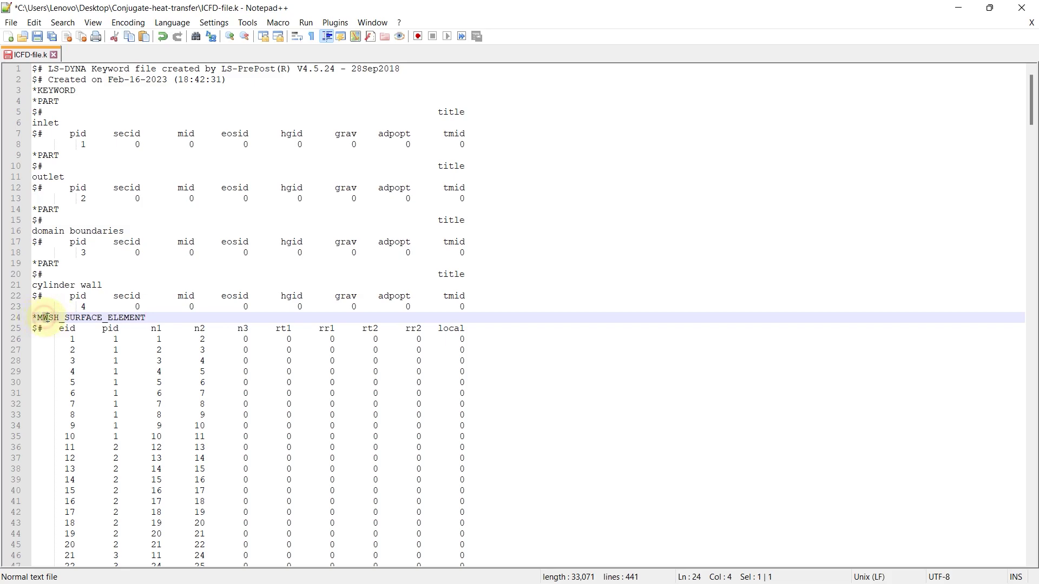
type("E")
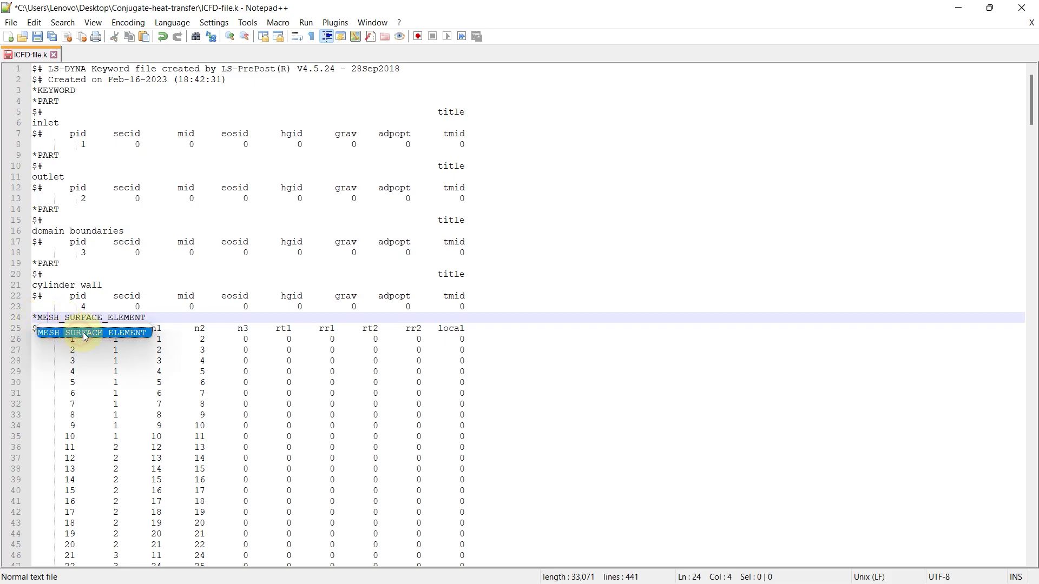
left_click(162, 318)
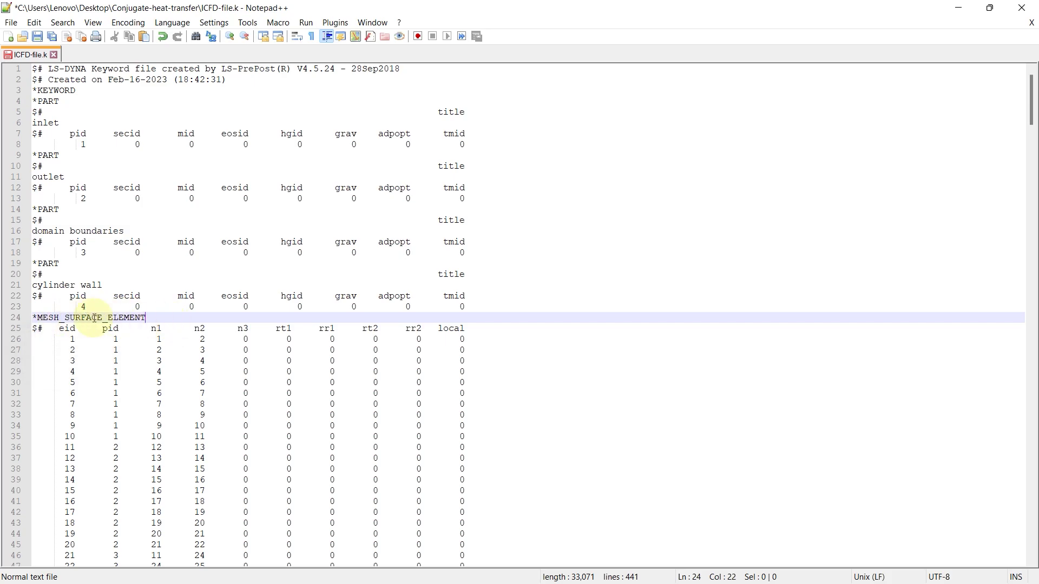
Step: Replace the keyword heading the node coordinate table with *MESH_SURFACE_NODE
left_click(492, 328)
scroll(492, 319, "down", 17)
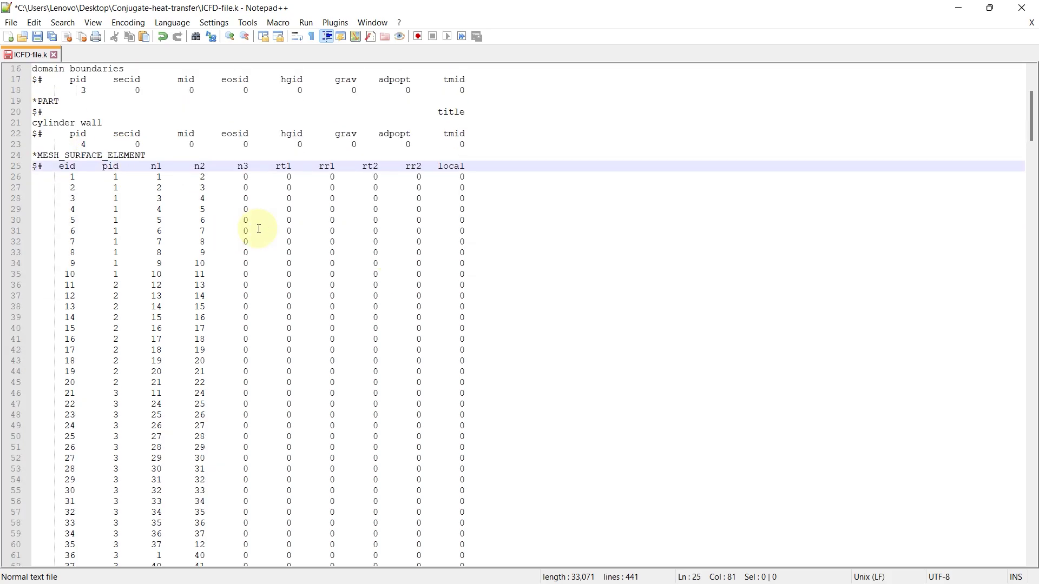
scroll(492, 258, "down", 20)
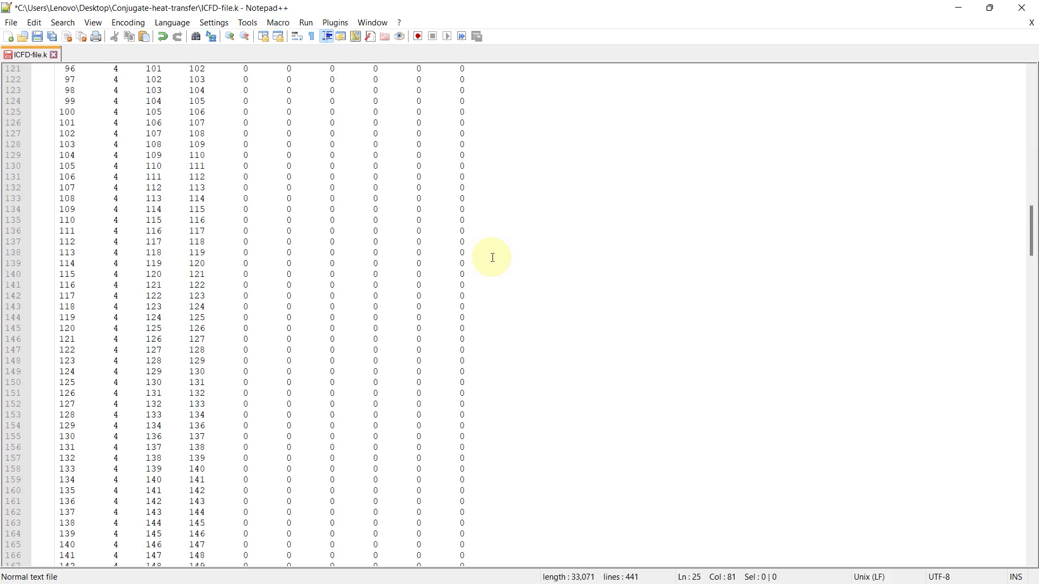
left_click_drag(59, 329, 39, 331)
type("M")
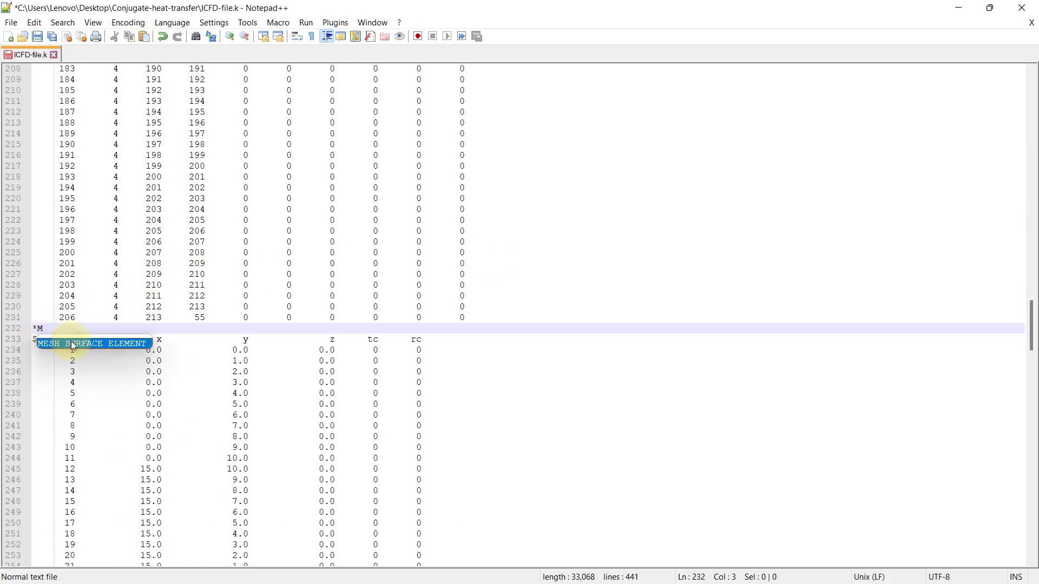
double_click(71, 345)
left_click(154, 330)
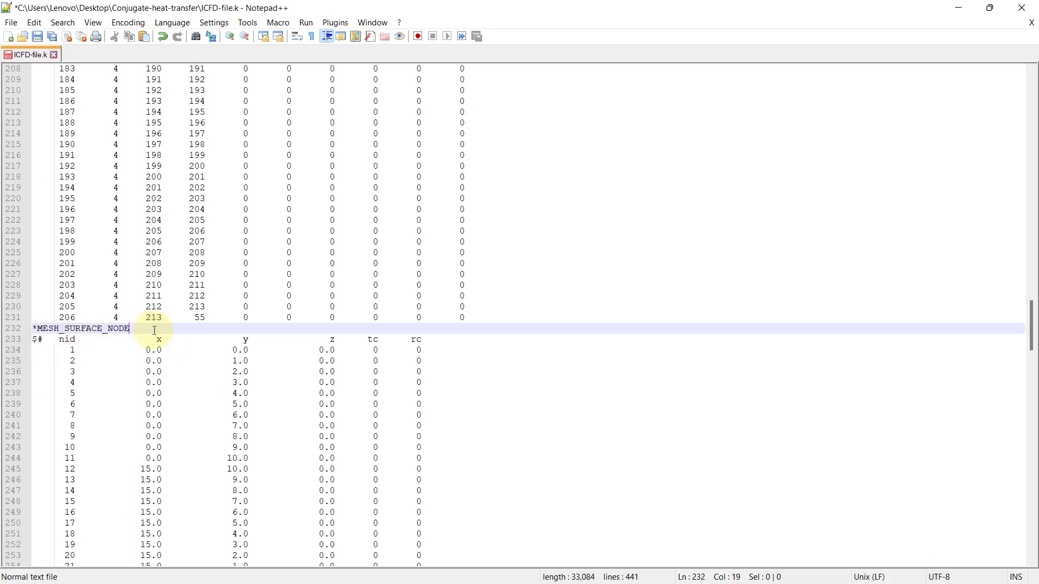
left_click(536, 318)
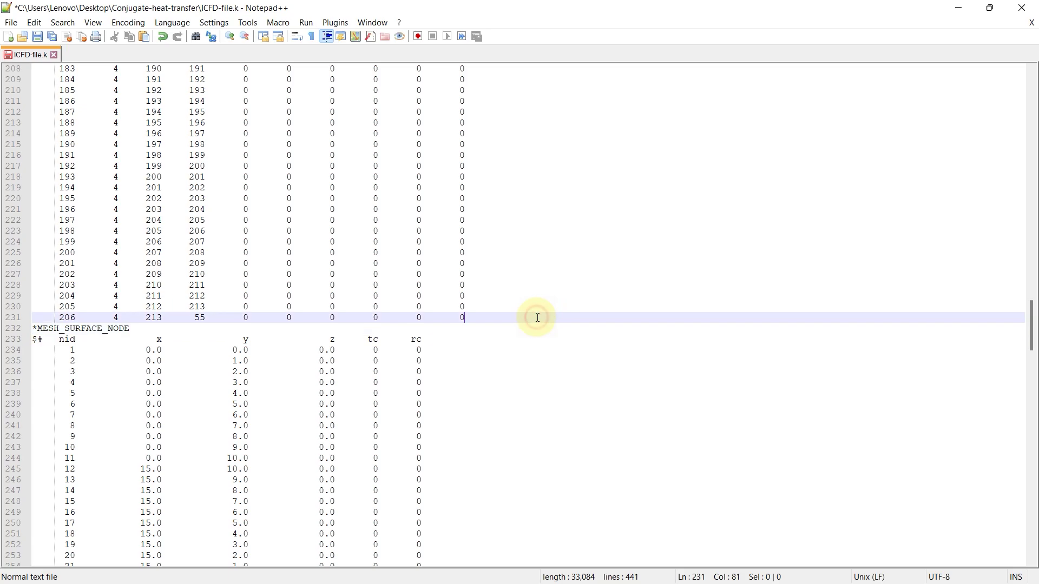
Step: Delete all four *PART blocks, from inlet to cylinder wall, so that *MESH_SURFACE_ELEMENT directly follows *KEYWORD
scroll(538, 317, "up", 5)
scroll(758, 287, "up", 10)
left_click_drag(1032, 290, 1031, 90)
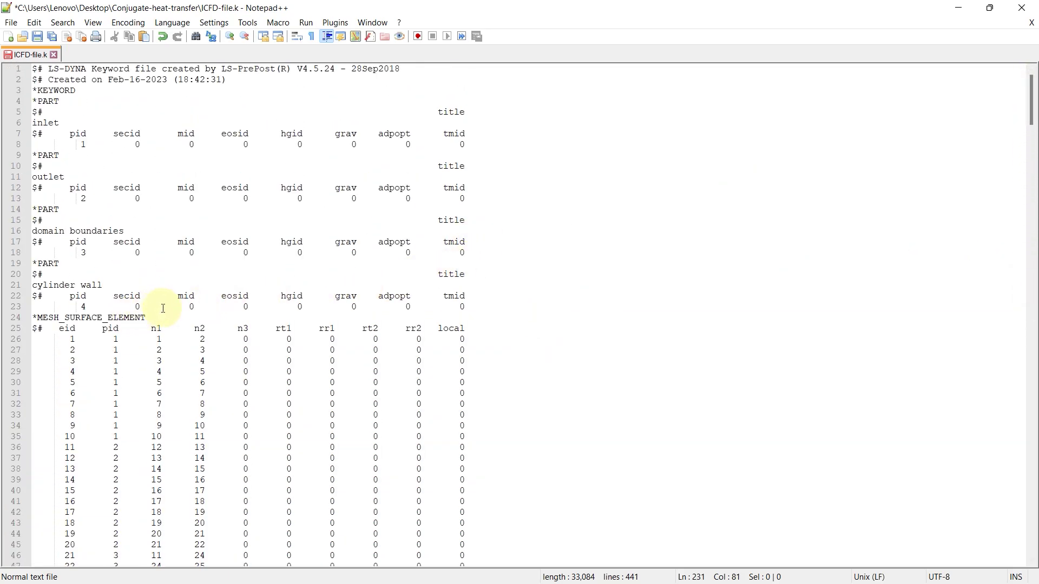
left_click_drag(465, 307, 46, 101)
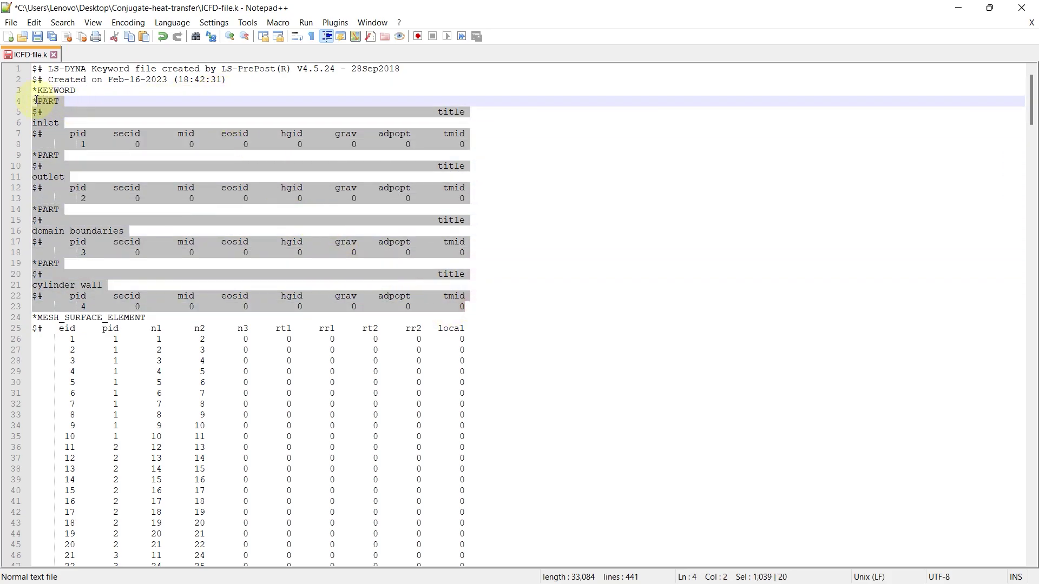
key("BackSpace")
key("BackSpace")
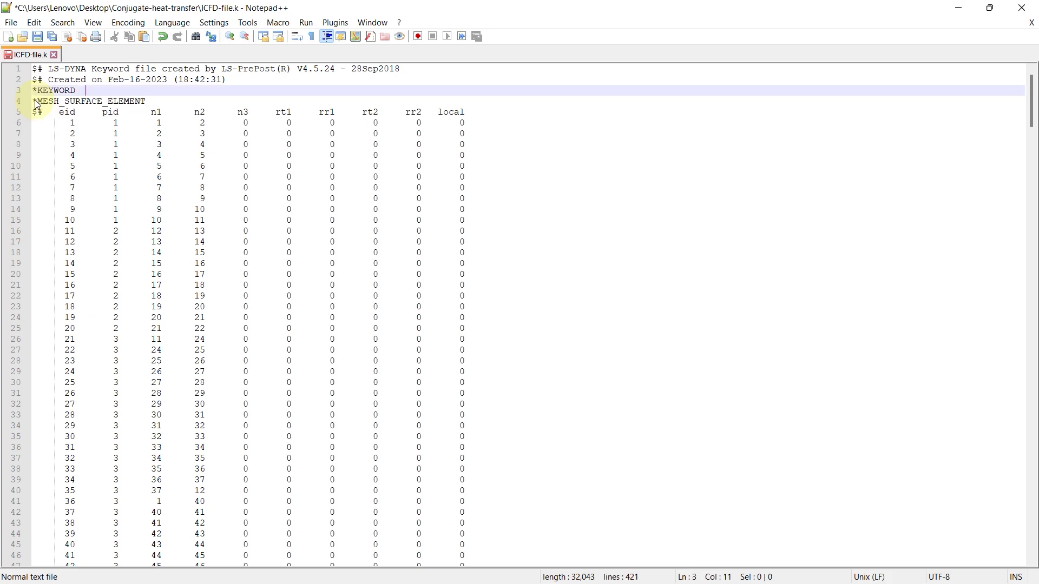
Step: Save and close the edited ICFD-file.k and open it in LS-PrePost, dismissing the startup hints and the keyword reader alert
left_click(37, 36)
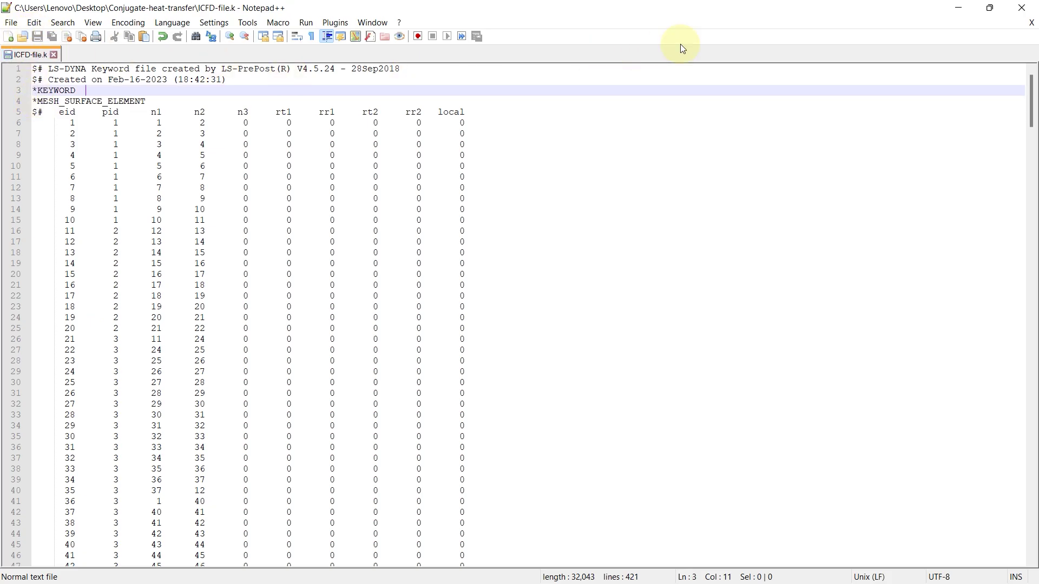
left_click(1022, 8)
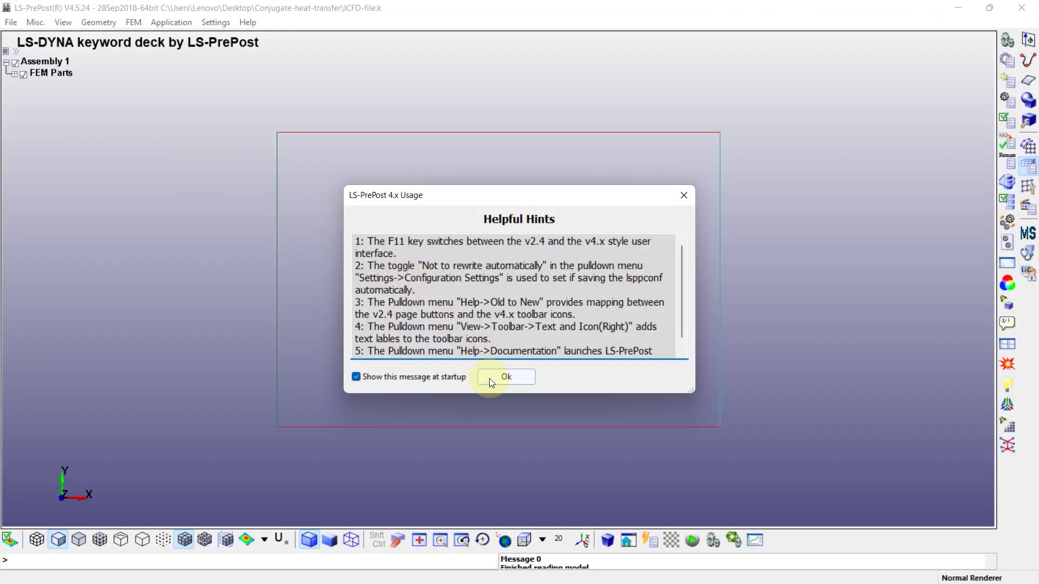
left_click(492, 378)
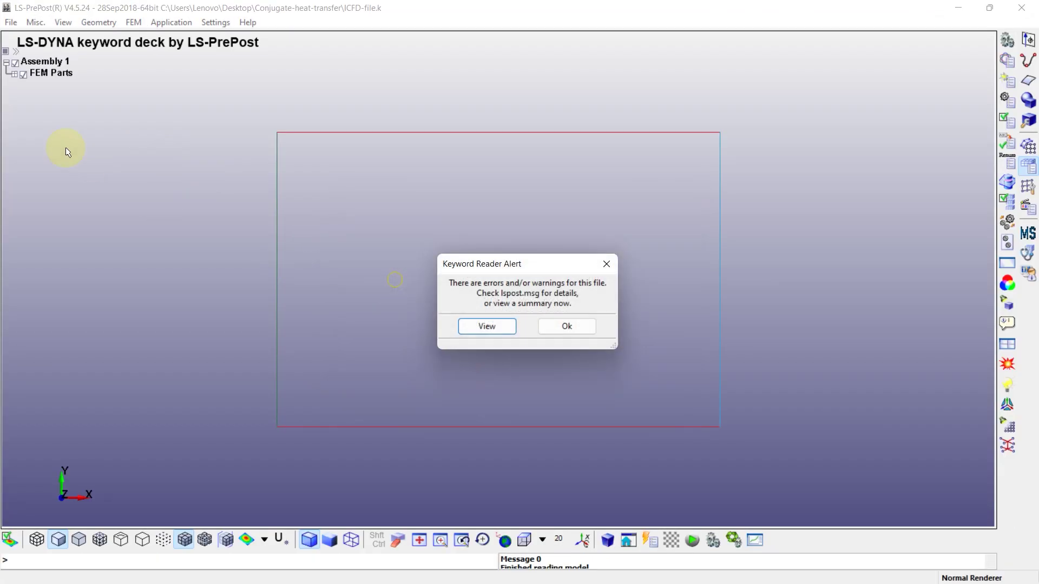
left_click(566, 325)
Step: Expand the FEM parts and identify the mesh surfaces MS 1 to MS 4 in the model one by one
left_click(15, 74)
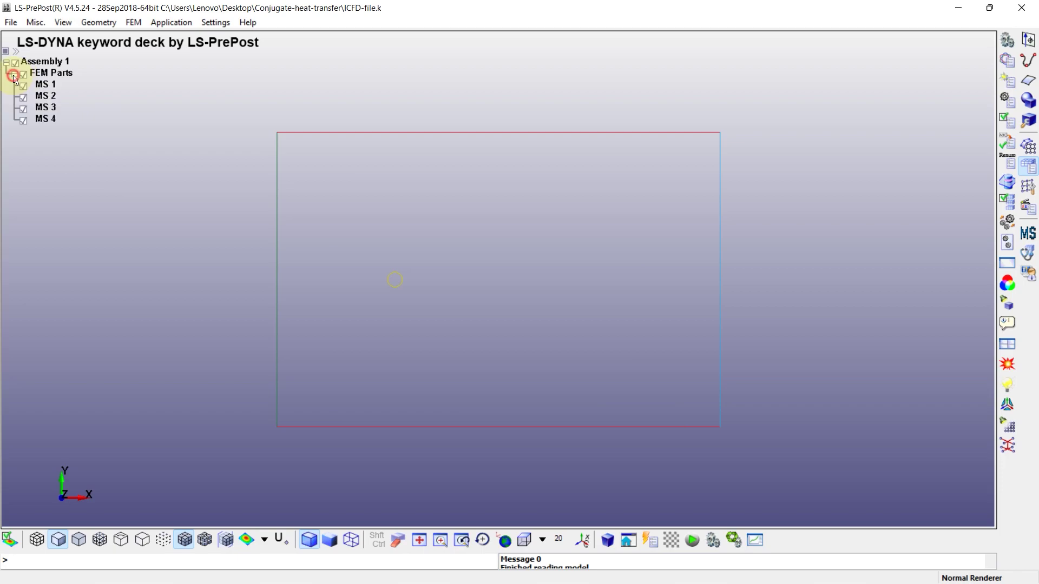
left_click(45, 83)
left_click(49, 98)
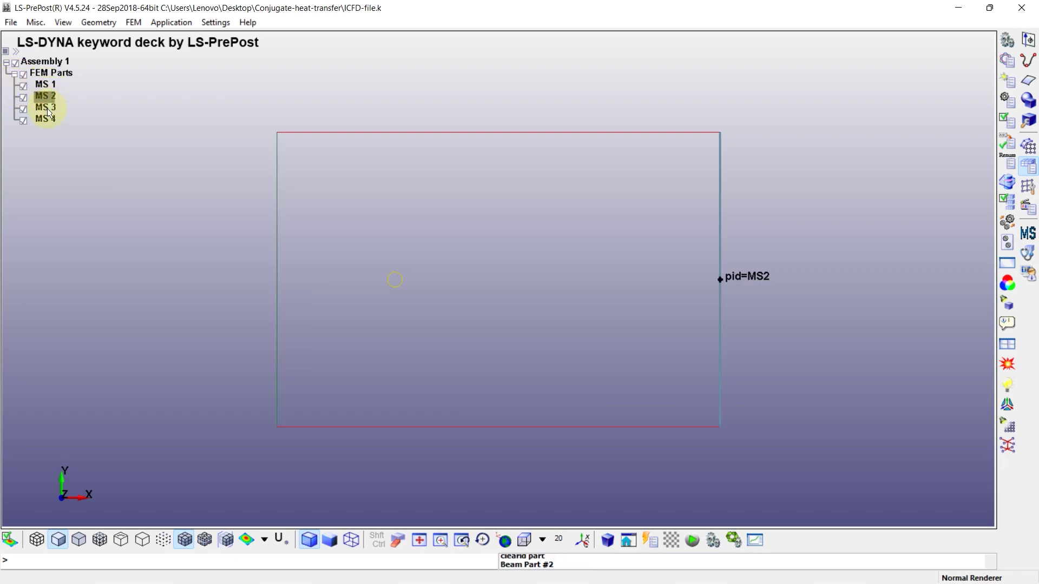
left_click(48, 109)
left_click(46, 120)
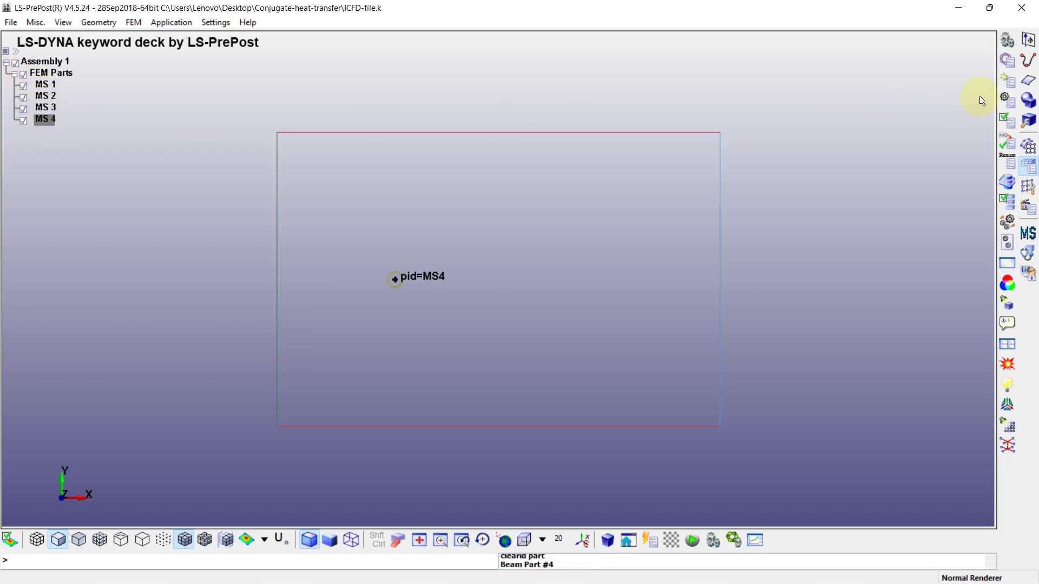
Step: Check the ICFD and MESH keyword groups of the model in the Keyword Manager and close it
left_click(1007, 60)
left_click(744, 225)
left_click(743, 225)
left_click(744, 253)
left_click(744, 253)
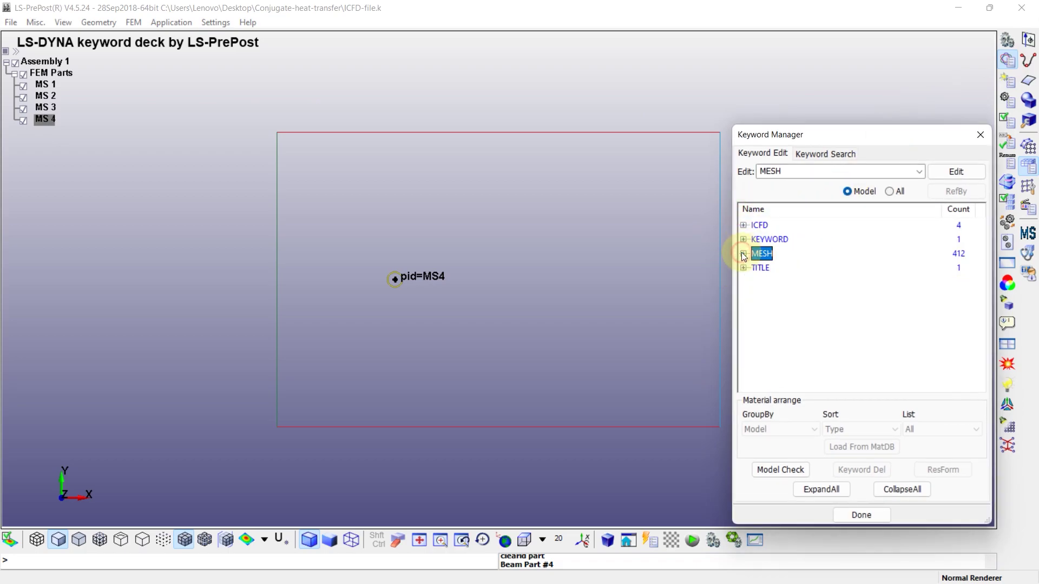
left_click(857, 512)
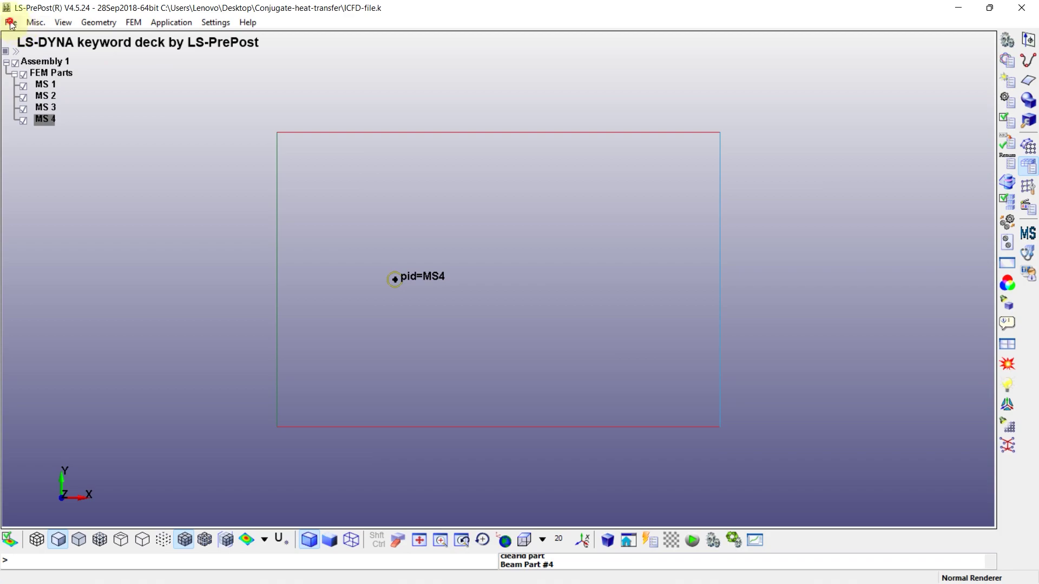
Step: Save the keyword file over the existing ICFD-file.k with output version V971_R10
left_click(11, 22)
mouse_move(129, 102)
left_click(185, 103)
left_click(252, 122)
left_click(255, 219)
left_click(184, 153)
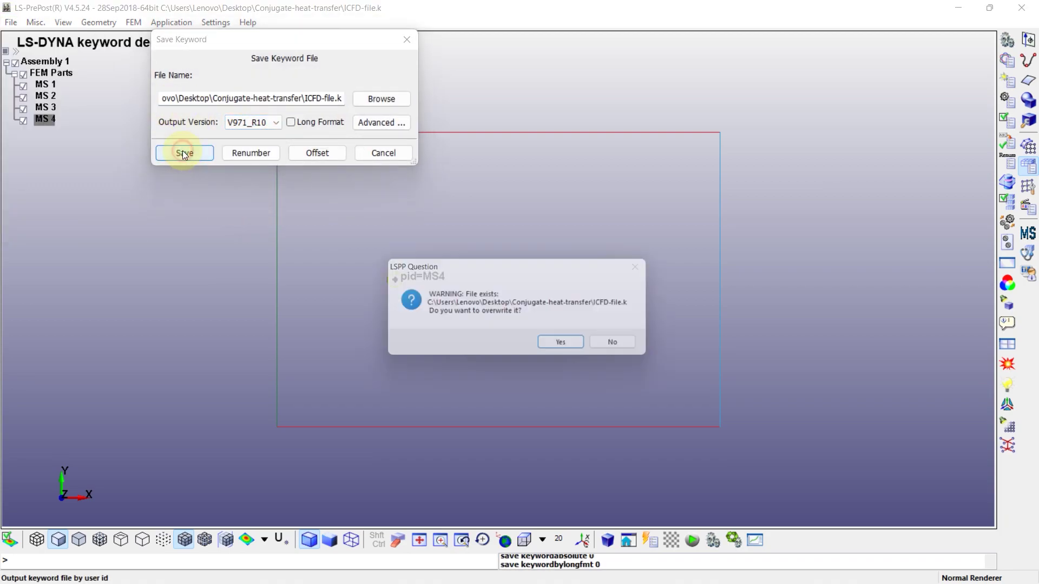
left_click(568, 344)
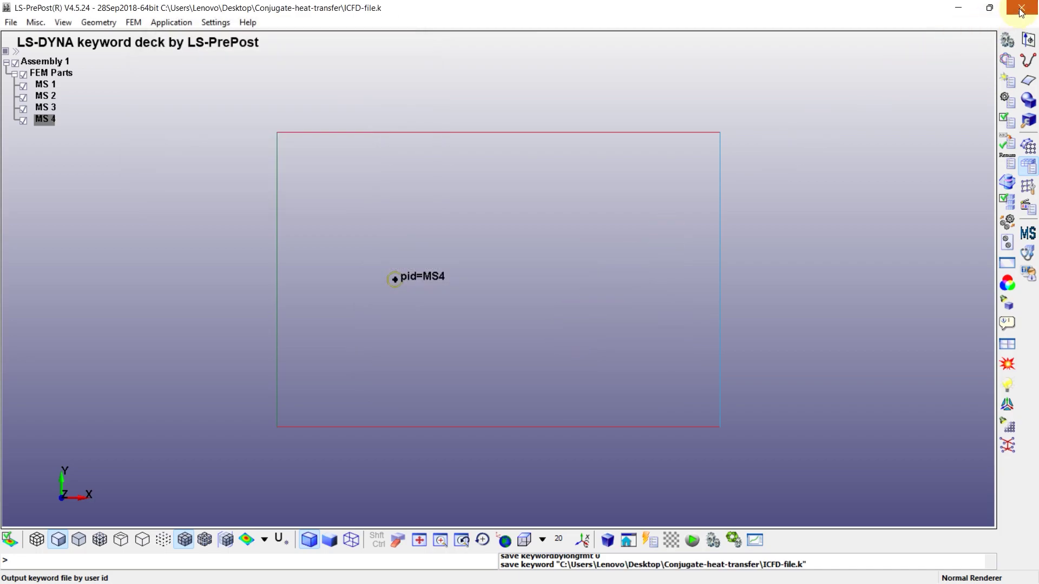
Step: Close LS-PrePost and start an empty LS-PrePost session from the LS-DYNA Program Manager, dismissing the startup hints
left_click(1019, 9)
left_click(957, 9)
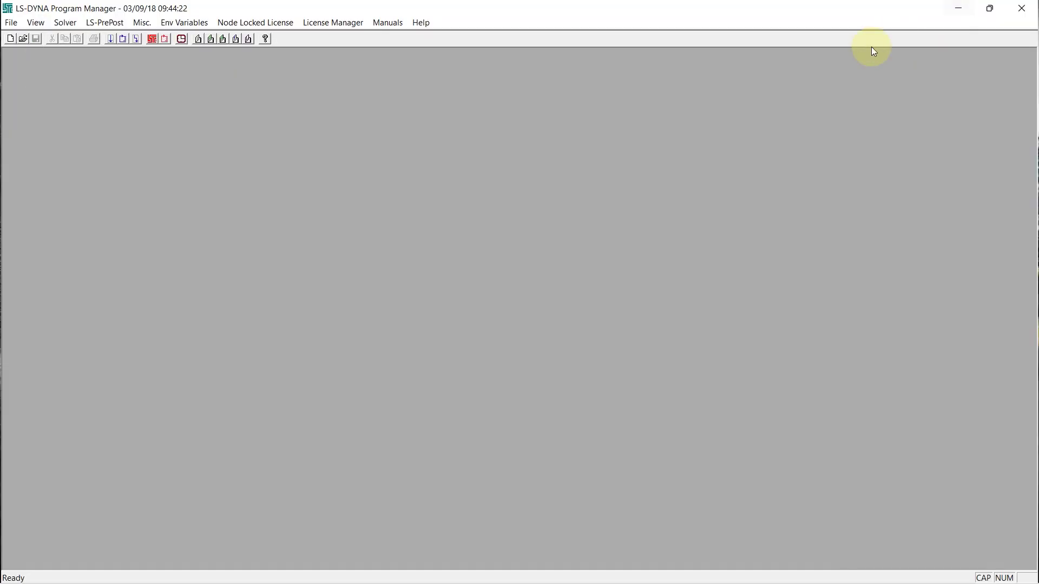
left_click(153, 38)
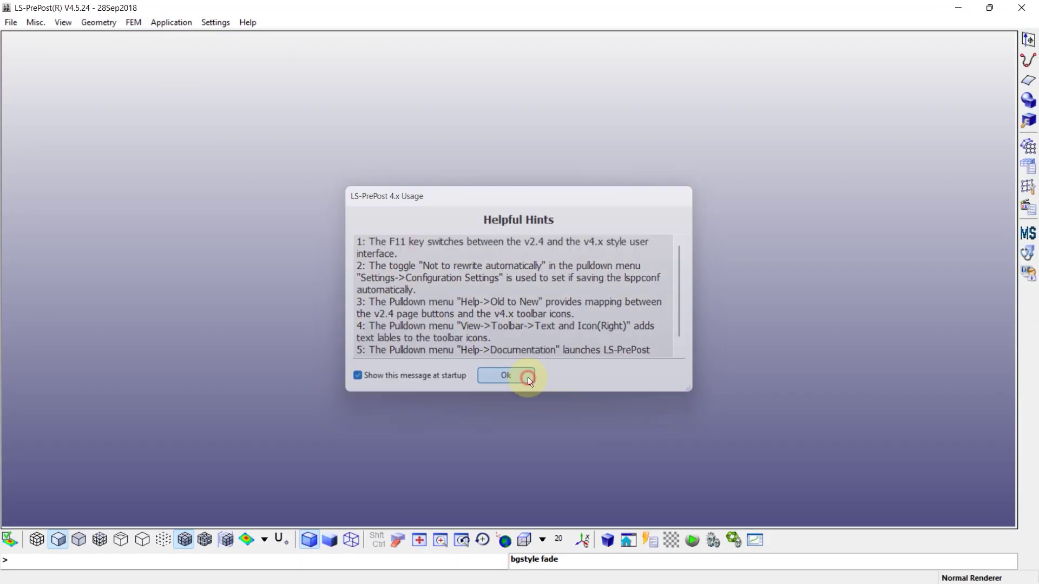
left_click(528, 378)
Step: Open the Keyword Manager and bring up the input form for the *INCLUDE keyword
left_click(1028, 145)
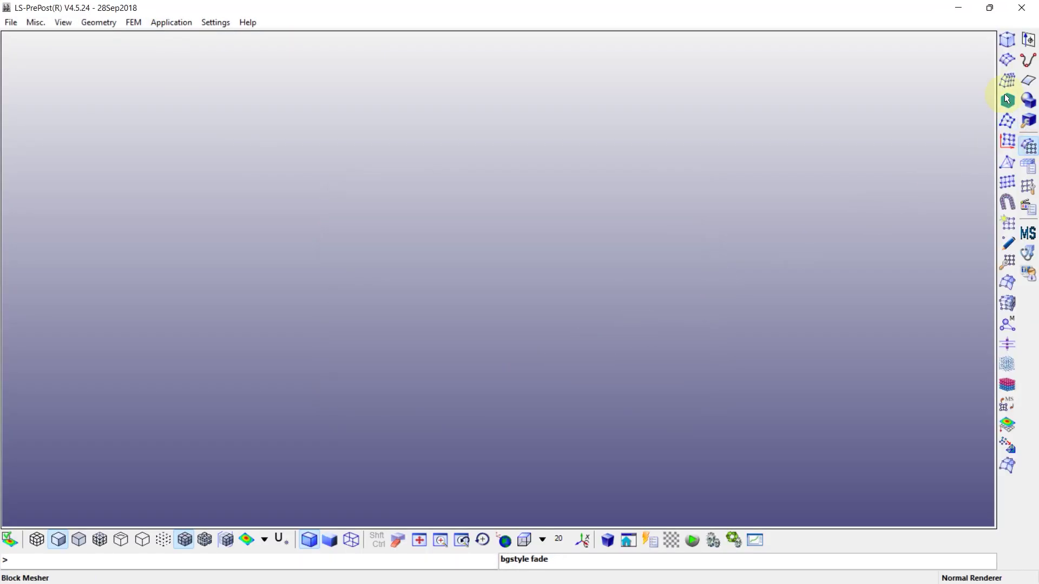
left_click(1028, 166)
left_click(1008, 61)
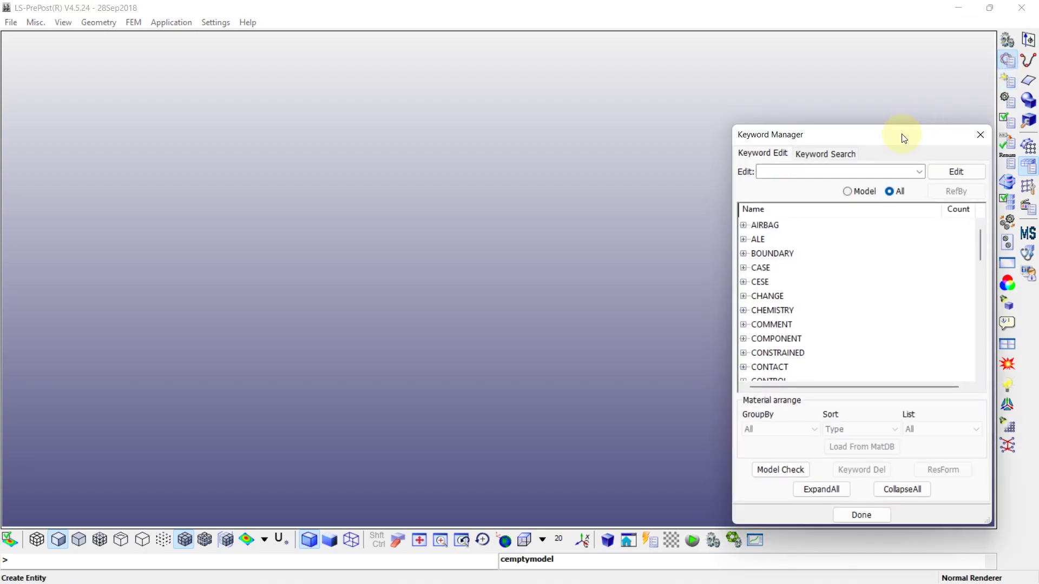
left_click_drag(900, 138, 900, 87)
scroll(812, 186, "down", 4)
scroll(785, 238, "down", 3)
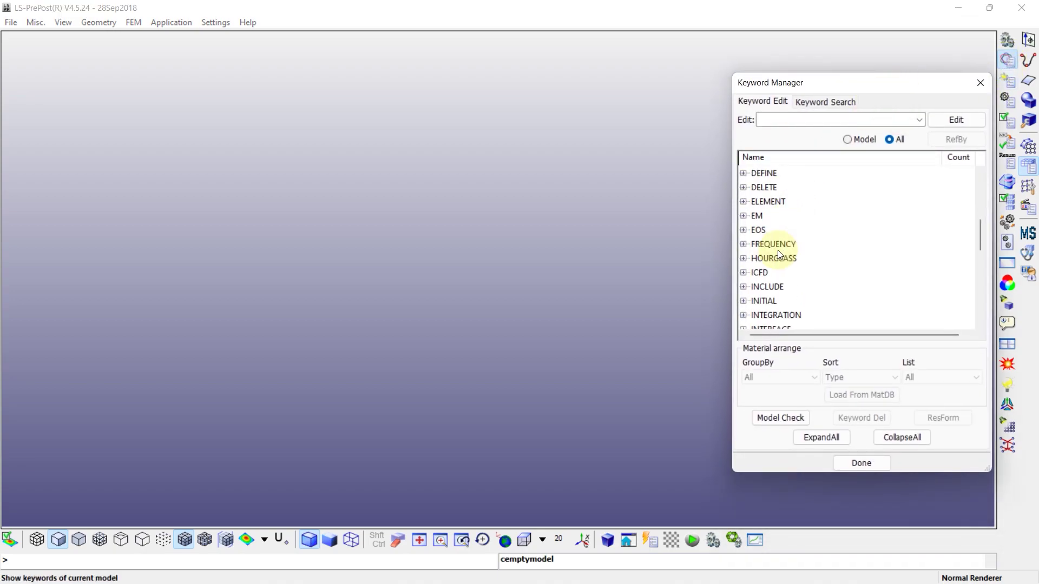
left_click(743, 287)
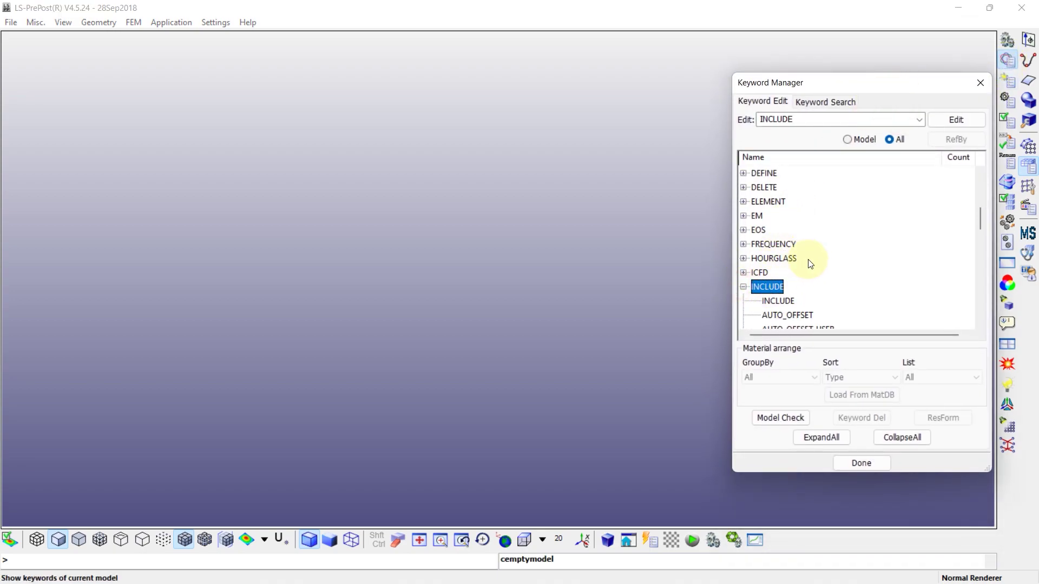
scroll(809, 259, "down", 1)
left_click(776, 260)
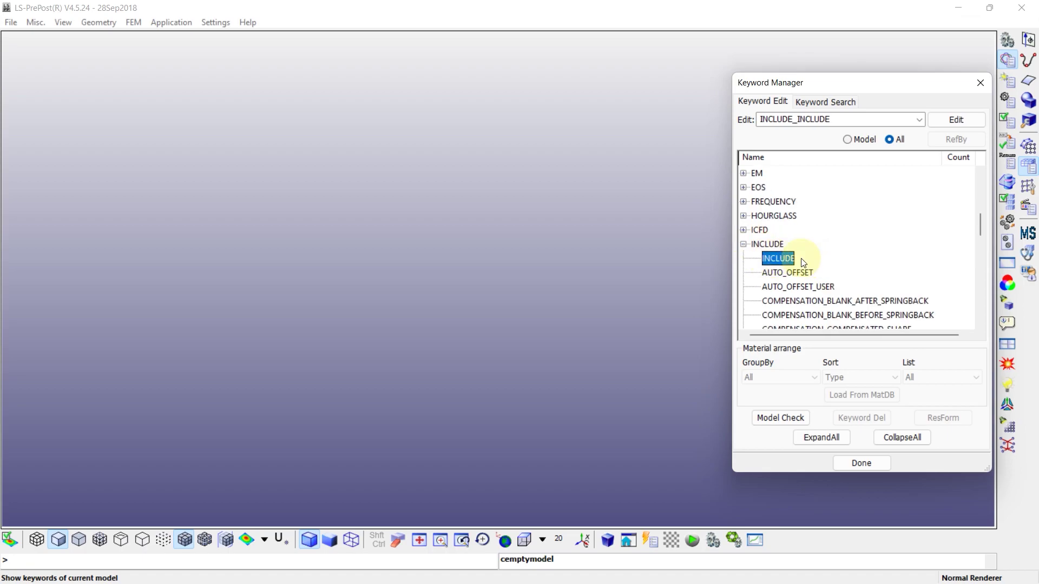
double_click(773, 259)
Step: Choose Conjugate-heat-transfer.k from the Conjugate-heat-transfer folder and insert it into the *INCLUDE file list
left_click_drag(560, 141, 446, 95)
left_click(466, 207)
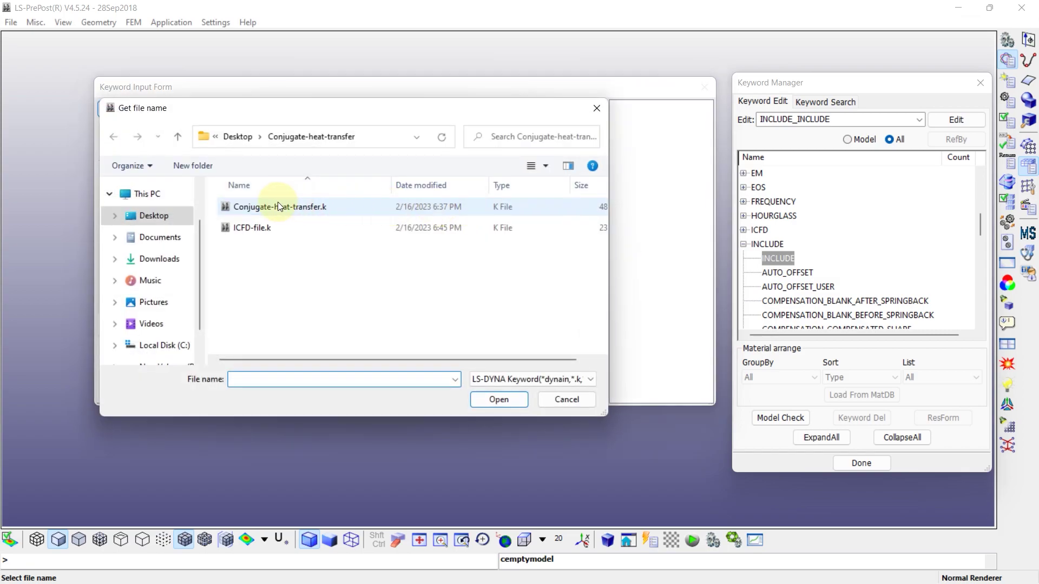
left_click(303, 214)
left_click(501, 399)
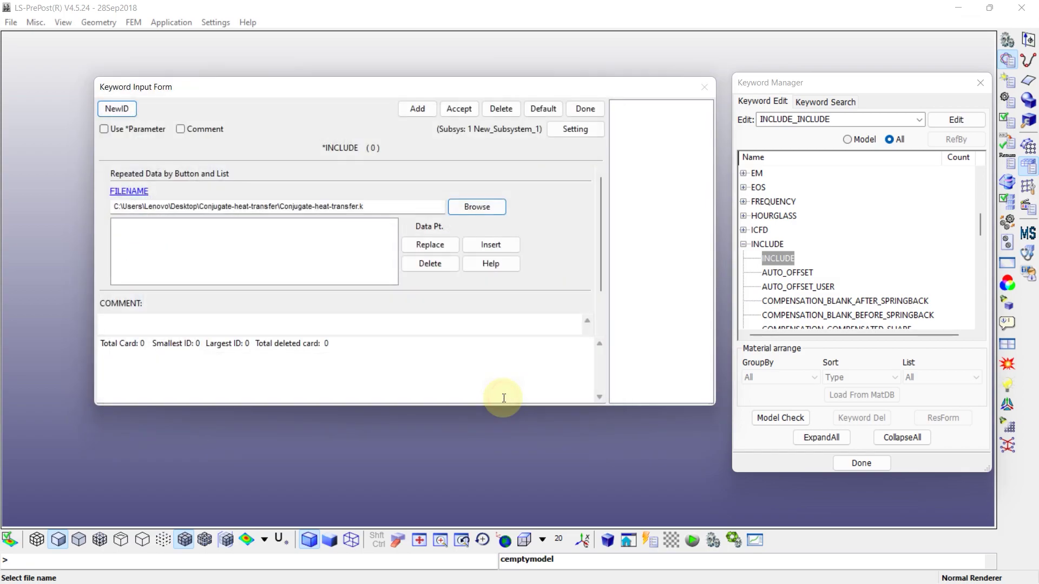
left_click(474, 249)
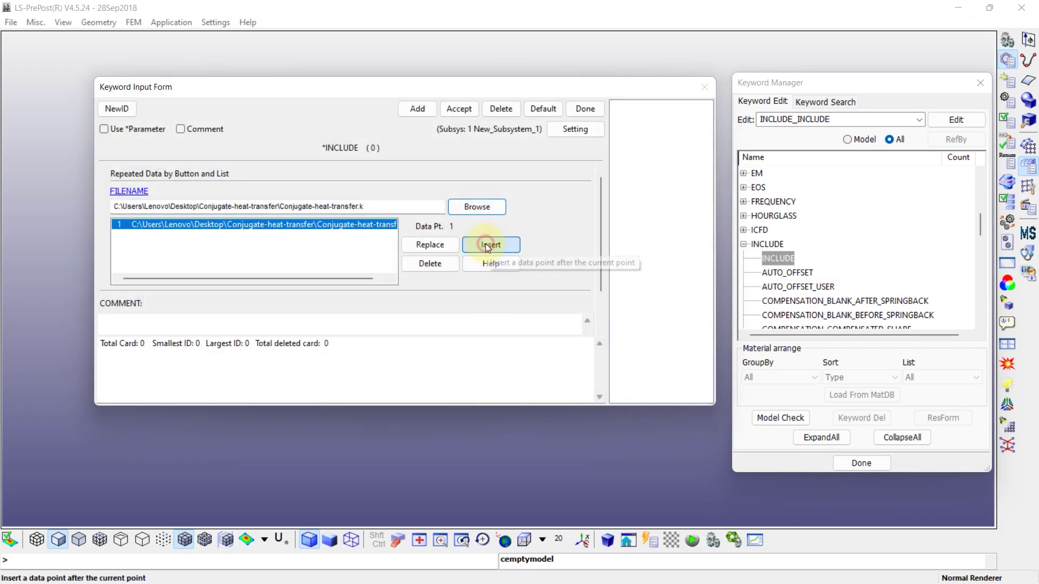
Step: Accept the first *INCLUDE entry, add a second one for ICFD-file.k, accept it, and close the input form and Keyword Manager
left_click(458, 109)
left_click(417, 108)
left_click(467, 207)
double_click(250, 226)
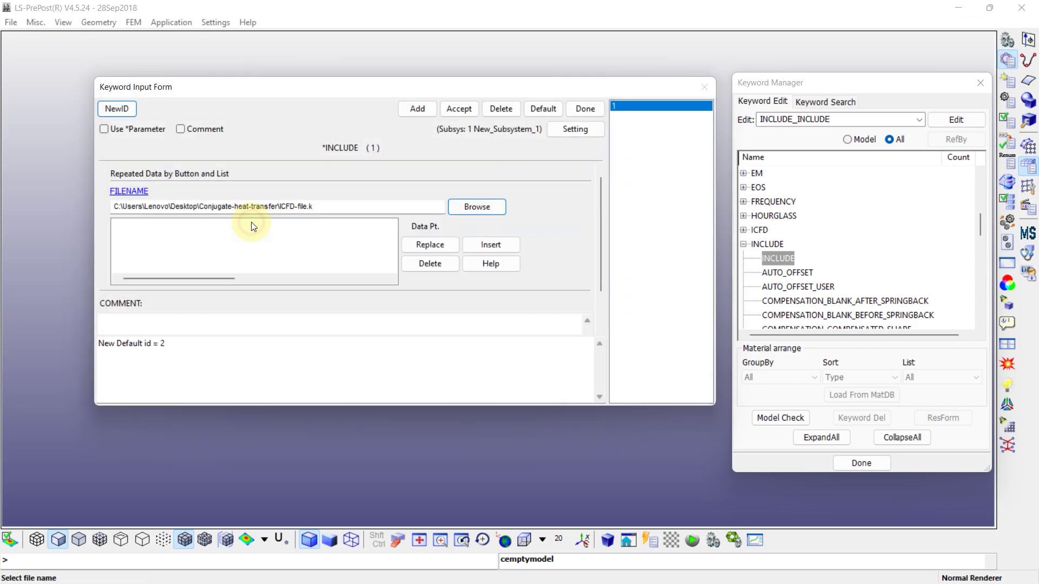
left_click(481, 244)
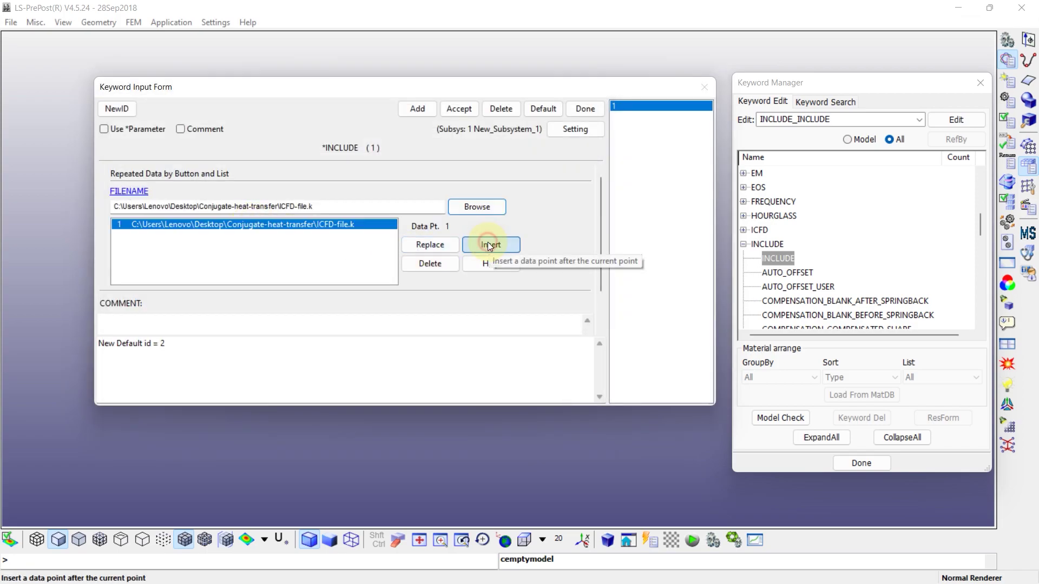
left_click(459, 109)
left_click(585, 108)
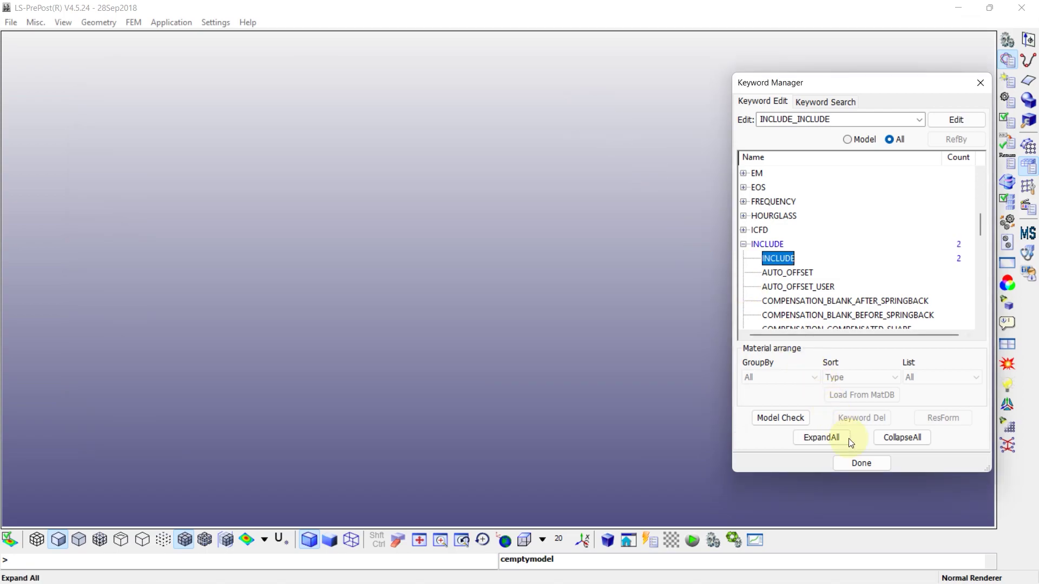
left_click(861, 463)
Step: Save the keyword file as FINAL in the Conjugate-heat-transfer folder with output version V971_R10
left_click(11, 22)
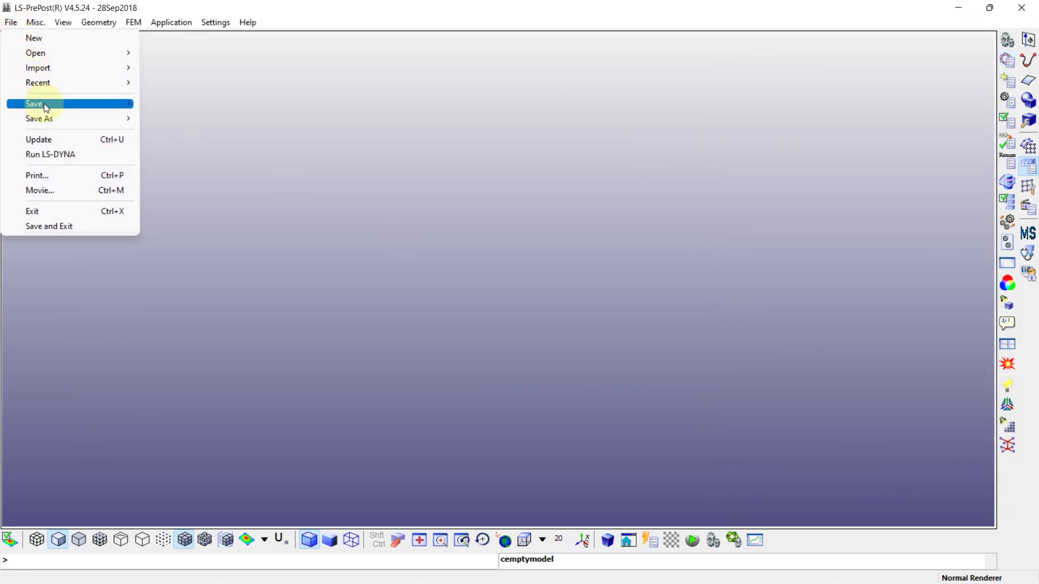
mouse_move(40, 103)
left_click(159, 106)
left_click(378, 98)
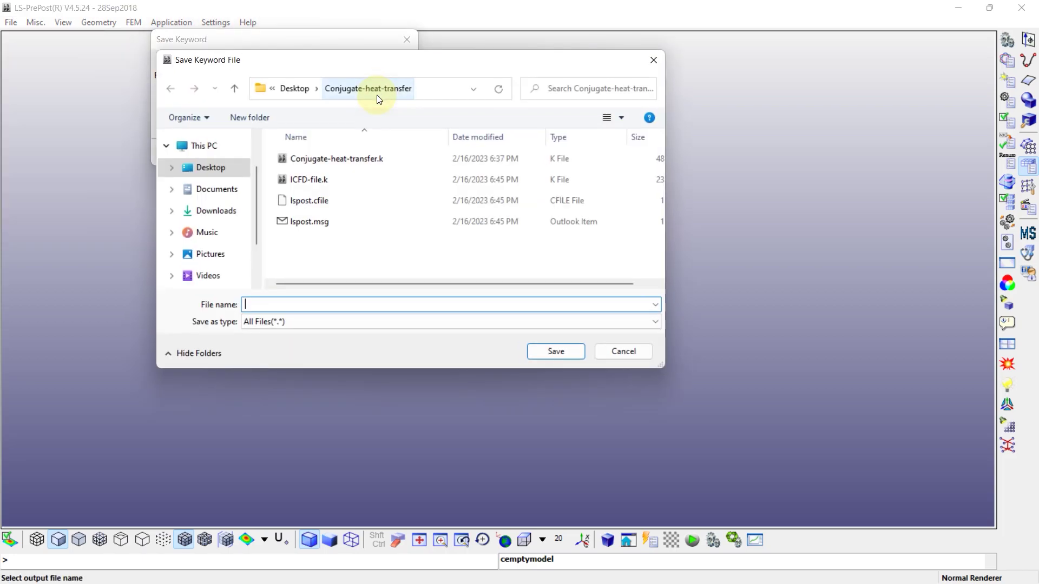
left_click(302, 306)
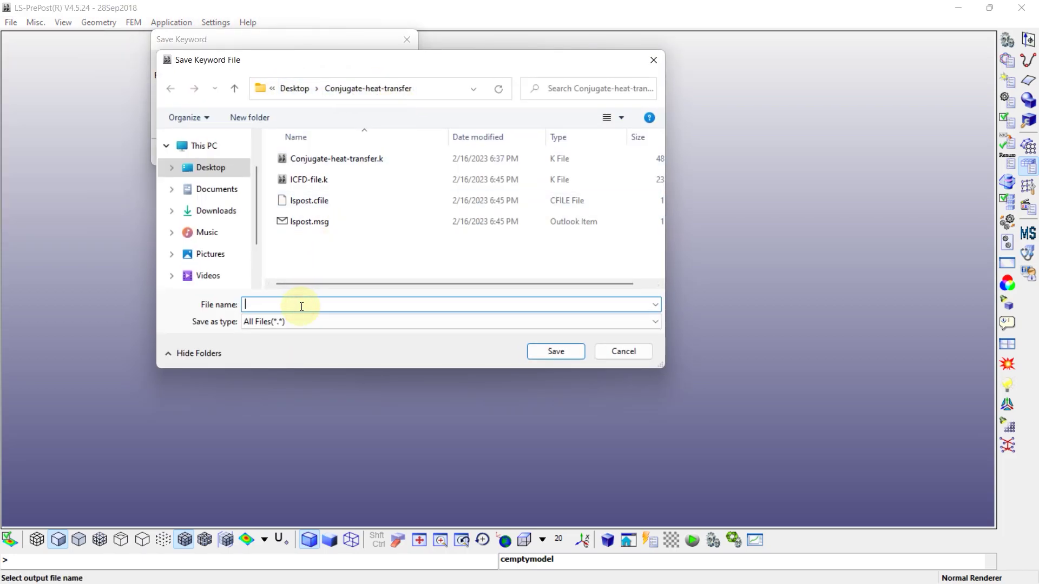
type("Fl")
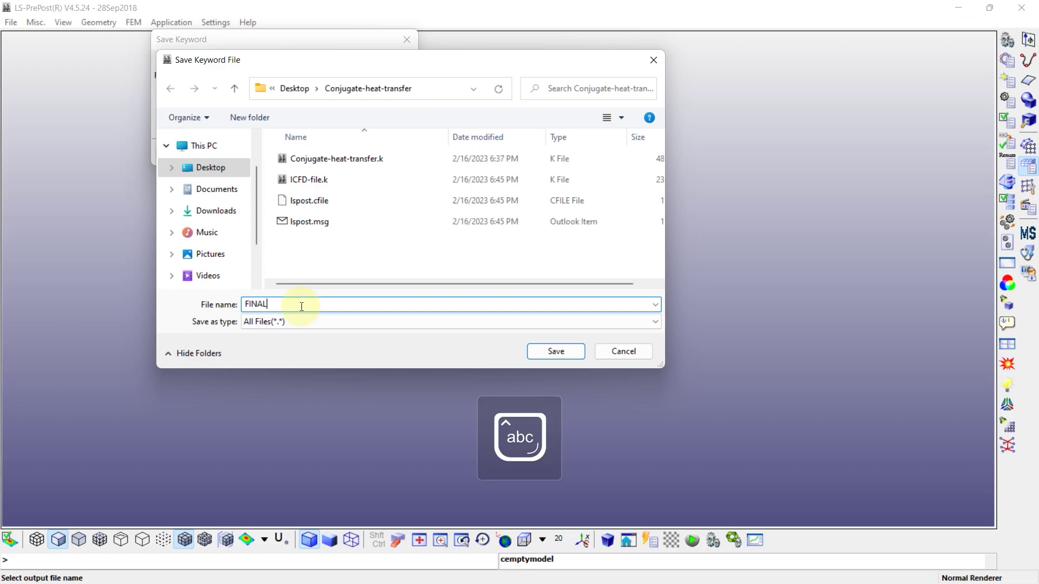
left_click(556, 351)
left_click(259, 122)
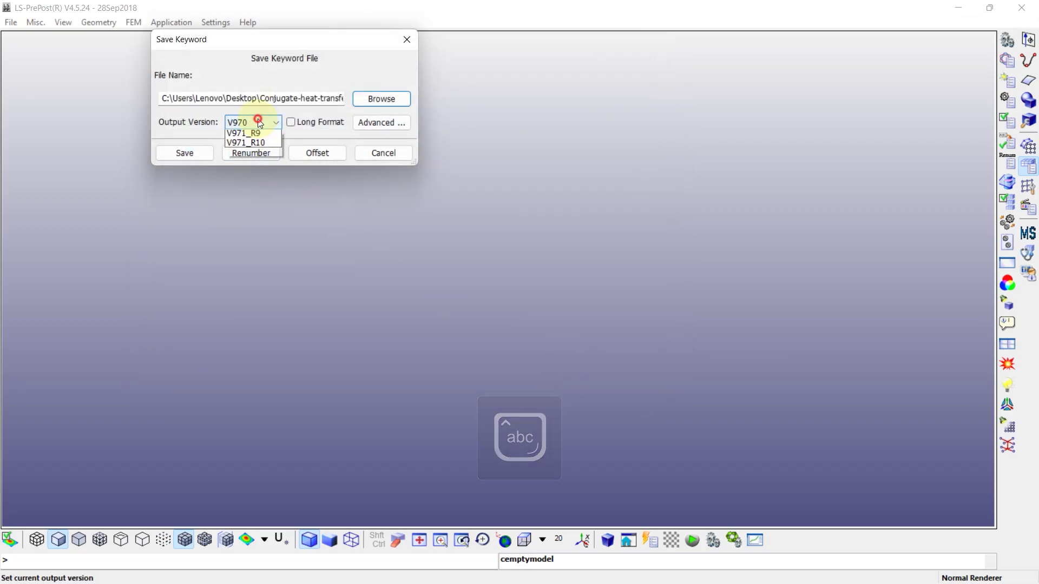
left_click(261, 217)
left_click(183, 150)
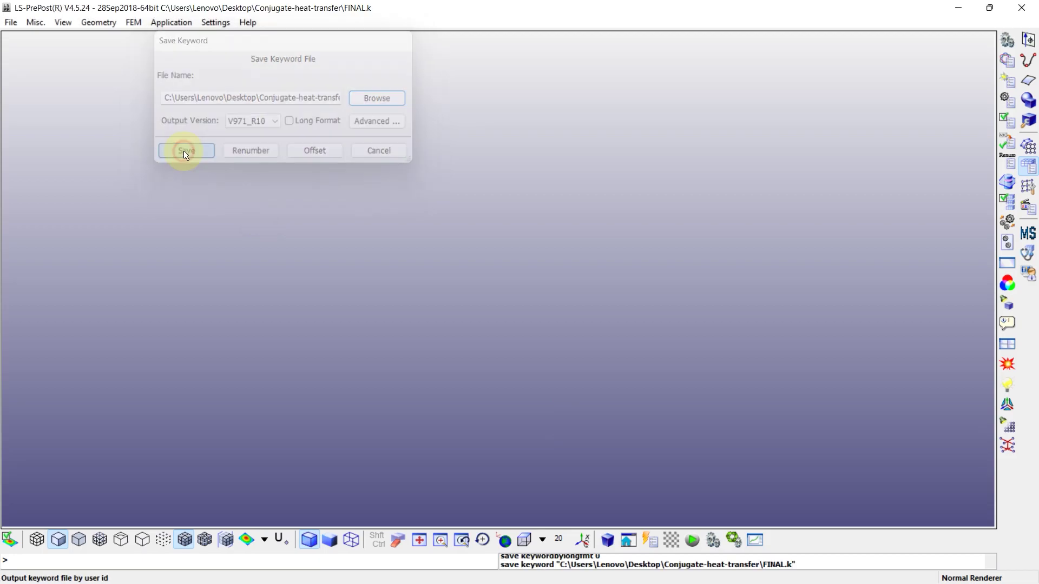
Step: Close the current LS-PrePost session and open FINAL.k in LS-PrePost from the Conjugate-heat-transfer folder in File Explorer
left_click(1021, 7)
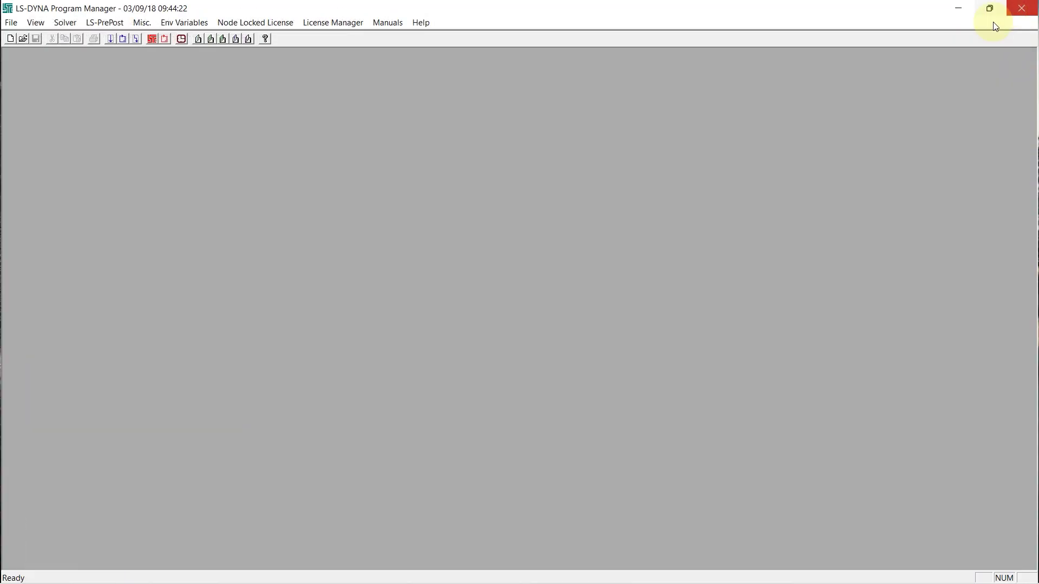
left_click(406, 566)
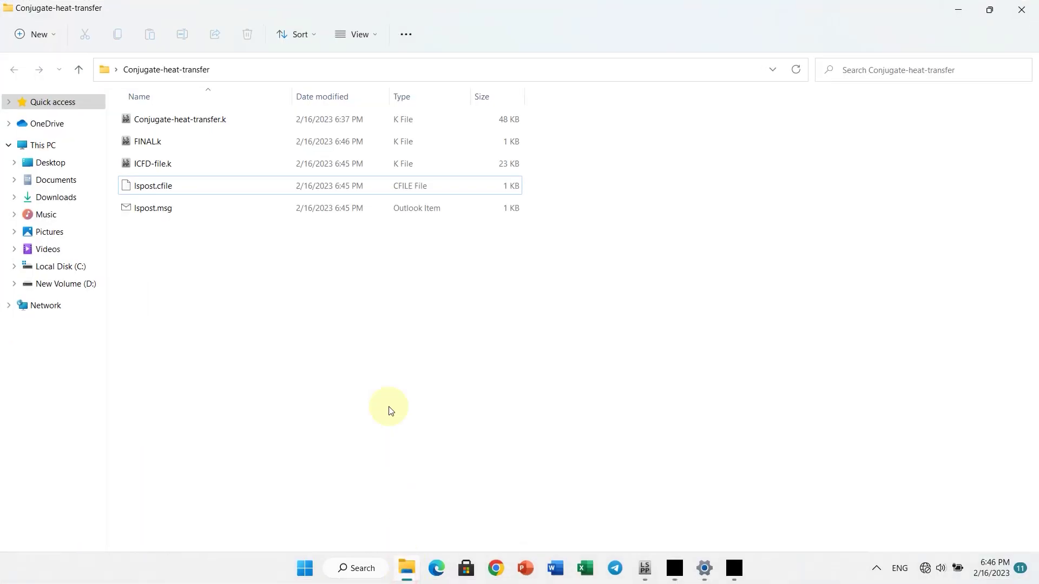
double_click(148, 140)
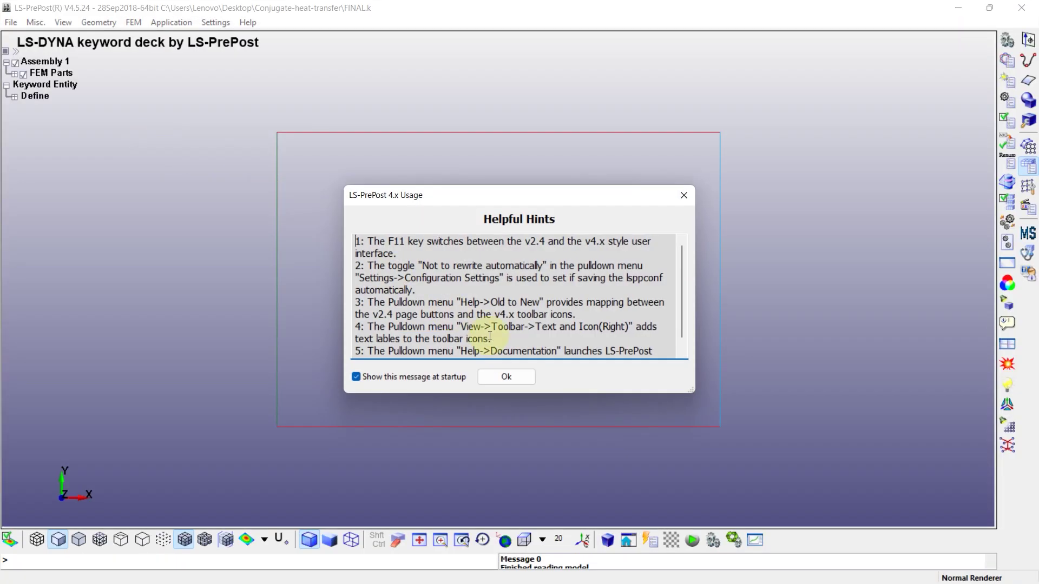
Step: Dismiss the startup hints, list the FEM parts and examine the first circleshell part by toggling its visibility
left_click(506, 377)
left_click(575, 327)
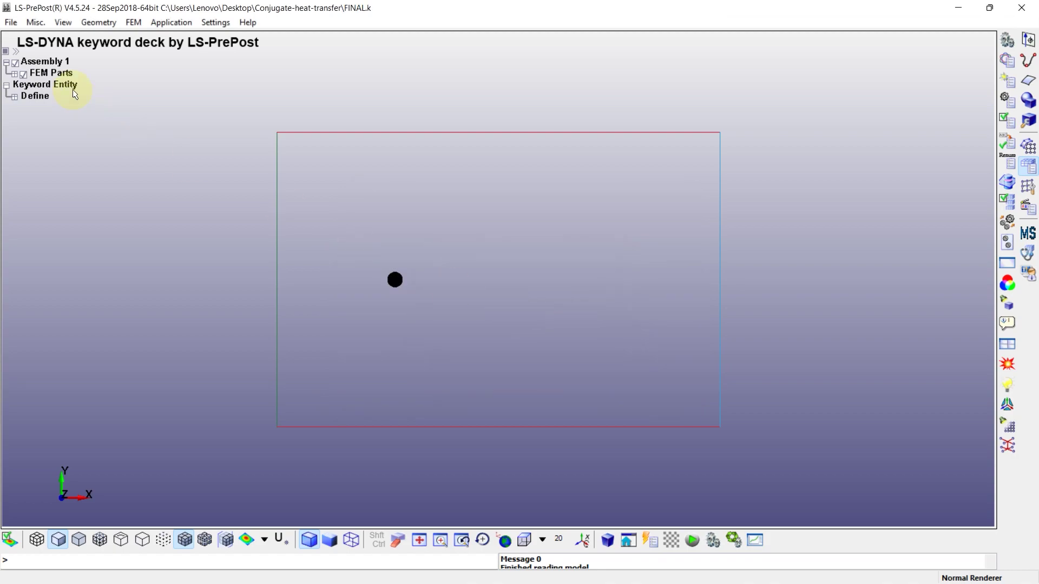
left_click(15, 75)
scroll(419, 273, "up", 6)
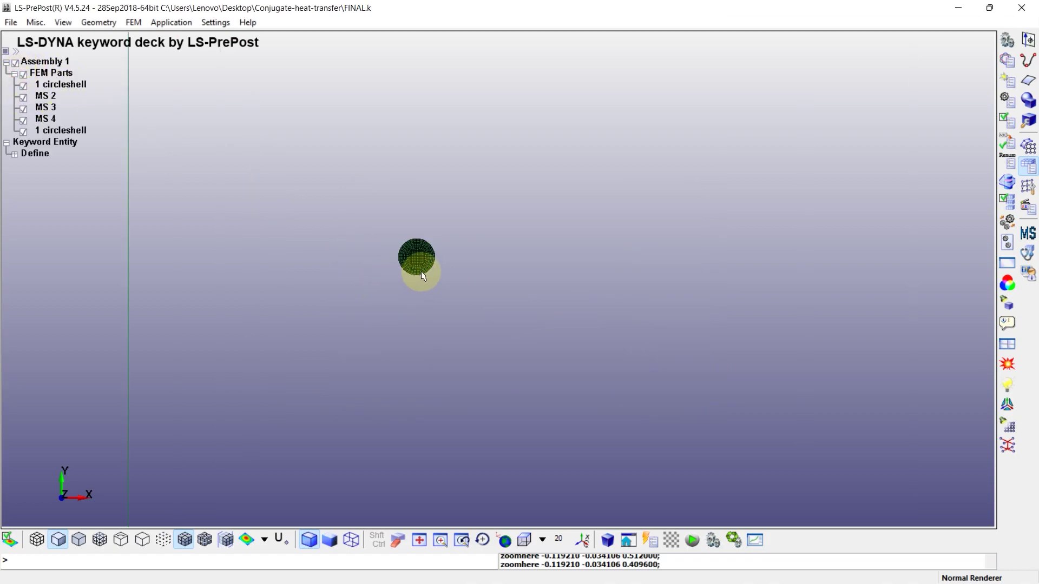
left_click(23, 86)
scroll(427, 278, "up", 2)
left_click(24, 86)
scroll(401, 252, "down", 8)
middle_click_drag(402, 252, 553, 280)
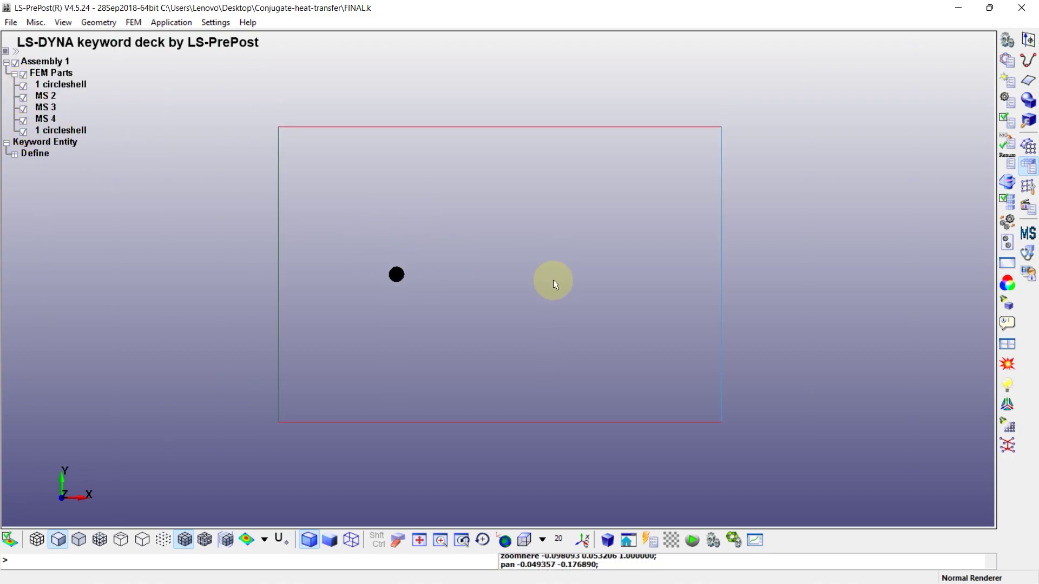
Step: Create a new DEFINE_CURVE keyword entry with curve ID 1 and the title "Velocity inlet"
left_click(1007, 59)
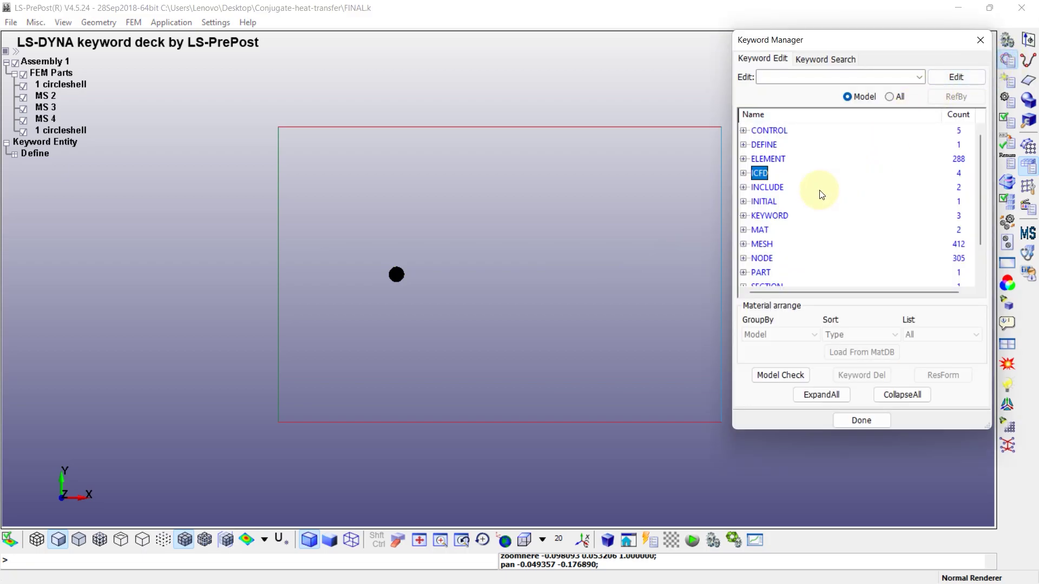
double_click(760, 144)
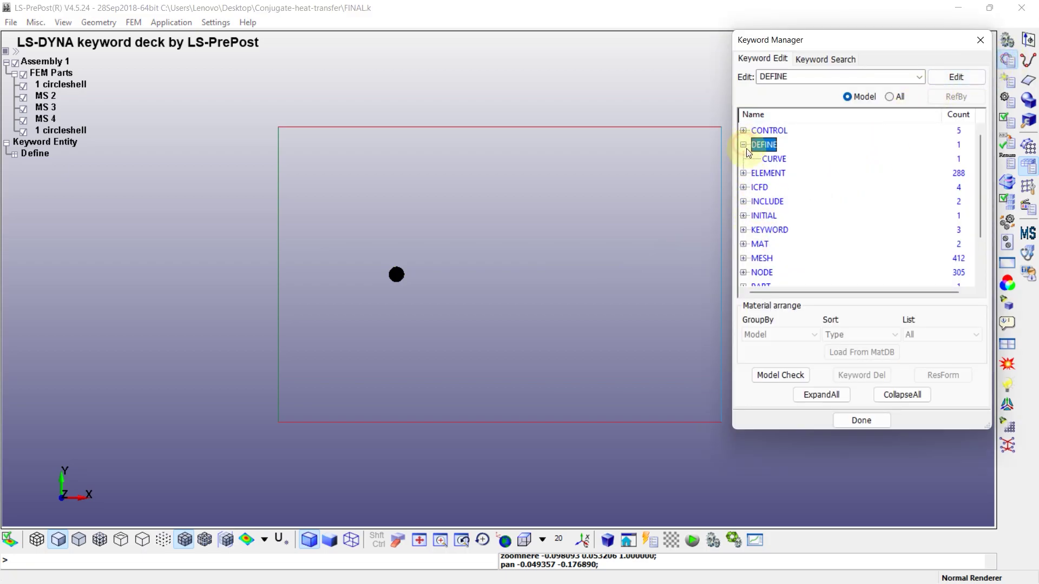
double_click(775, 159)
left_click(227, 158)
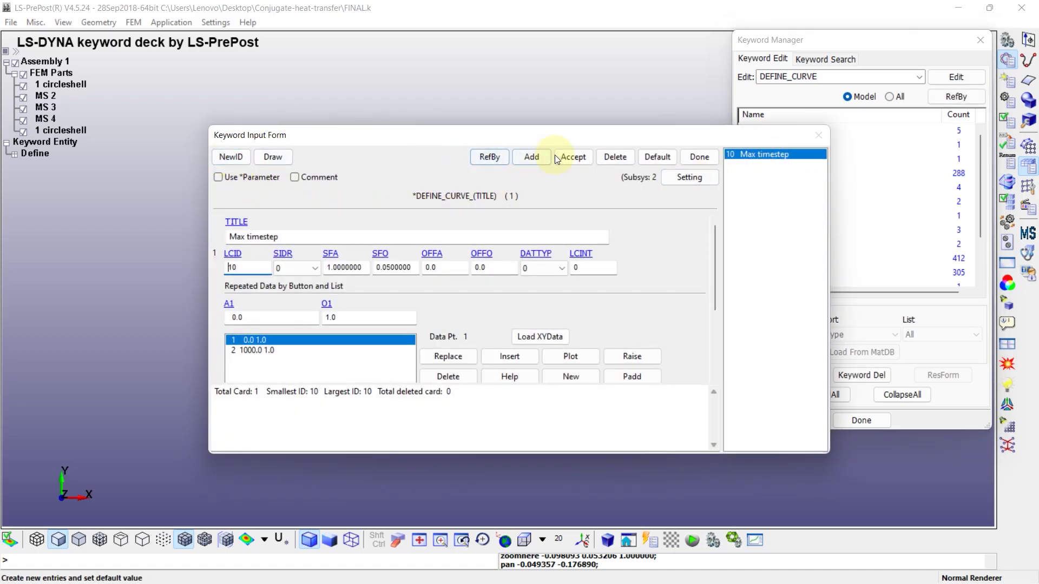
left_click(543, 157)
double_click(246, 267)
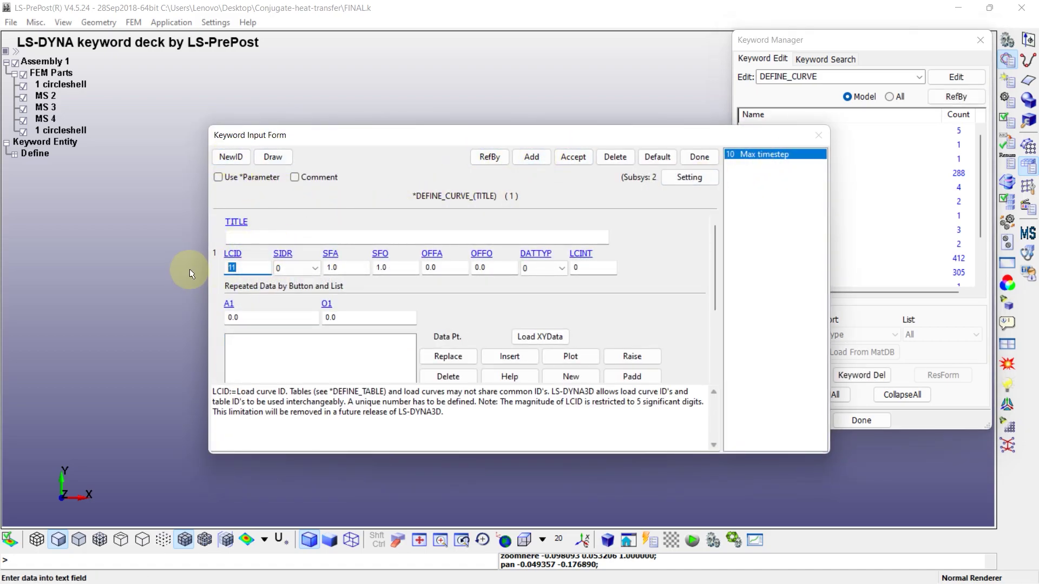
left_click(260, 237)
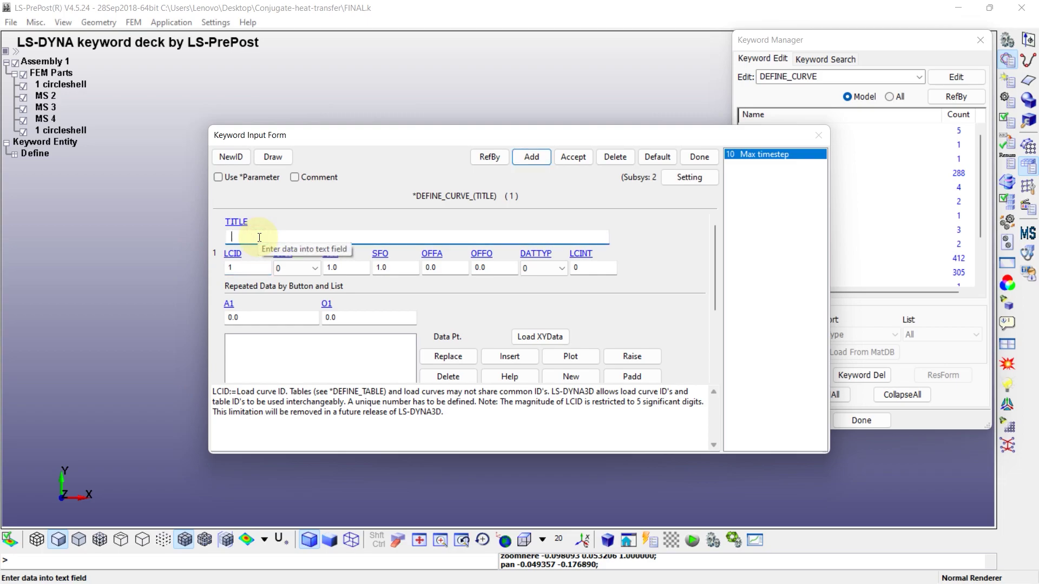
type("Velocity inlet")
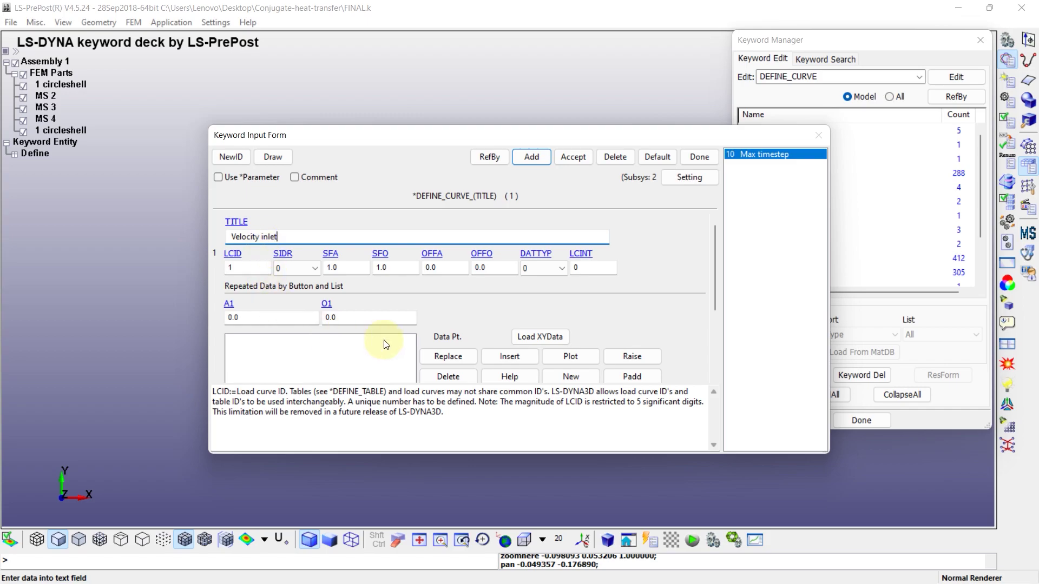
Step: Insert three abscissa/ordinate points into the Velocity inlet curve: 0, 0; 5, 0; and 6, 1
left_click(509, 356)
double_click(245, 317)
type("5")
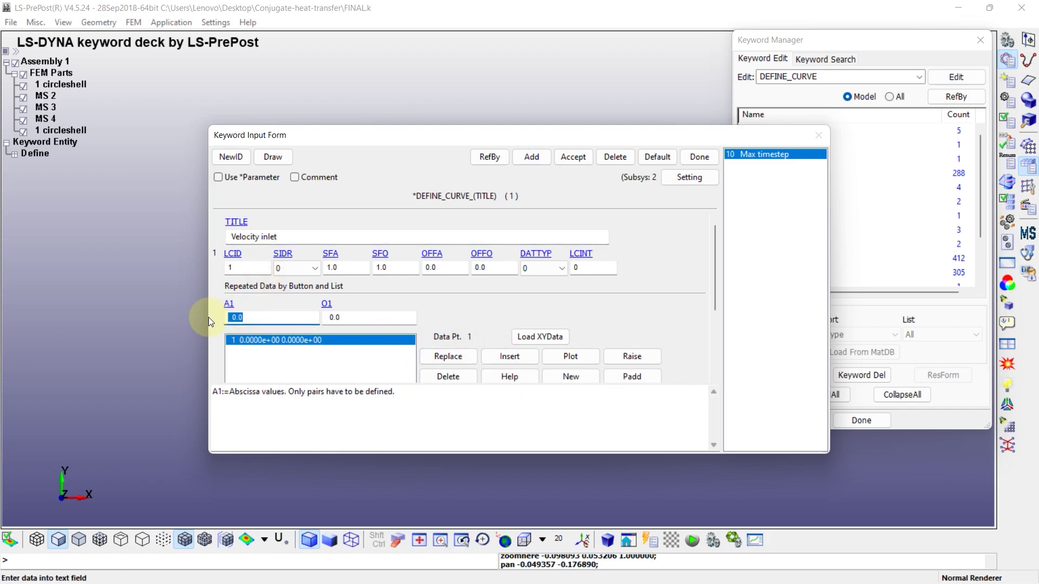
left_click(509, 356)
double_click(261, 318)
type("6")
double_click(334, 318)
type("1")
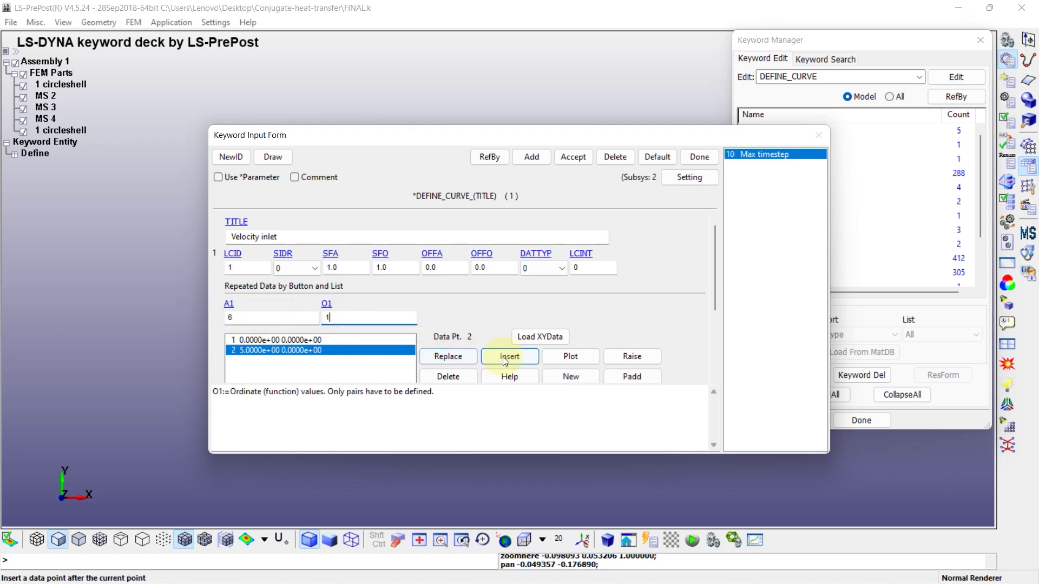
left_click(506, 356)
Step: Insert a fourth Velocity inlet data point at 1000, 1 and replace its abscissa with 10000
double_click(251, 318)
type("1")
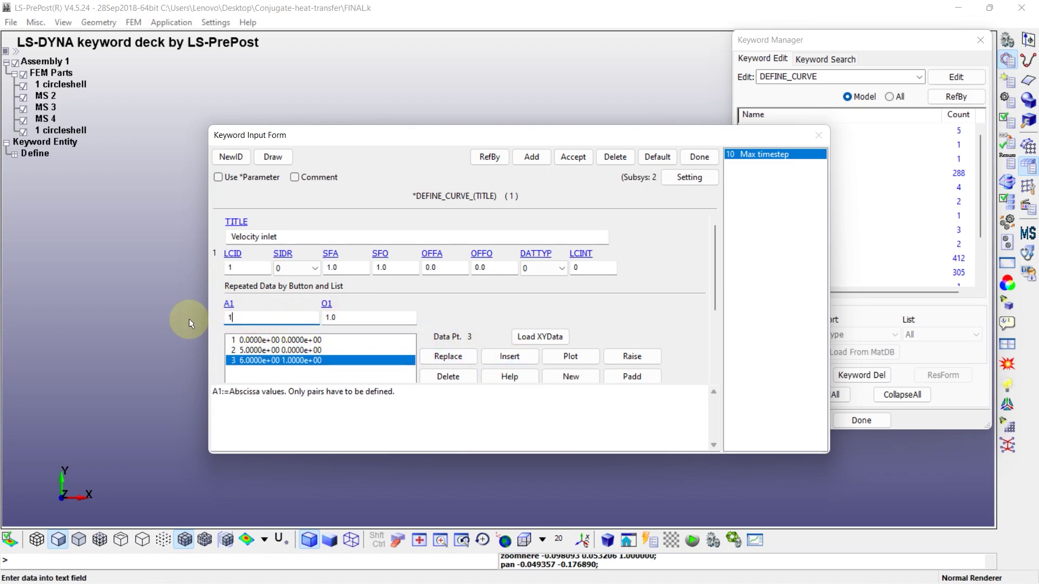
type("000")
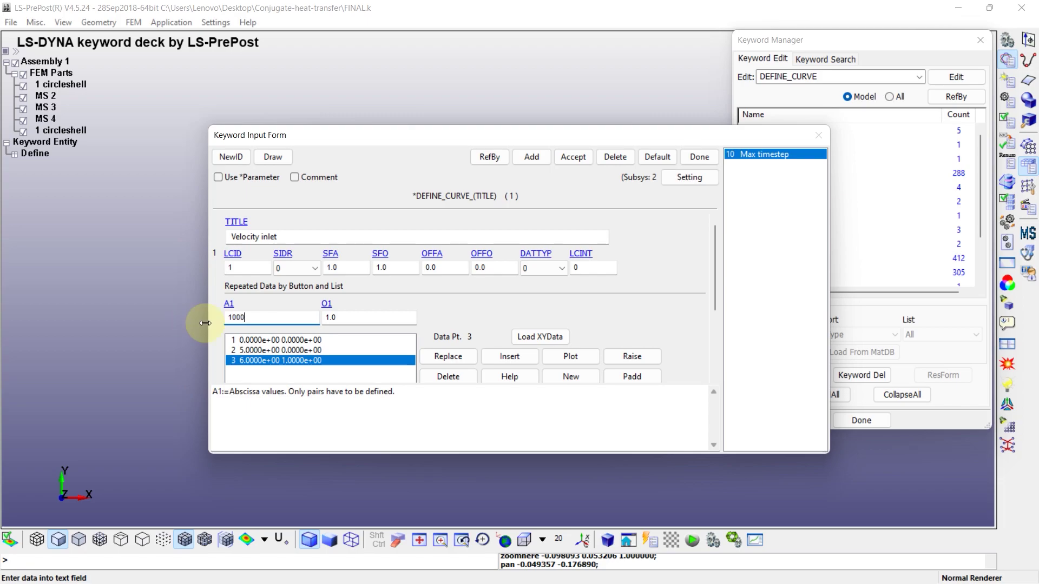
left_click(510, 357)
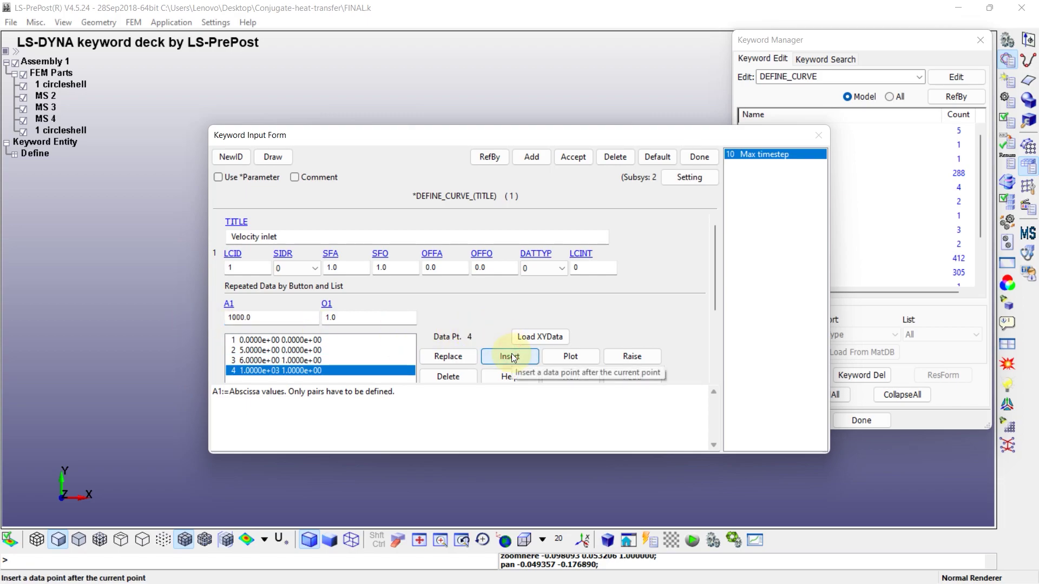
double_click(246, 317)
type("100")
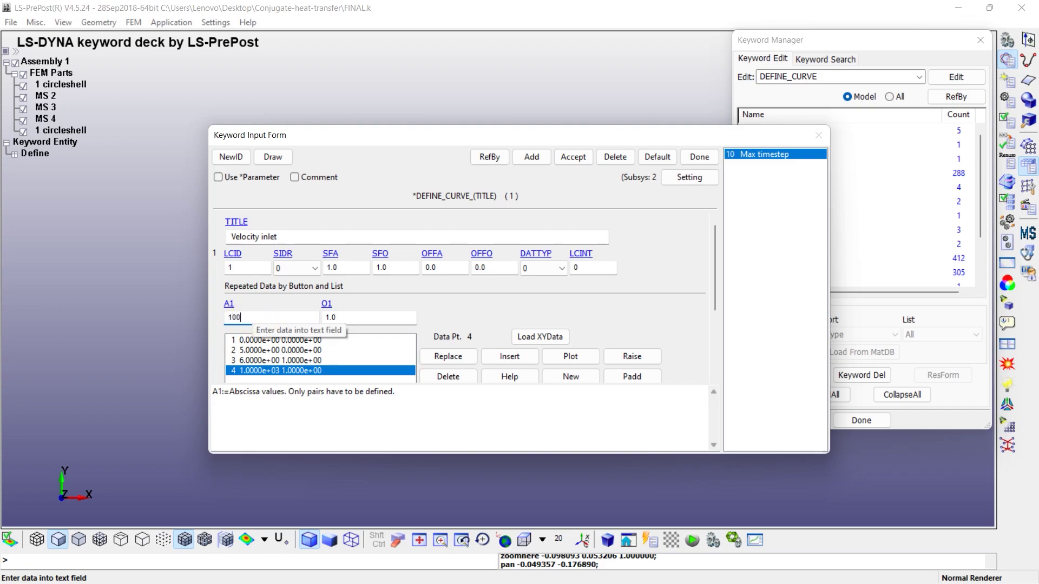
type("00")
left_click(445, 357)
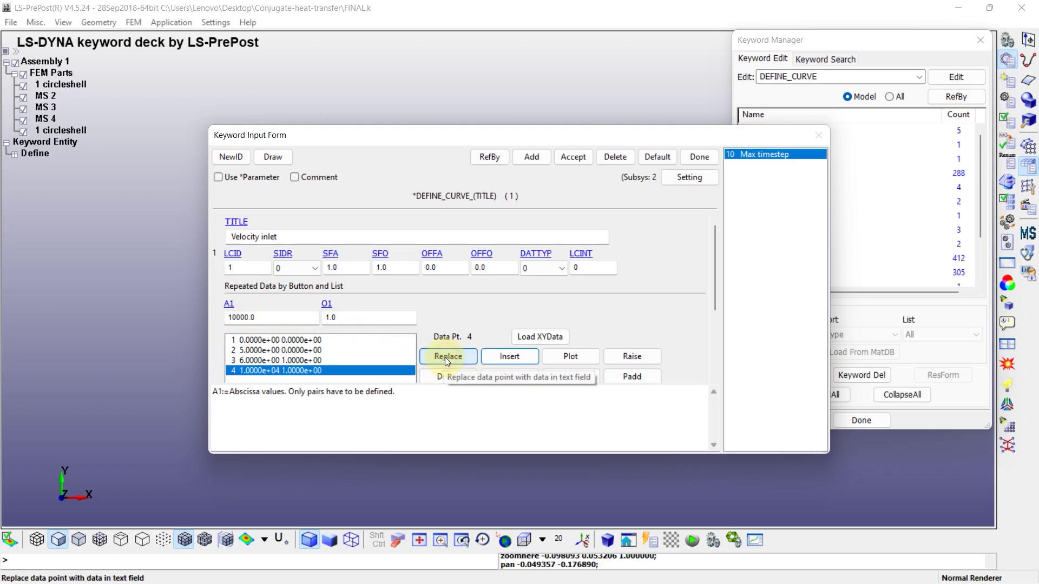
Step: Accept the Velocity inlet curve, plot it for review and close the plot
left_click(571, 157)
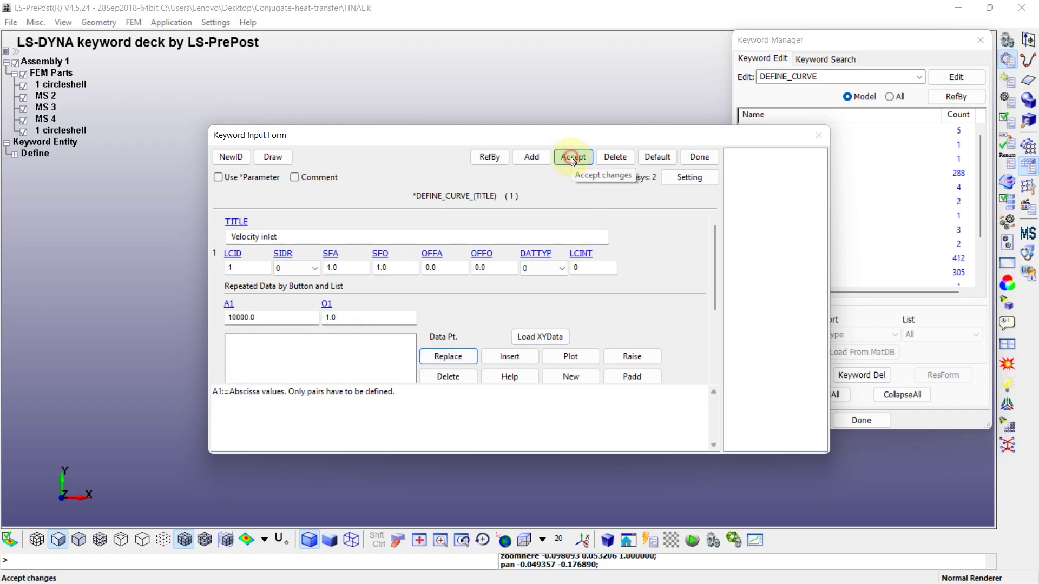
left_click(577, 358)
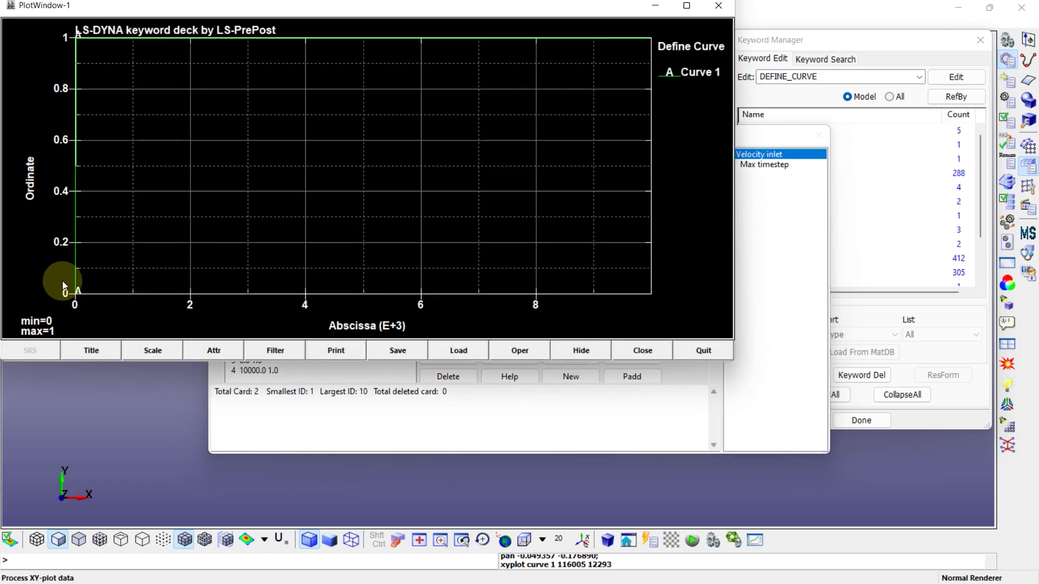
left_click(695, 350)
Step: Add another load curve with curve ID 2 and the title "Pressure outlet"
left_click(528, 158)
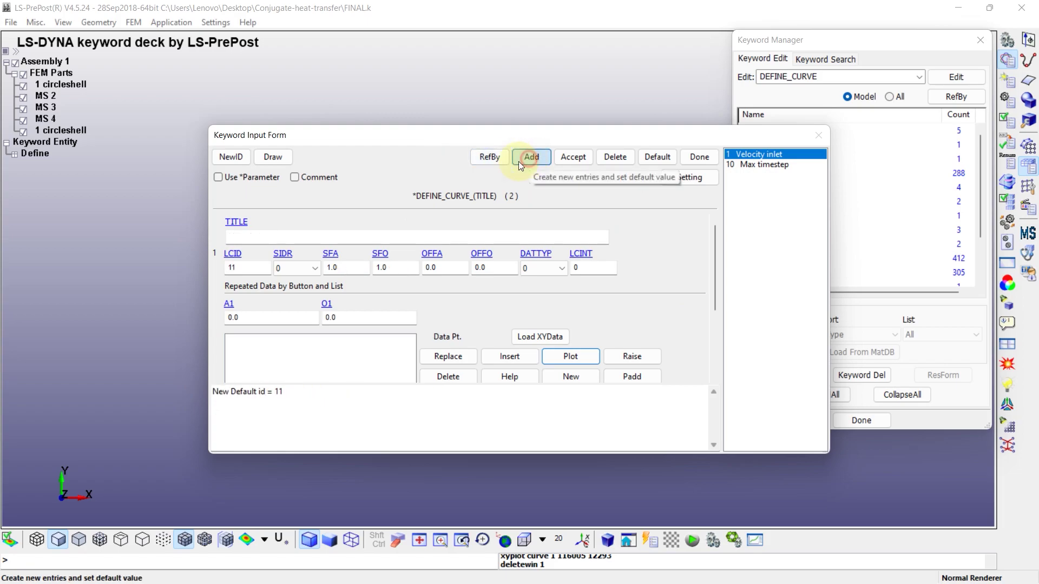
left_click(255, 237)
double_click(248, 267)
type("2")
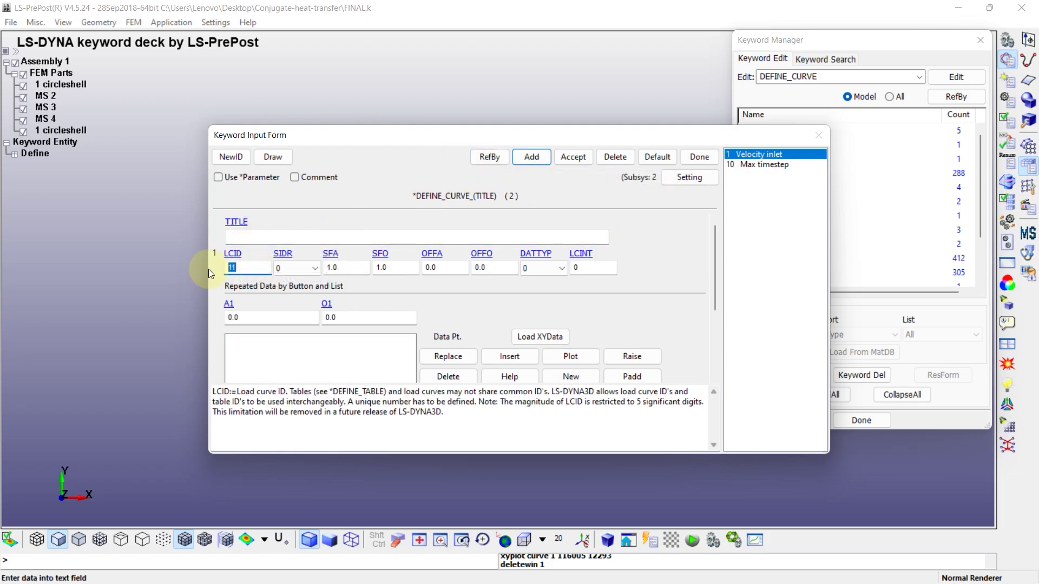
left_click(247, 236)
type("P")
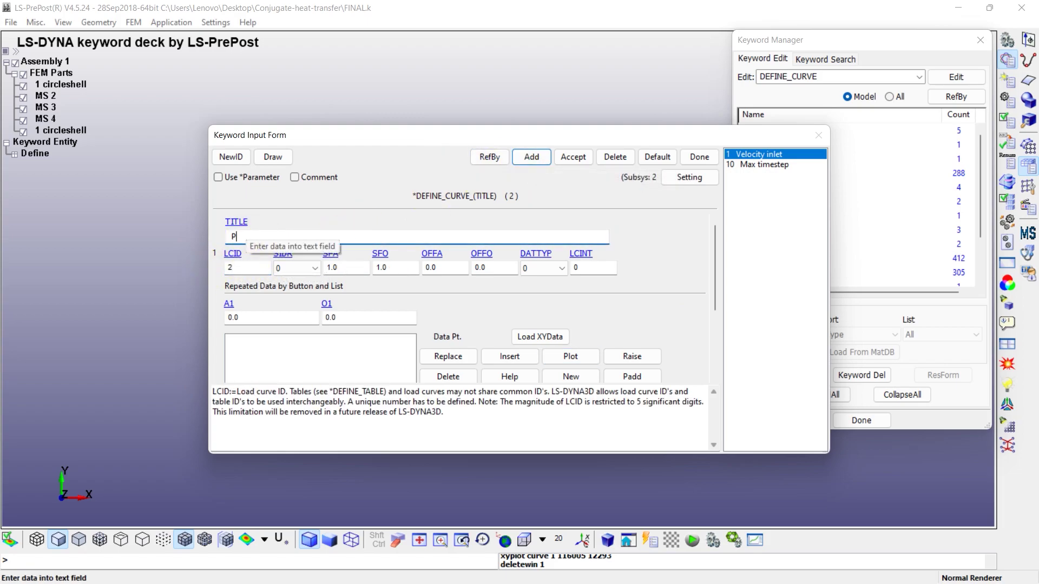
type("ressure outlet")
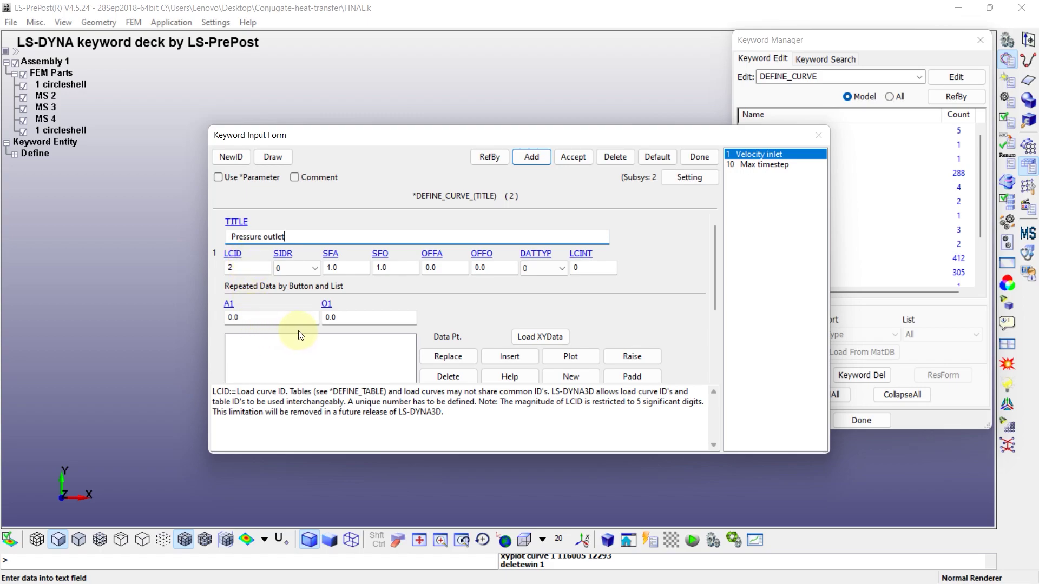
Step: Give the Pressure outlet curve the points 0, 0 and 10000, 0, and accept the curve
left_click(503, 356)
double_click(232, 317)
type("10000")
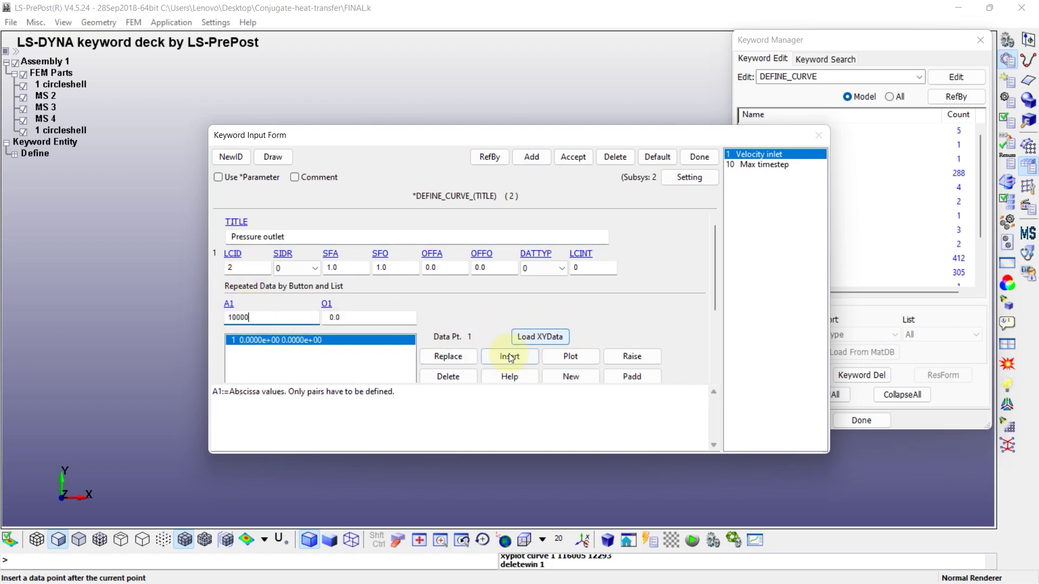
left_click(508, 356)
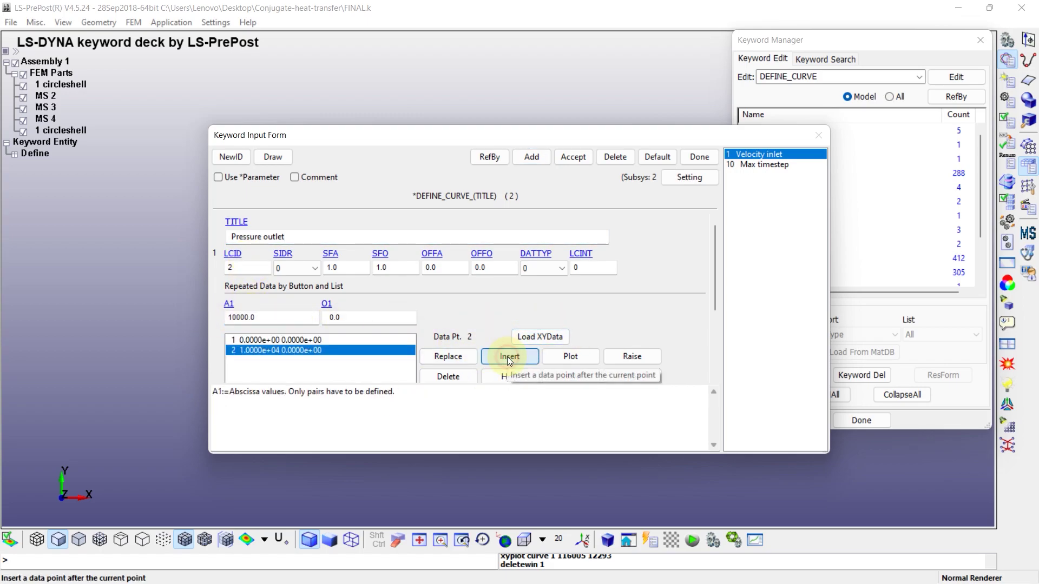
left_click(570, 159)
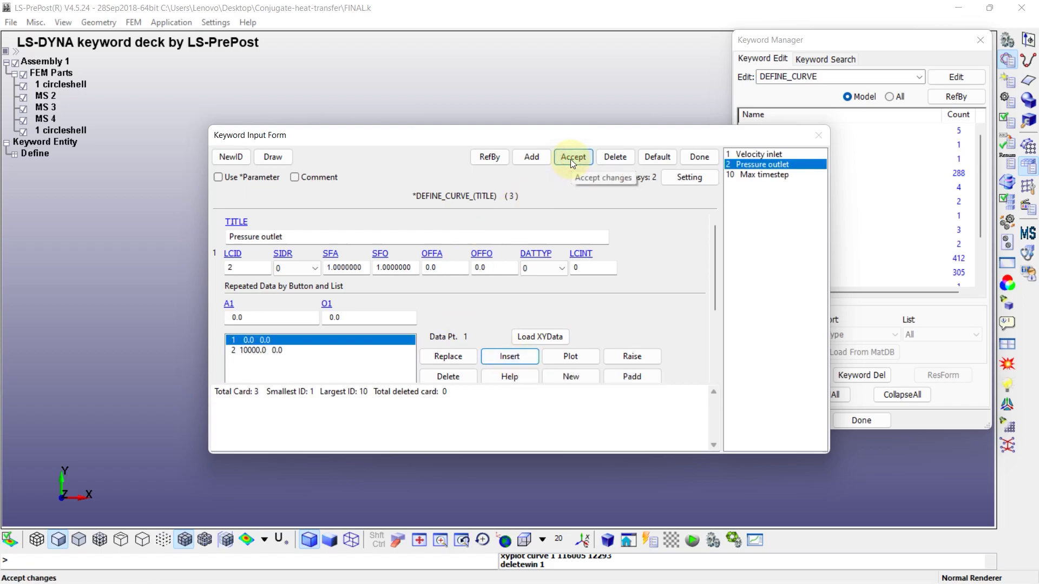
Step: Add another load curve with curve ID 3 and the title "Temp inlet"
left_click(531, 156)
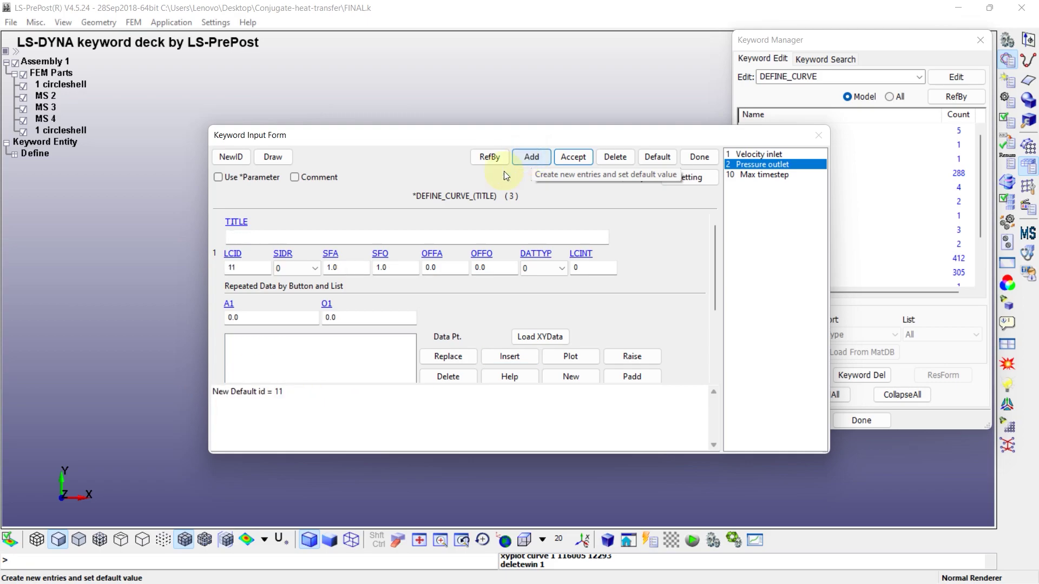
left_click(230, 238)
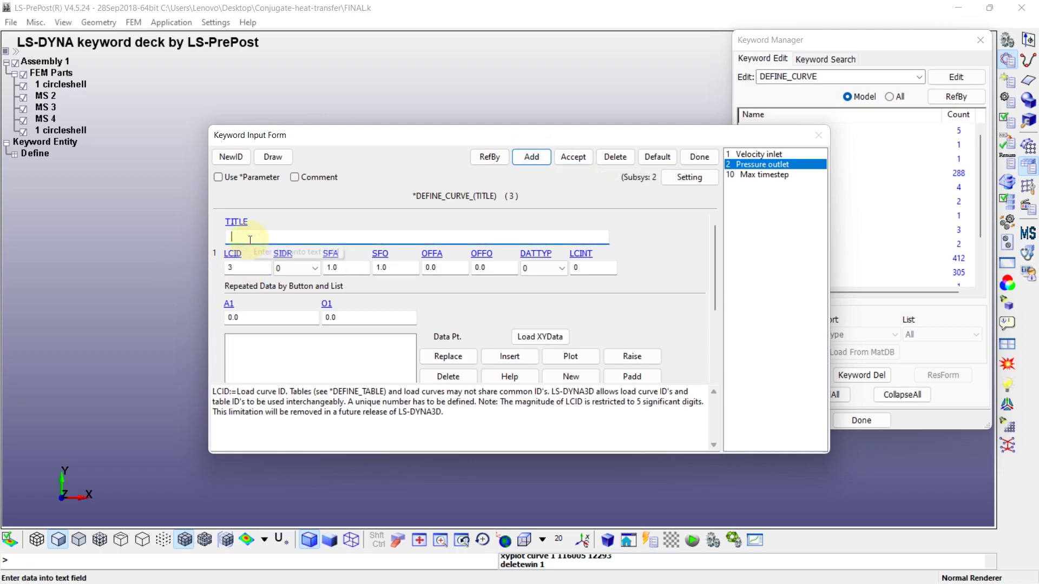
type("Tem")
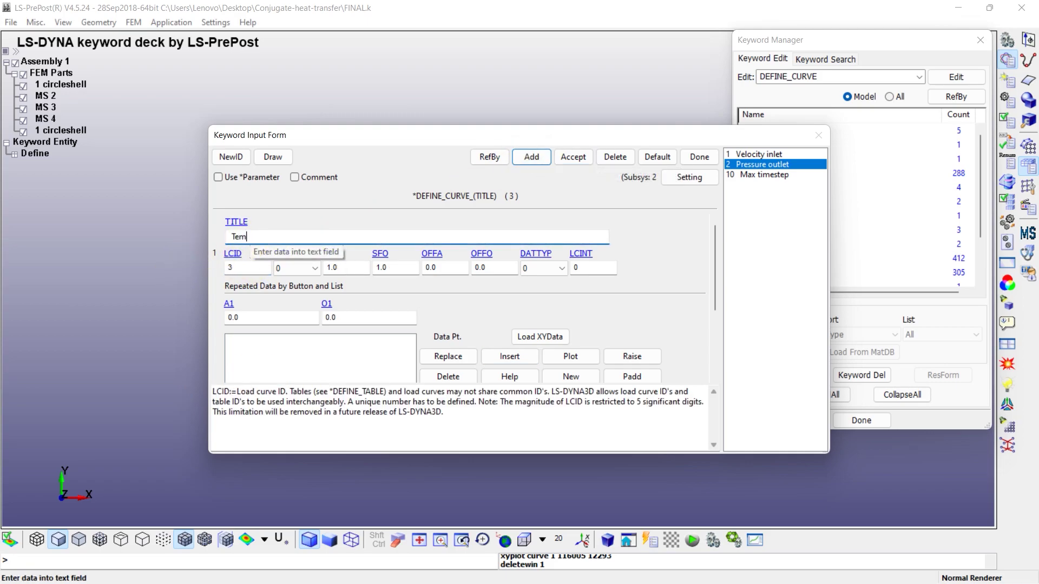
type("p inlet")
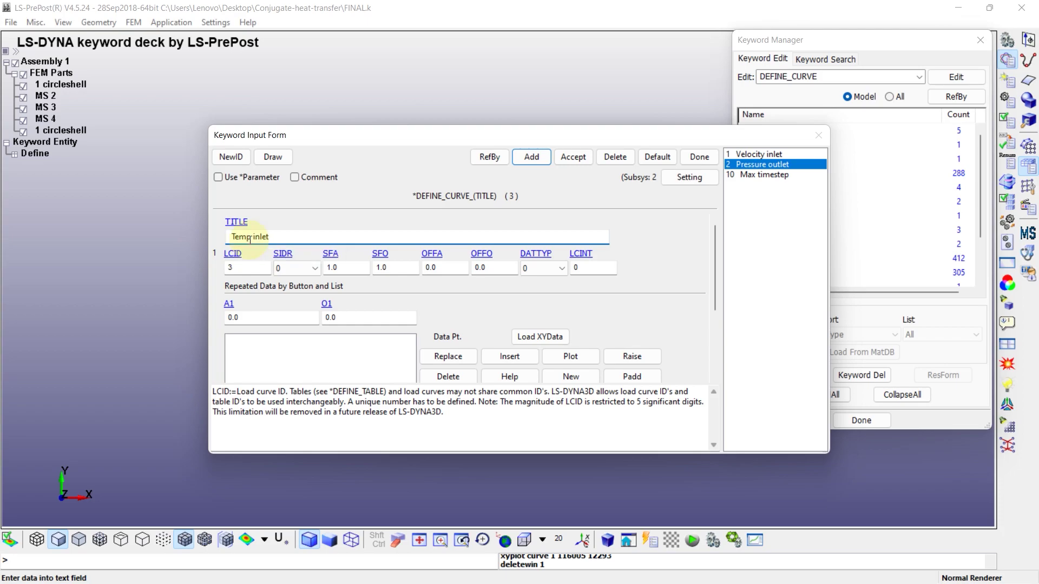
Step: Insert the data points 0, 1 and 10000, 1 into the Temp inlet curve
left_click(249, 316)
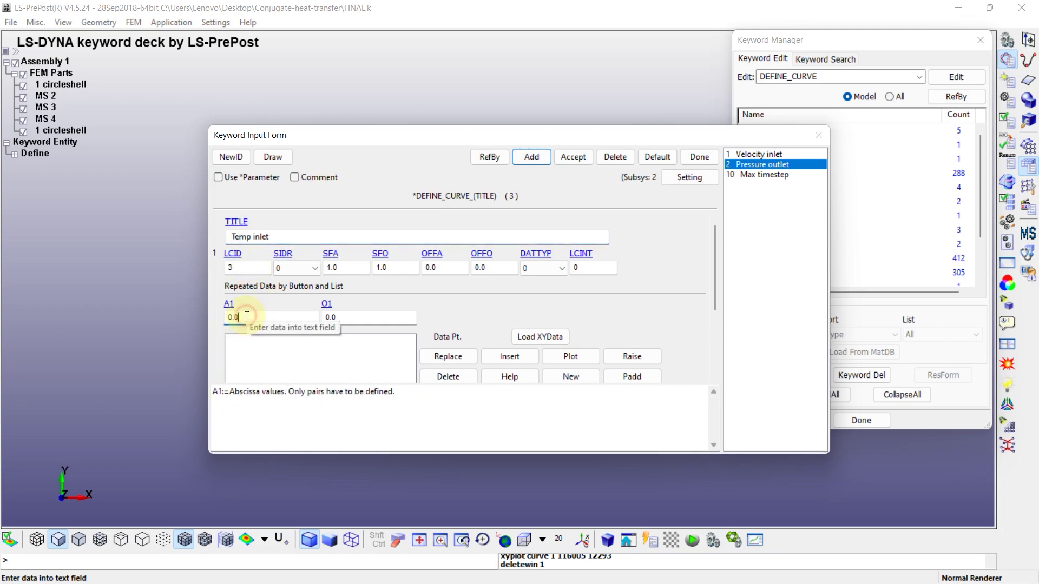
left_click(355, 317)
type("1")
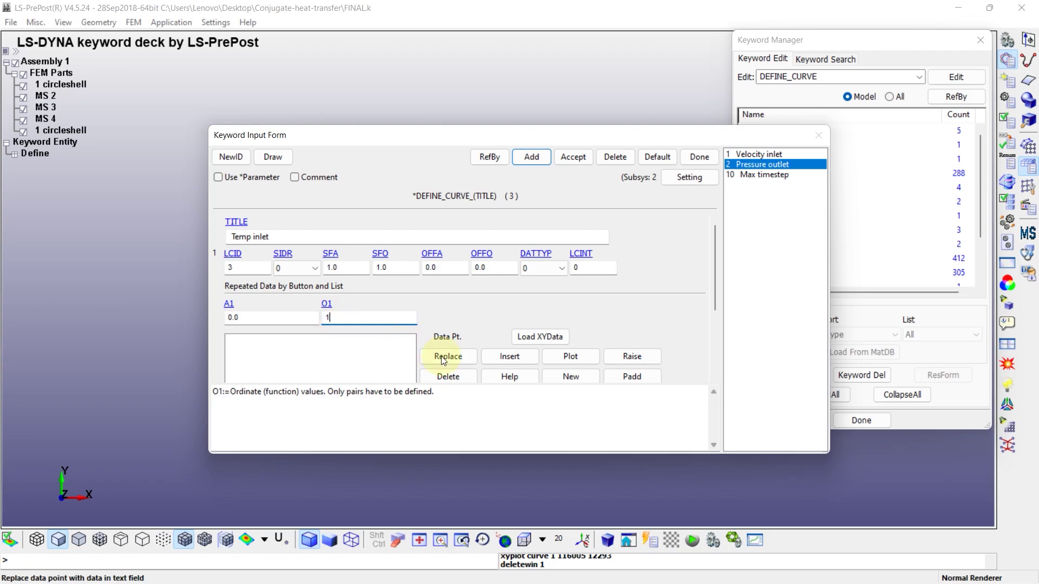
left_click(515, 356)
left_click(292, 319)
type("10000")
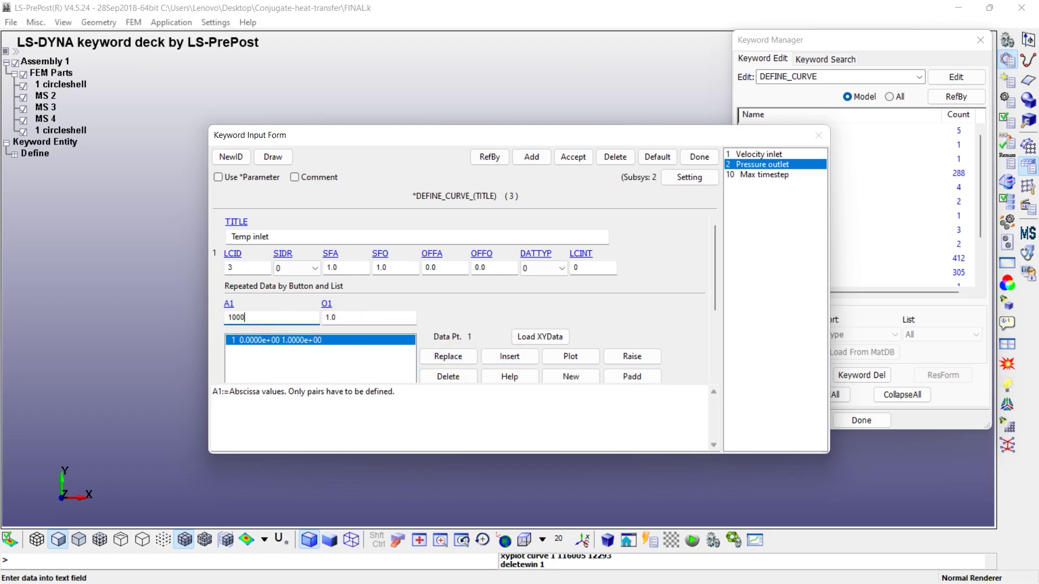
left_click(501, 357)
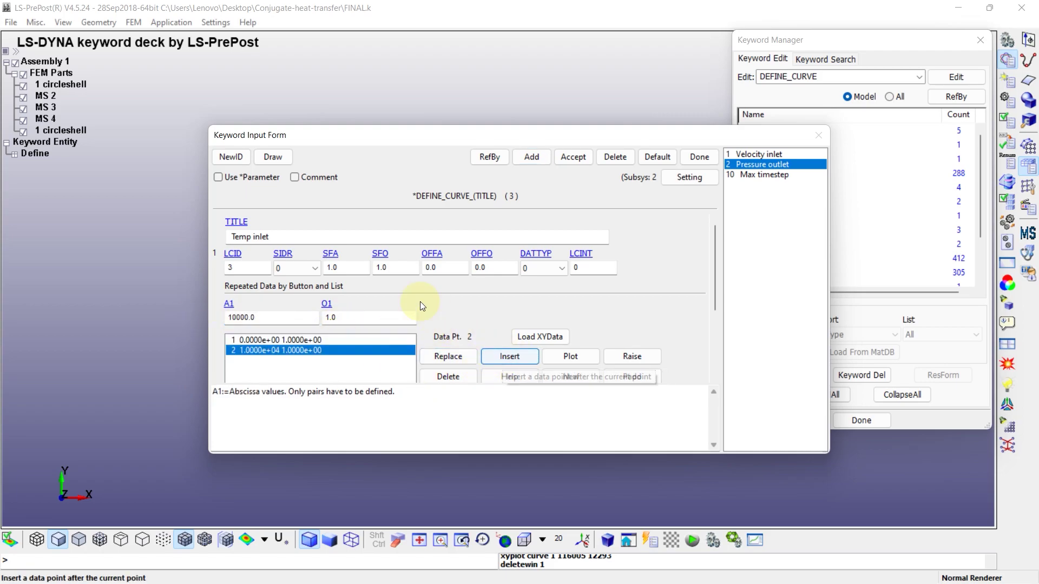
Step: Set the Temp inlet curve's ordinate scale factor SFO to 20 and accept the curve
left_click(393, 269)
type("20")
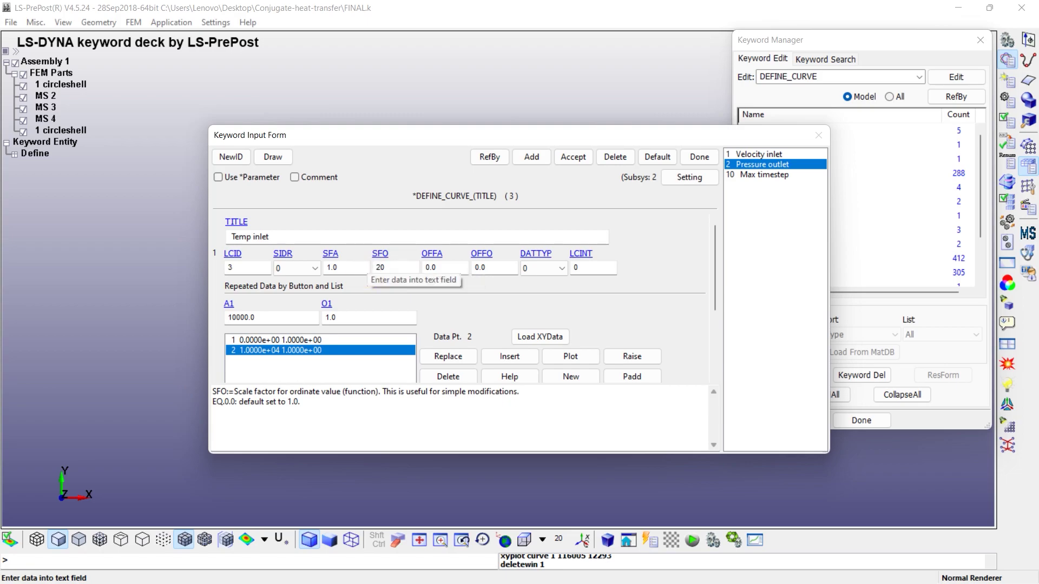
left_click(577, 159)
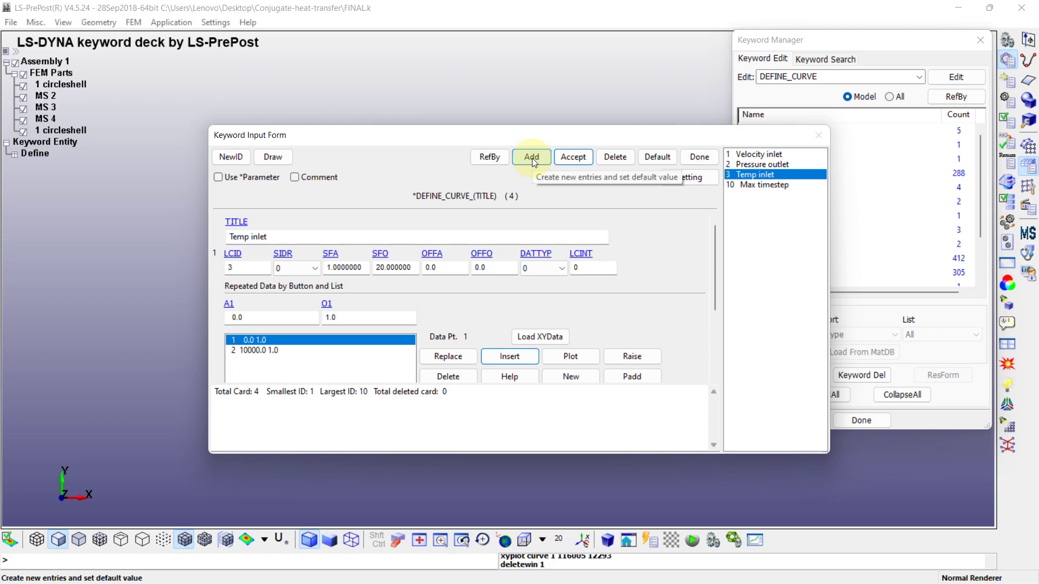
Step: Plot the Temp inlet curve to check it, and close the plot
left_click(581, 356)
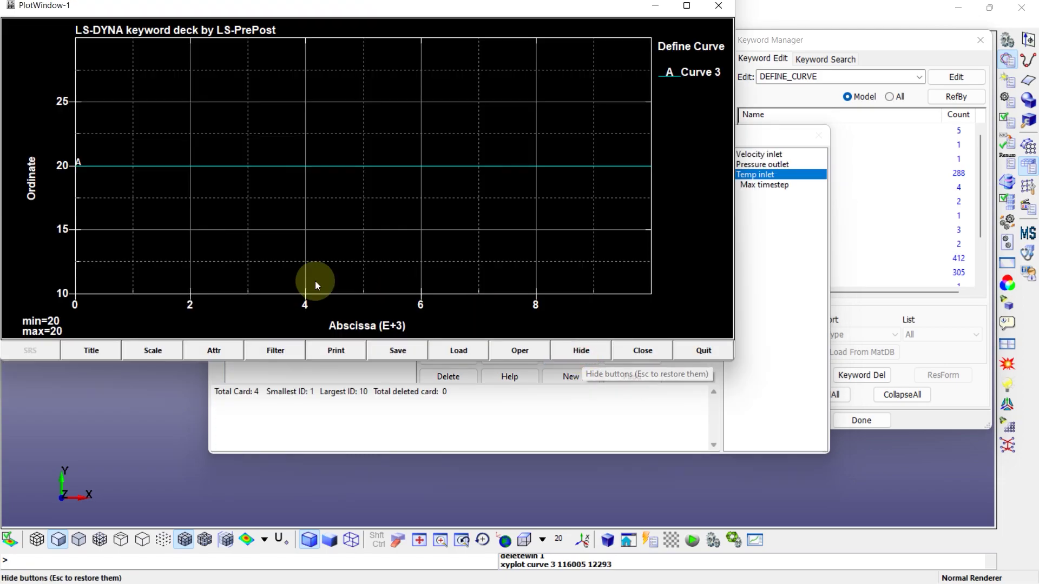
left_click(700, 350)
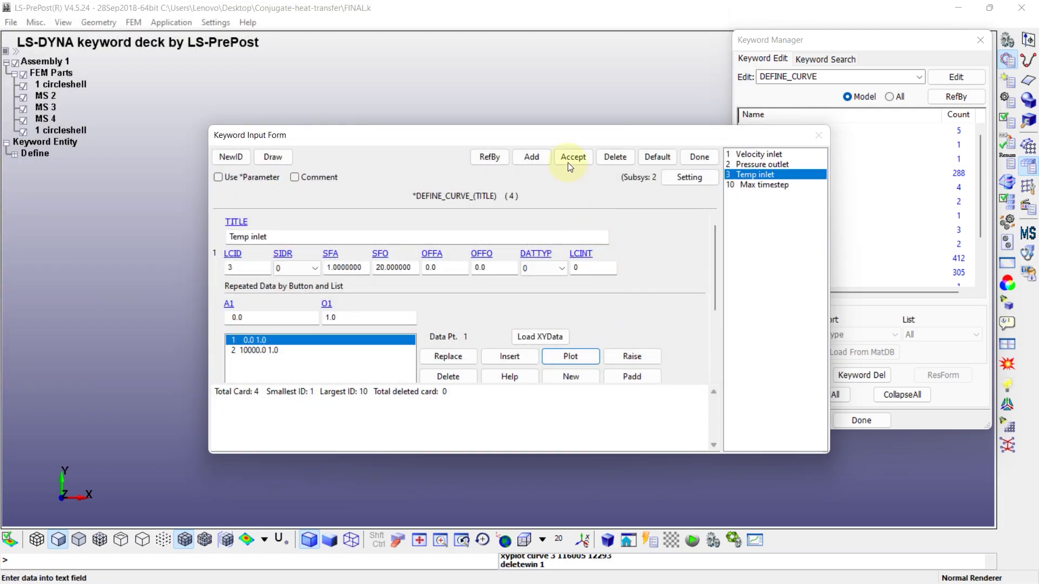
Step: Add another load curve with curve ID 4 and the title "Temp Cylinder"
left_click(531, 157)
left_click(267, 236)
type("Temp")
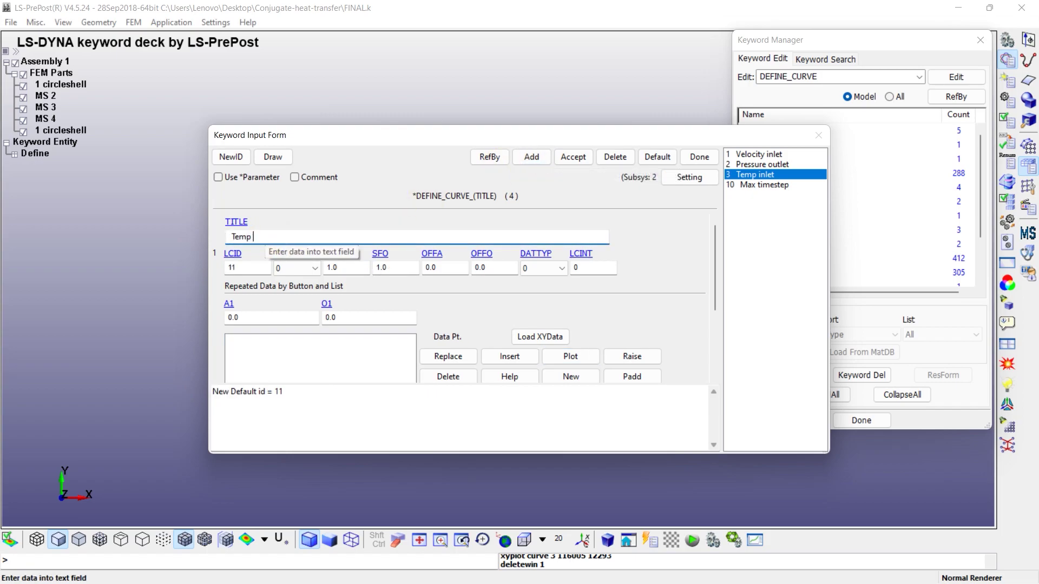
type(" Cylinder")
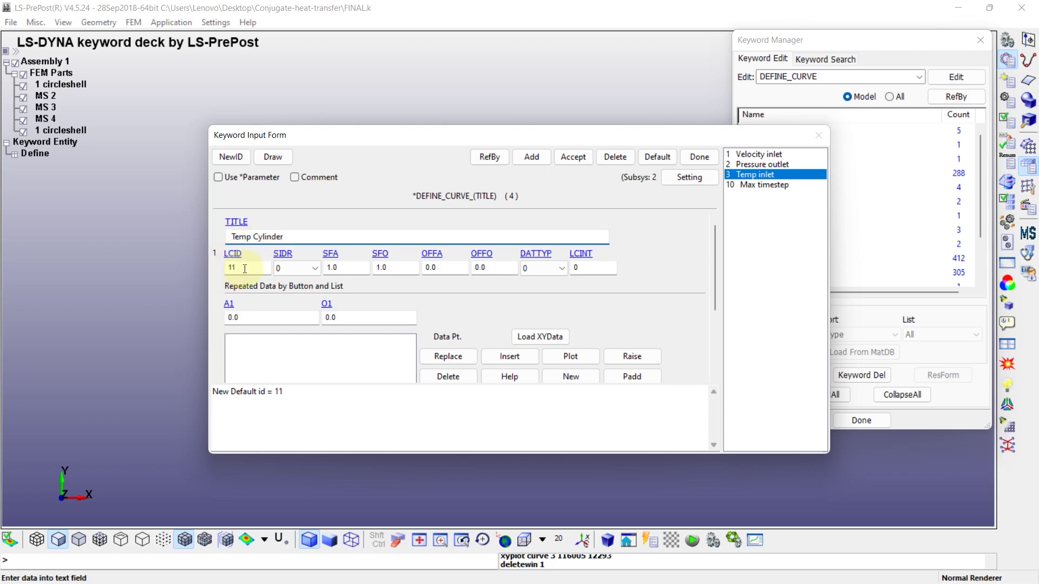
left_click_drag(248, 267, 210, 268)
type("4")
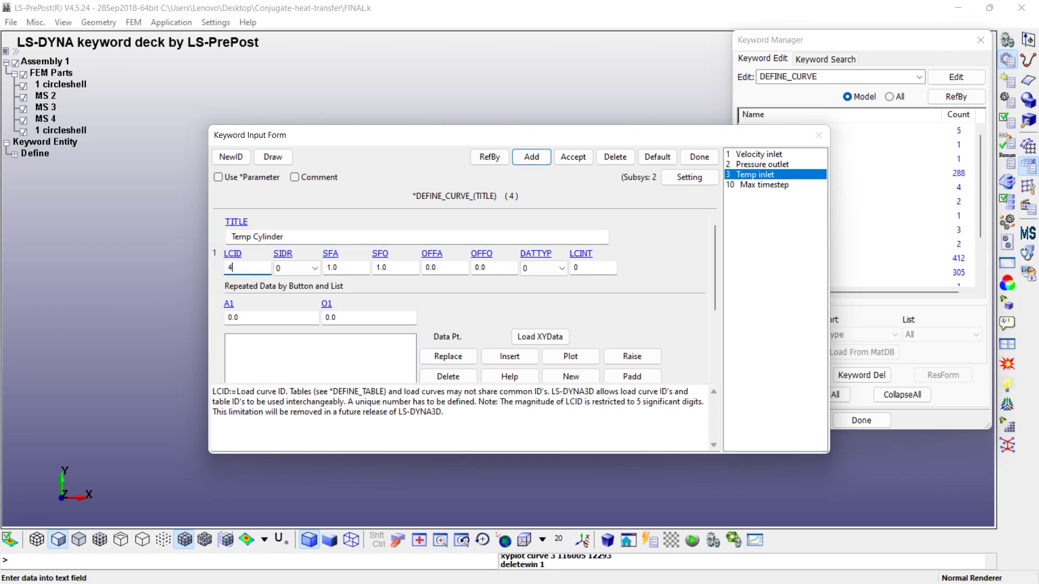
Step: Insert the data points 0, 1 and 10000, 1 into the Temp Cylinder curve
left_click_drag(351, 317, 303, 318)
type("1")
left_click(505, 360)
type("10000")
left_click(503, 356)
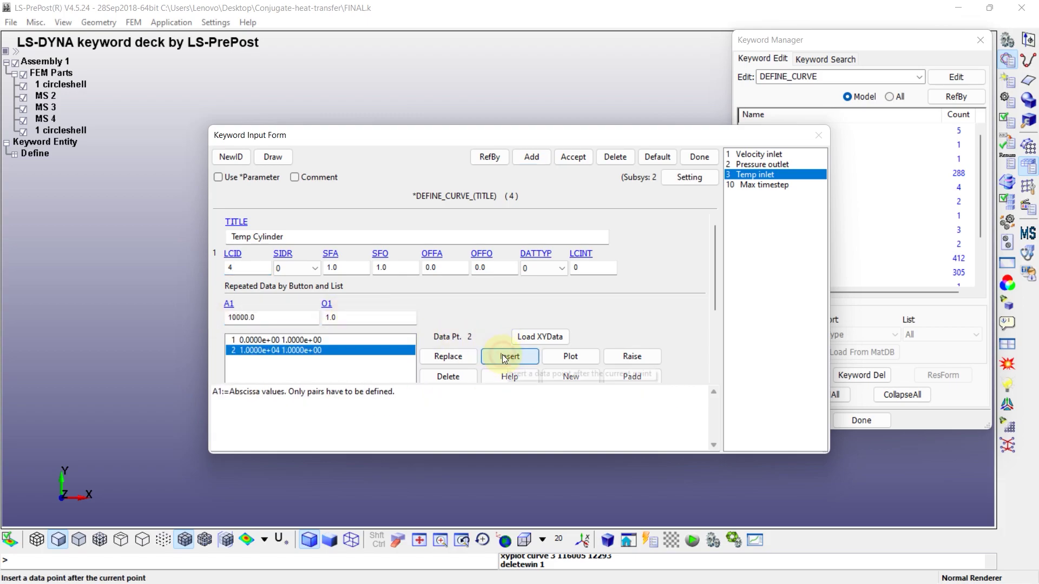
Step: Set the Temp Cylinder curve's ordinate scale factor SFO to 80, accept it, and check its plot before closing the curve form
left_click_drag(411, 267, 373, 268)
type("80")
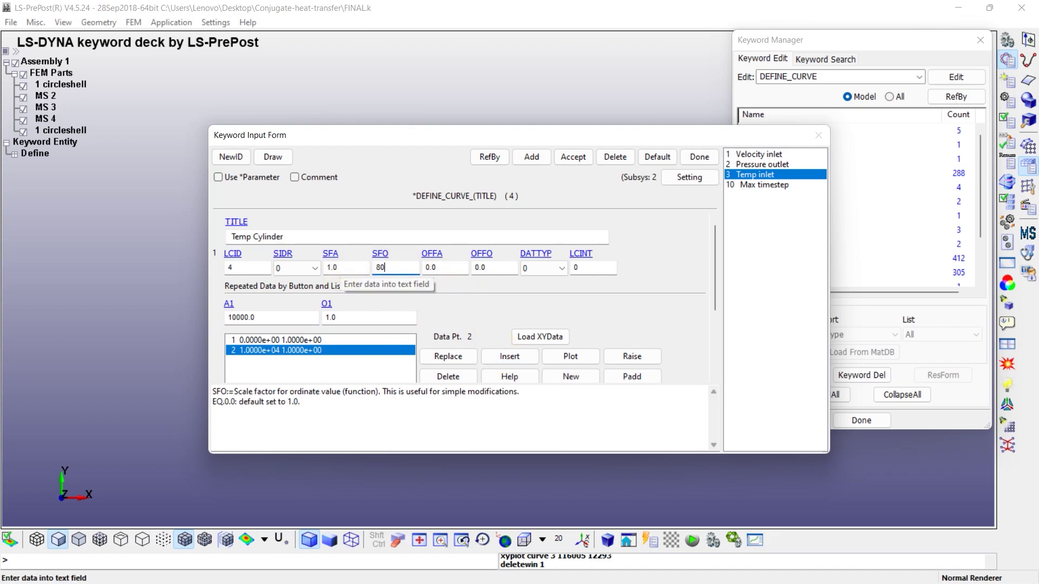
left_click(570, 158)
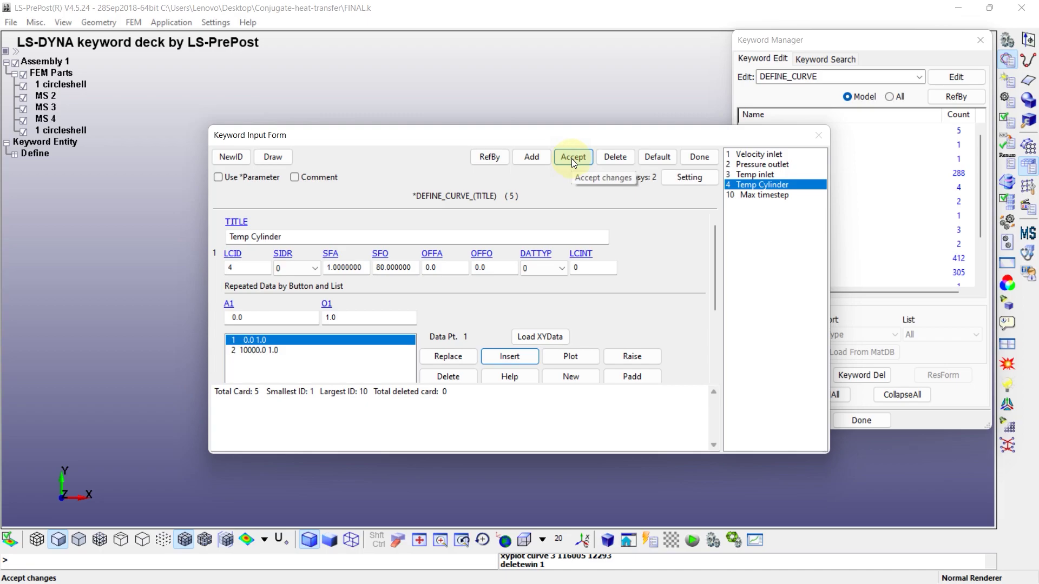
left_click(581, 359)
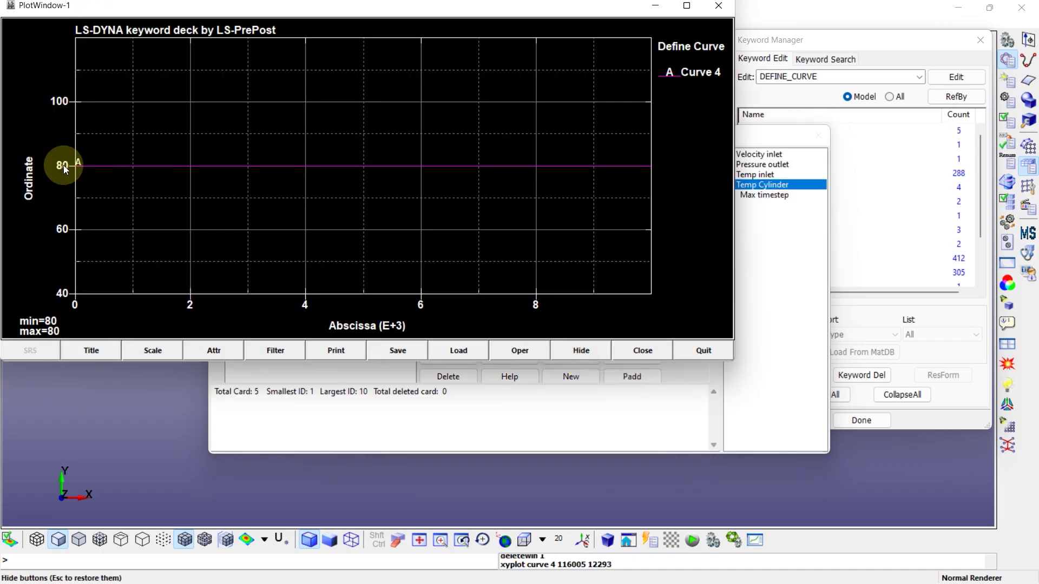
left_click(692, 350)
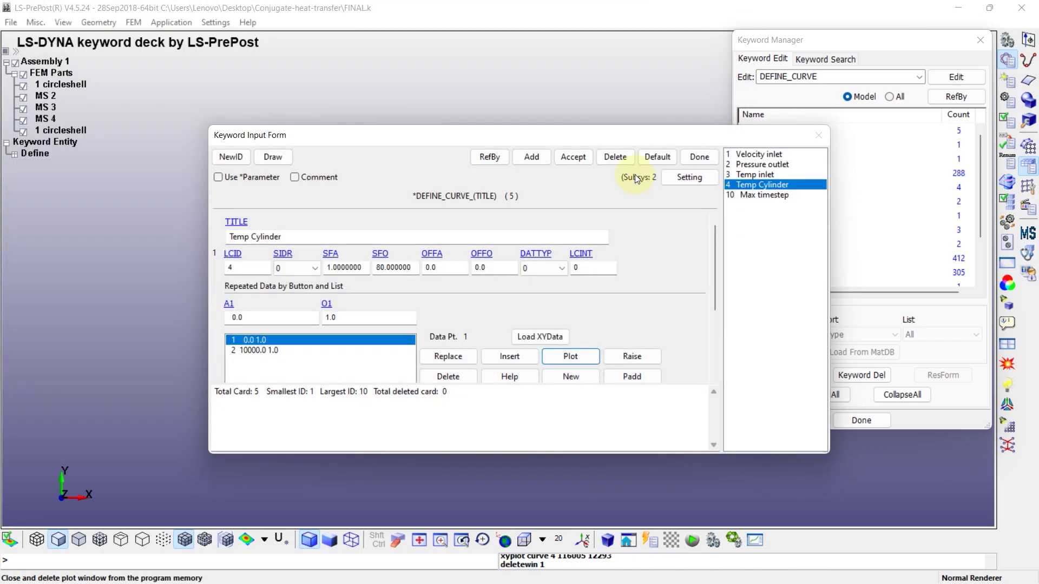
left_click(696, 156)
Step: Start an ICFD_BOUNDARY_CONJ_HEAT card from the full keyword list and insert ICFD part 4 as its PID
left_click(743, 144)
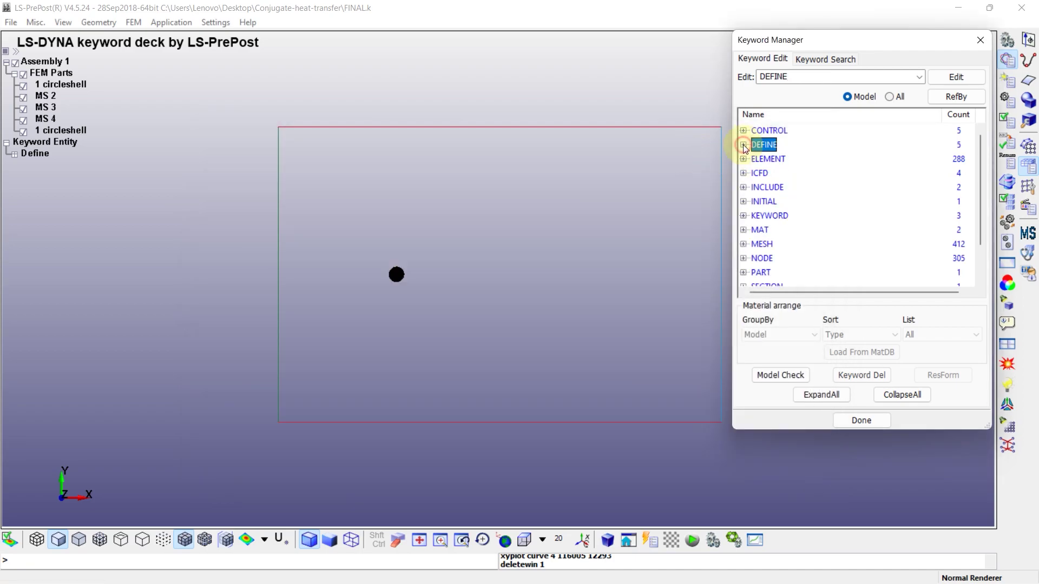
left_click(745, 173)
left_click(890, 96)
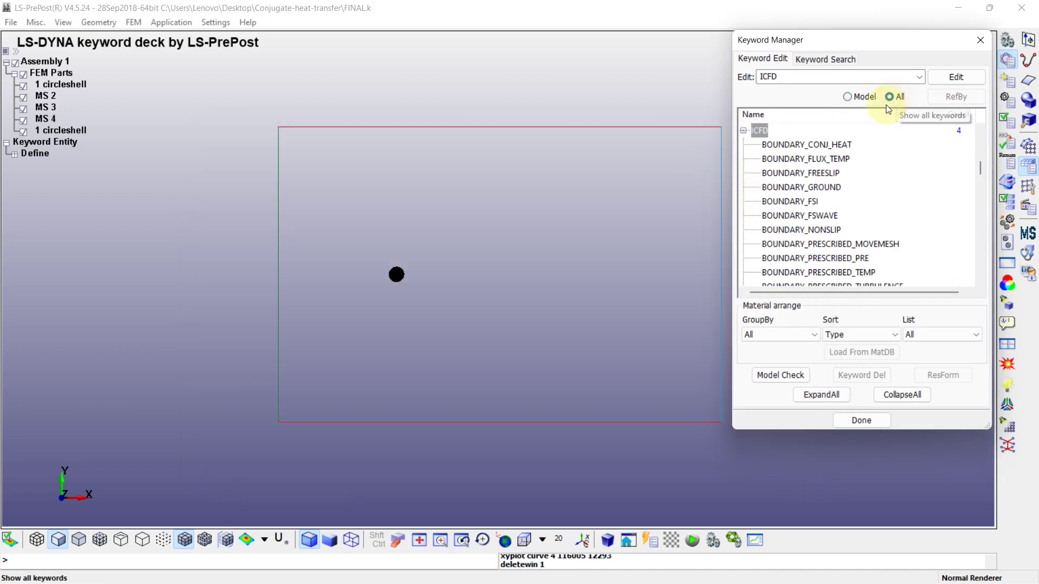
left_click(831, 145)
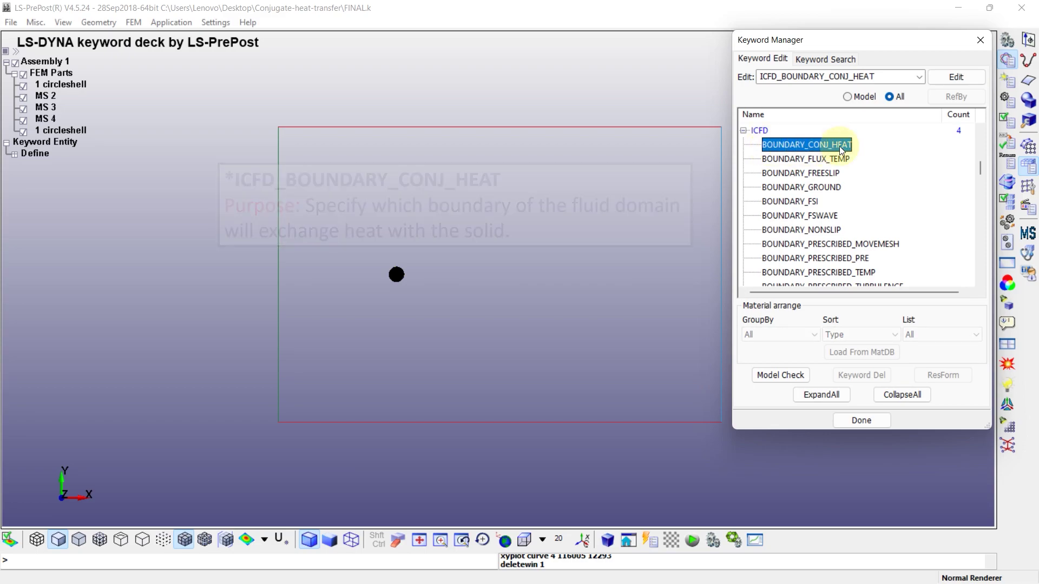
double_click(820, 145)
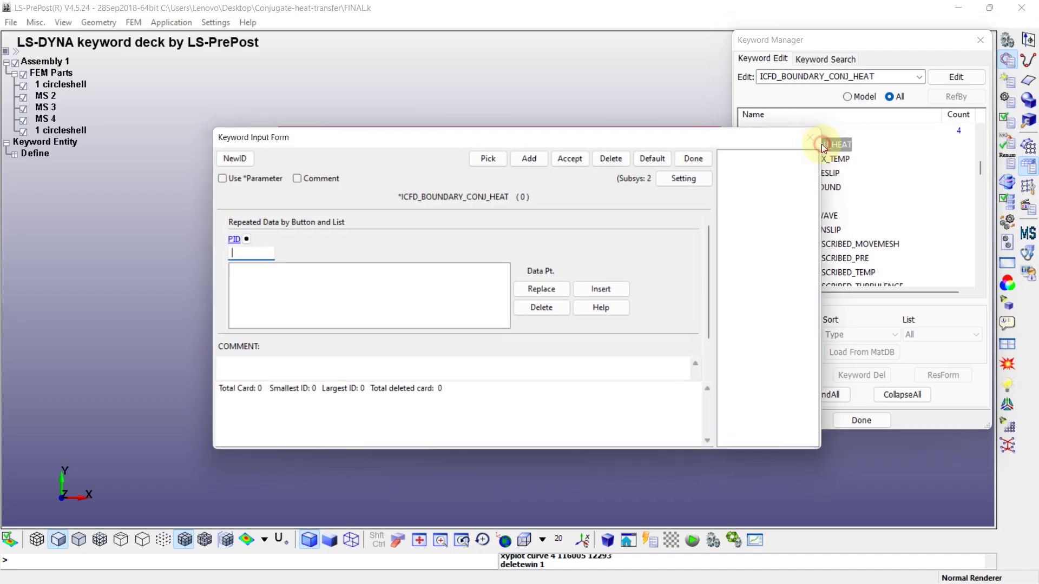
left_click(256, 238)
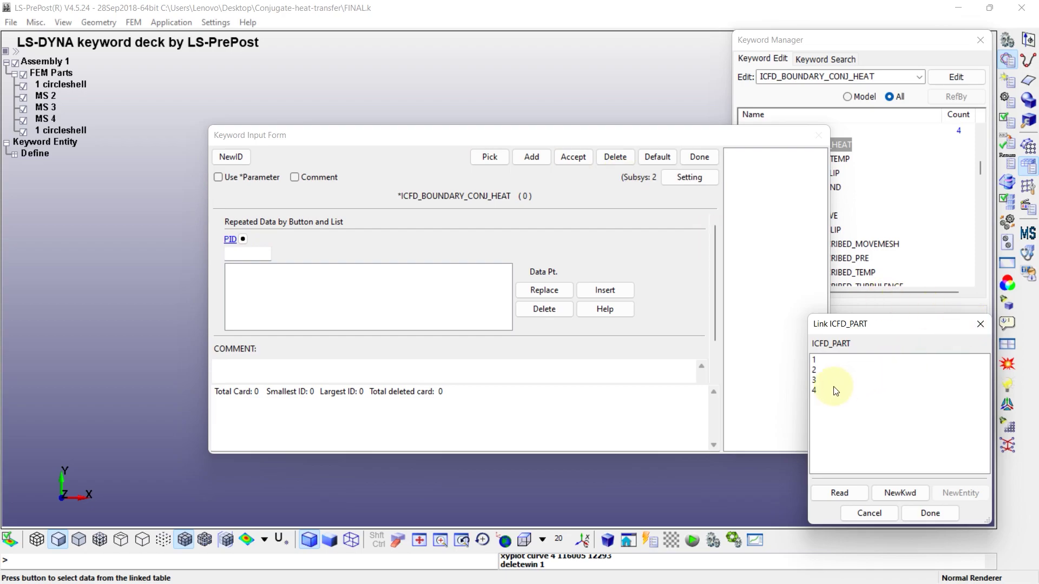
double_click(816, 391)
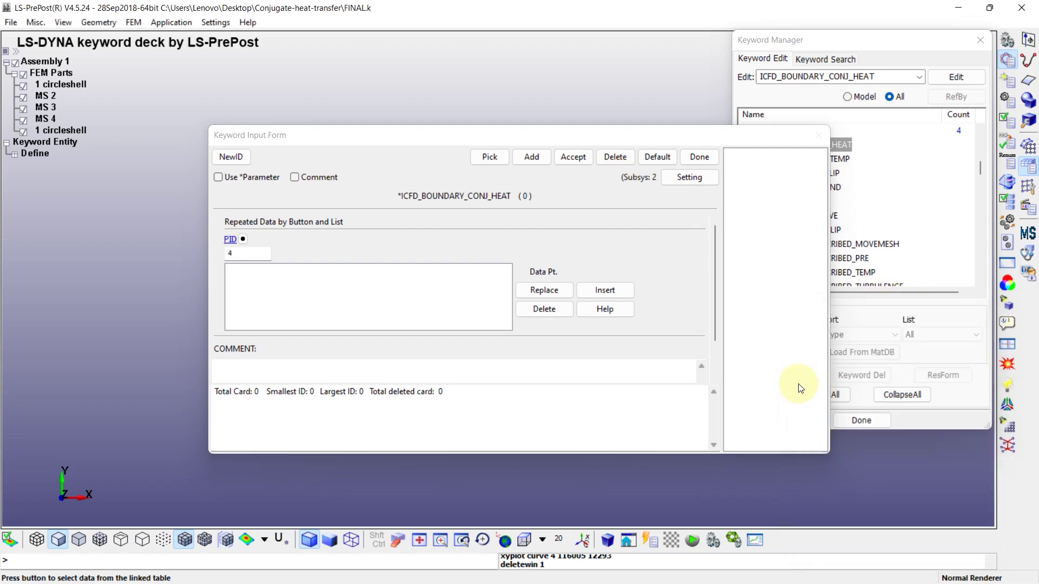
left_click(605, 291)
Step: Highlight part MS 4 in the model and temporarily hide the first circleshell part to inspect the cylinder boundary
left_click_drag(541, 135, 536, 354)
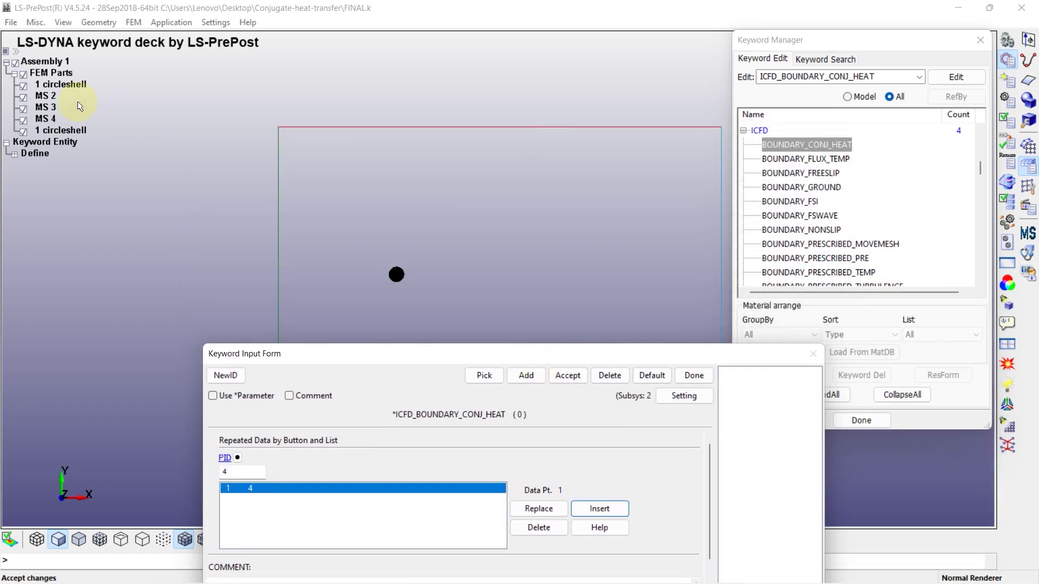
left_click(45, 118)
left_click_drag(442, 355, 431, 450)
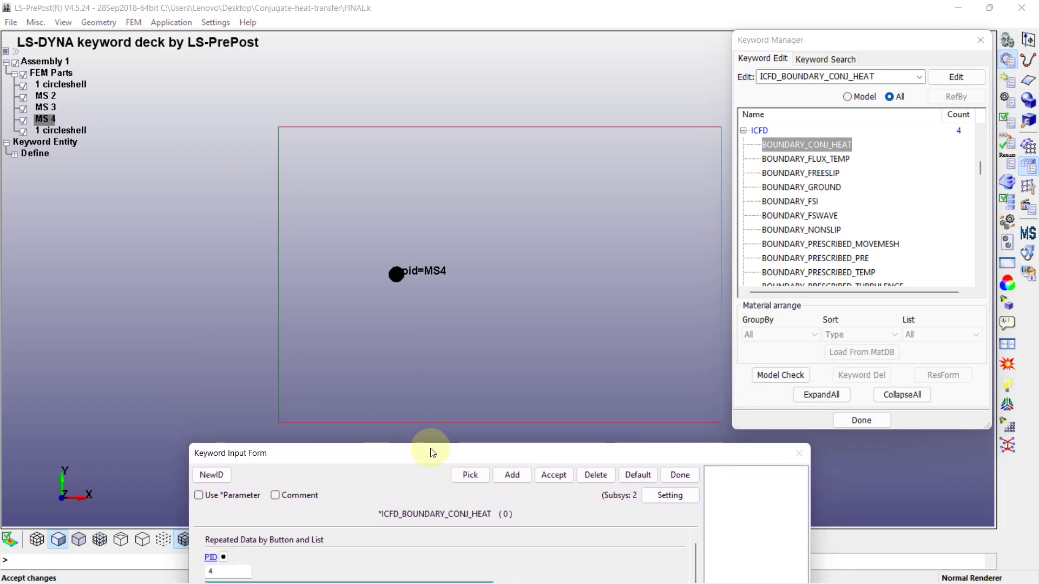
scroll(384, 278, "up", 10)
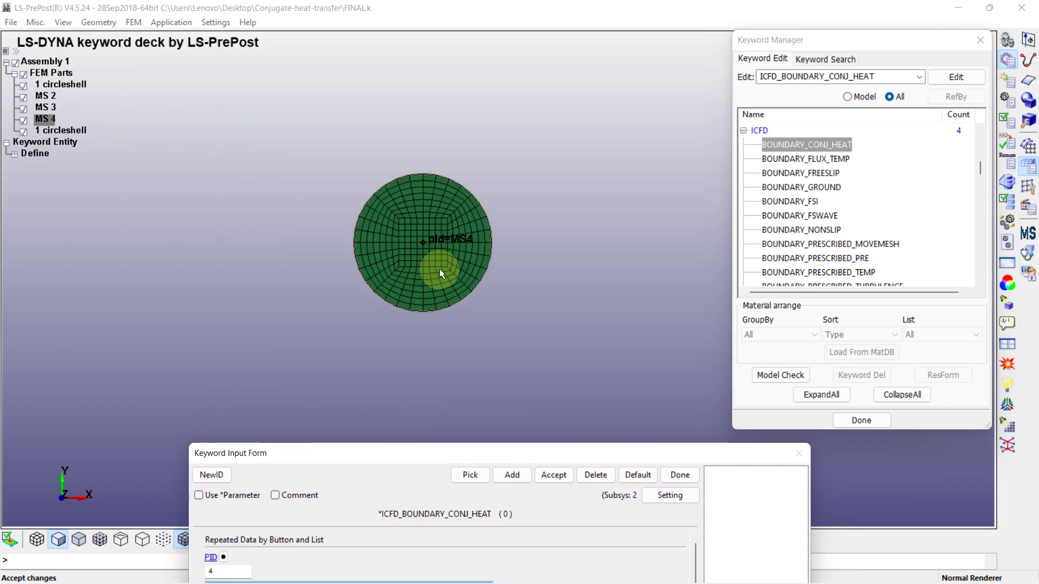
left_click(23, 86)
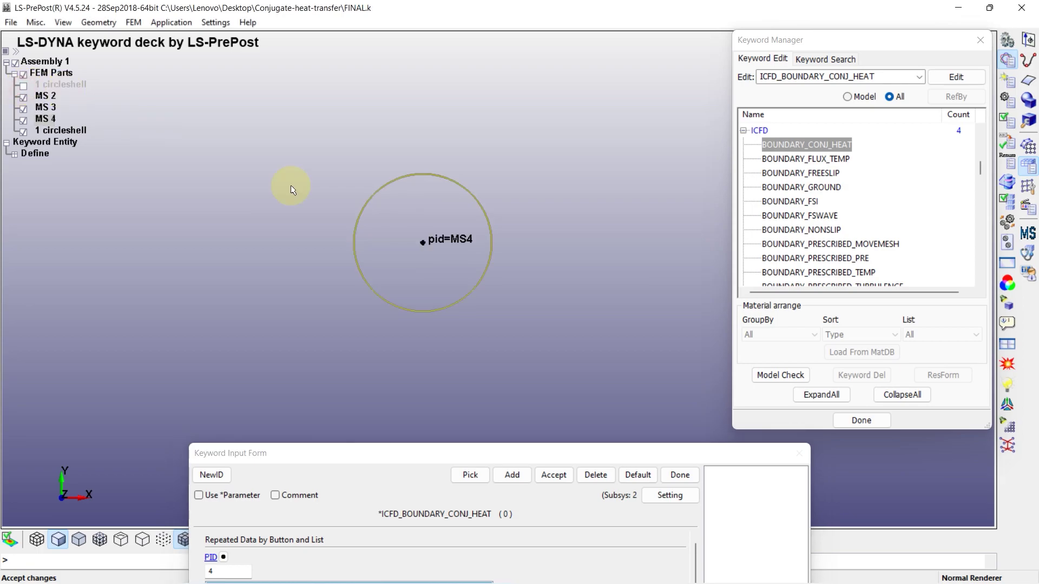
left_click(23, 87)
Step: Accept the conjugate heat boundary card for part 4 and close its form
left_click_drag(457, 454, 412, 146)
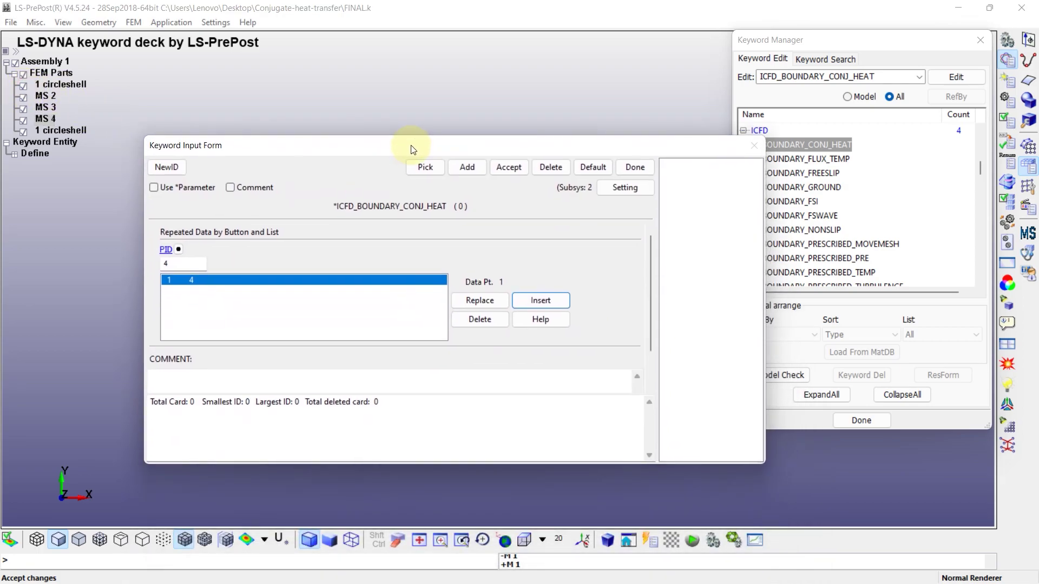
left_click(501, 167)
left_click(634, 168)
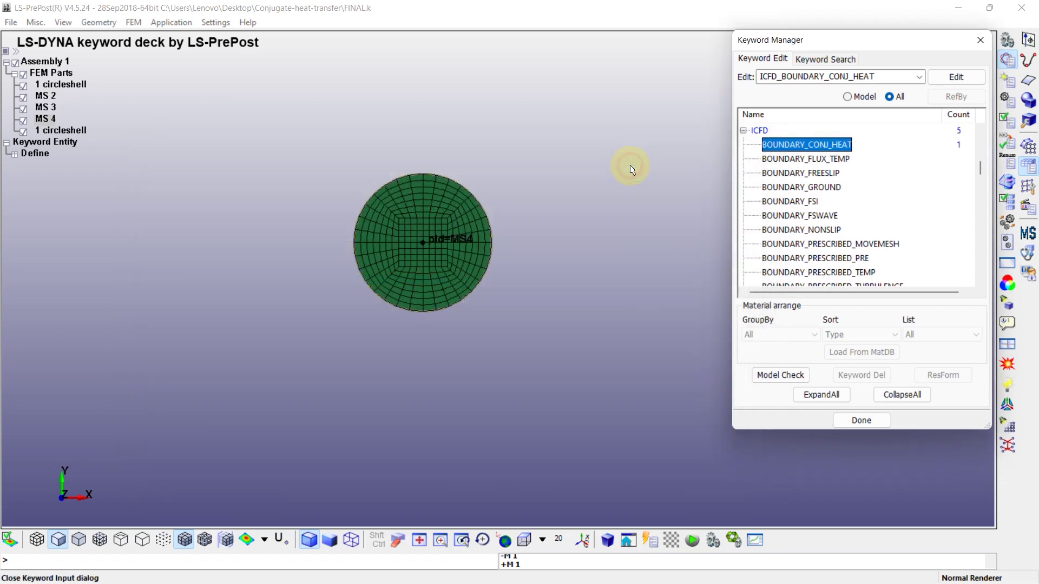
Step: Define and accept an ICFD_BOUNDARY_FREESLIP card for ICFD part 3, and highlight part MS 3 in the model to check it
left_click(800, 174)
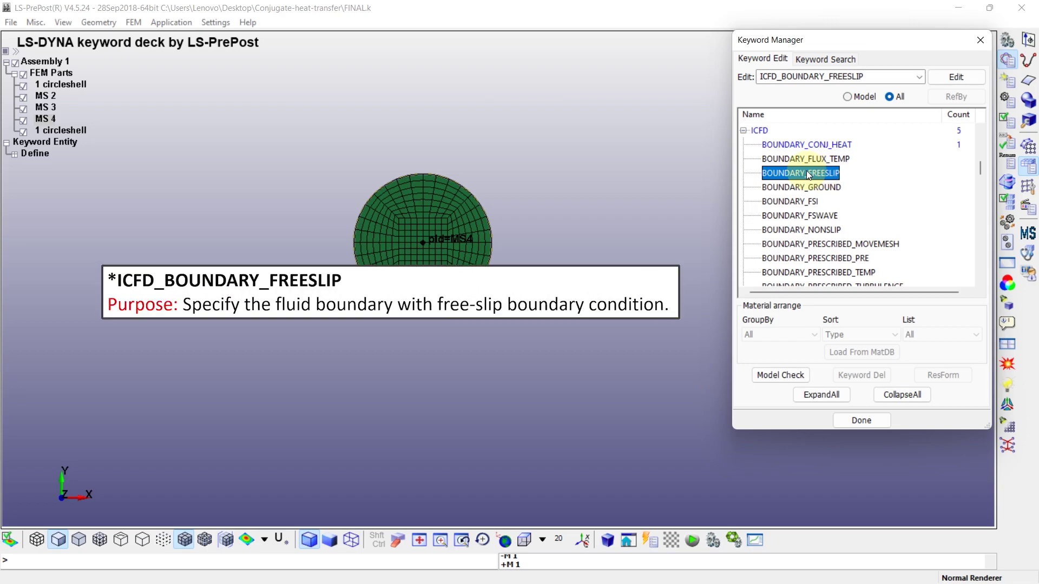
double_click(806, 173)
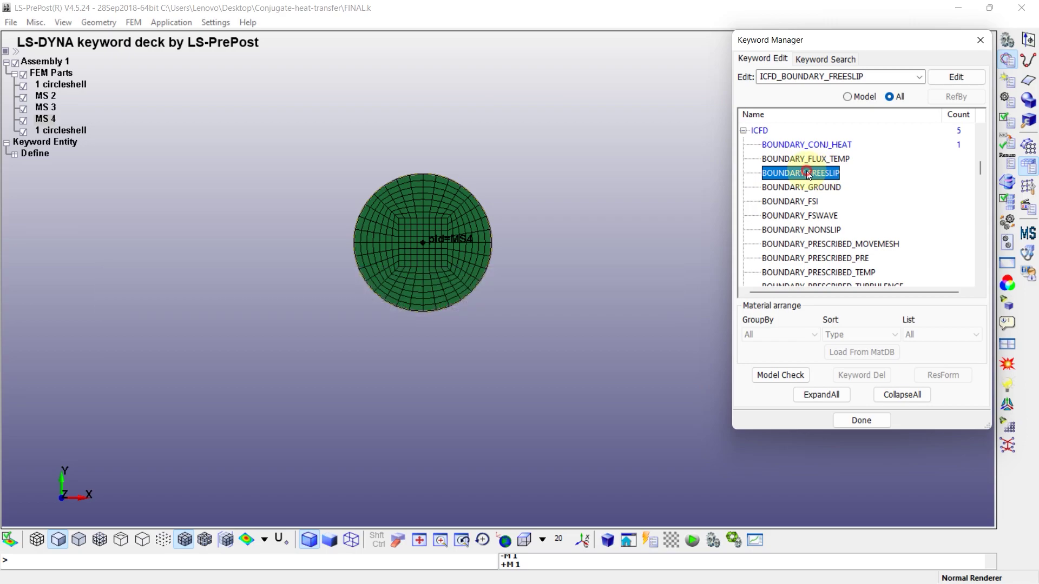
left_click(230, 238)
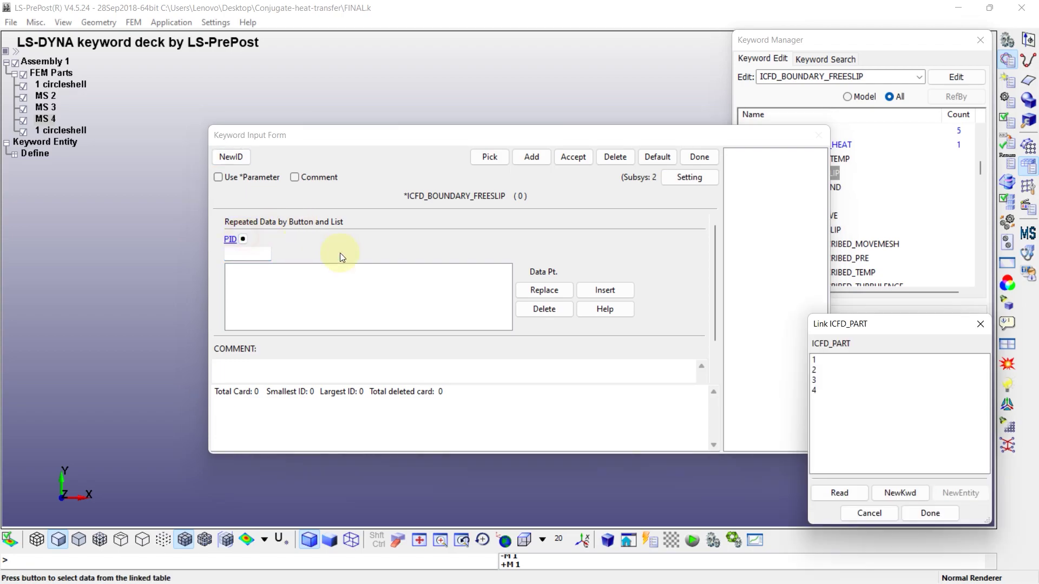
left_click(813, 380)
left_click(929, 513)
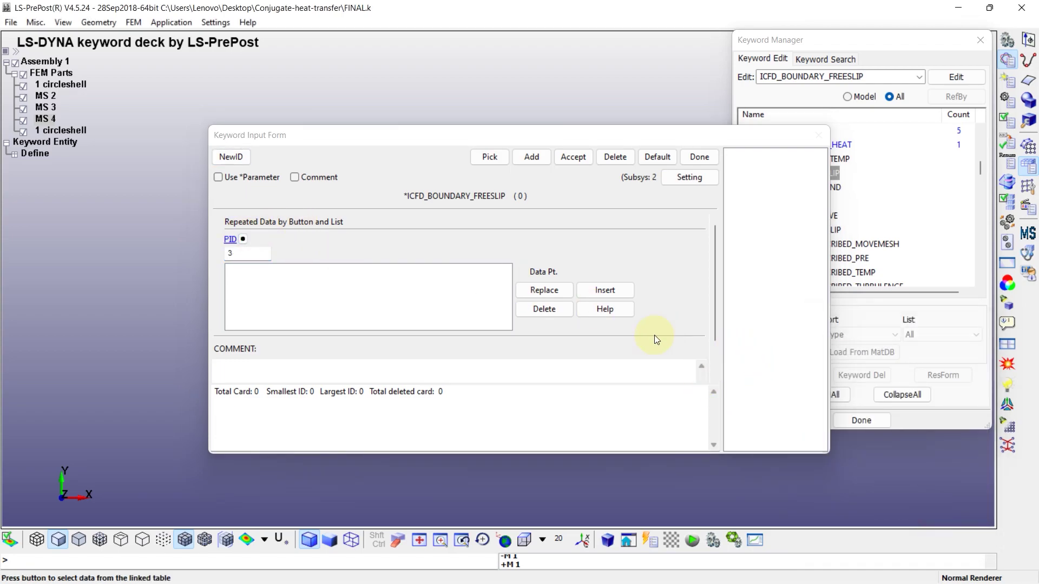
left_click(615, 292)
left_click(573, 157)
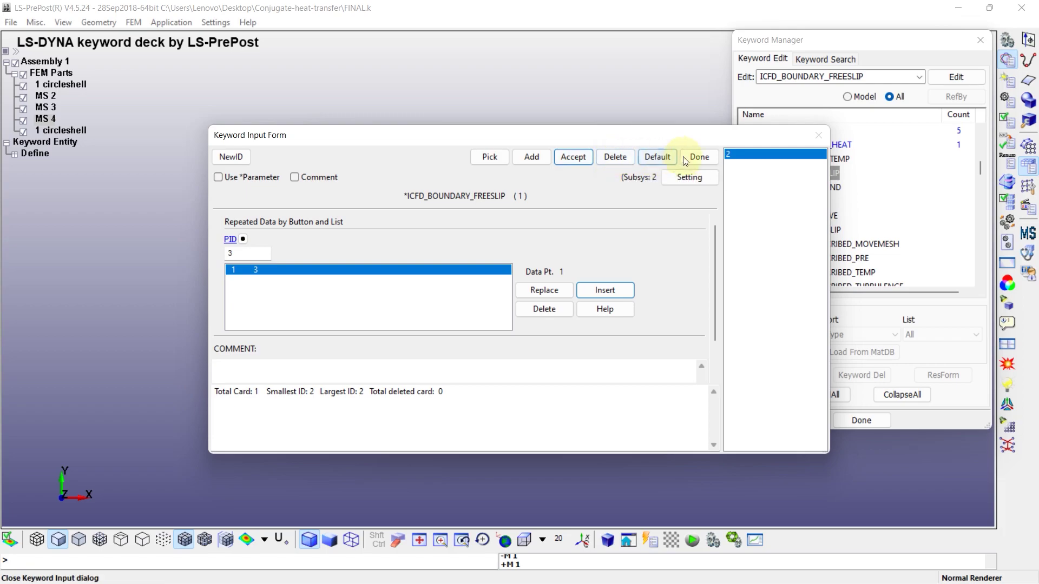
left_click(698, 157)
scroll(529, 250, "down", 5)
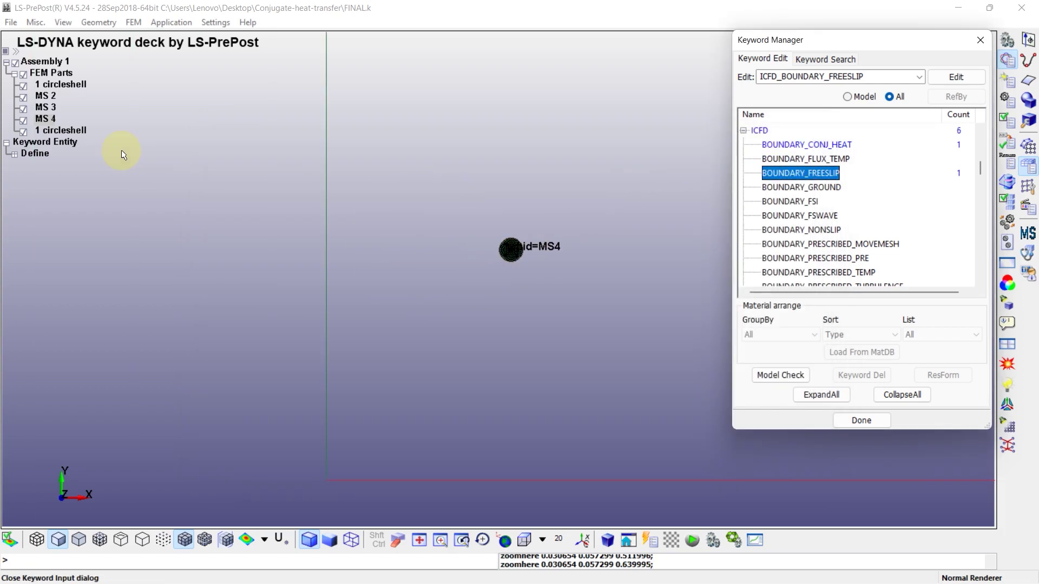
left_click(51, 111)
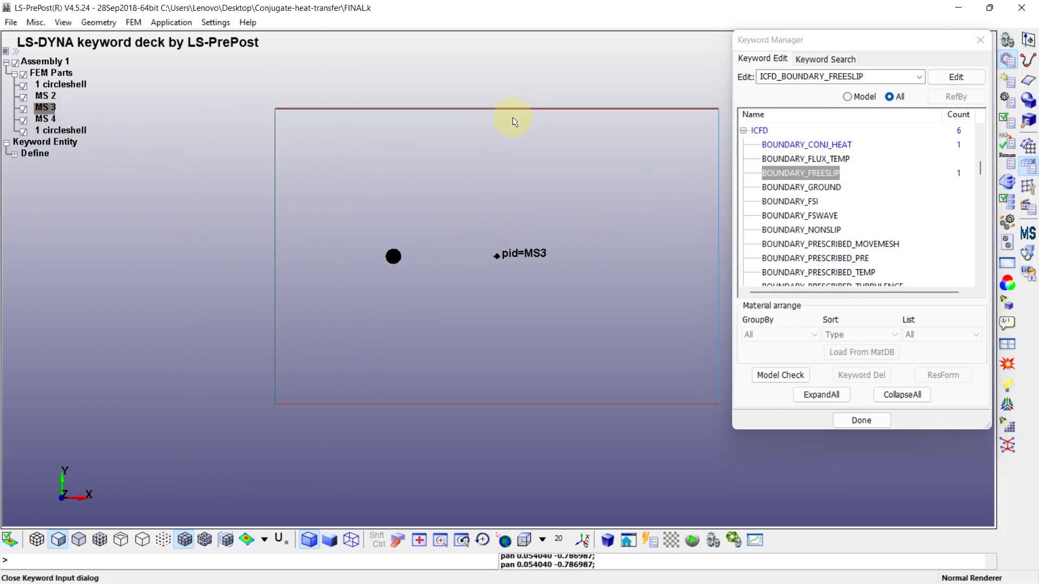
Step: Define an ICFD_BOUNDARY_FSI card with ICFD part 4 as its PID, and accept it
left_click(796, 202)
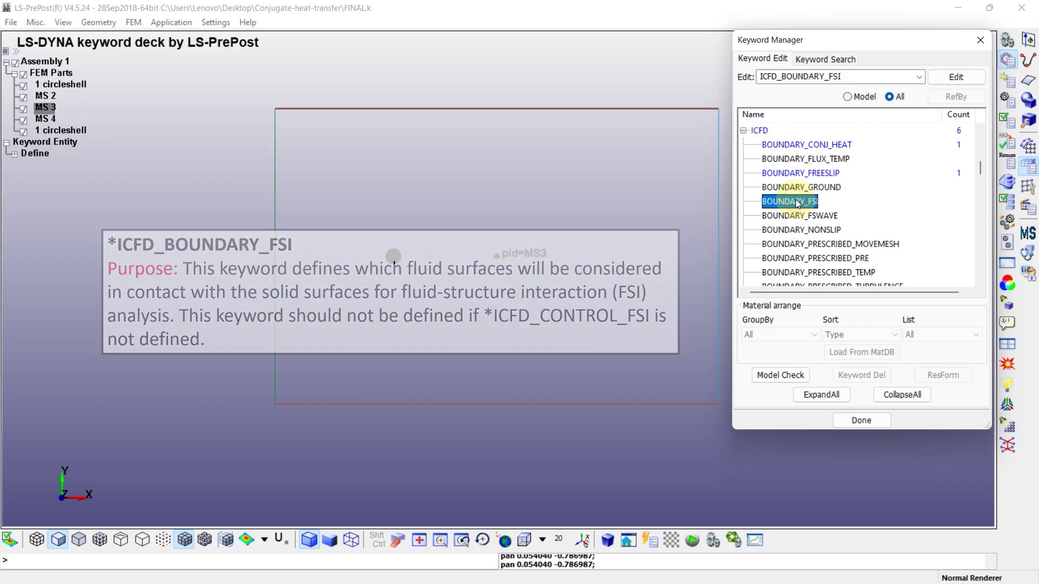
double_click(793, 203)
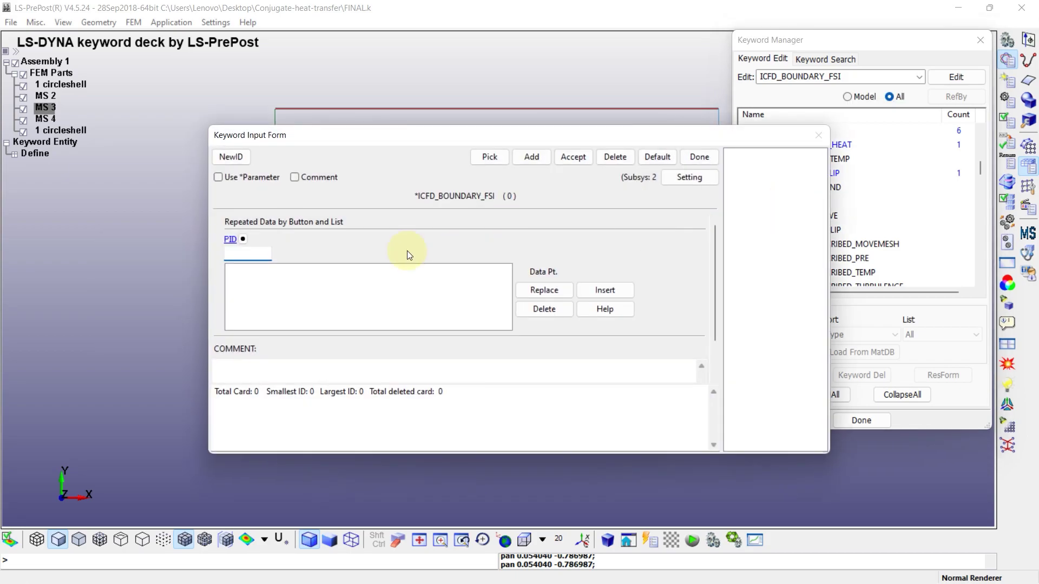
left_click(230, 239)
double_click(815, 391)
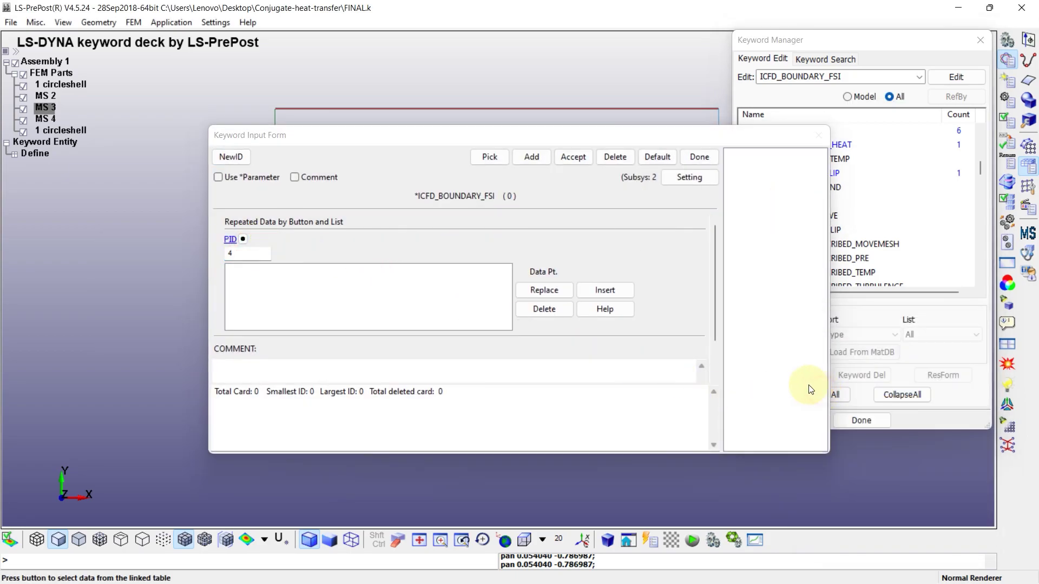
left_click(611, 292)
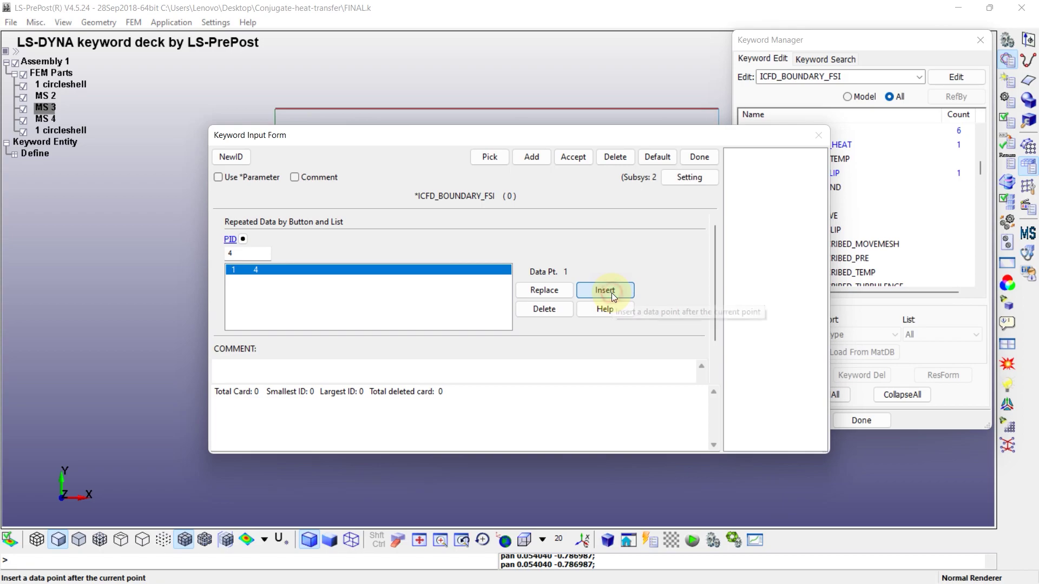
left_click(571, 158)
left_click(698, 157)
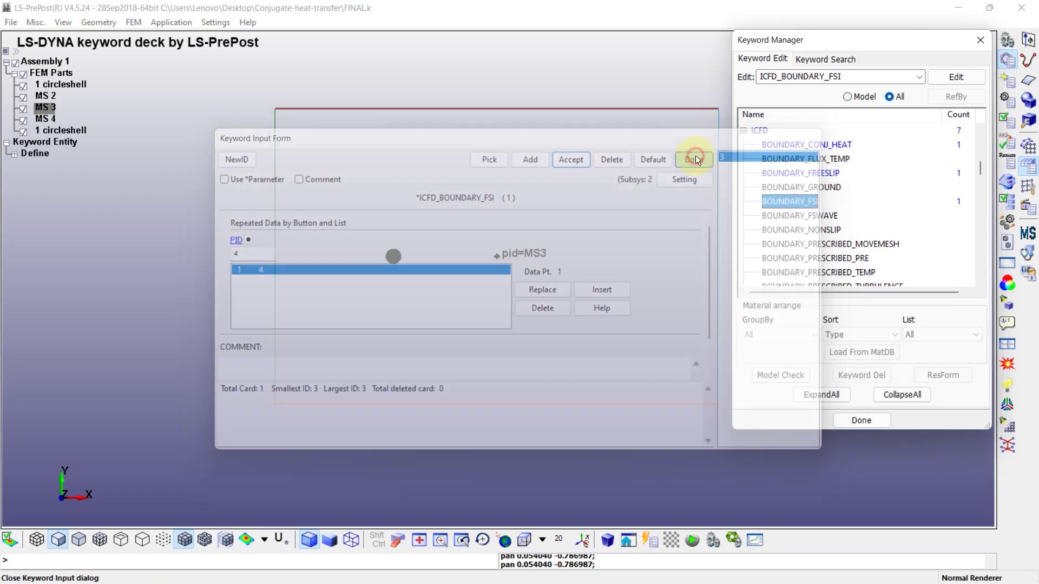
Step: Define an ICFD_BOUNDARY_NONSLIP card with ICFD part 4 as its PID, and accept it
double_click(819, 231)
left_click(244, 239)
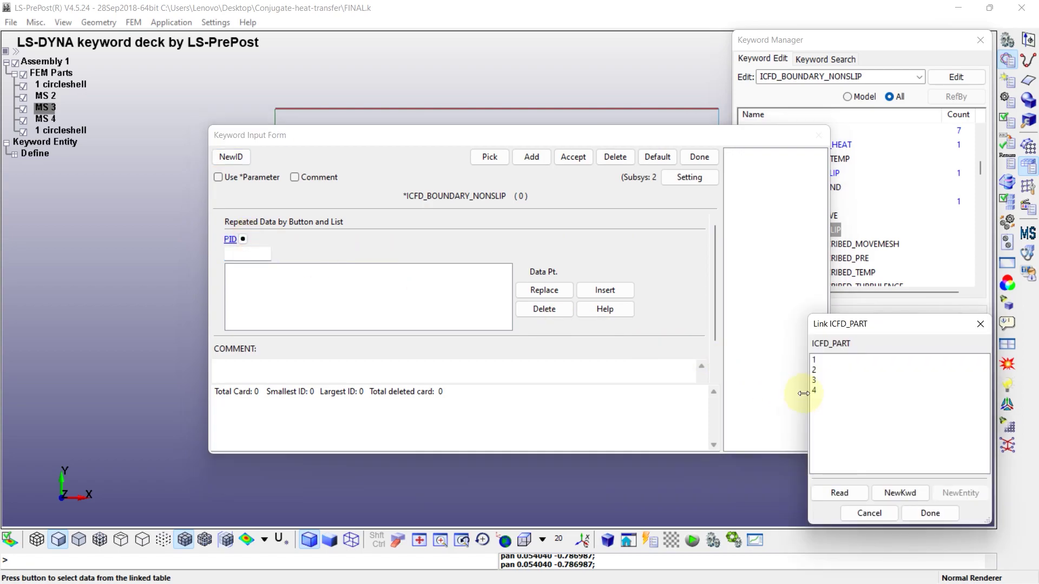
double_click(844, 391)
left_click(609, 291)
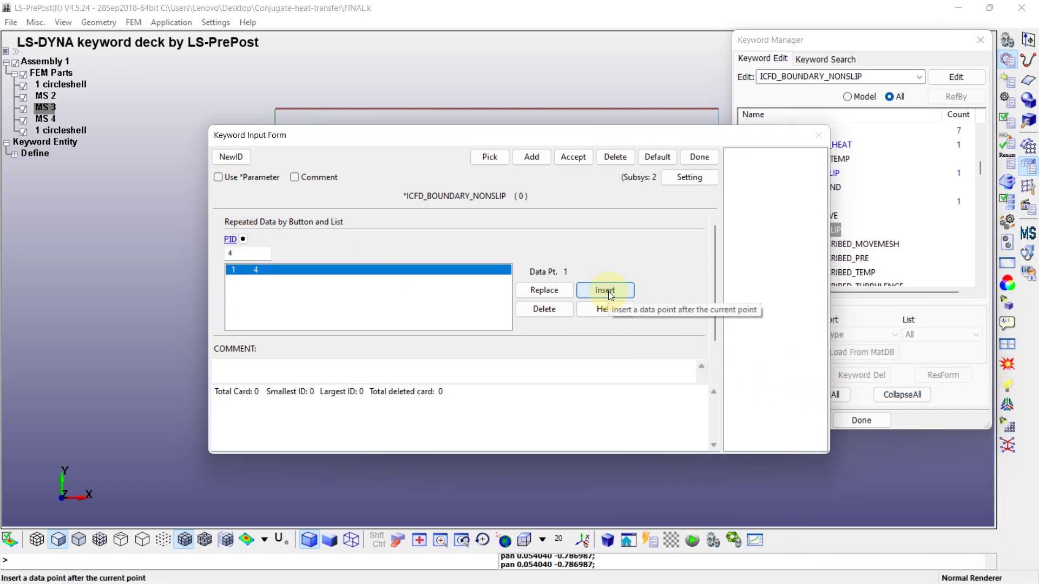
left_click(571, 157)
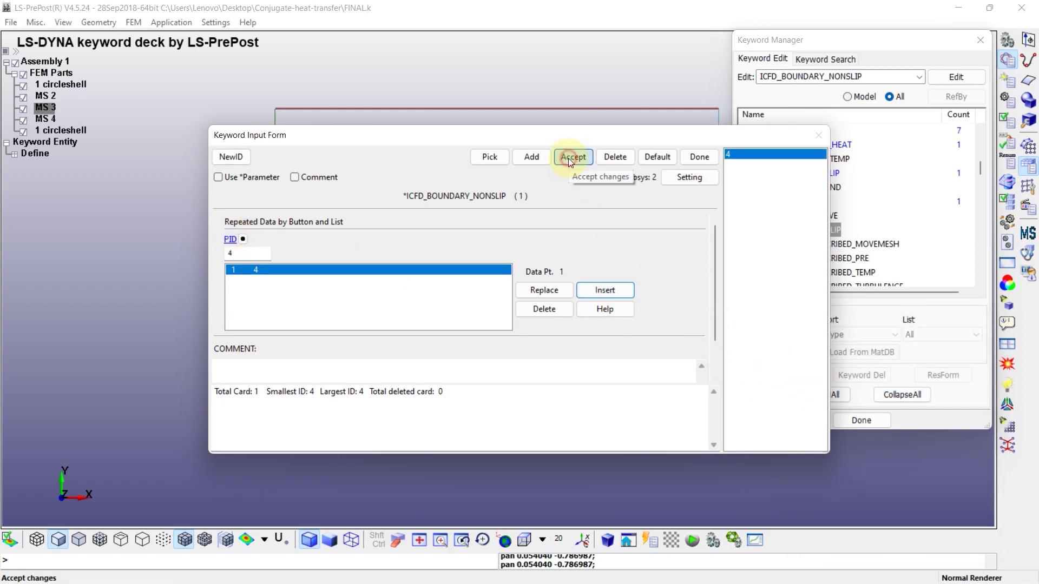
left_click(700, 156)
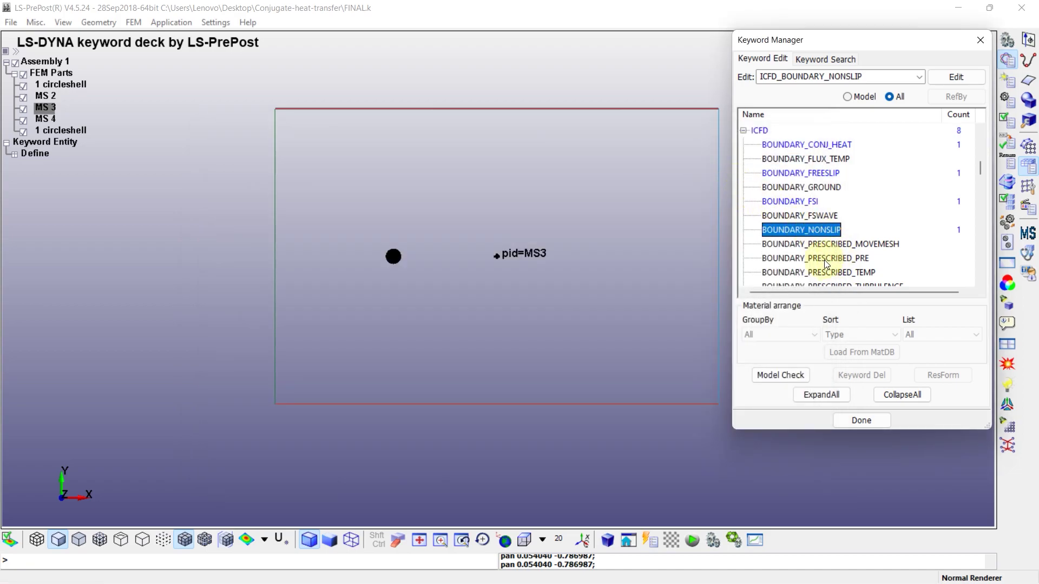
Step: Define and accept an ICFD_BOUNDARY_PRESCRIBED_PRE card with PID 2 and LCID 2, and highlight part MS 2 in the model to check it
left_click(778, 259)
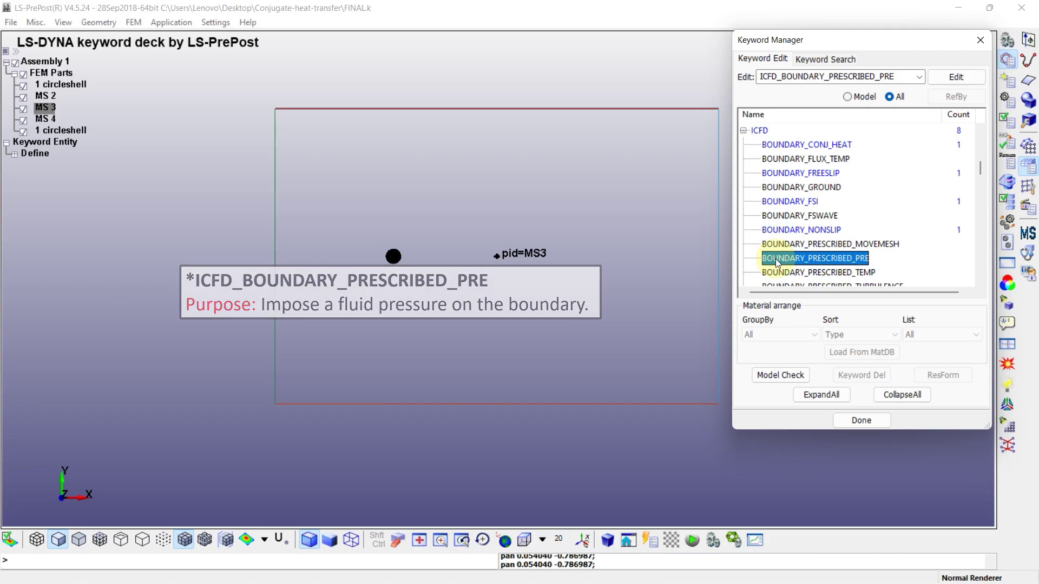
double_click(830, 259)
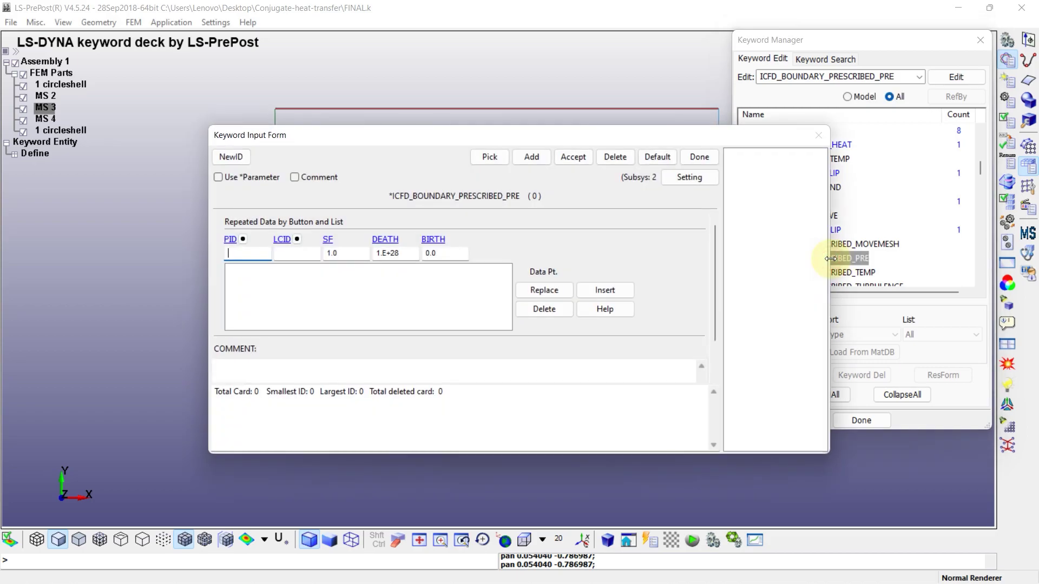
left_click(244, 241)
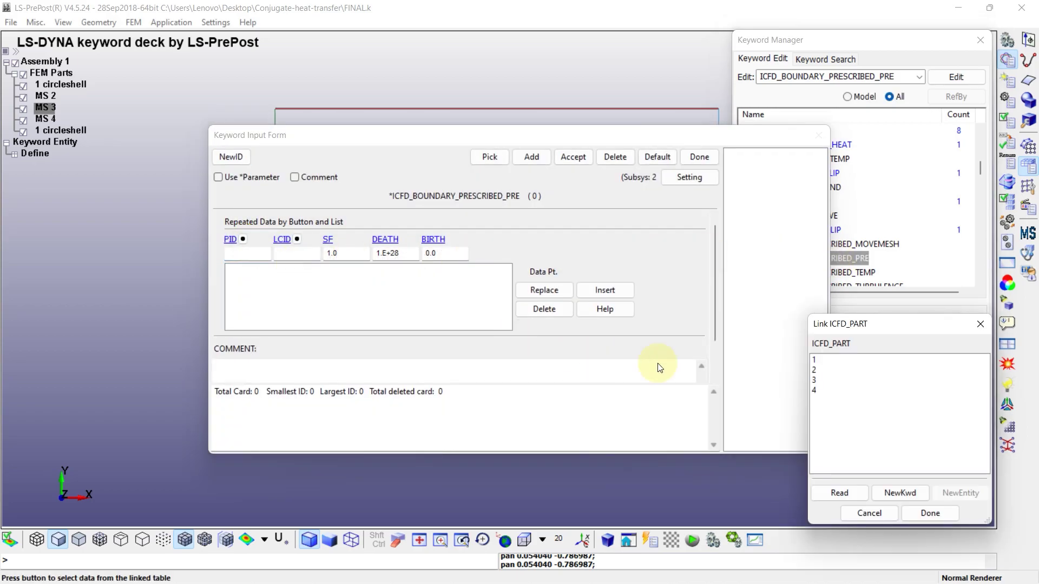
left_click(831, 371)
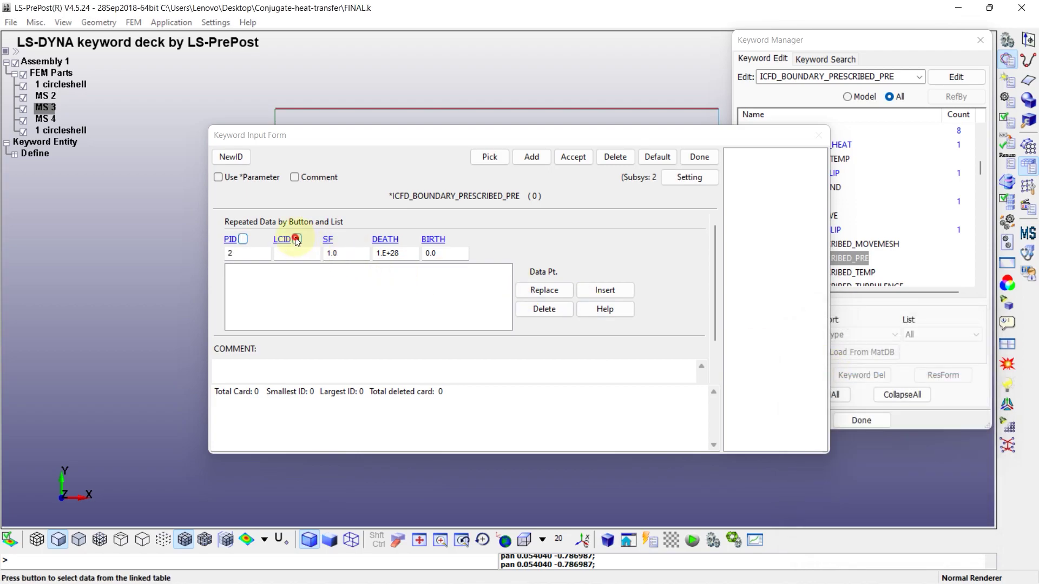
left_click(282, 239)
left_click(833, 370)
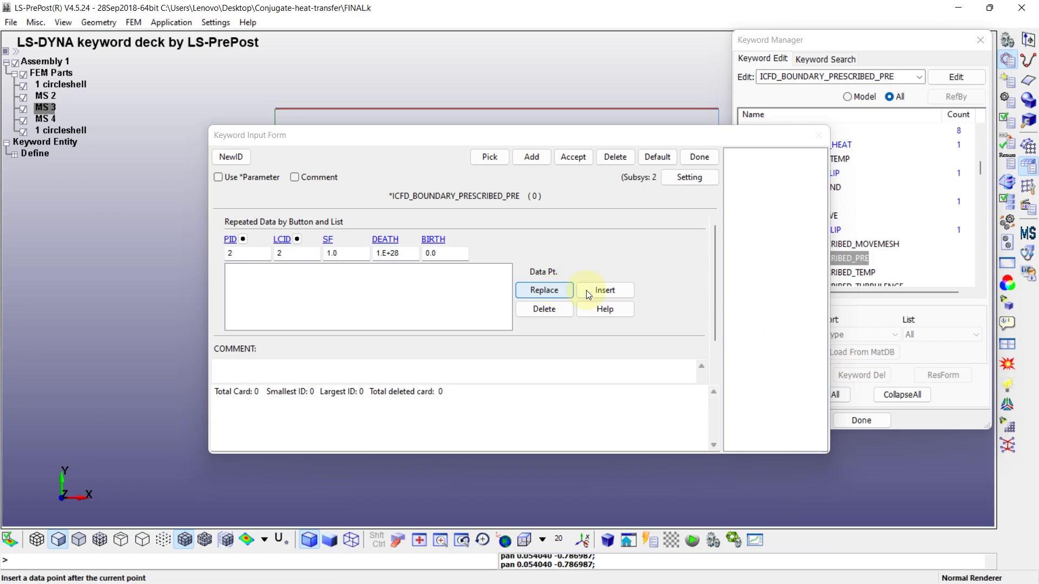
left_click(606, 289)
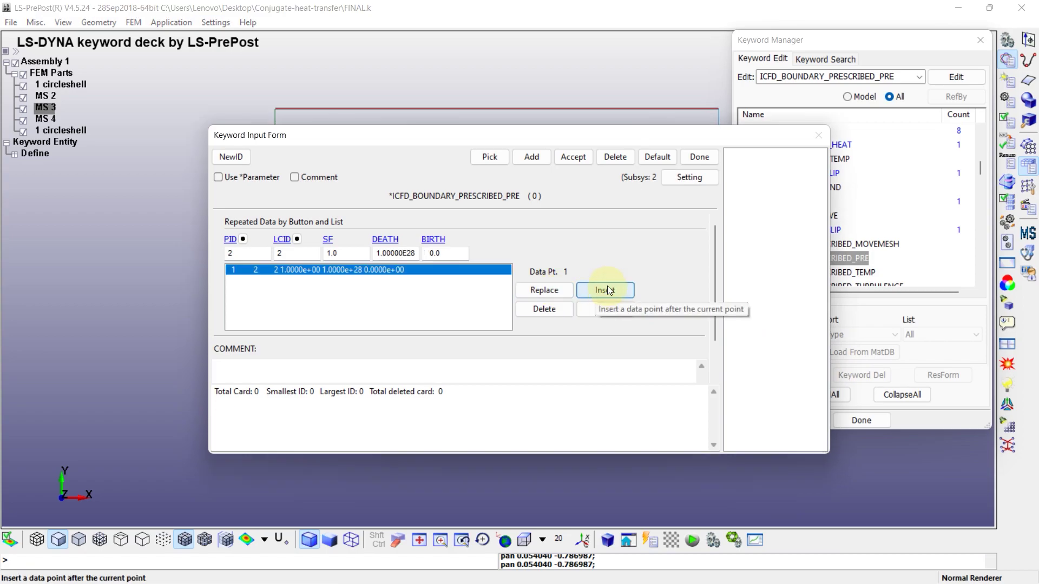
left_click(574, 156)
left_click(699, 158)
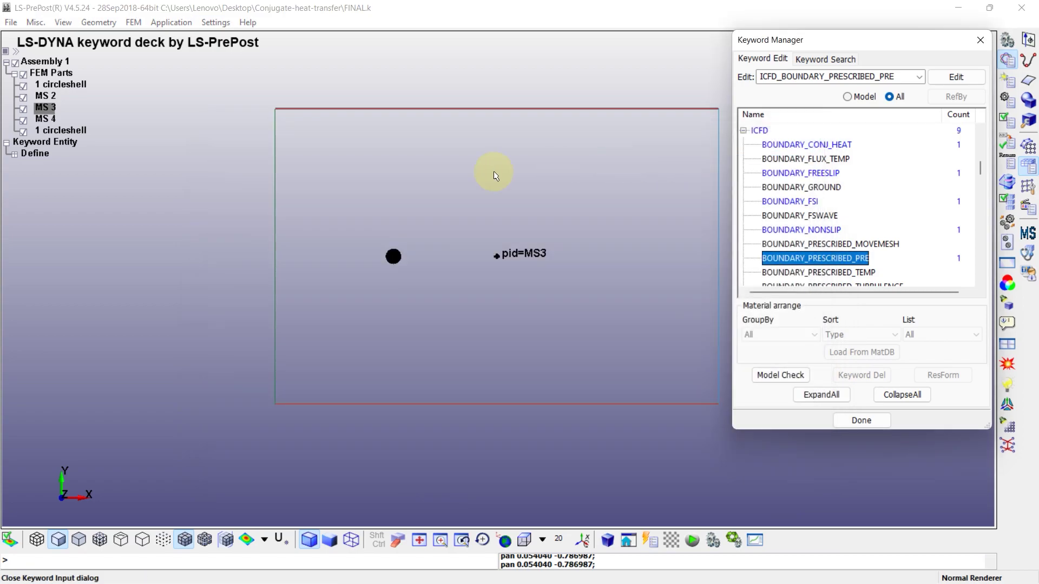
middle_click_drag(575, 242, 543, 253, "shift")
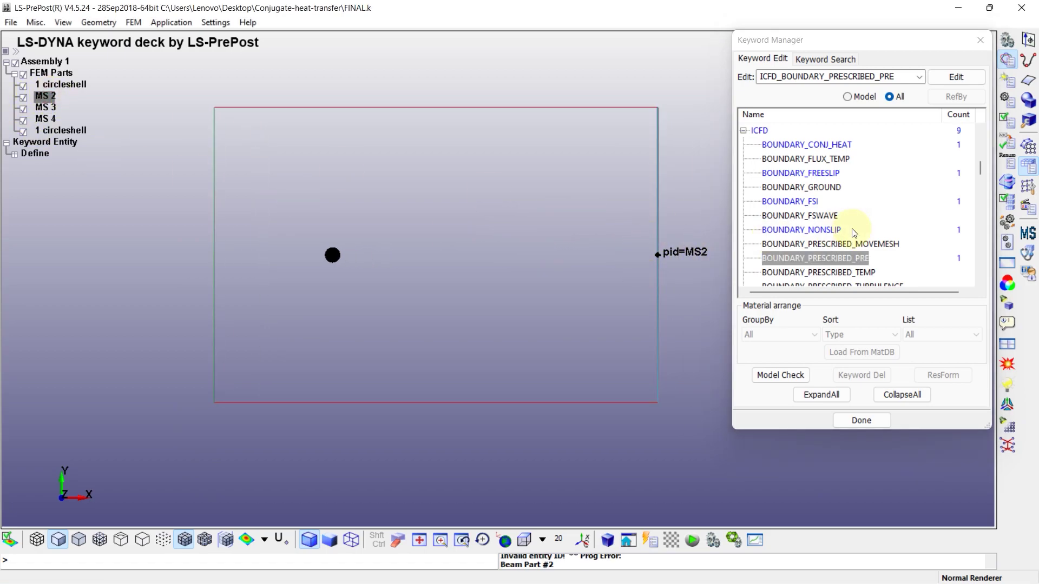
Step: Define and accept an ICFD_BOUNDARY_PRESCRIBED_TEMP card with PID 1 and load curve 3 (Temp inlet)
left_click(874, 203)
scroll(877, 211, "down", 2)
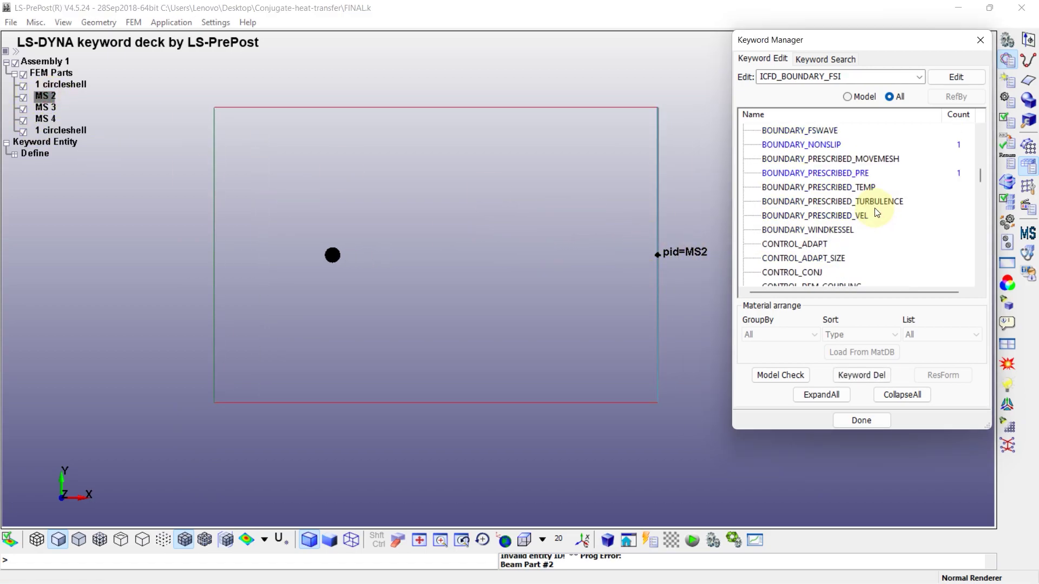
left_click(819, 188)
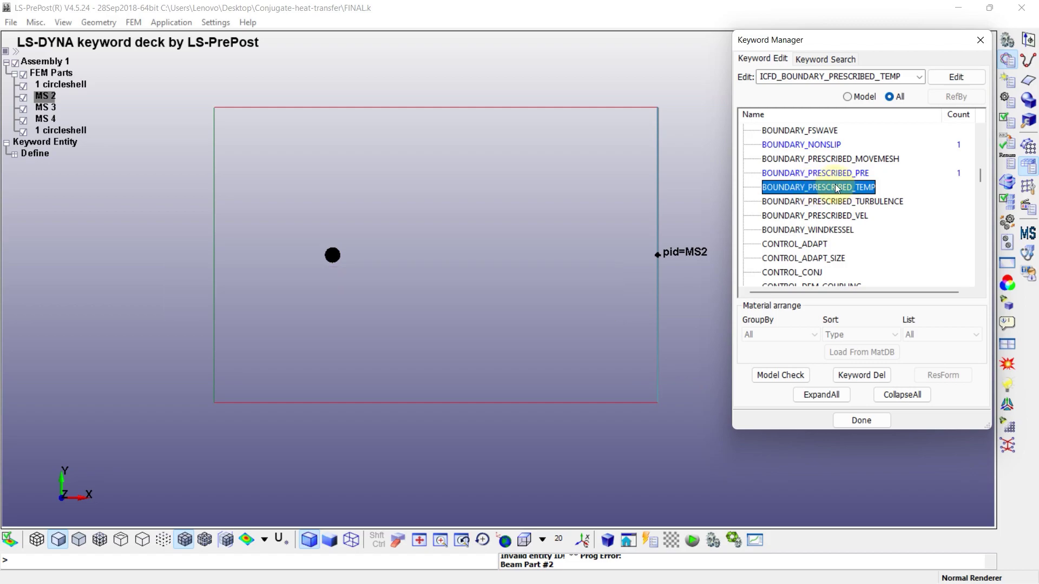
double_click(835, 186)
left_click(244, 239)
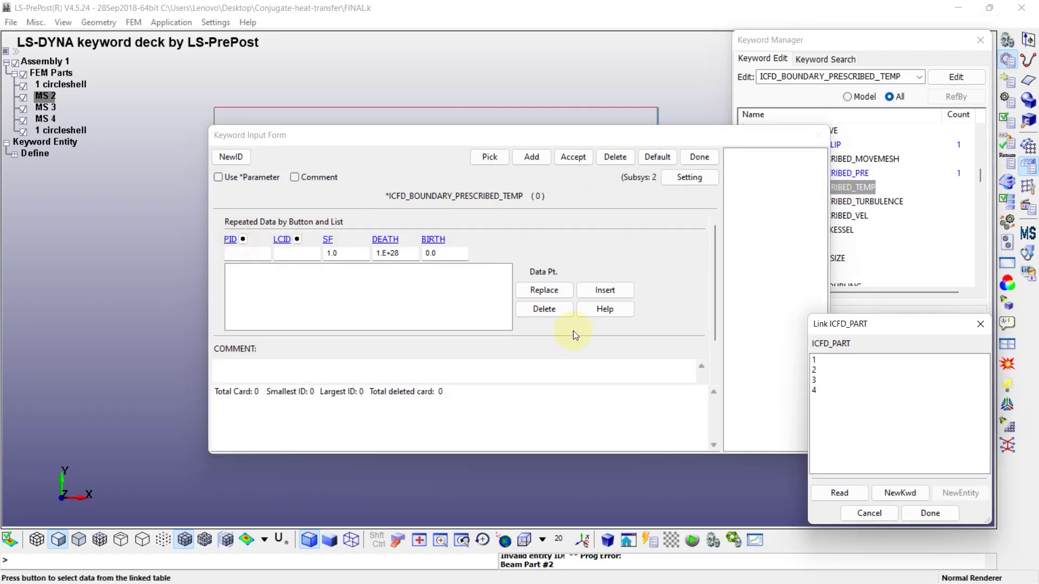
double_click(828, 360)
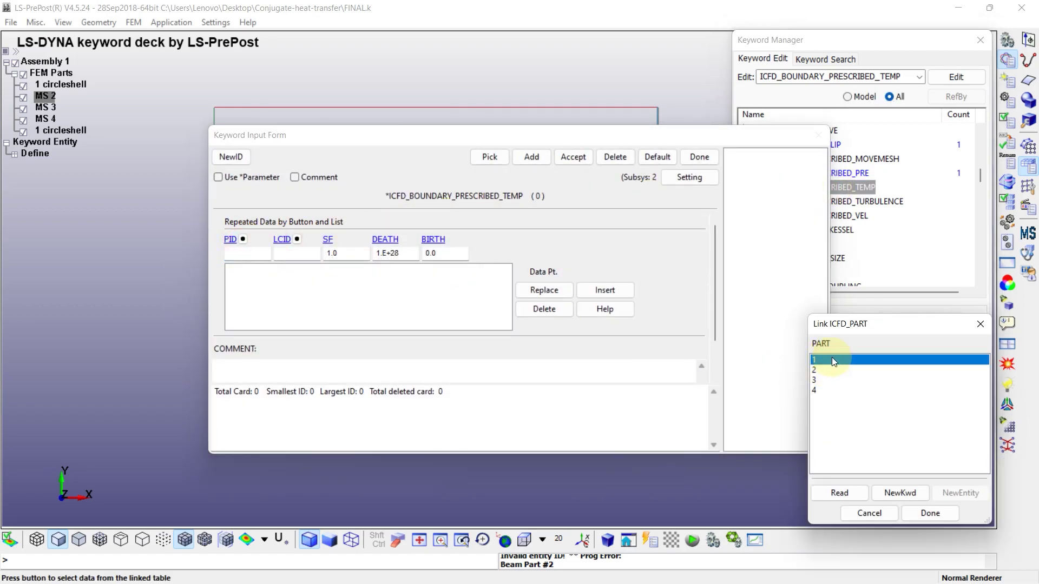
left_click(297, 240)
left_click(863, 381)
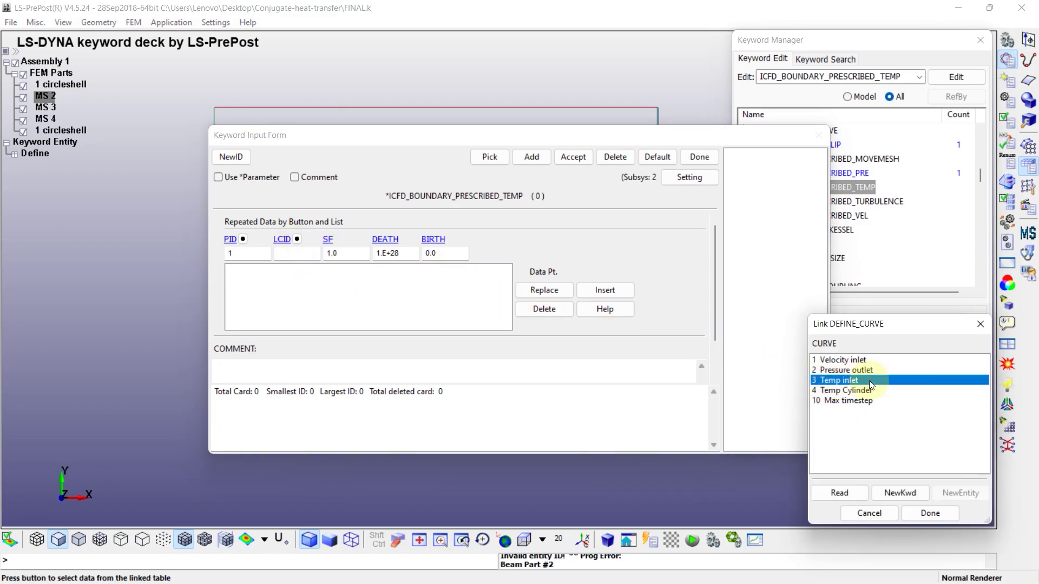
double_click(871, 382)
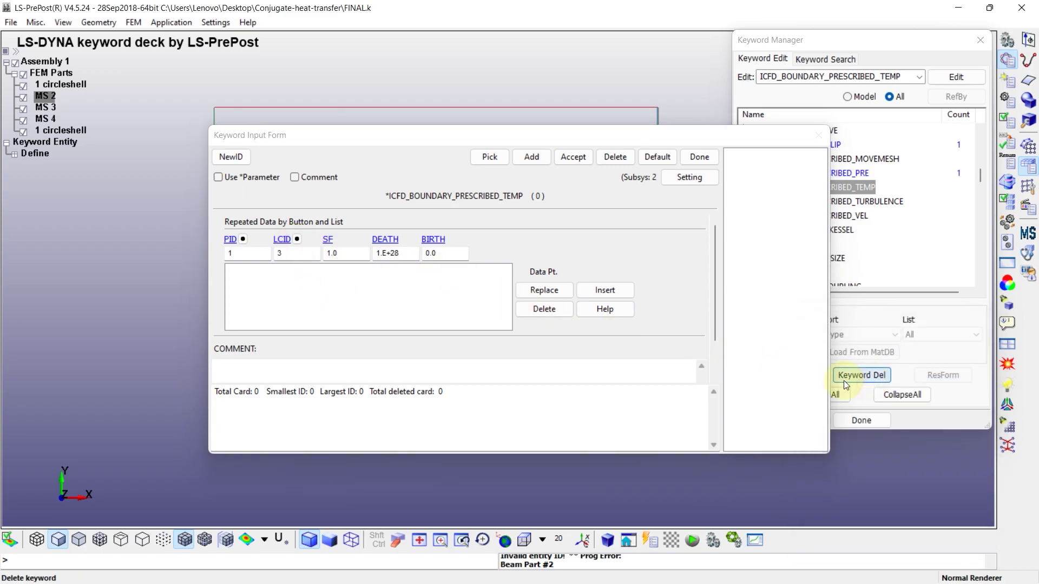
left_click(604, 291)
left_click(575, 157)
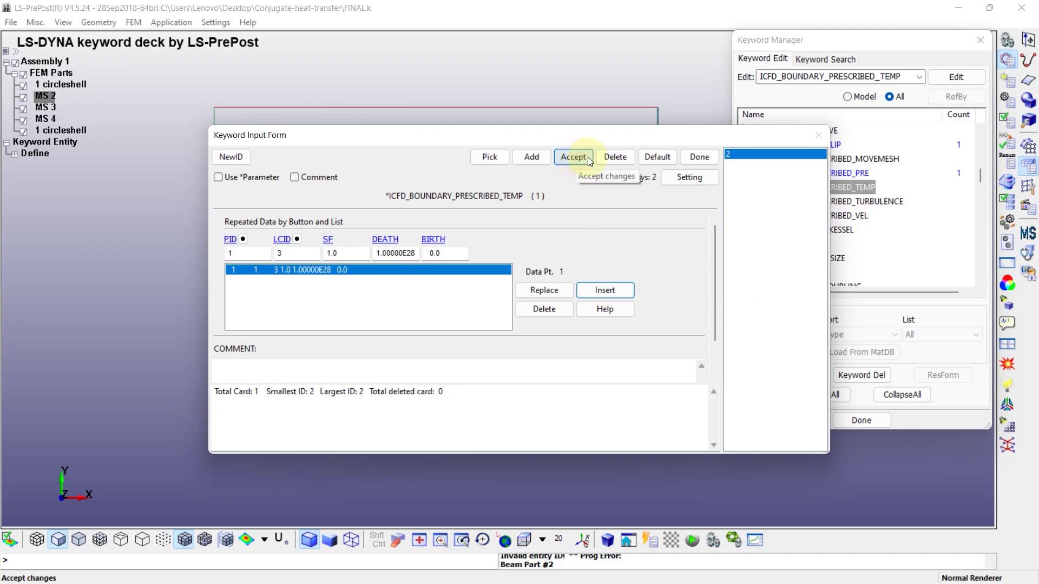
left_click(704, 158)
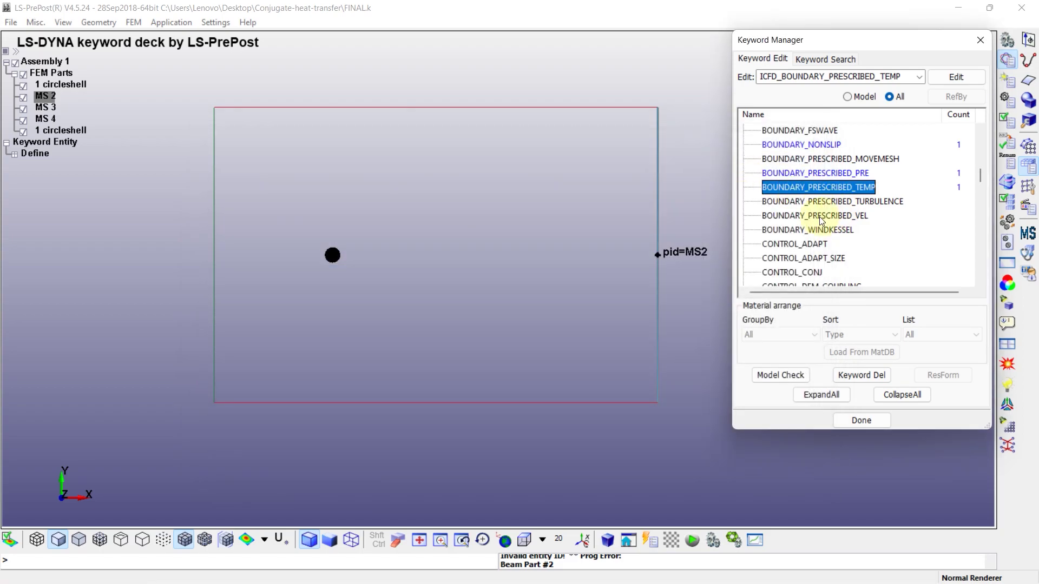
Step: Define and accept an ICFD_BOUNDARY_PRESCRIBED_VEL card with PID 1, DOF 1, VAD 1 and load curve 1 (Velocity inlet)
left_click(797, 218)
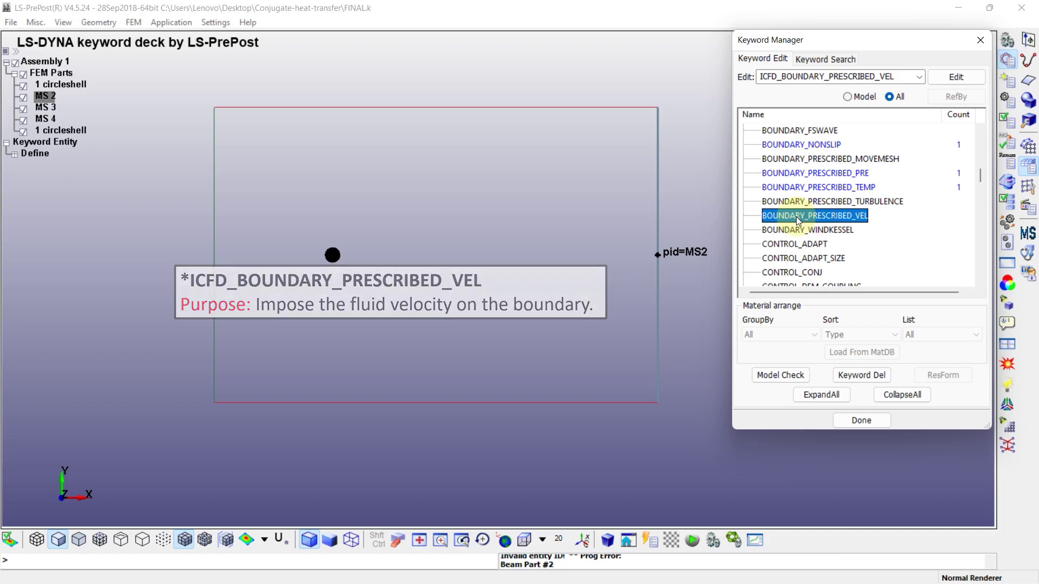
double_click(849, 217)
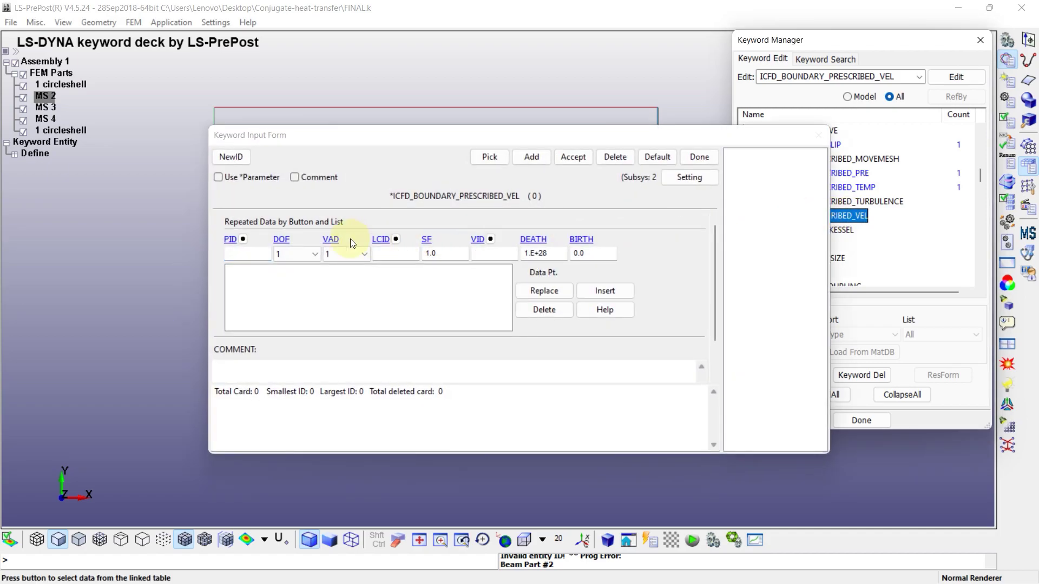
left_click(243, 239)
double_click(817, 361)
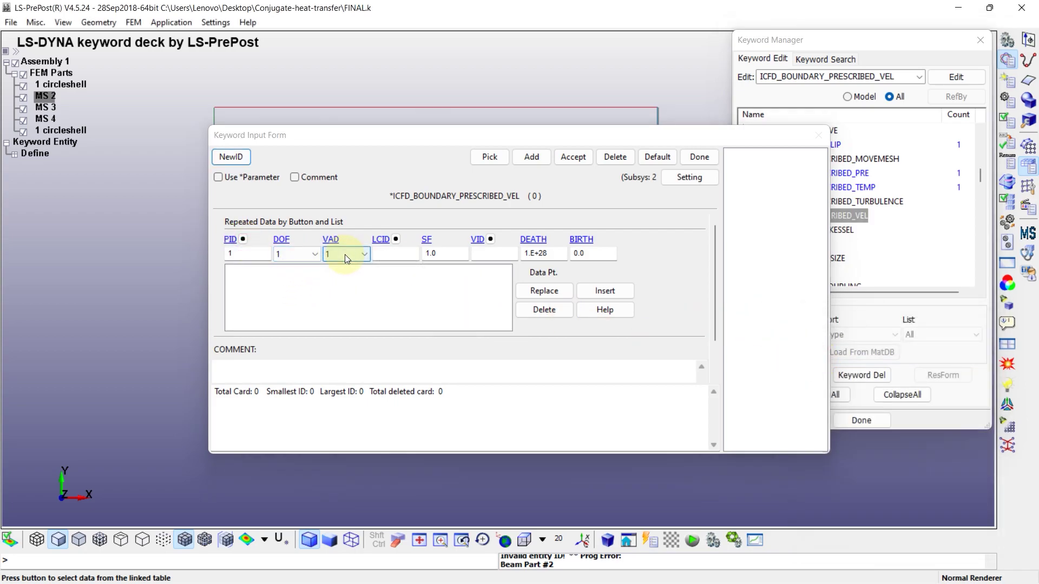
left_click(397, 239)
left_click(839, 362)
left_click(602, 292)
left_click(572, 161)
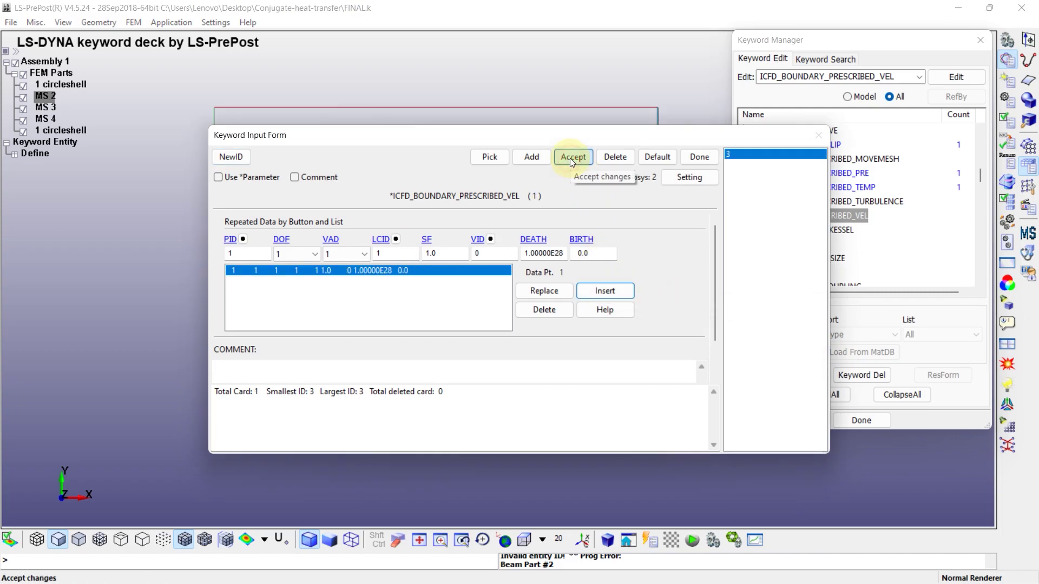
Step: Add and accept a second prescribed velocity card with PID 1, DOF 2, VAD 1 and load curve 2 (Pressure outlet), and close the form
left_click(528, 158)
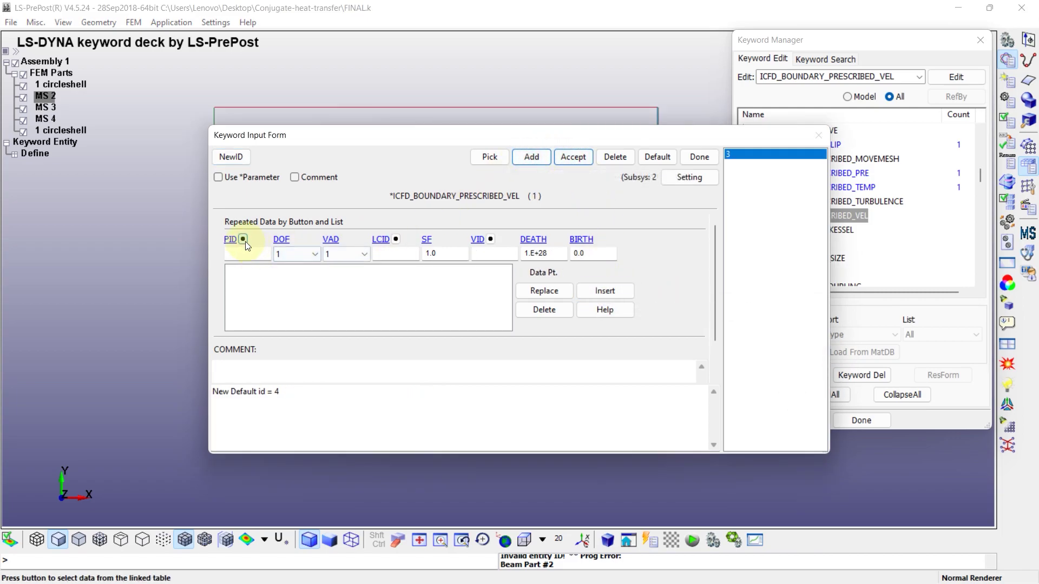
left_click(230, 239)
left_click(817, 361)
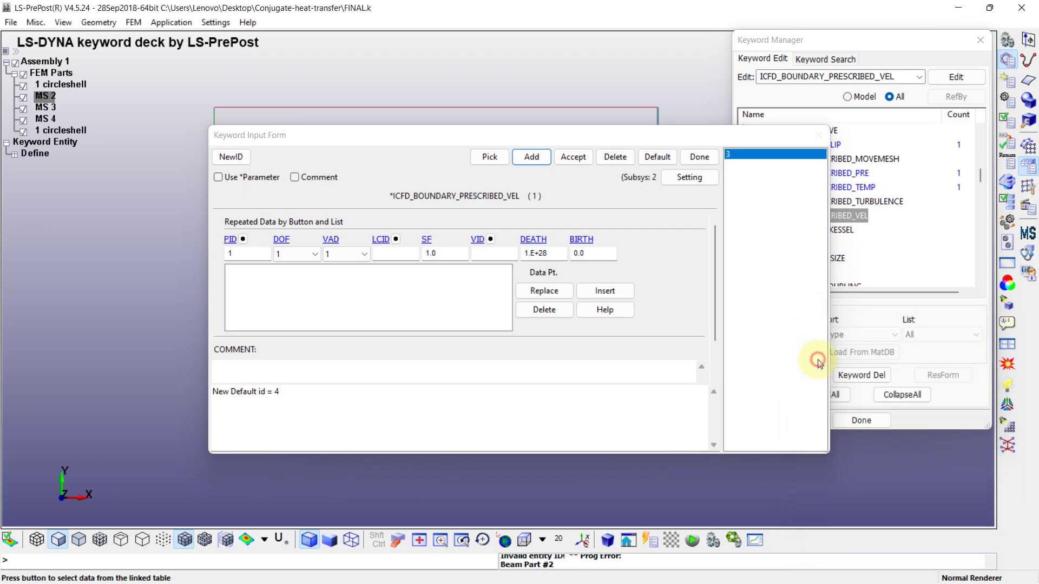
left_click(305, 255)
left_click(291, 278)
left_click_drag(319, 413, 193, 414)
left_click(349, 250)
left_click(335, 267)
left_click(380, 239)
left_click(815, 370)
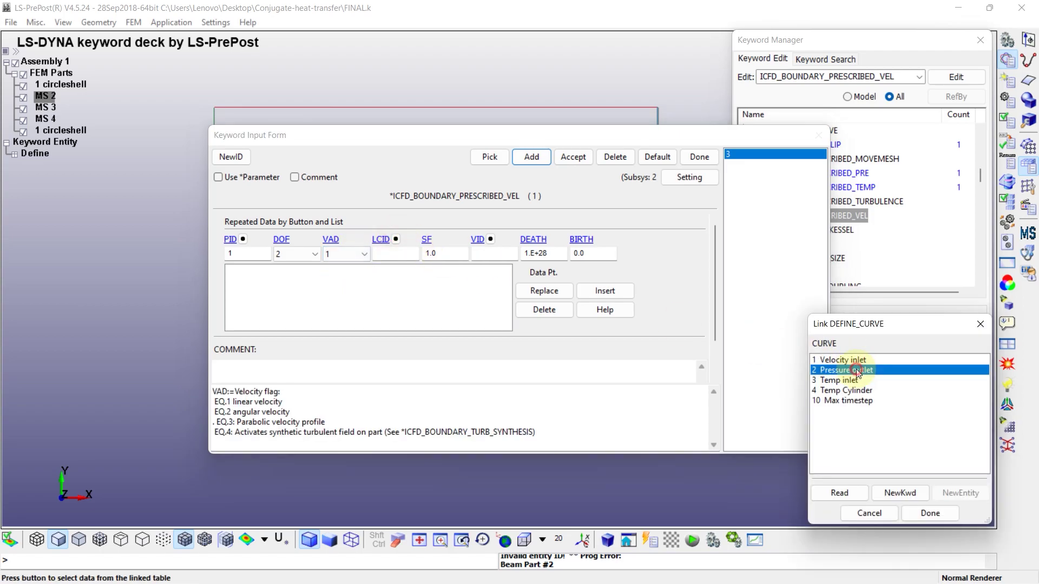
left_click(624, 288)
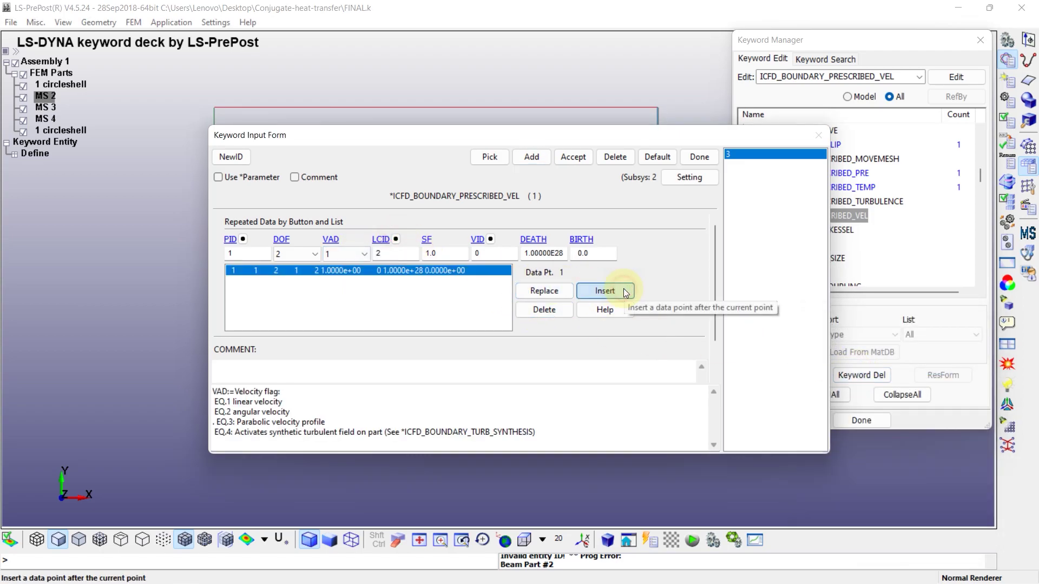
left_click(575, 156)
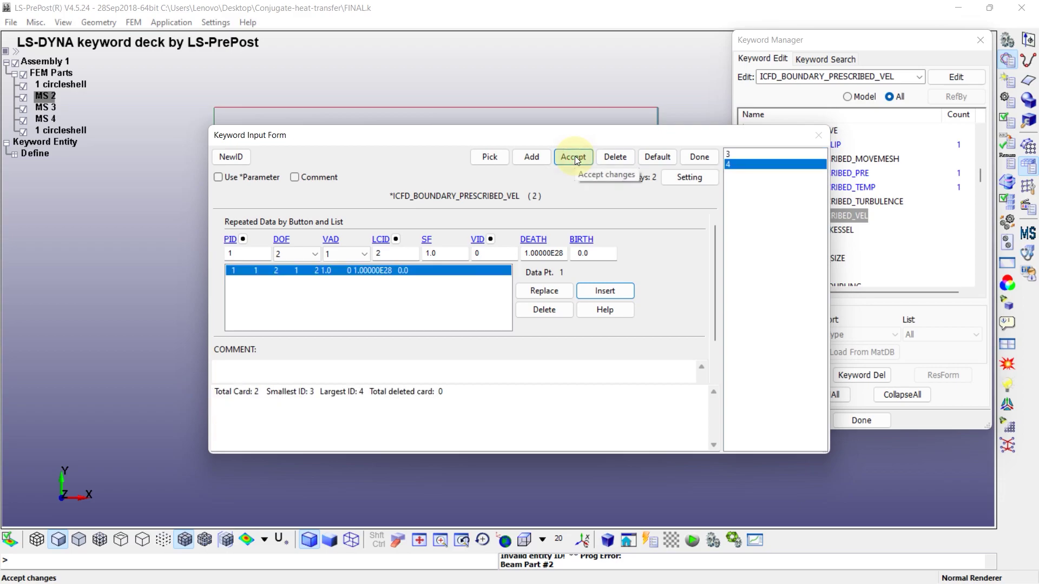
left_click(700, 157)
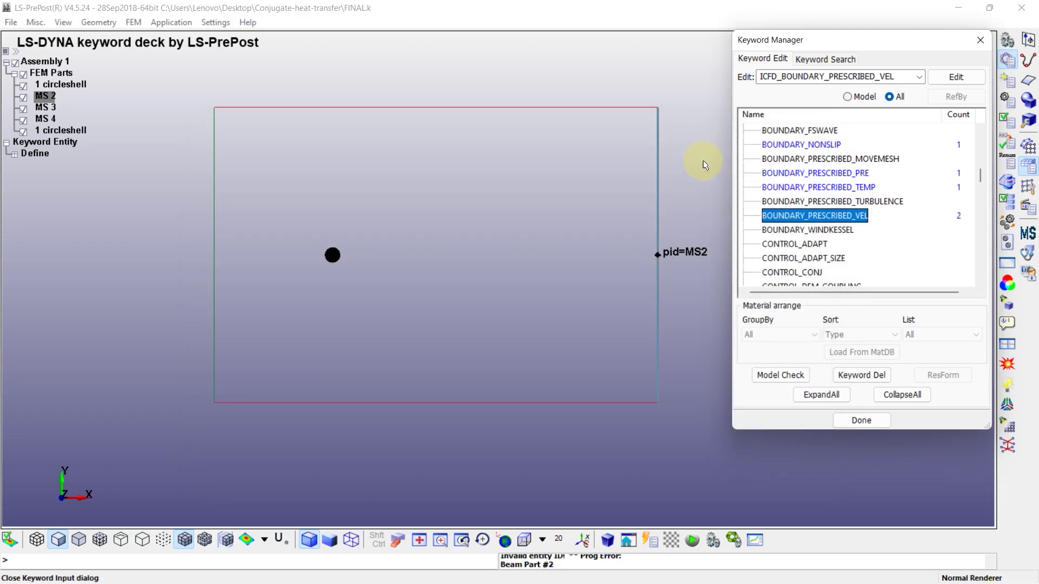
Step: Define an ICFD_CONTROL_FSI card with OWC set to 1 for one-way coupling, accept it and close its form
left_click(802, 242)
scroll(803, 244, "down", 2)
scroll(804, 246, "down", 1)
left_click(796, 216)
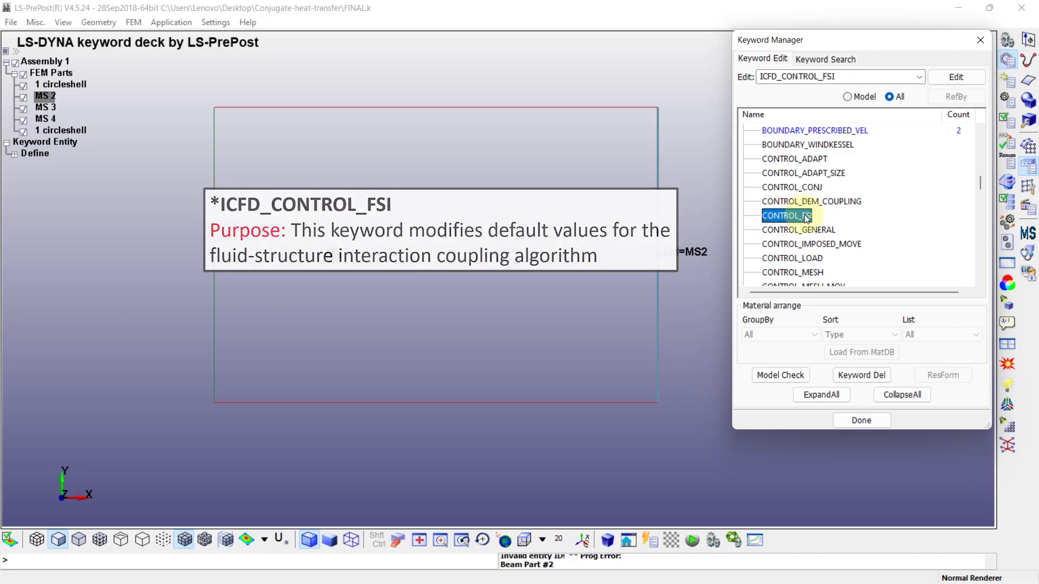
double_click(777, 216)
left_click(262, 236)
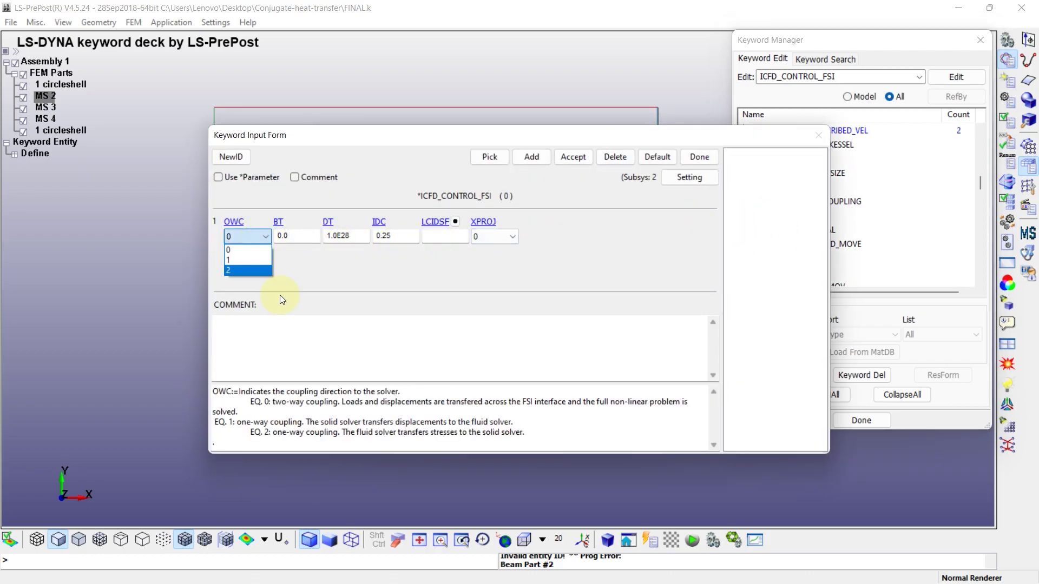
left_click(239, 422)
left_click_drag(239, 422, 586, 450)
left_click(586, 424)
left_click(247, 237)
left_click(244, 265)
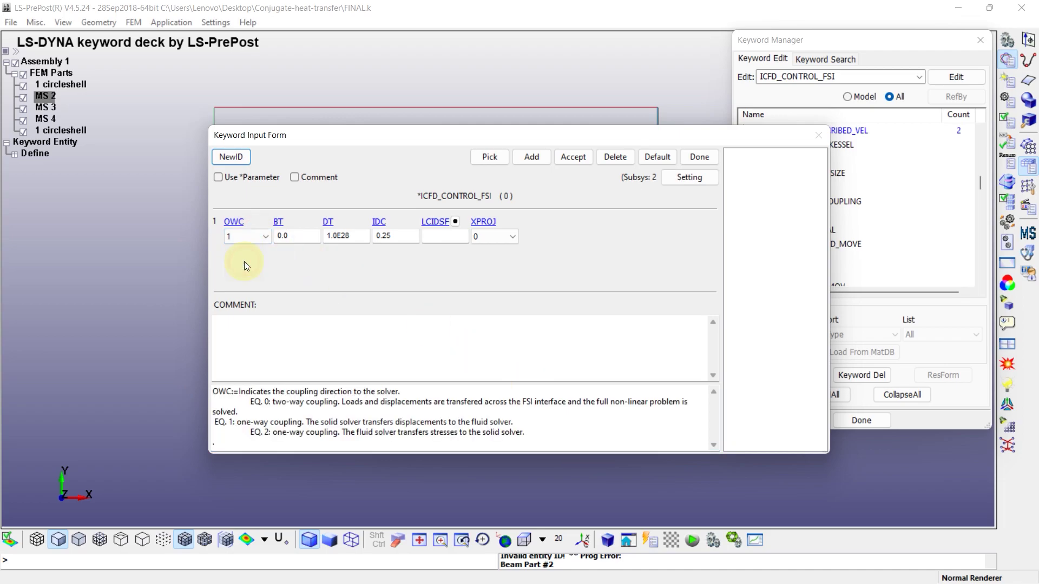
left_click(568, 160)
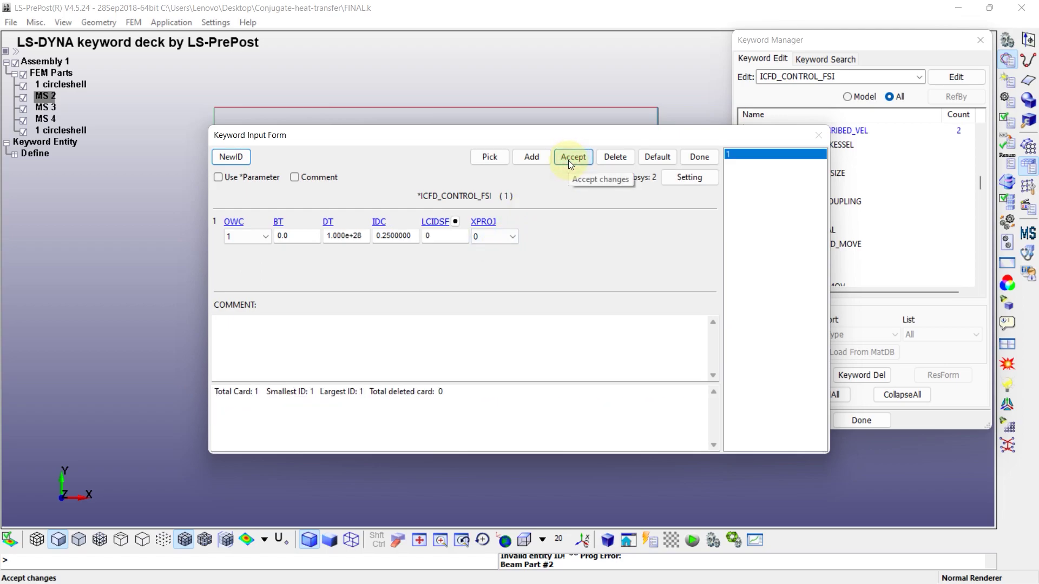
left_click(692, 158)
scroll(806, 243, "down", 1)
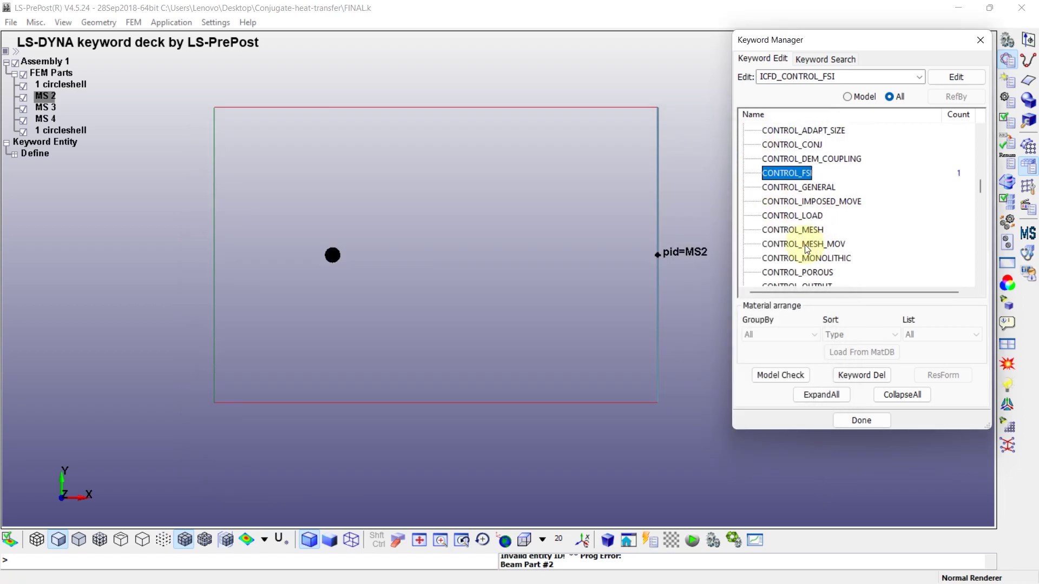
Step: Define an ICFD_CONTROL_TIME card with total time TTM 40 and time step DT 0.05, accept it and close its form
scroll(818, 244, "down", 3)
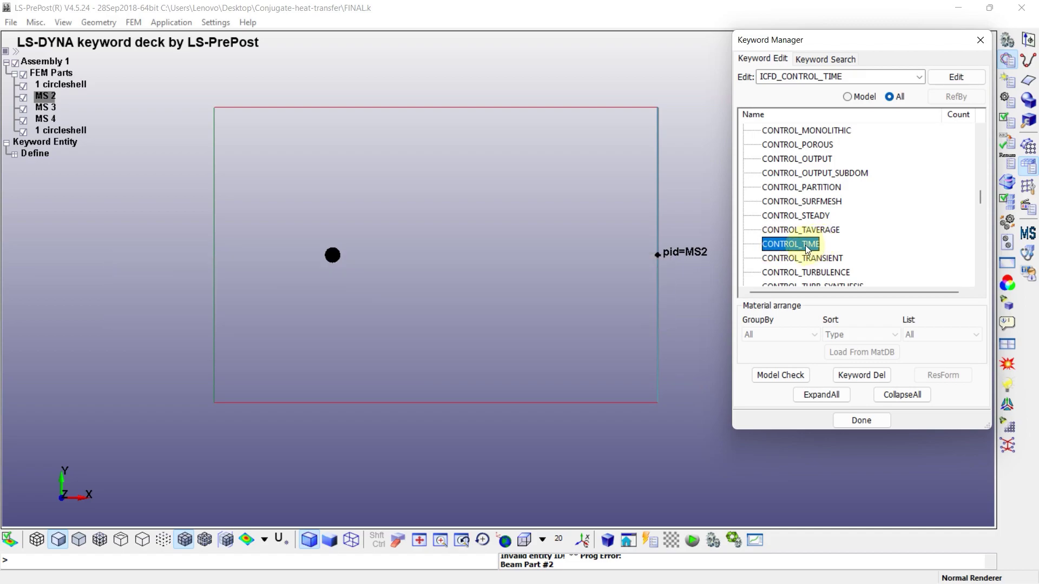
double_click(806, 245)
double_click(259, 238)
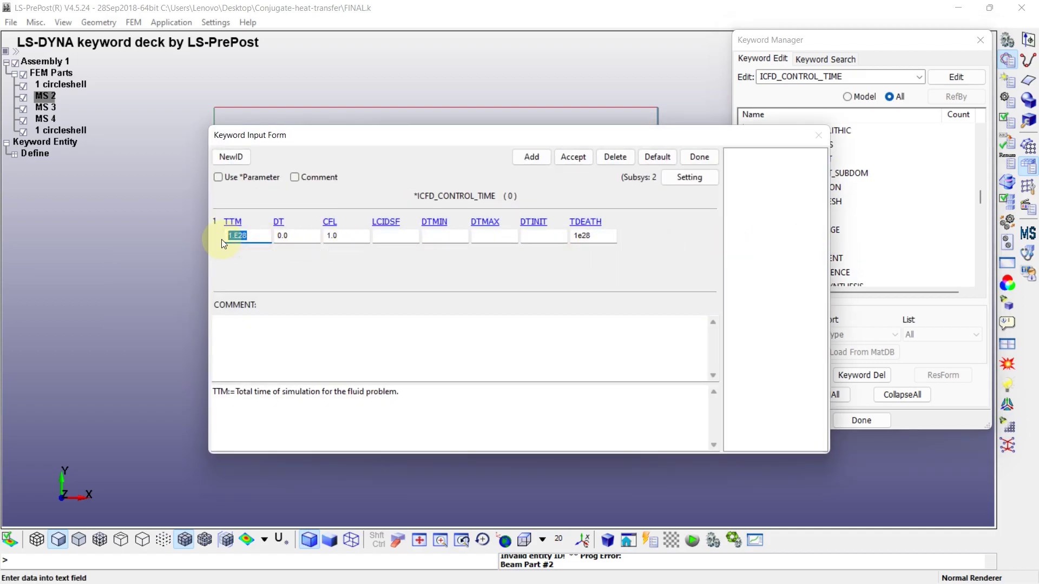
type("40")
left_click(298, 236)
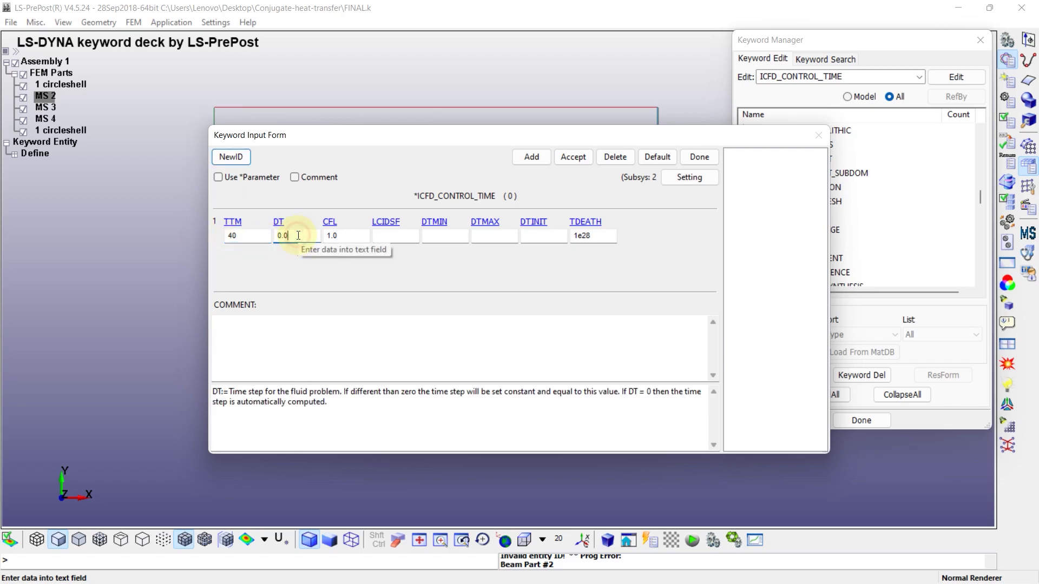
left_click_drag(331, 404, 221, 390)
left_click(382, 426)
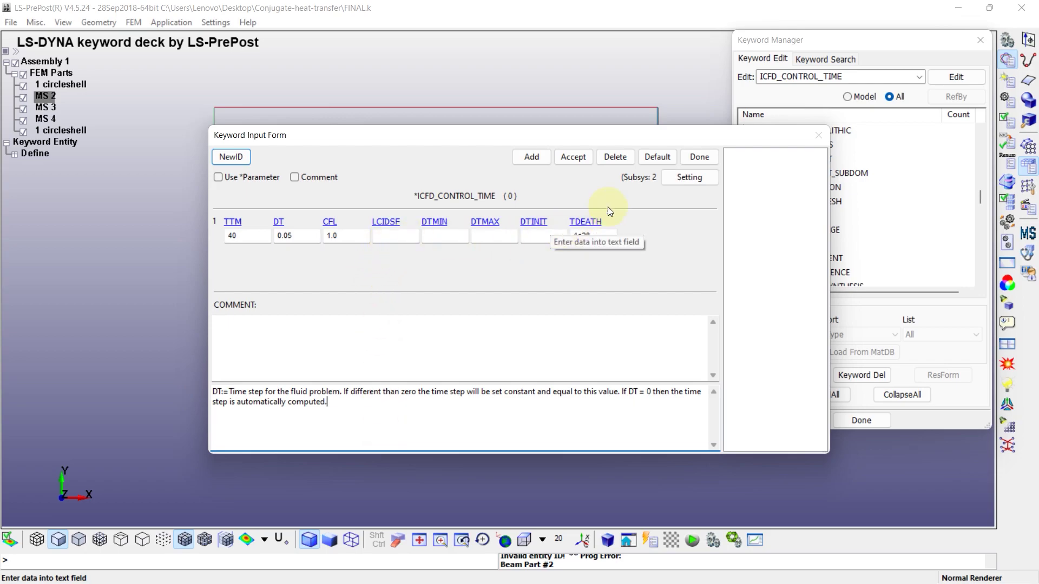
left_click(573, 157)
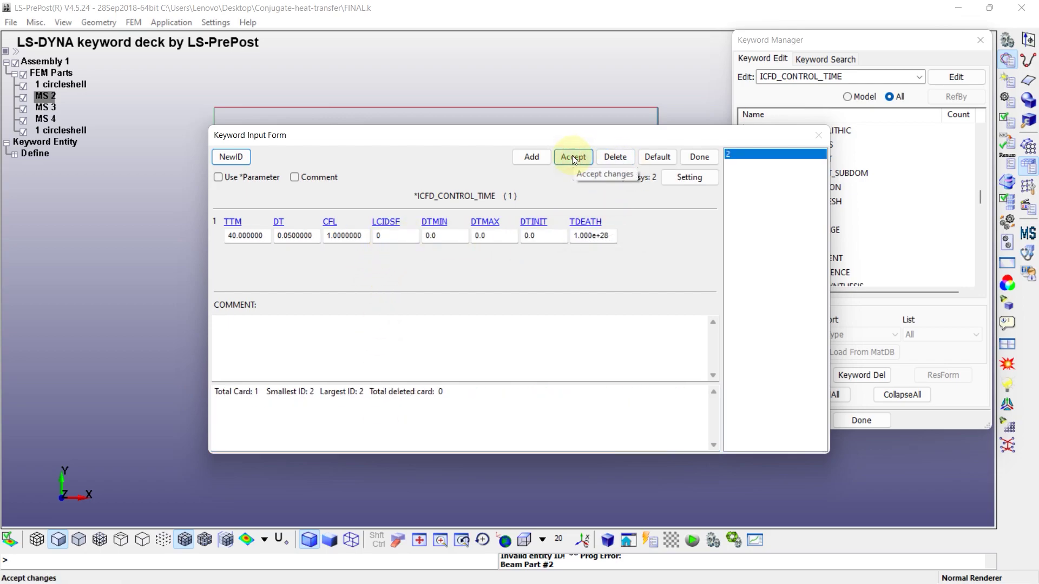
left_click(697, 158)
Step: Define an ICFD_DATABASE_DRAG card with a data point for PID 4, accept it and close its form
scroll(814, 223, "down", 2)
scroll(814, 222, "up", 1)
scroll(817, 221, "down", 2)
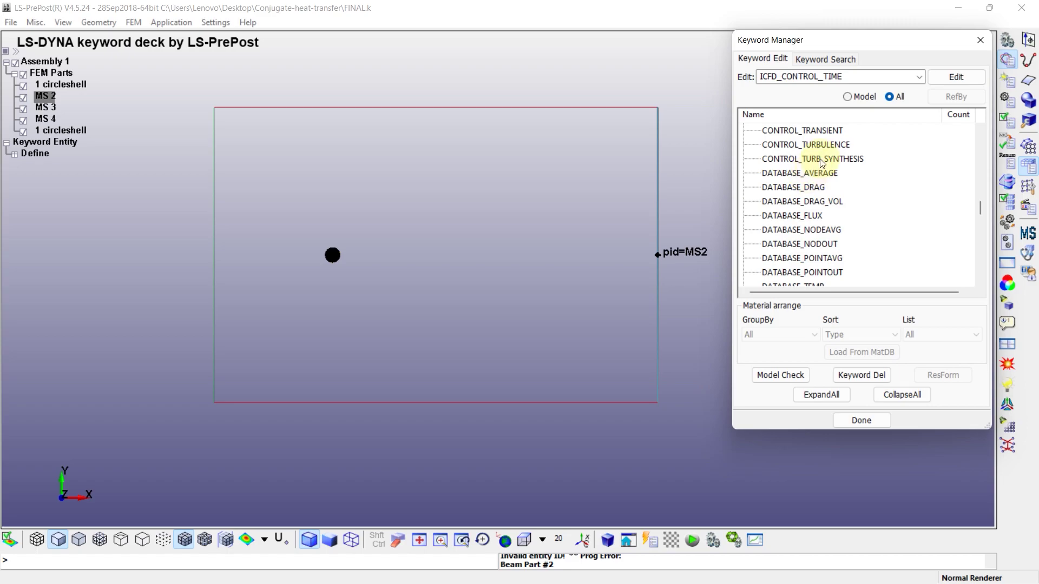
left_click(776, 188)
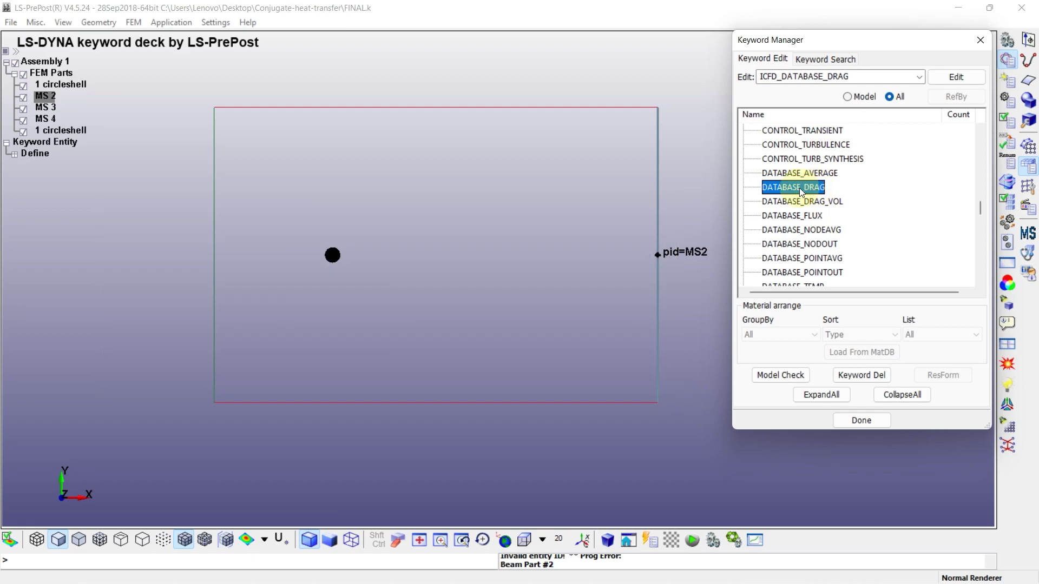
double_click(796, 187)
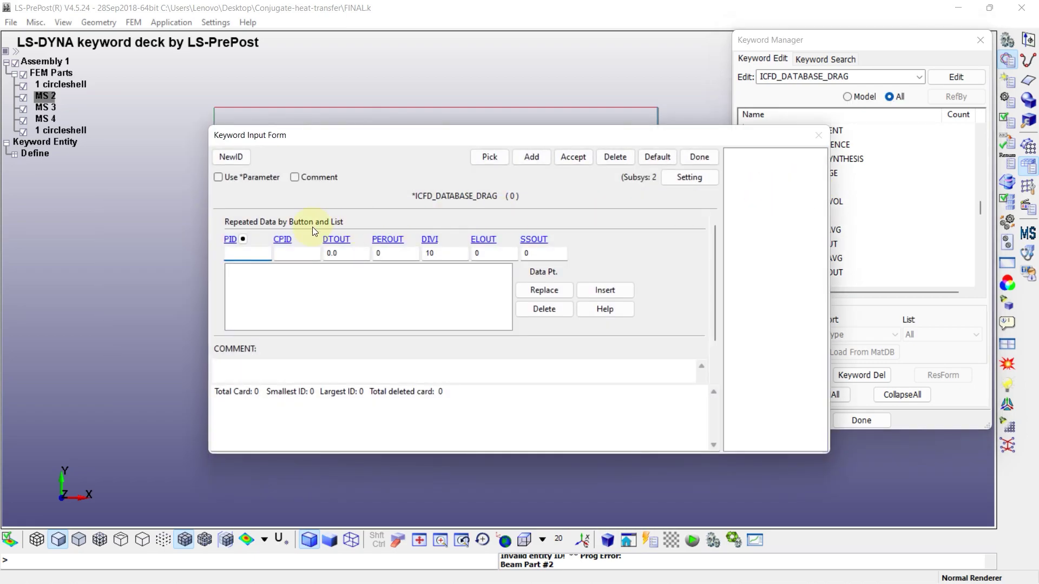
left_click(242, 242)
double_click(814, 391)
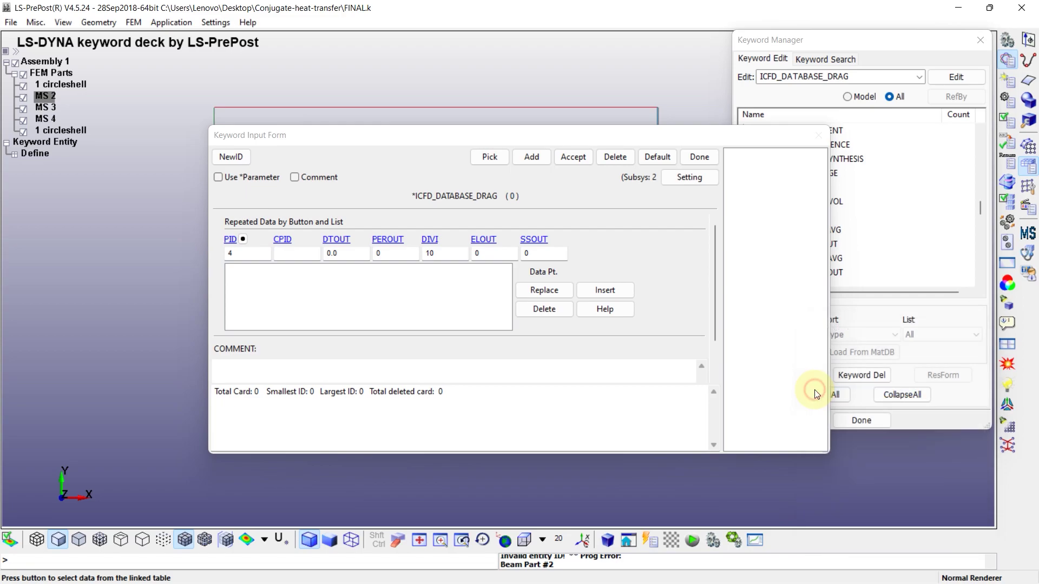
left_click(454, 253)
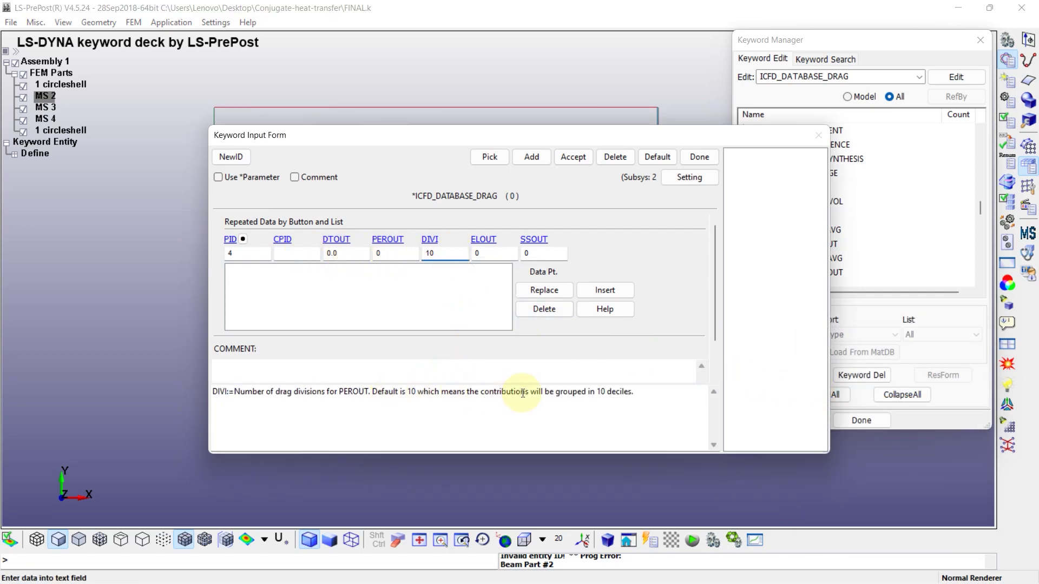
left_click(615, 290)
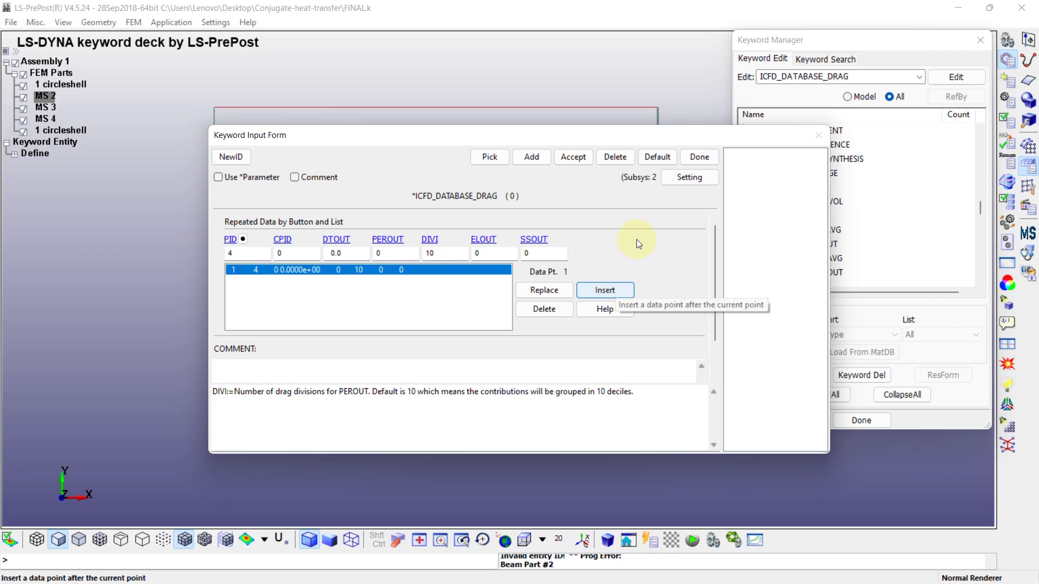
left_click(572, 157)
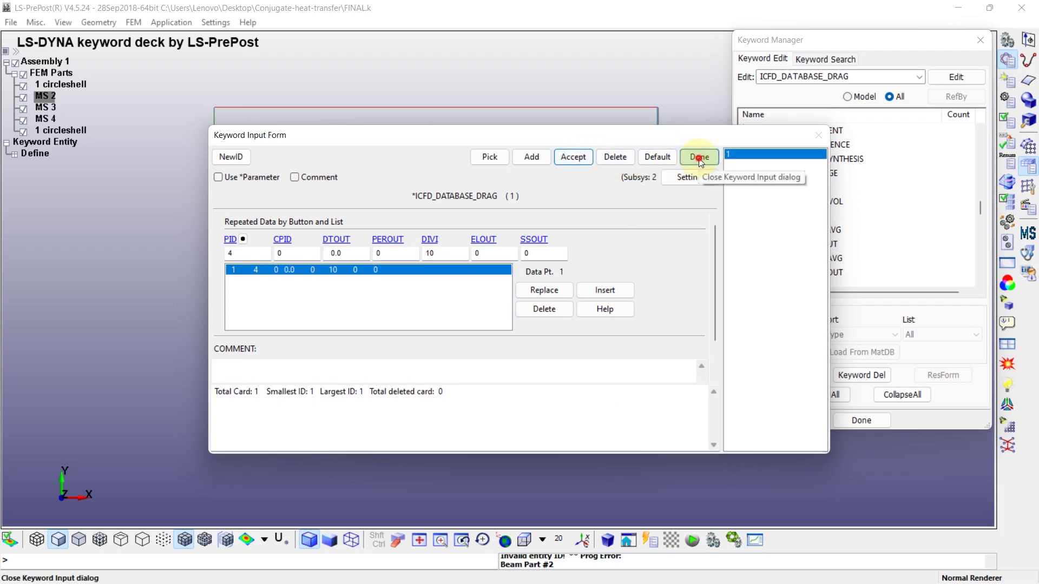
left_click(693, 158)
Step: Start an ICFD_INITIAL card and set its initial temperature T to 10
left_click(795, 204)
scroll(798, 216, "down", 8)
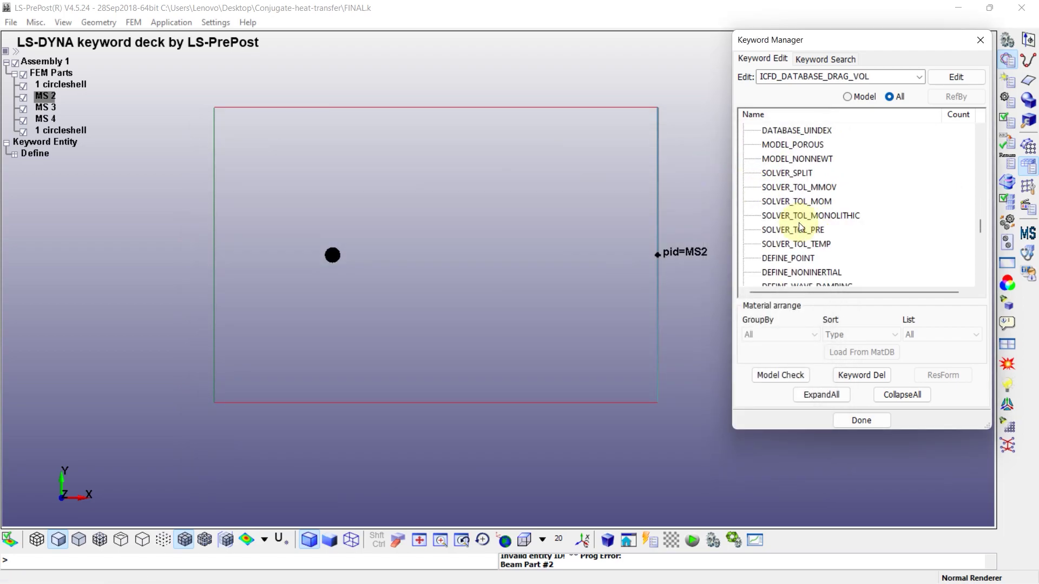
left_click(772, 174)
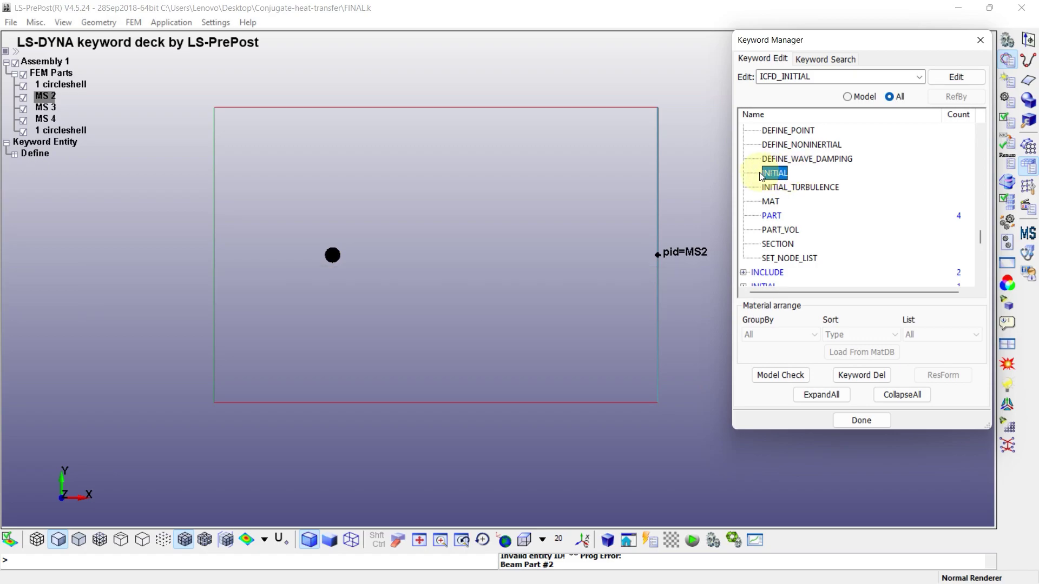
double_click(775, 175)
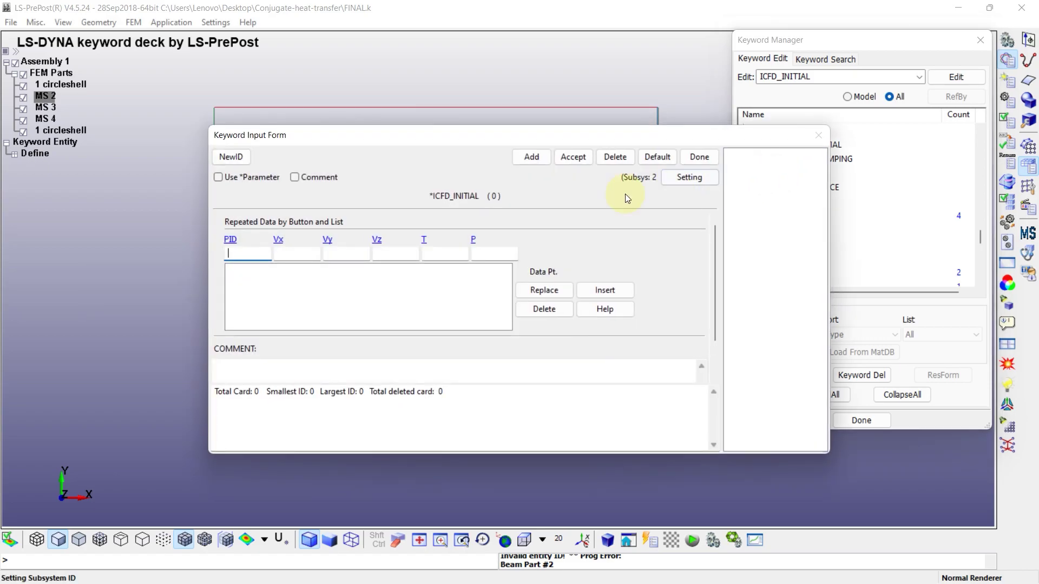
left_click(433, 254)
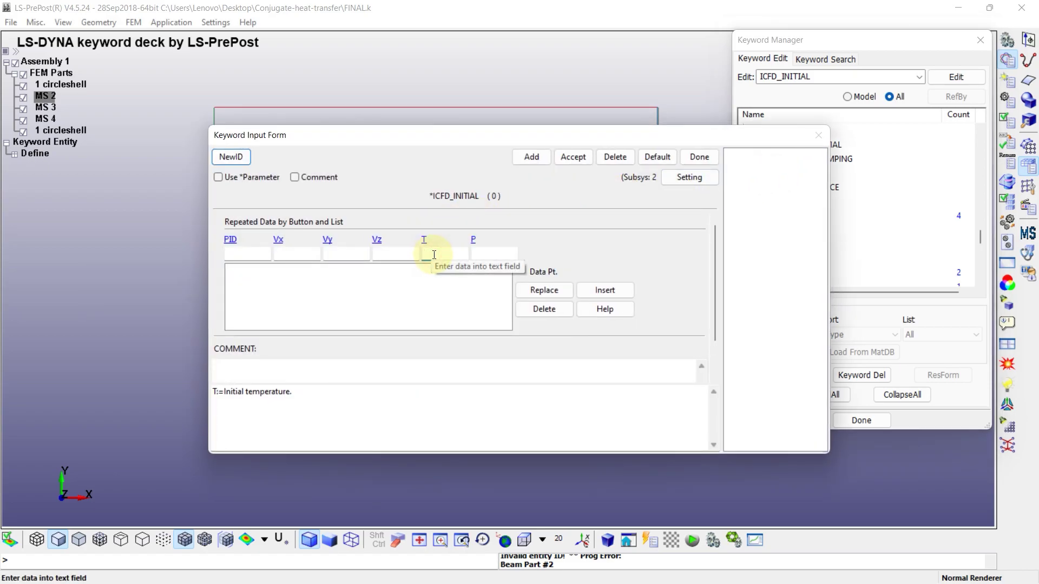
left_click(469, 253)
left_click(383, 254)
left_click(243, 254)
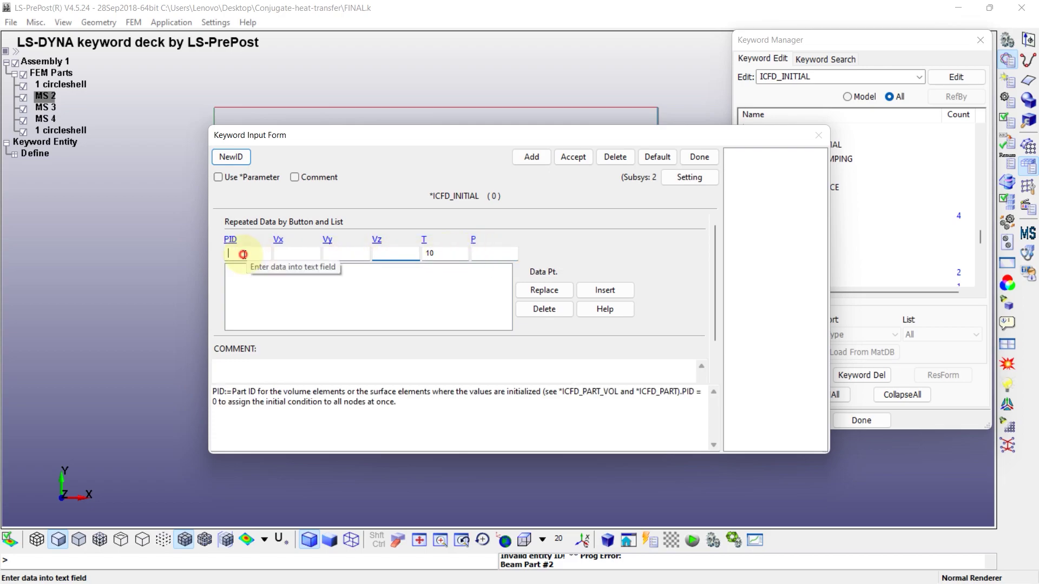
Step: Apply the initial condition to all nodes with PID 0, insert the data point, accept the ICFD_INITIAL card and close its form
left_click_drag(417, 402, 224, 412)
left_click(244, 432)
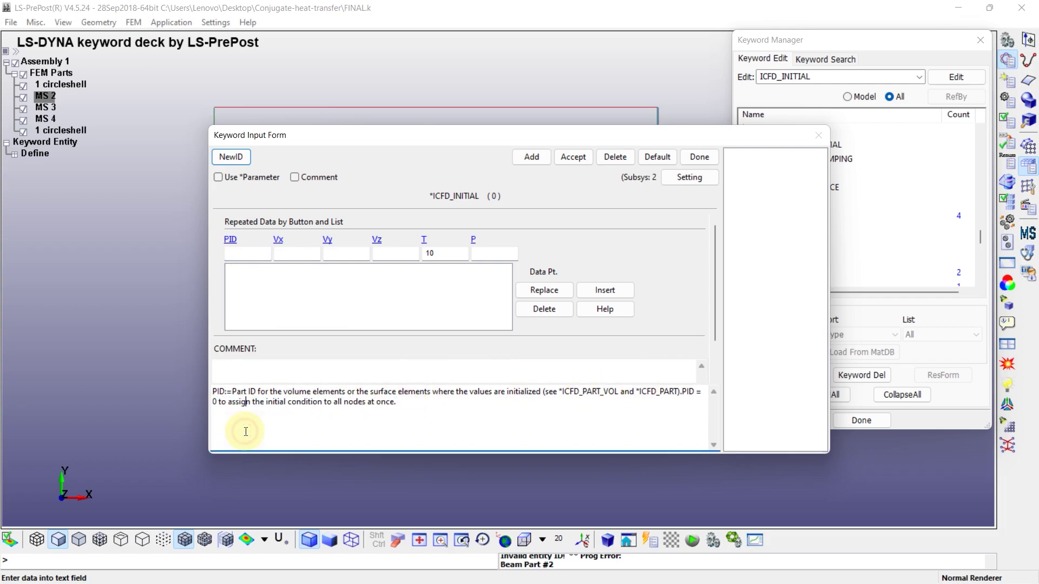
left_click(250, 255)
type("0")
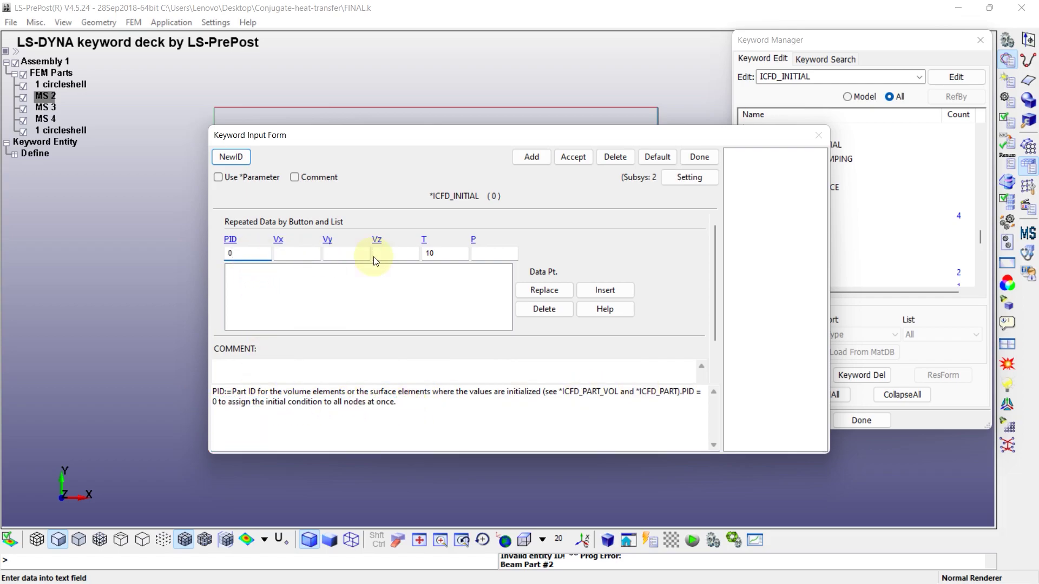
left_click(612, 288)
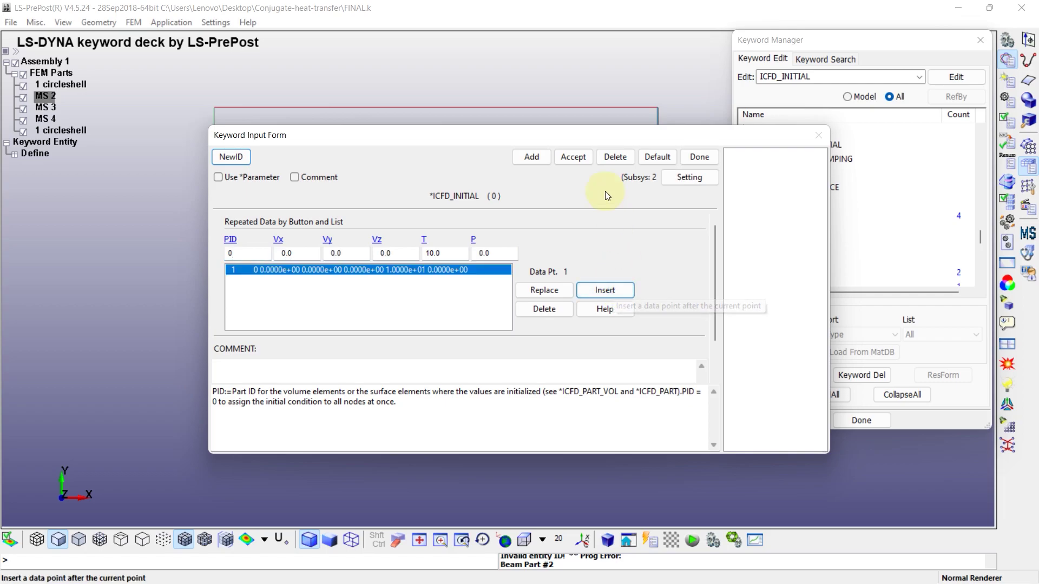
left_click(574, 157)
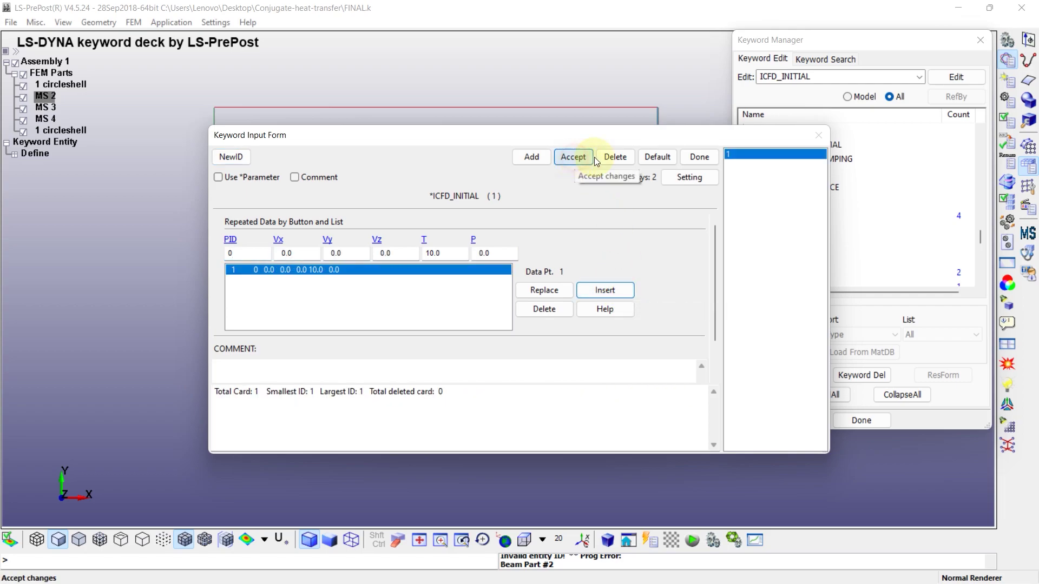
left_click(698, 158)
Step: Start an ICFD_MAT card with a new MID of 1, flow density RO 1 and dynamic viscosity VIS 0.005
double_click(771, 202)
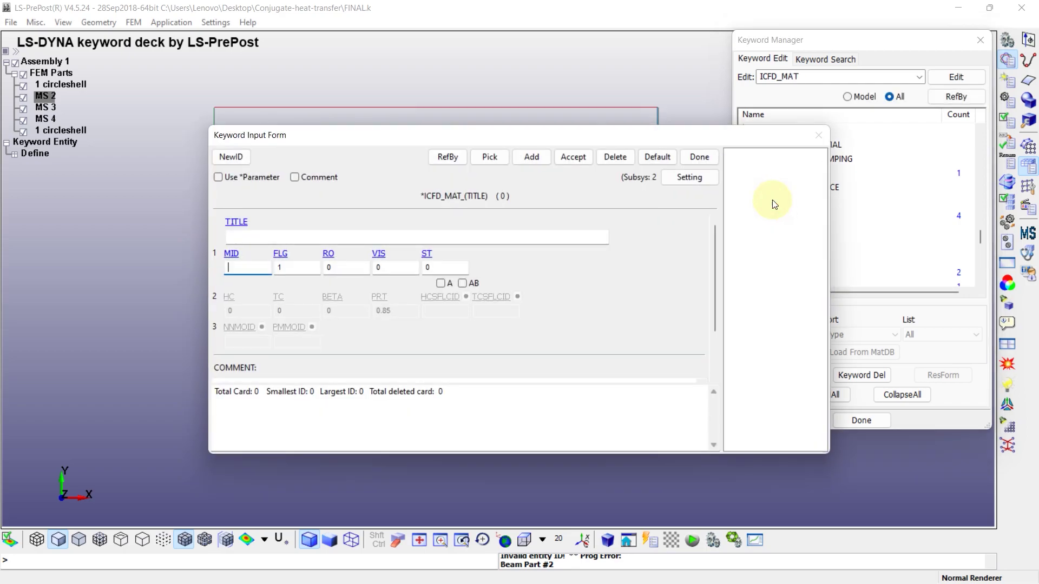
left_click(231, 157)
left_click(336, 268)
double_click(329, 268)
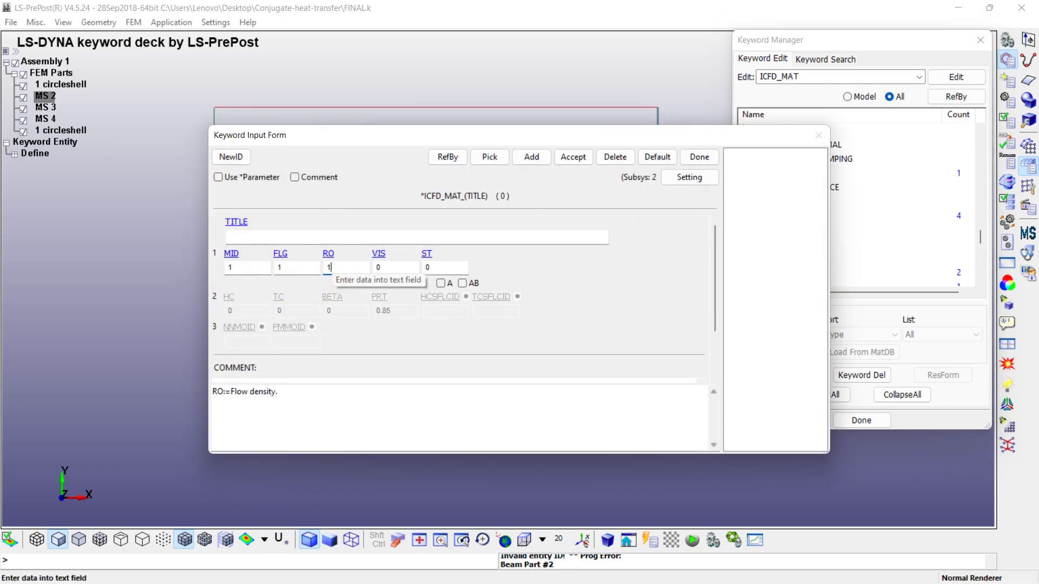
left_click(381, 267)
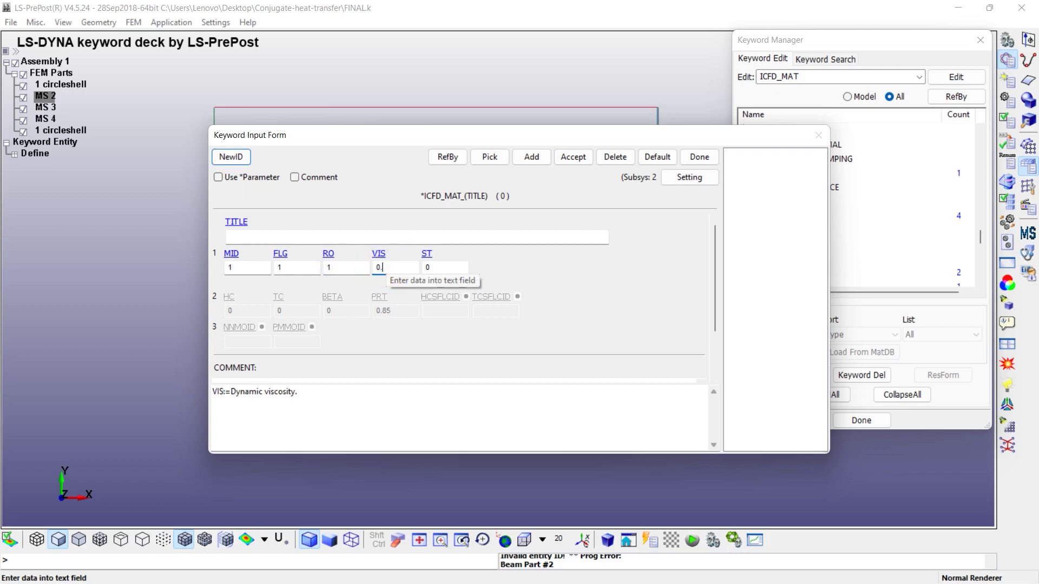
Step: Activate the material's thermal fluid parameters with heat capacity HC 1000 and thermal conductivity TC 200, accept the card and close its form
left_click(442, 283)
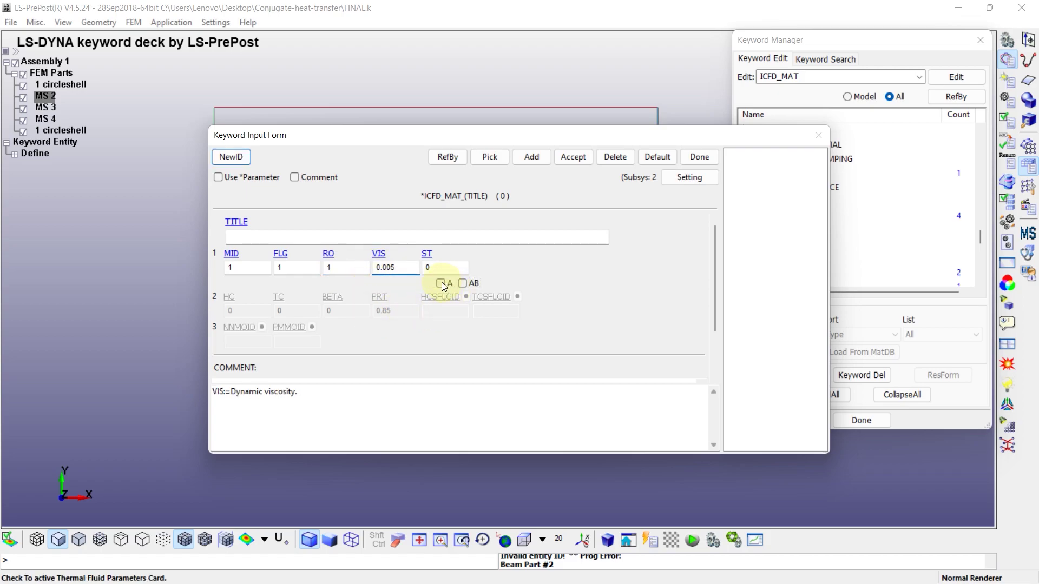
double_click(244, 314)
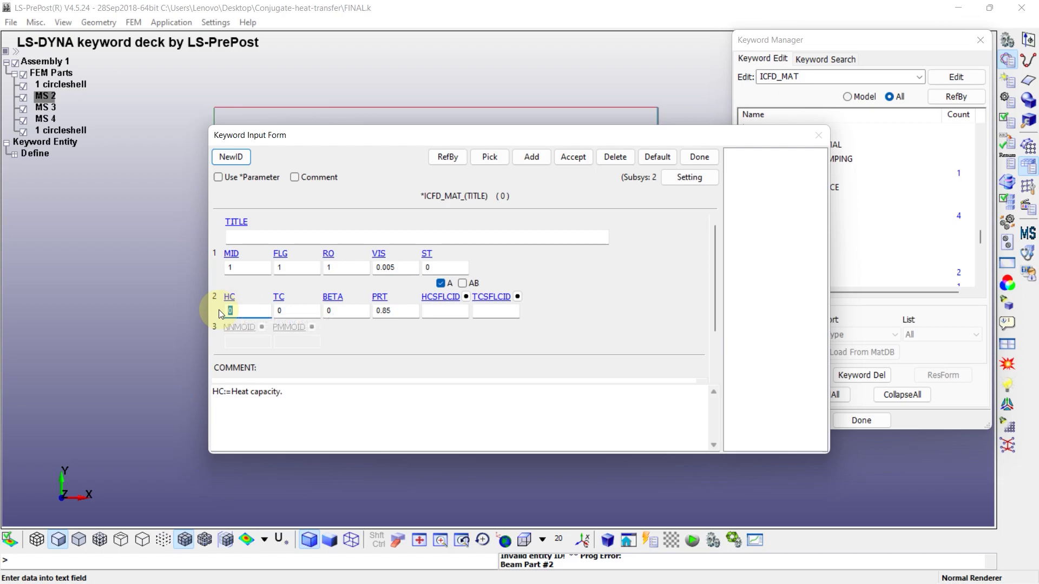
double_click(279, 310)
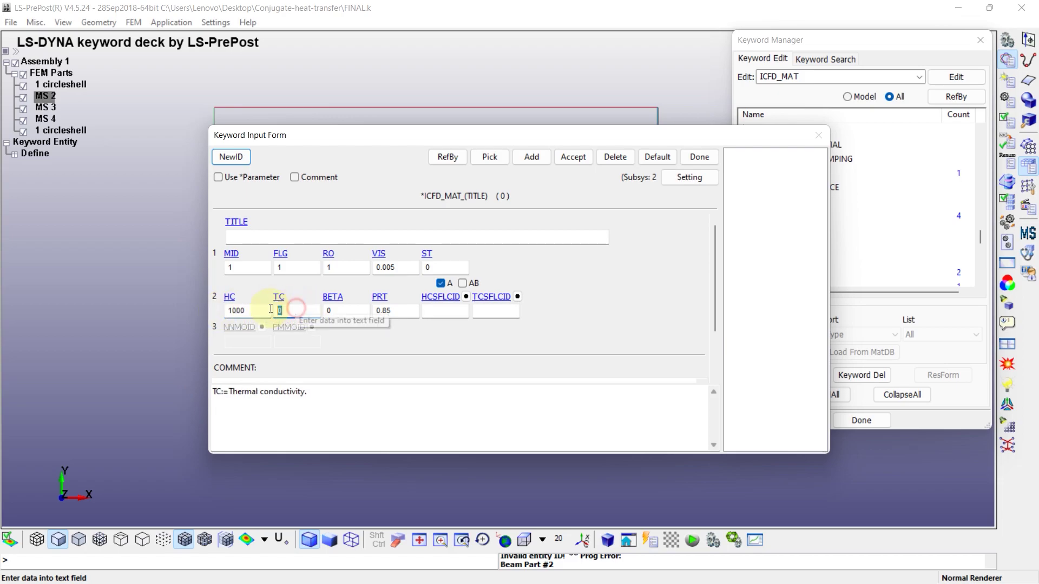
type("200")
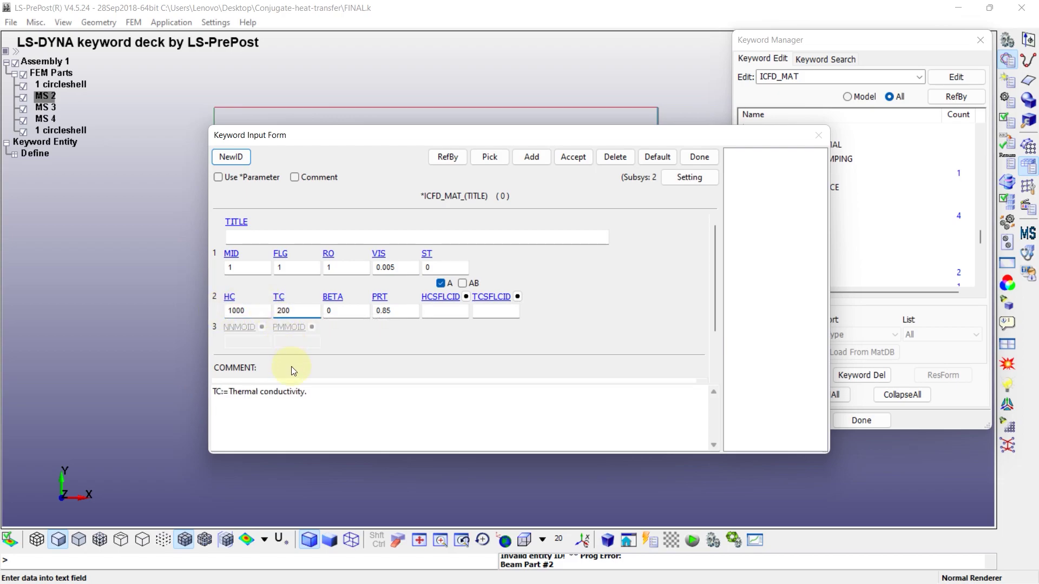
left_click(570, 158)
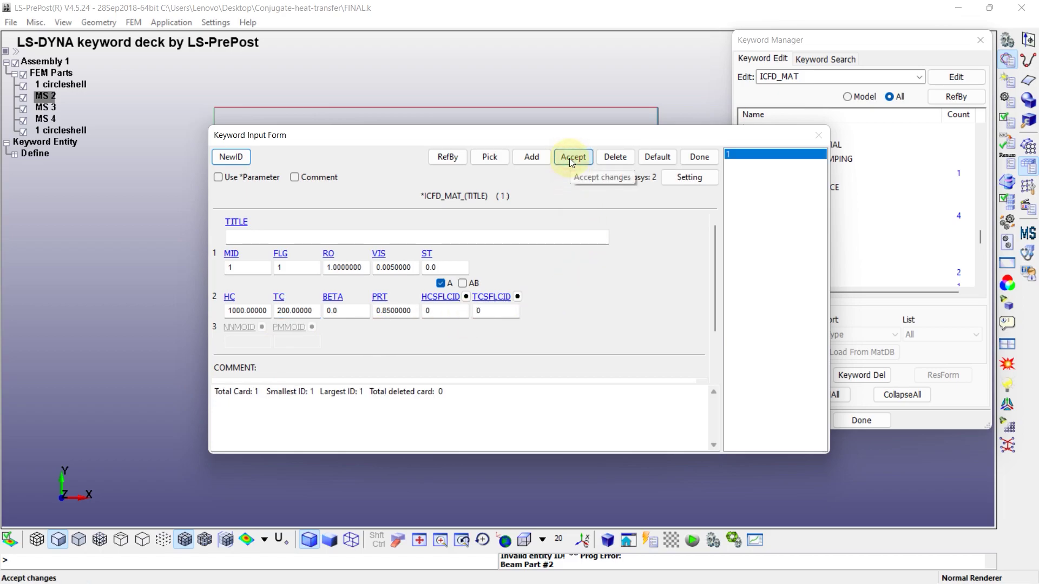
left_click(699, 157)
Step: Create and accept an ICFD_SECTION card for the fluid parts and close its form
double_click(777, 244)
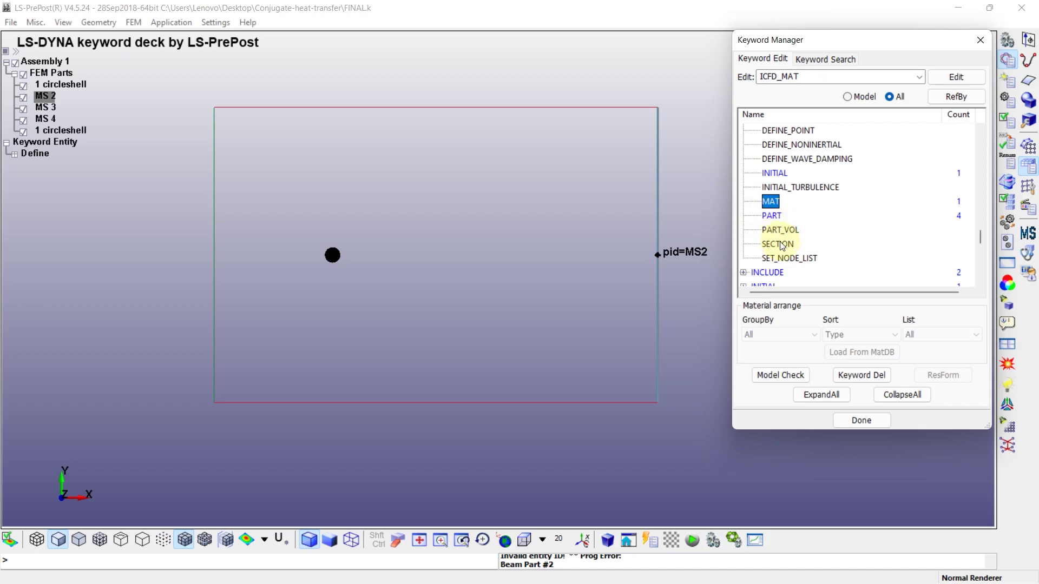
left_click(574, 157)
left_click(699, 157)
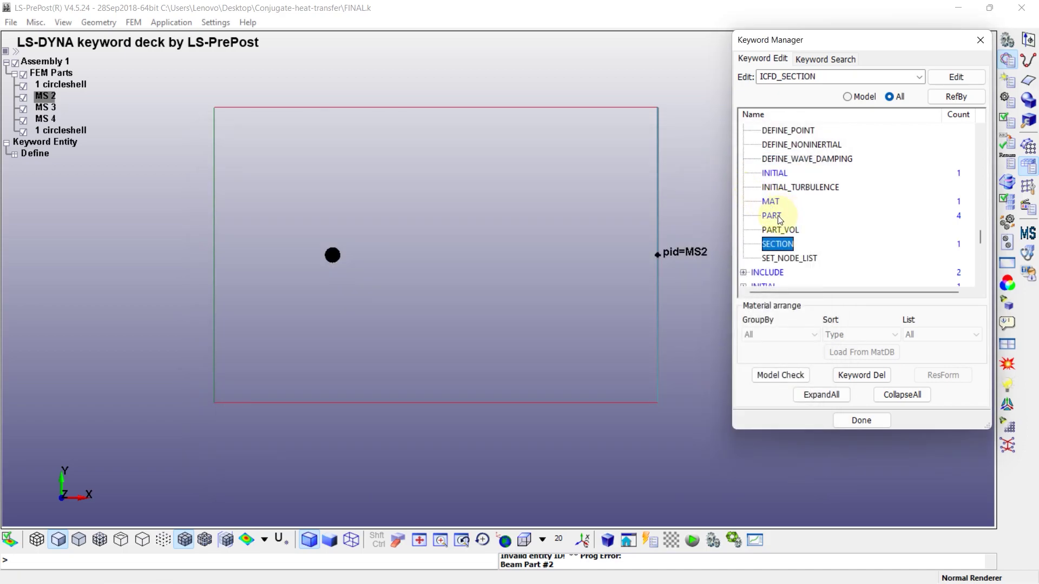
Step: Check the section and material IDs assigned on the existing ICFD_PART cards and close the form
double_click(773, 216)
left_click(733, 174)
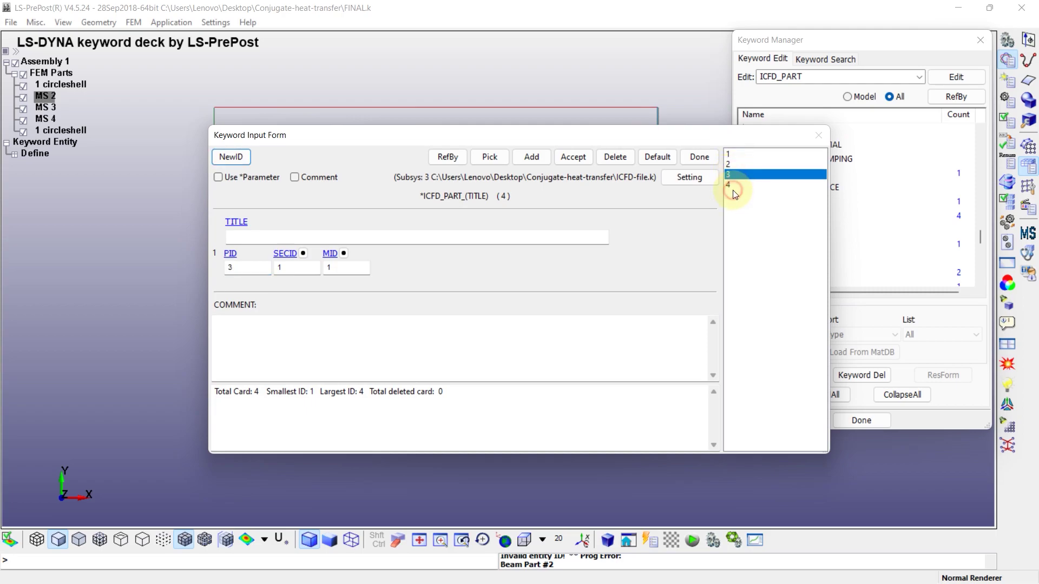
left_click(314, 269)
left_click(699, 157)
Step: Start an ICFD_PART_VOL card with PID 10, linking it to section 1 and material 1
double_click(774, 227)
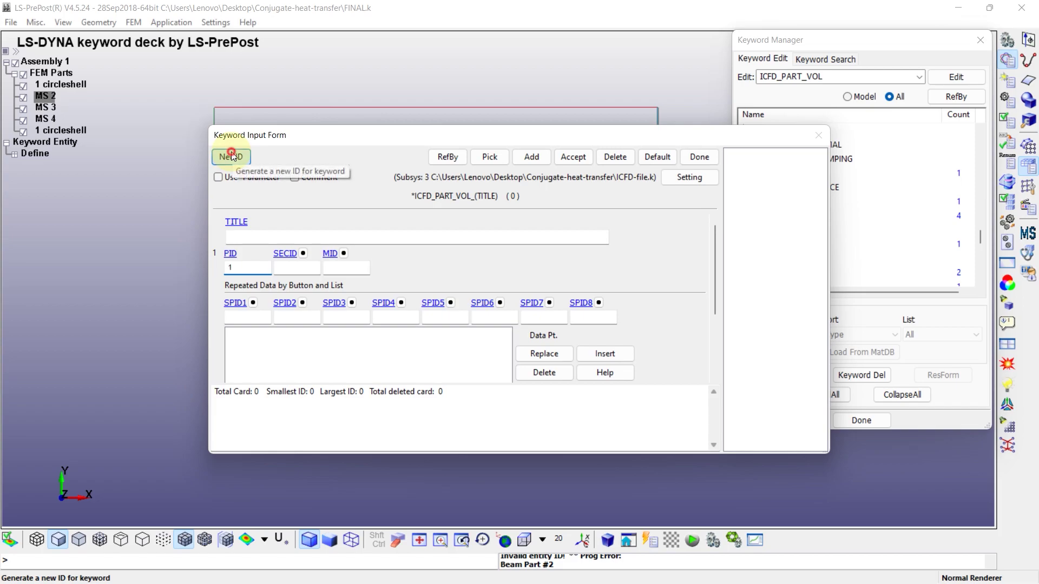
left_click(231, 157)
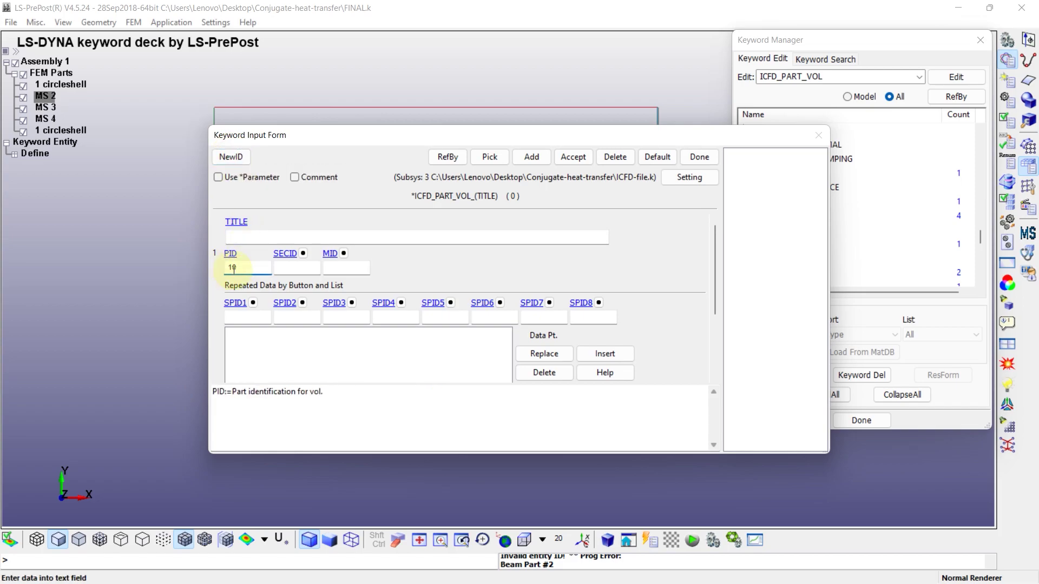
left_click(302, 254)
double_click(833, 360)
left_click(344, 253)
double_click(826, 361)
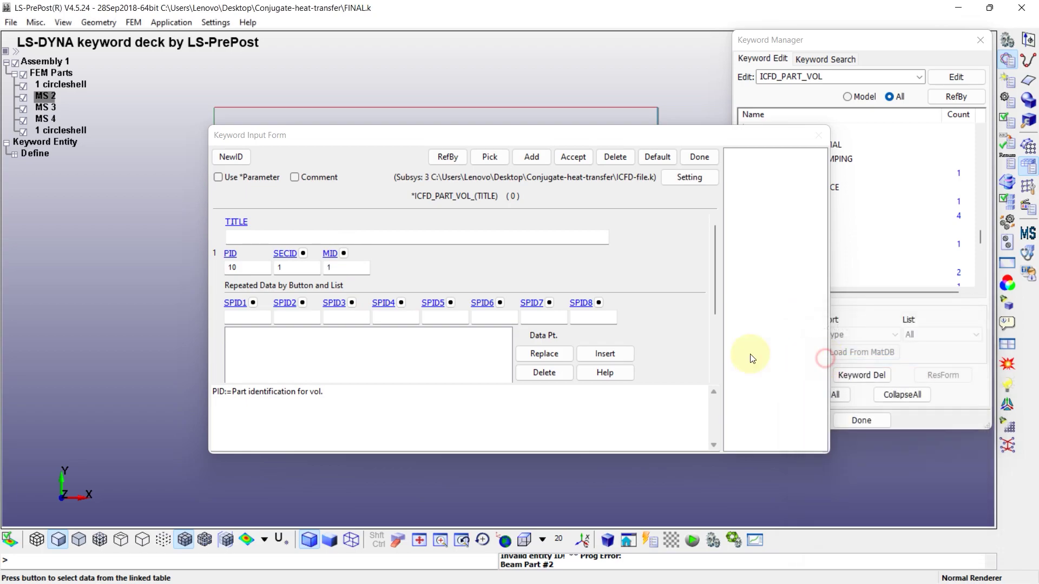
Step: Link SPID1 to SPID4 of the volume part card to ICFD parts 1, 2, 3 and 4, insert the line, accept and close the form
left_click(253, 303)
left_click(824, 360)
double_click(824, 361)
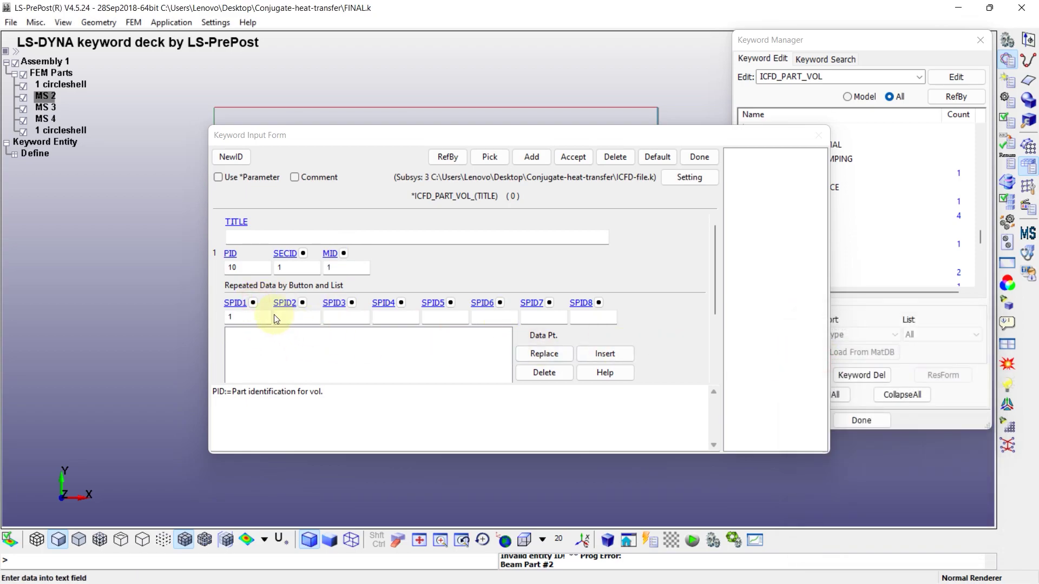
left_click(302, 303)
double_click(818, 370)
left_click(351, 303)
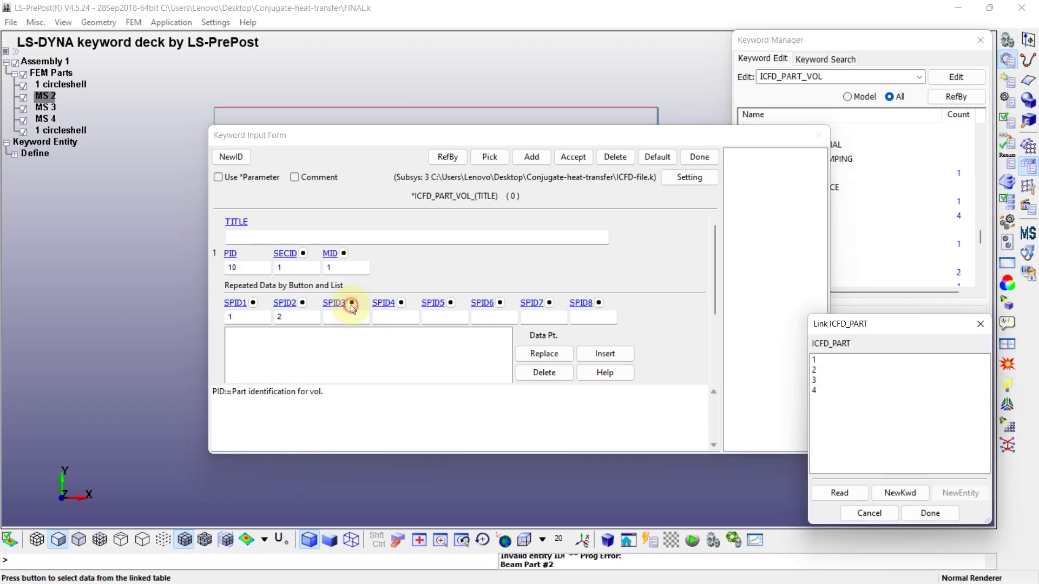
double_click(824, 379)
left_click(401, 302)
double_click(818, 389)
left_click(602, 353)
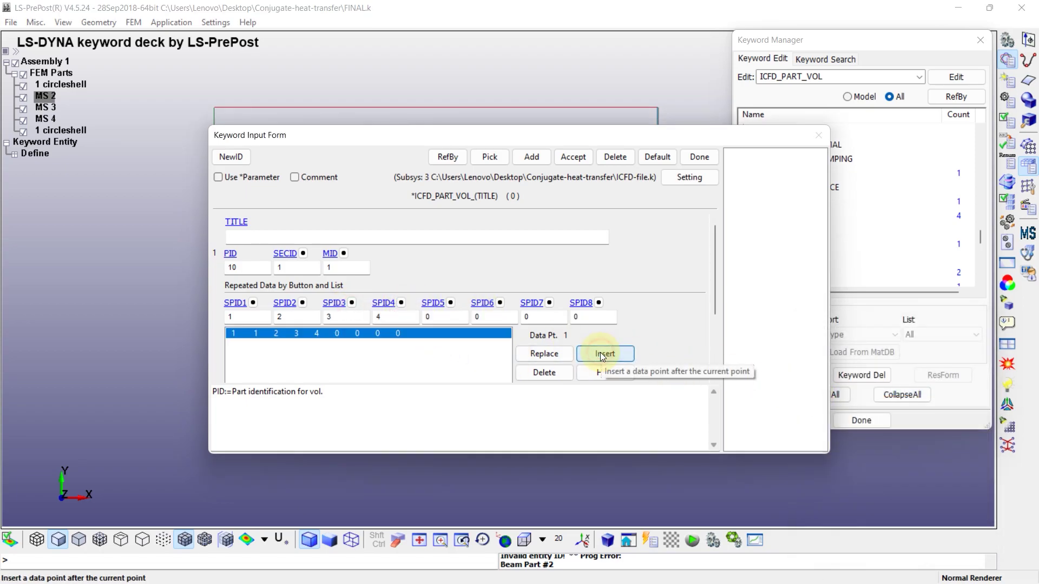
left_click(566, 159)
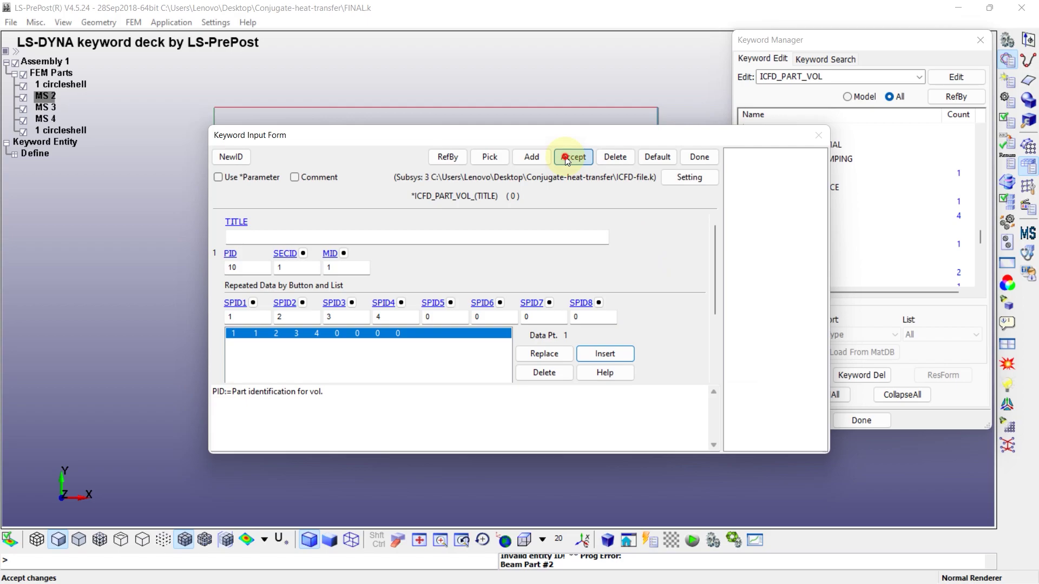
left_click(696, 157)
Step: Start a MESH_VOLUME card with VOLID 1
left_click(901, 394)
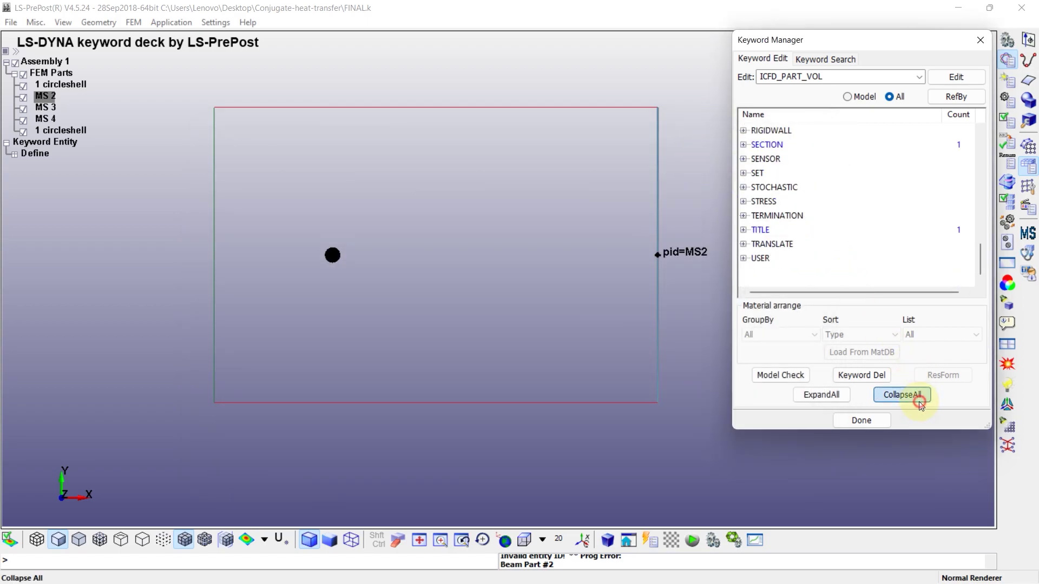
scroll(791, 201, "up", 3)
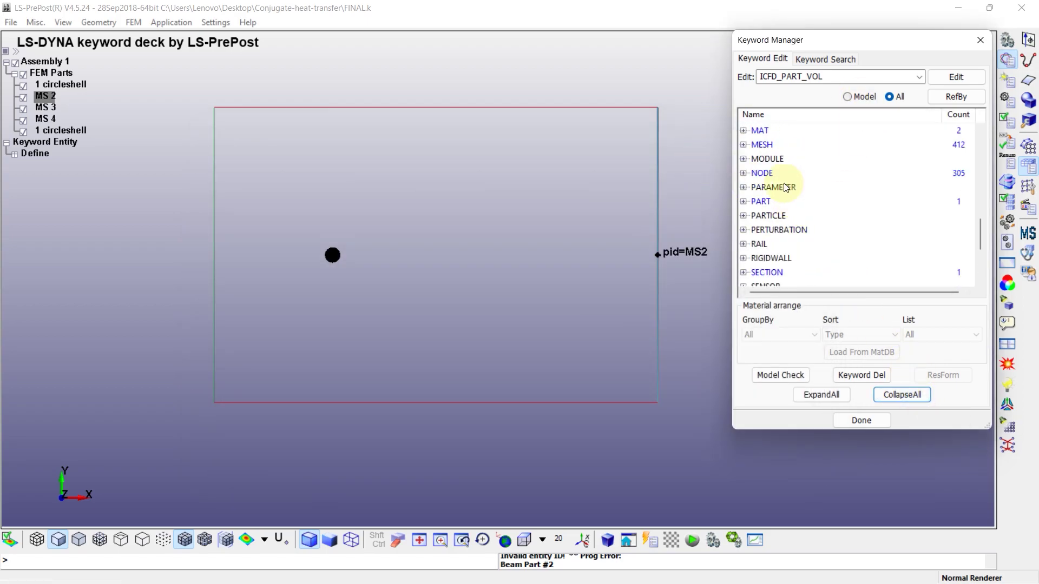
left_click(750, 147)
scroll(797, 205, "down", 1)
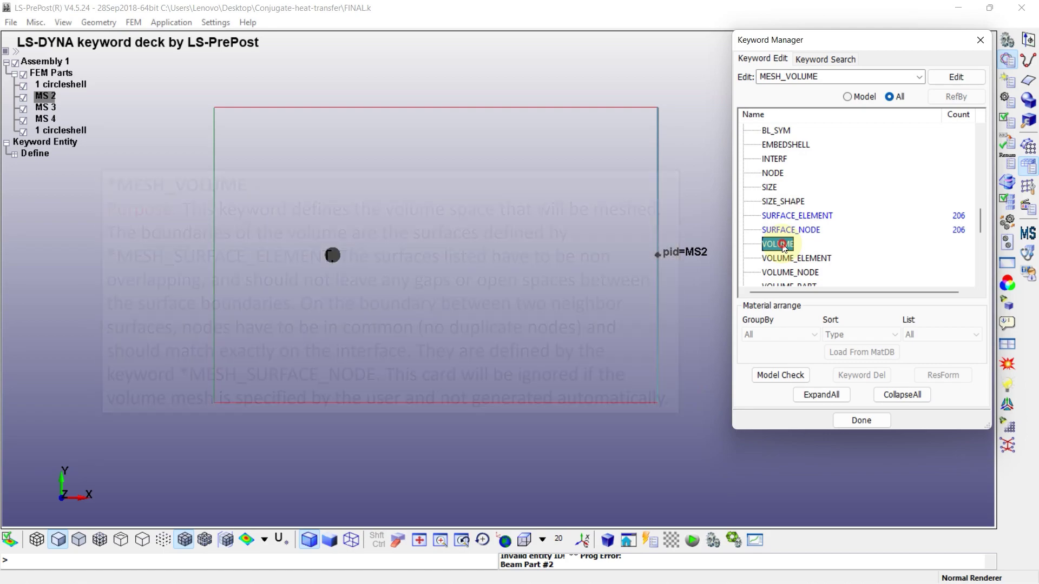
double_click(783, 247)
left_click(232, 158)
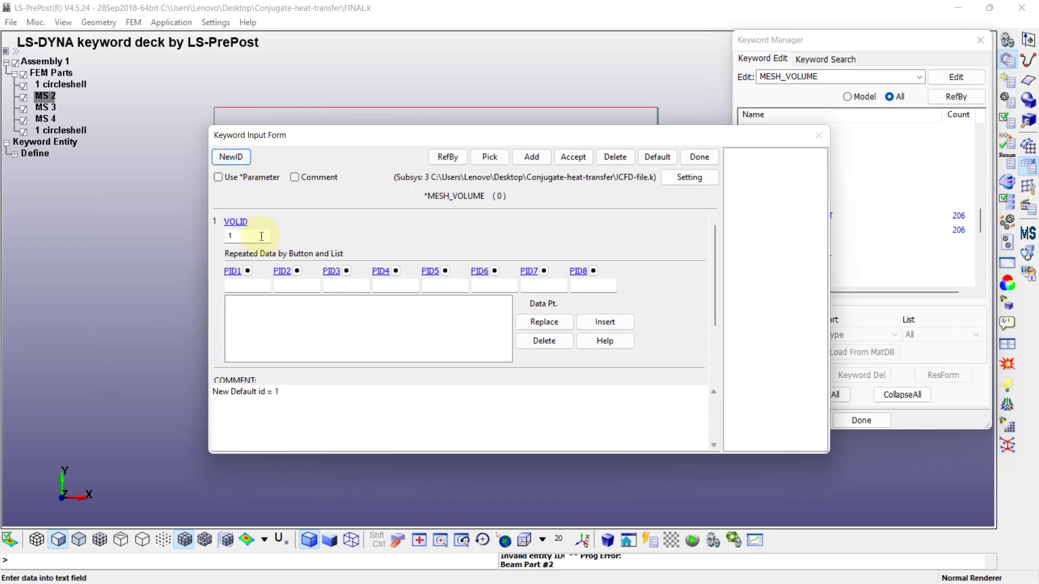
Step: Link PID1 to PID4 of the mesh volume to ICFD parts 1, 2, 3 and 4, insert the line, accept and close the form
left_click(249, 270)
double_click(834, 359)
left_click(297, 271)
double_click(815, 370)
left_click(346, 270)
double_click(820, 381)
left_click(396, 272)
double_click(815, 391)
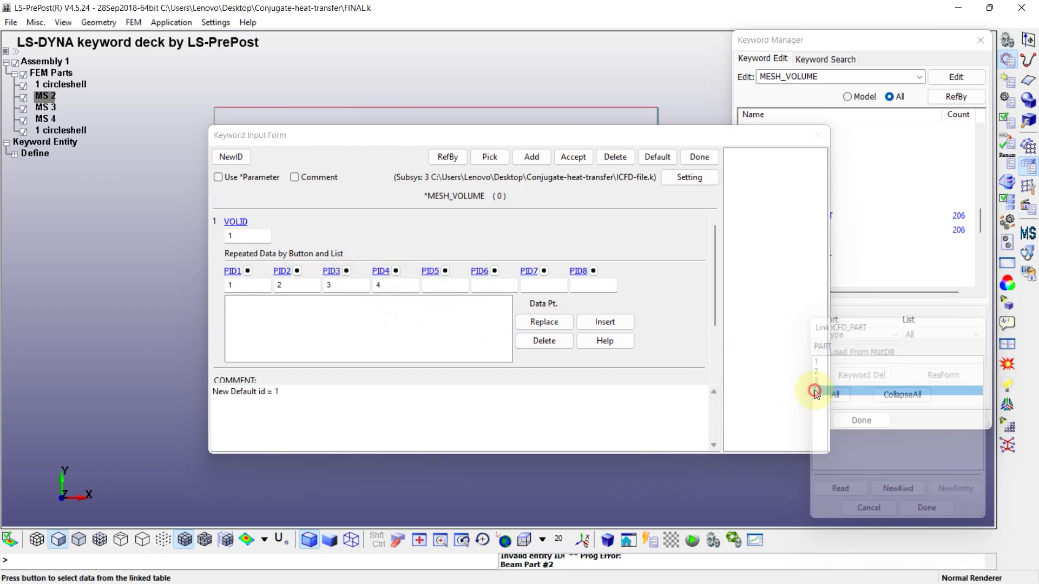
left_click(605, 322)
left_click(573, 158)
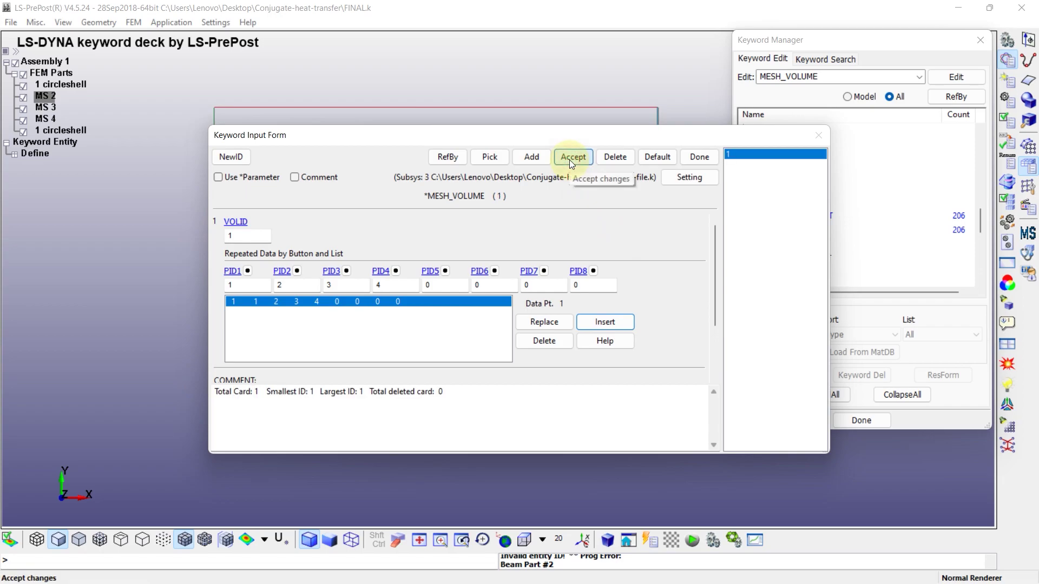
left_click(697, 157)
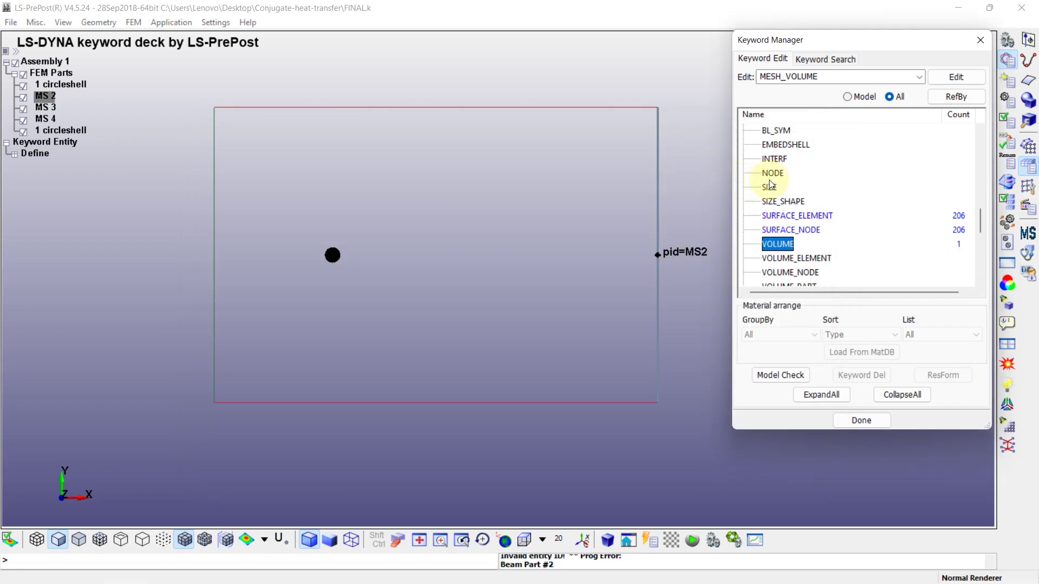
Step: Start a MESH_BL card for the boundary layer and link its PID to ICFD part 4
scroll(764, 183, "up", 1)
left_click(766, 158)
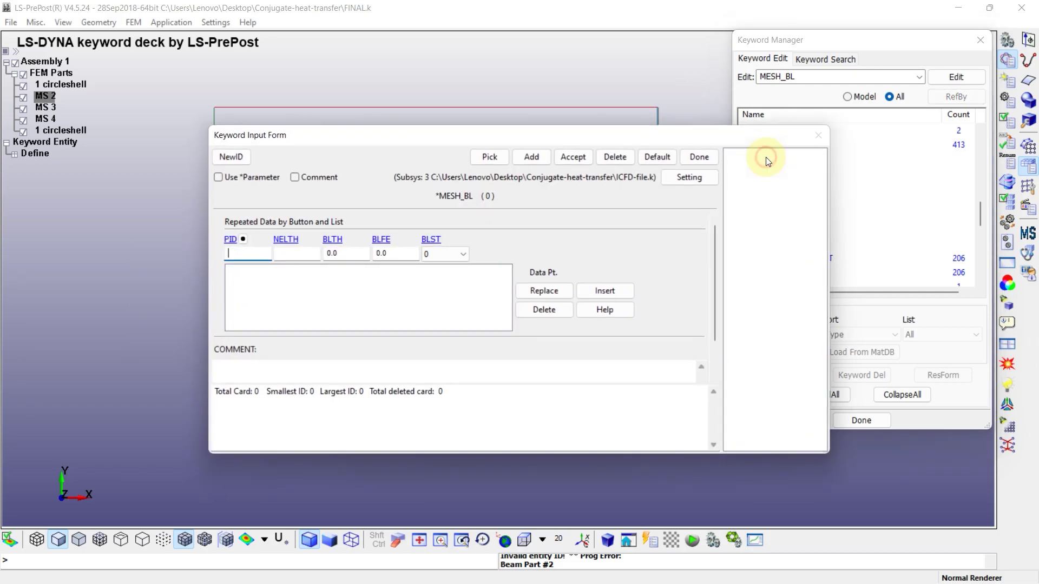
double_click(766, 159)
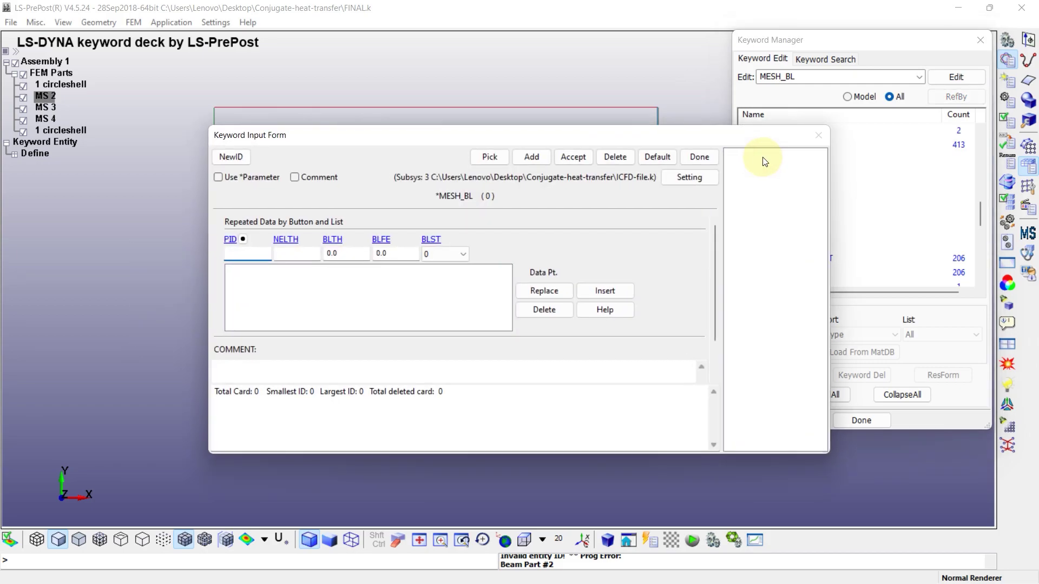
left_click(243, 240)
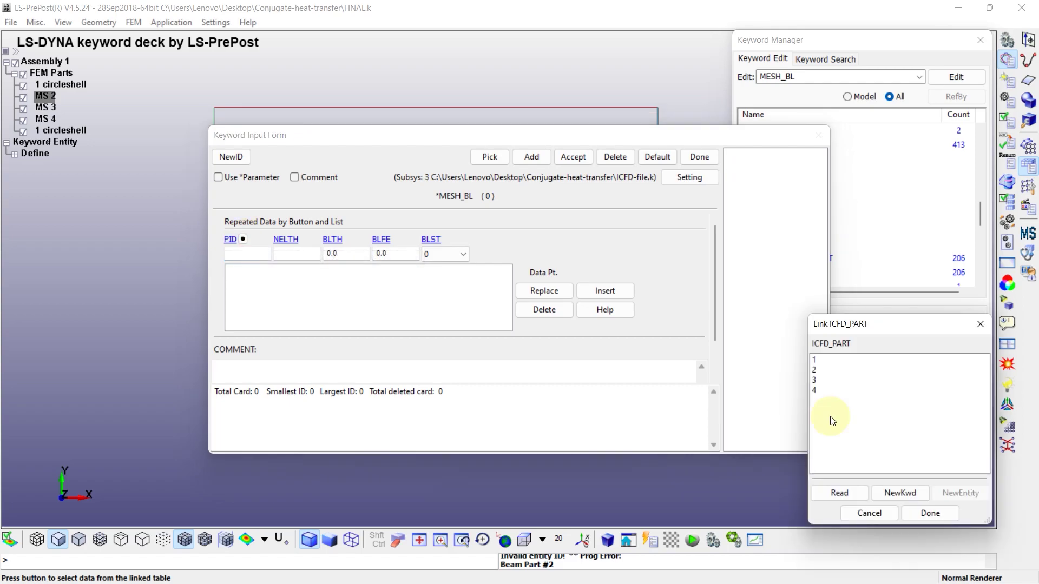
left_click(817, 390)
left_click(920, 514)
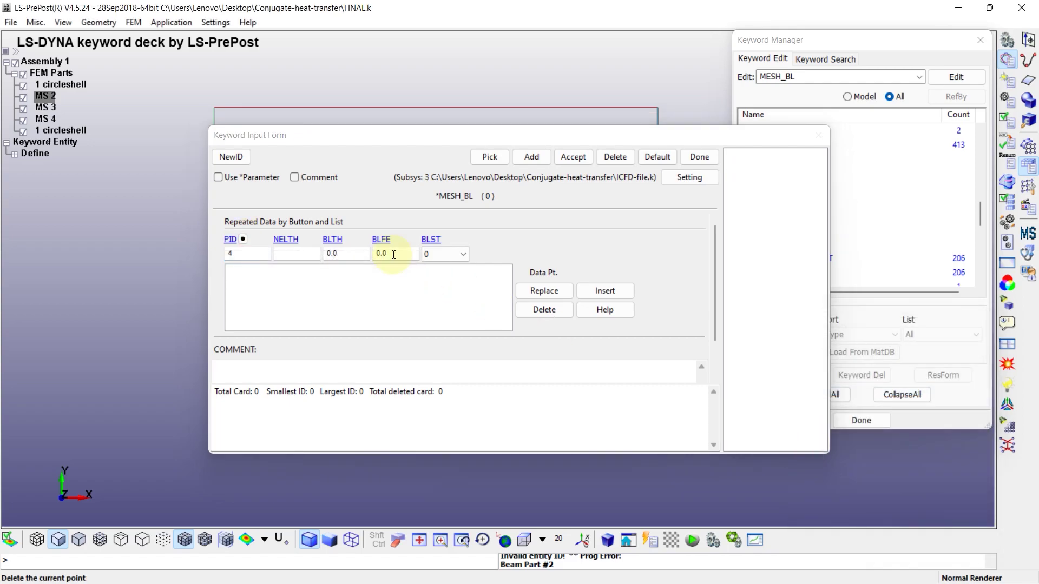
Step: Set the boundary layer's NELTH to 1, insert the data line, accept the card and close its form
left_click(302, 251)
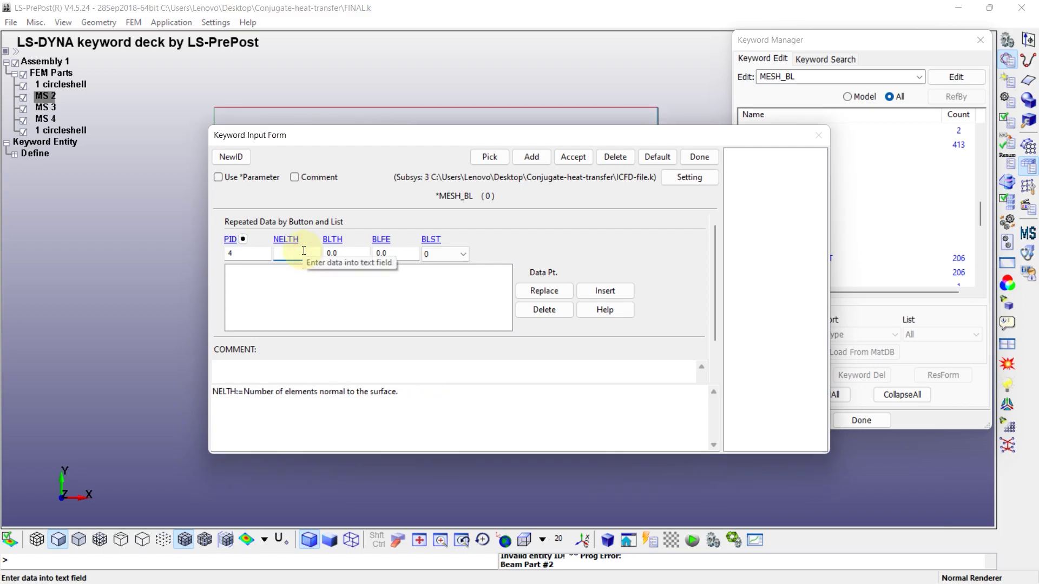
left_click(605, 290)
left_click(573, 157)
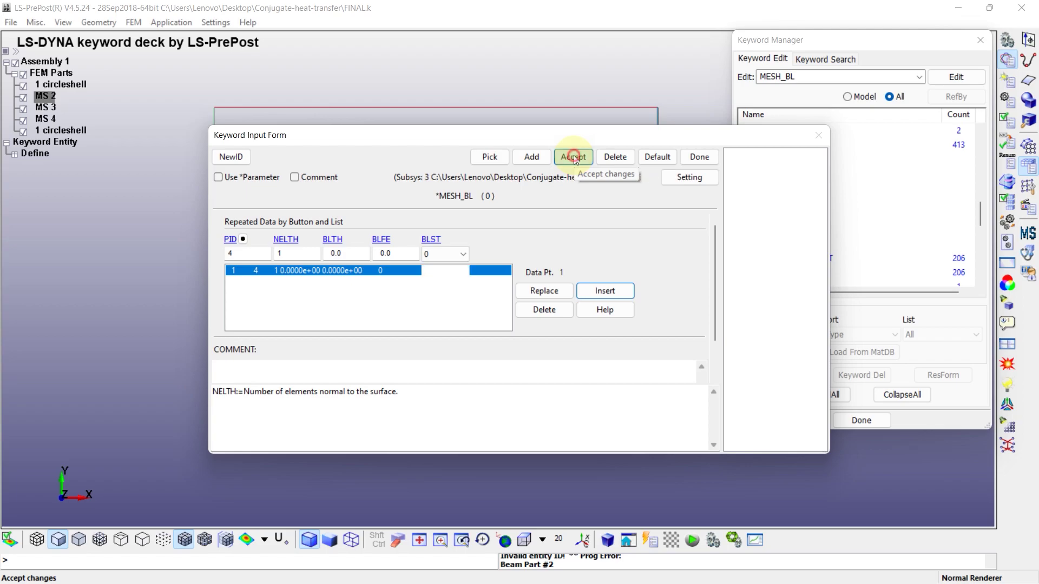
left_click(698, 160)
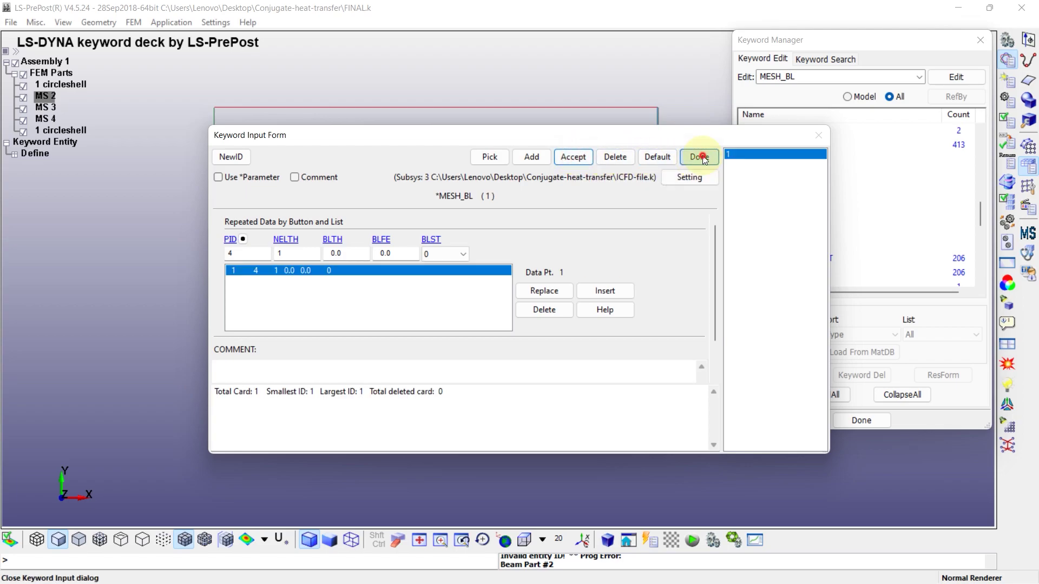
Step: Create a DATABASE_BINARY_D3PLOT card with an output interval DT of 0.5, accept it and close its form
left_click(749, 146)
scroll(818, 224, "up", 6)
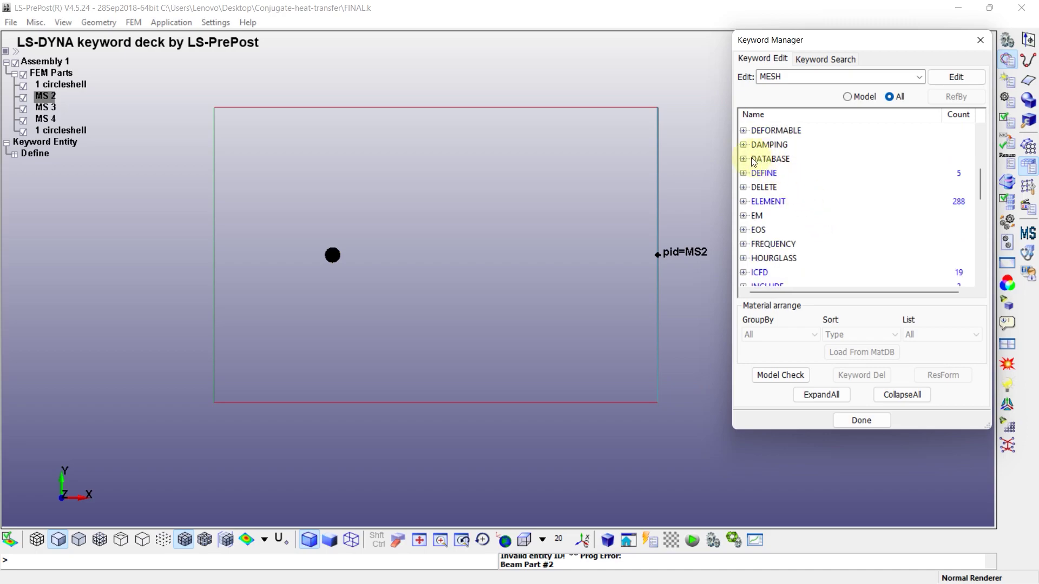
left_click(744, 159)
scroll(791, 216, "down", 1)
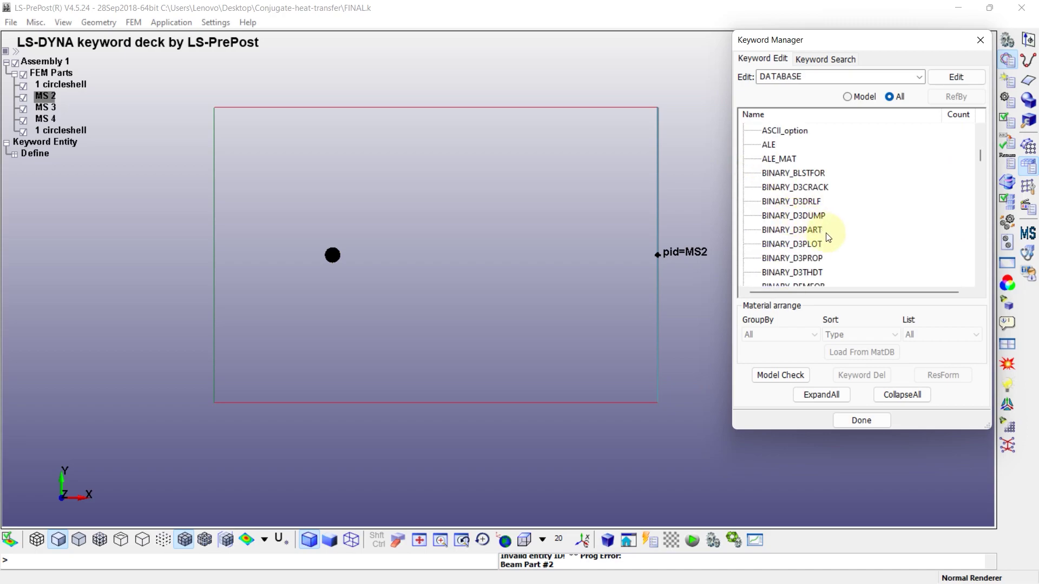
left_click(782, 245)
double_click(794, 245)
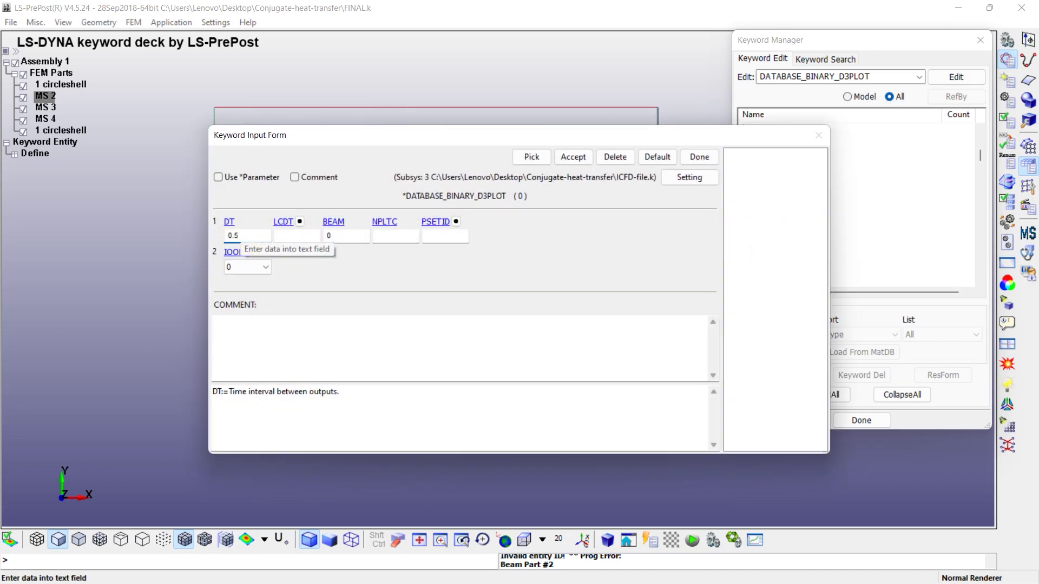
left_click(243, 236)
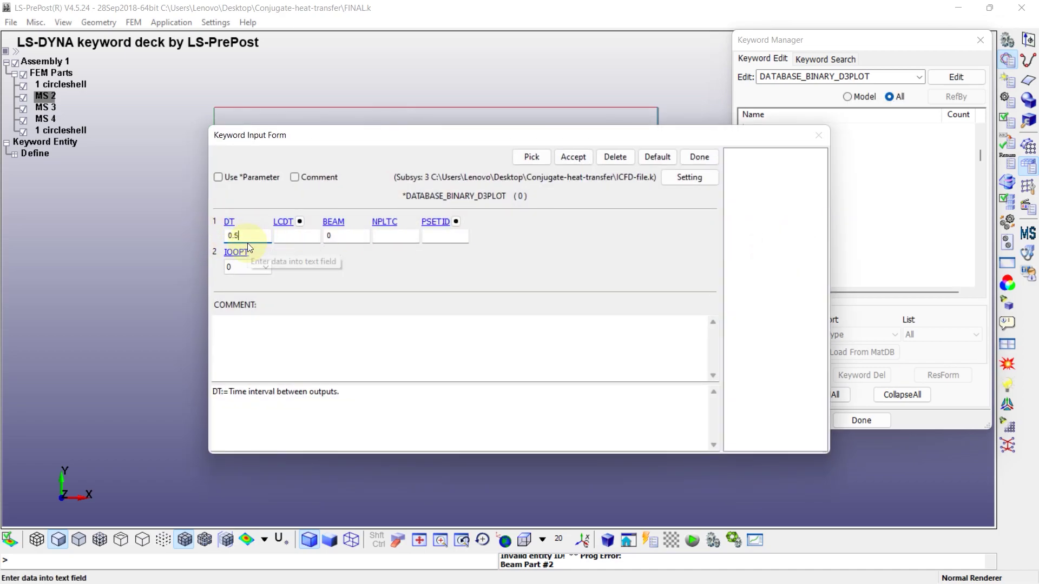
left_click(576, 157)
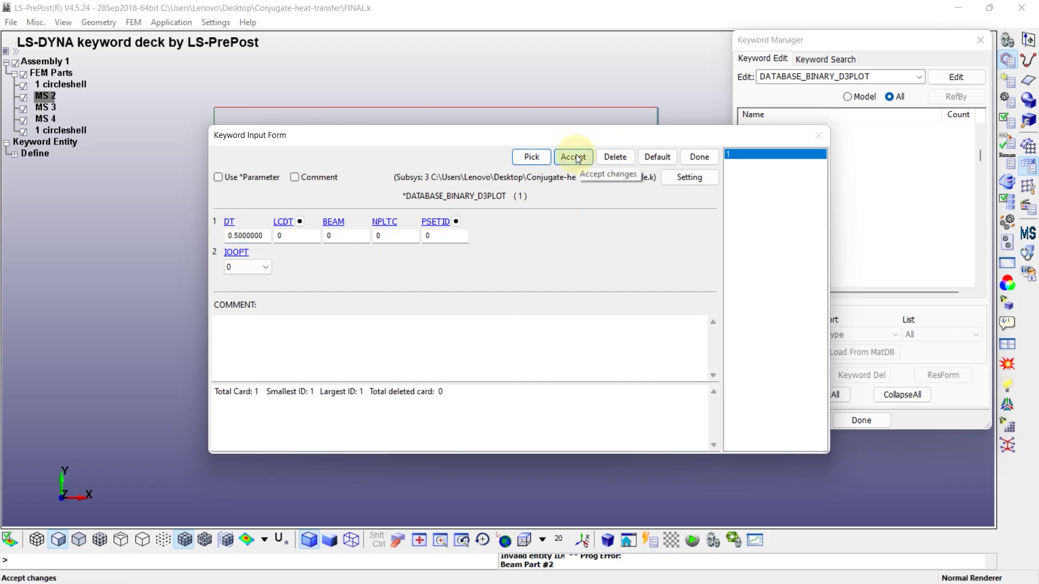
left_click(702, 156)
Step: List only the keywords used in the model and review the circleshell PART card's section and material IDs
left_click(902, 395)
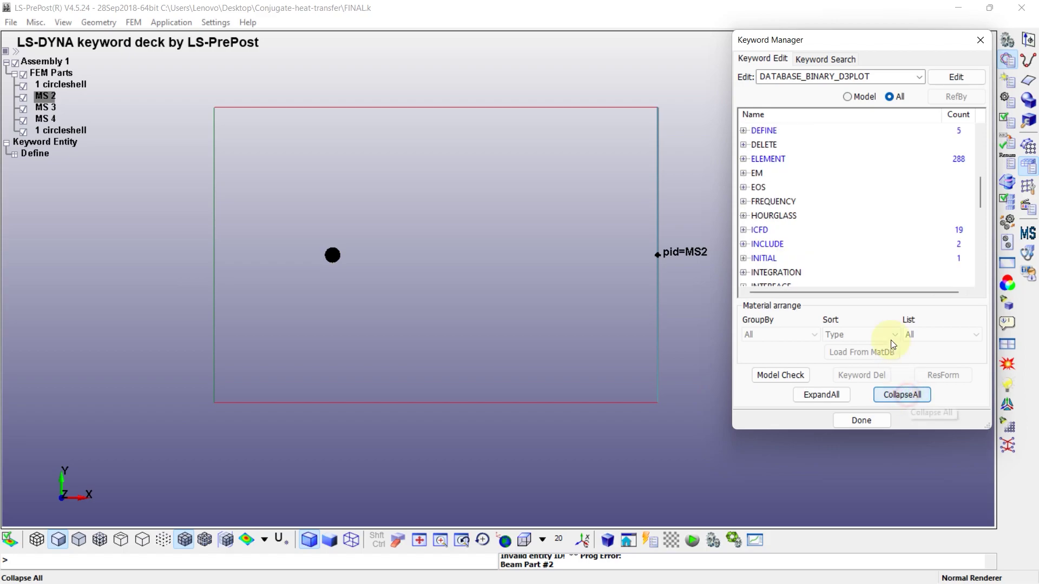
left_click(848, 97)
scroll(816, 202, "up", 2)
scroll(816, 201, "down", 2)
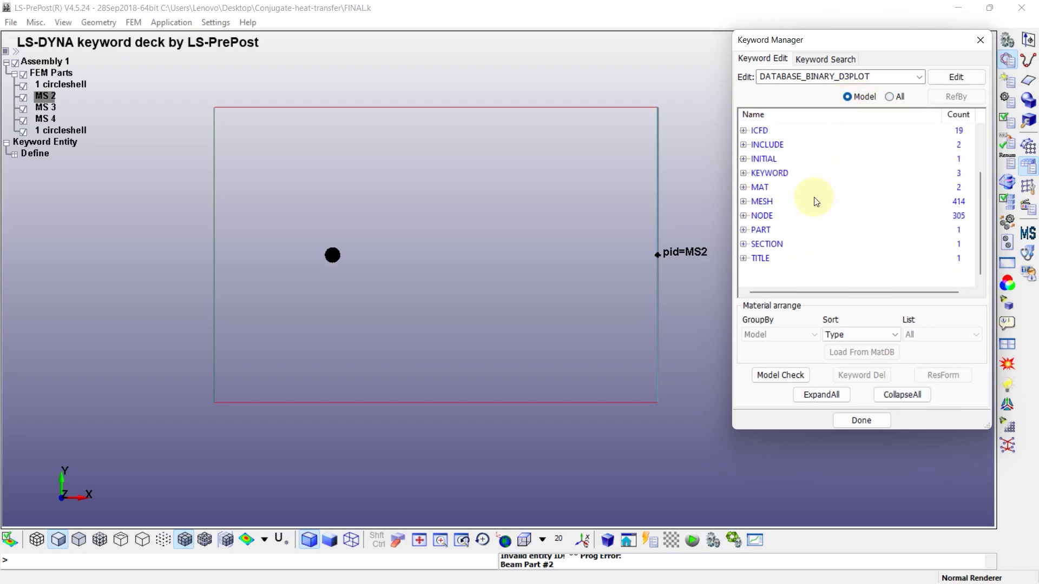
double_click(747, 231)
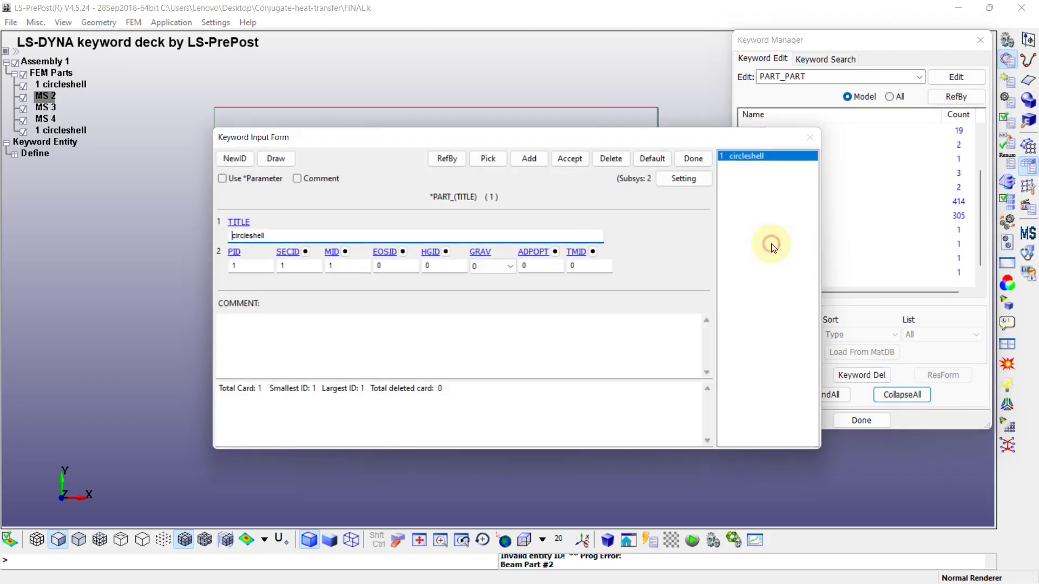
left_click(698, 157)
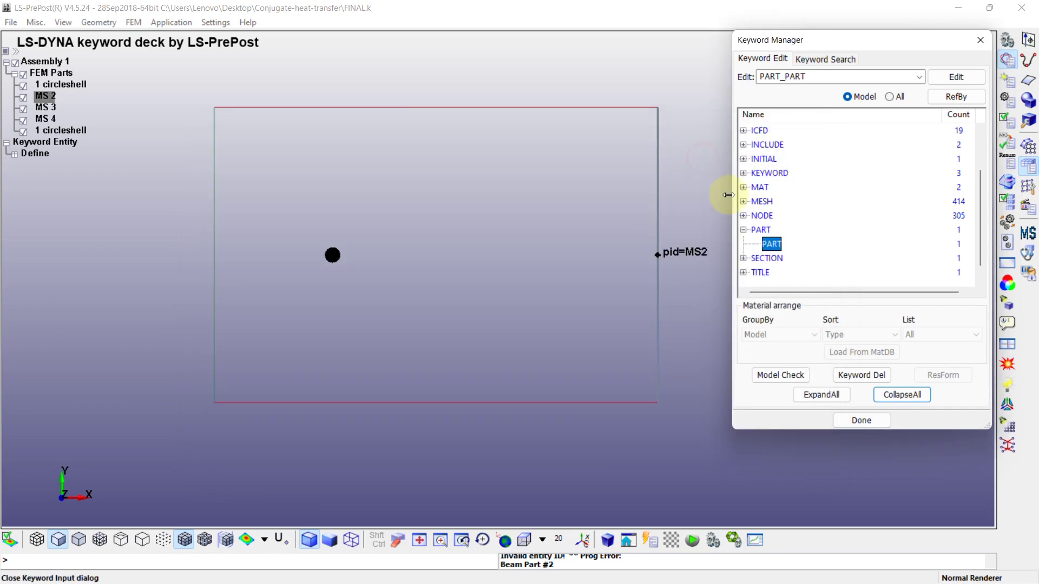
left_click(744, 230)
scroll(835, 229, "up", 2)
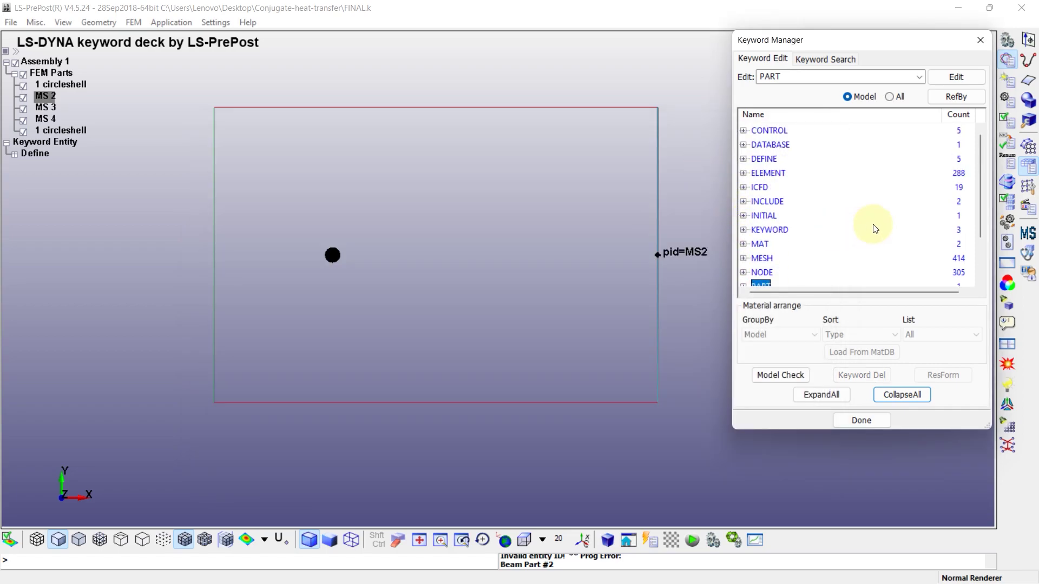
Step: Run the model's keyword check, examine the details of the NODE errors and close the check
left_click(776, 374)
left_click(834, 65)
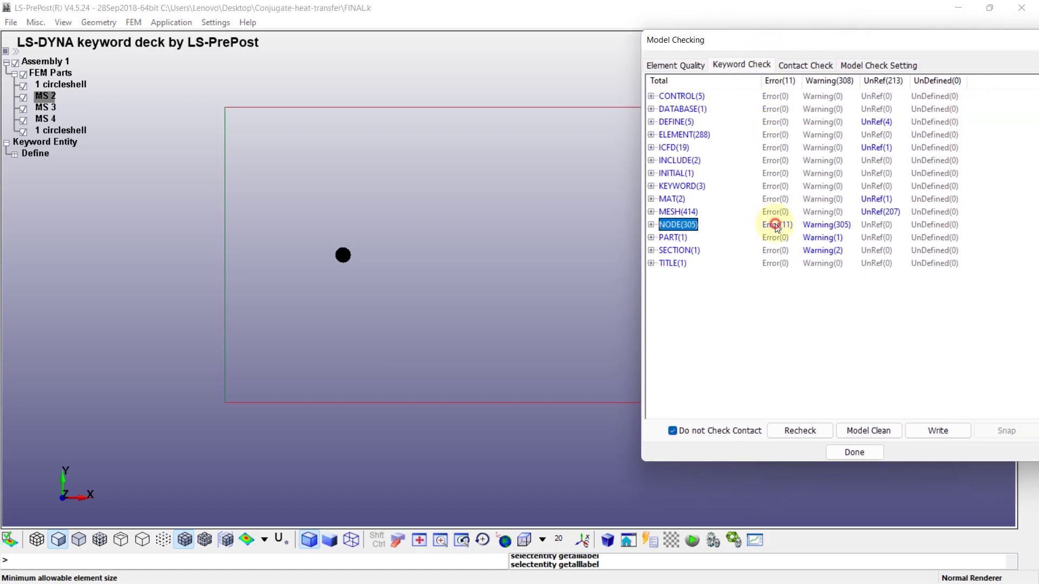
left_click(776, 226)
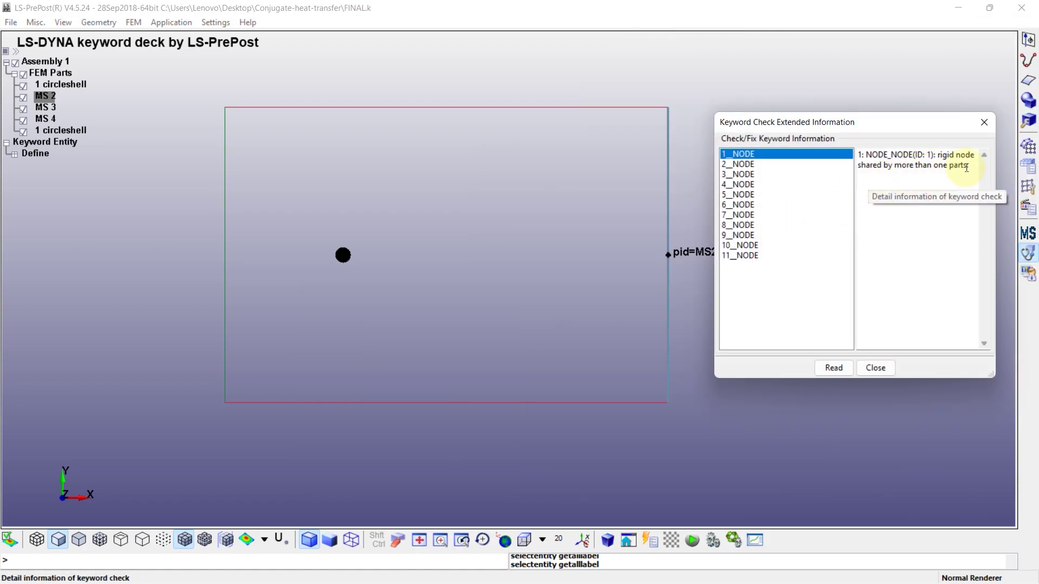
left_click(876, 368)
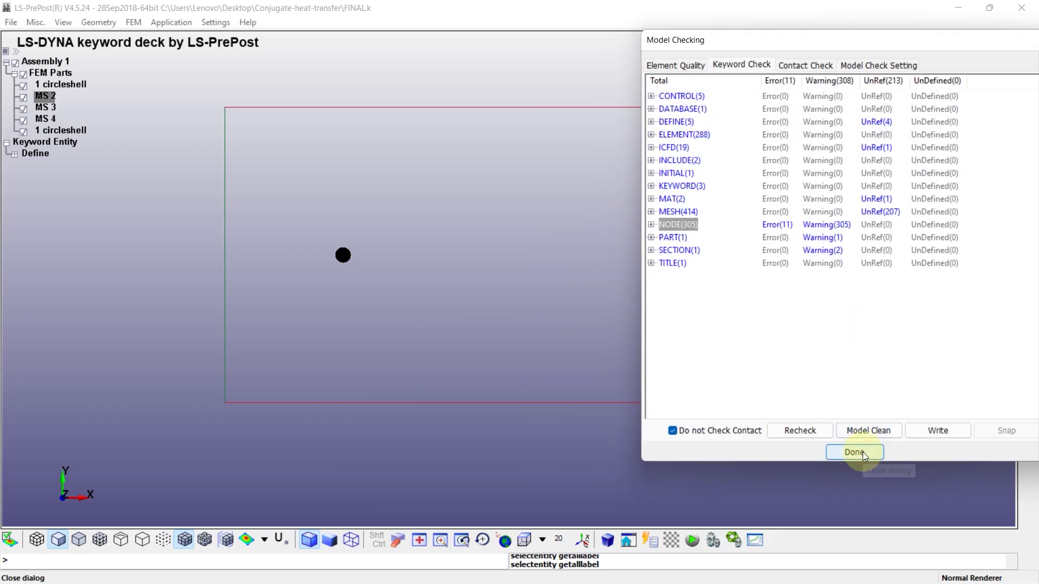
left_click(863, 453)
Step: Close the keyword manager and save the model without splitting by subsystem, using output version V971_R10 and overwriting FINAL.k
left_click_drag(766, 52, 845, 80)
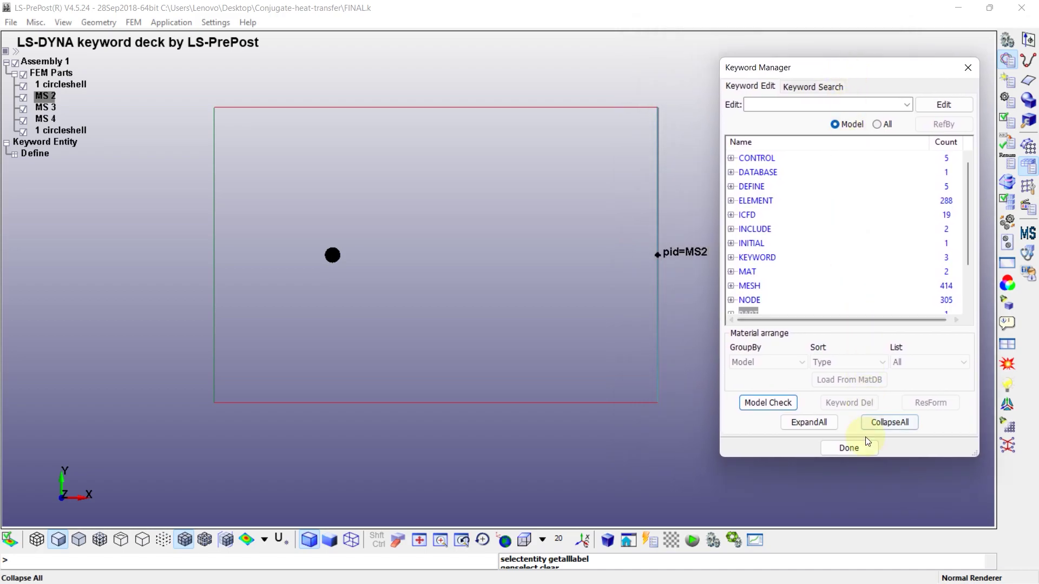
left_click(850, 450)
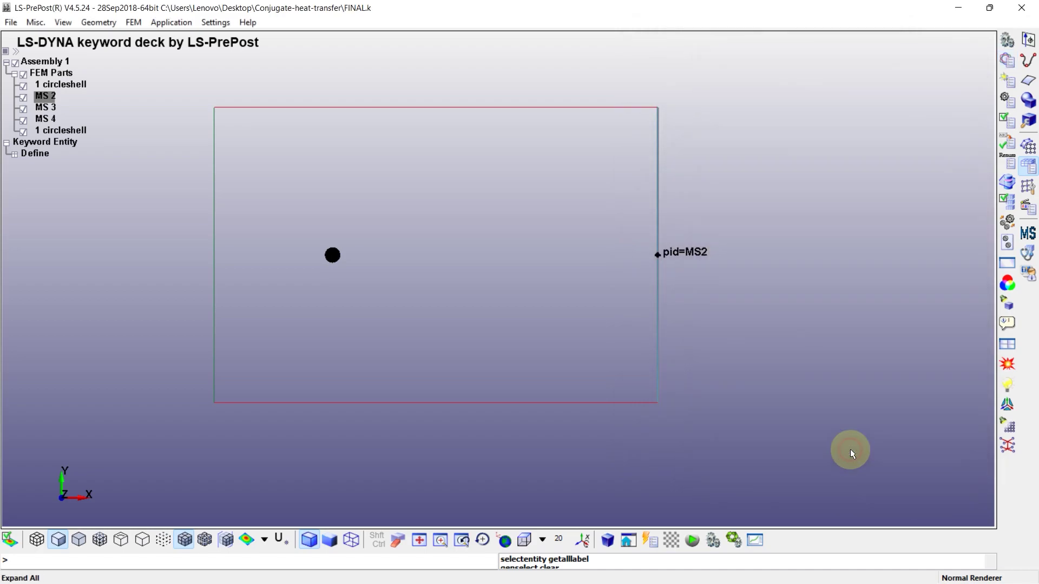
left_click(10, 22)
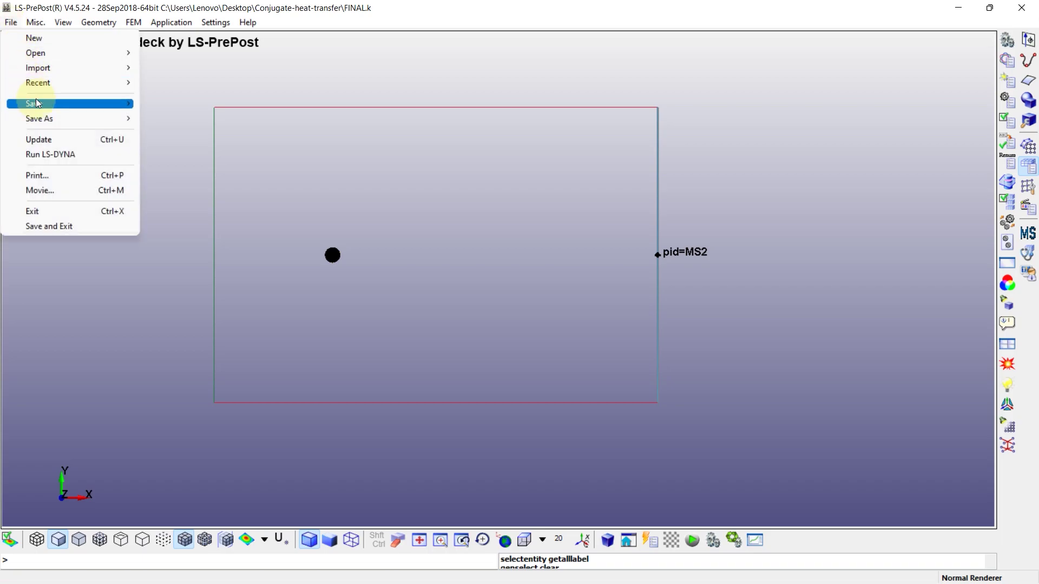
left_click(153, 104)
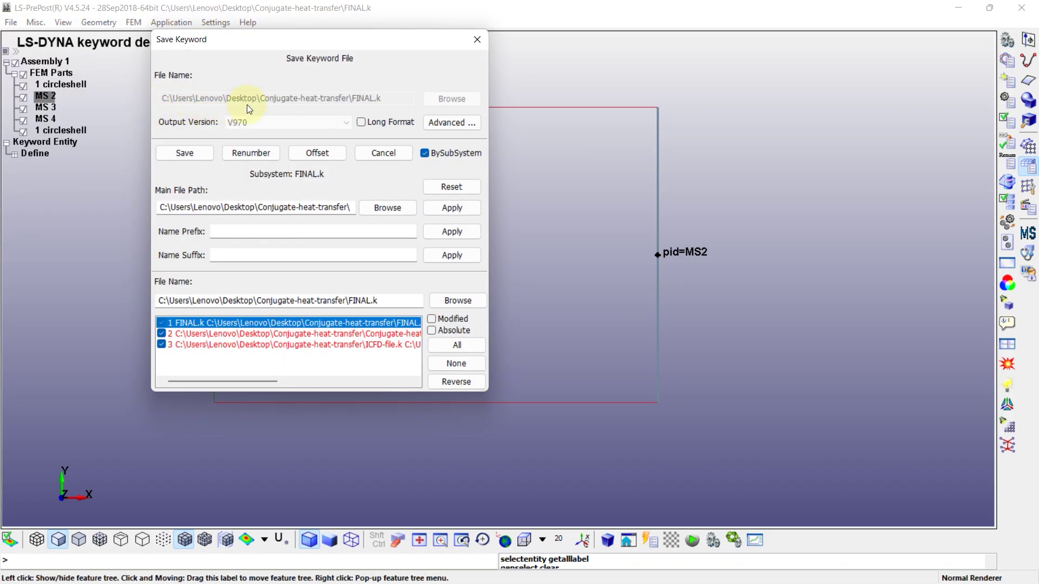
left_click(426, 154)
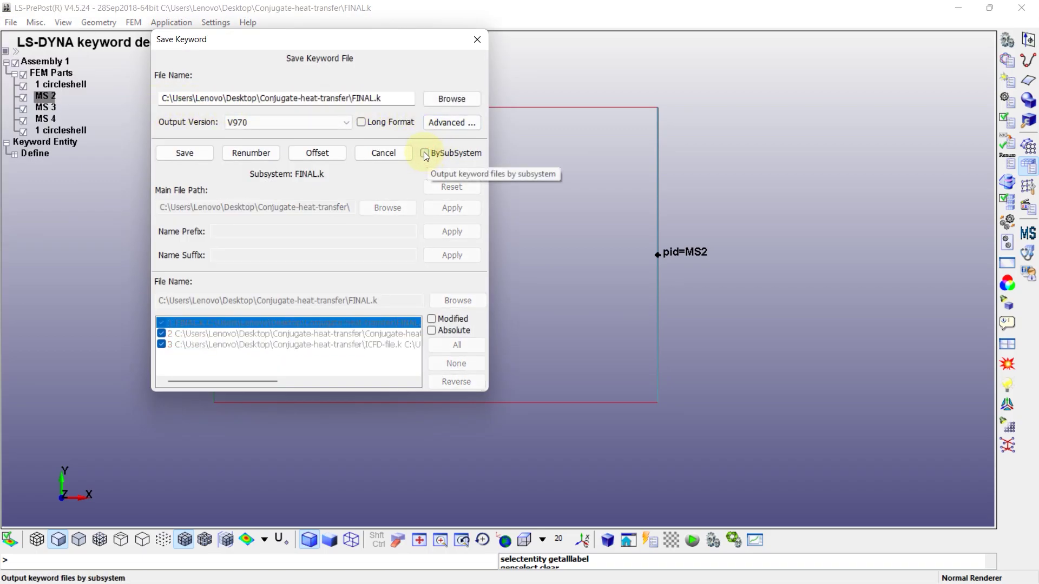
left_click(344, 122)
left_click(253, 221)
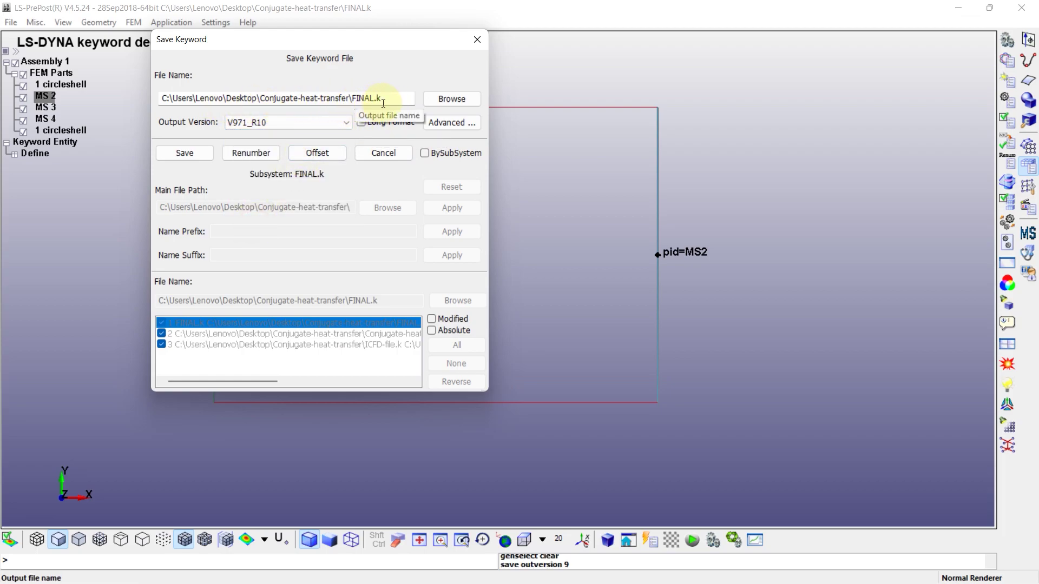
left_click(192, 153)
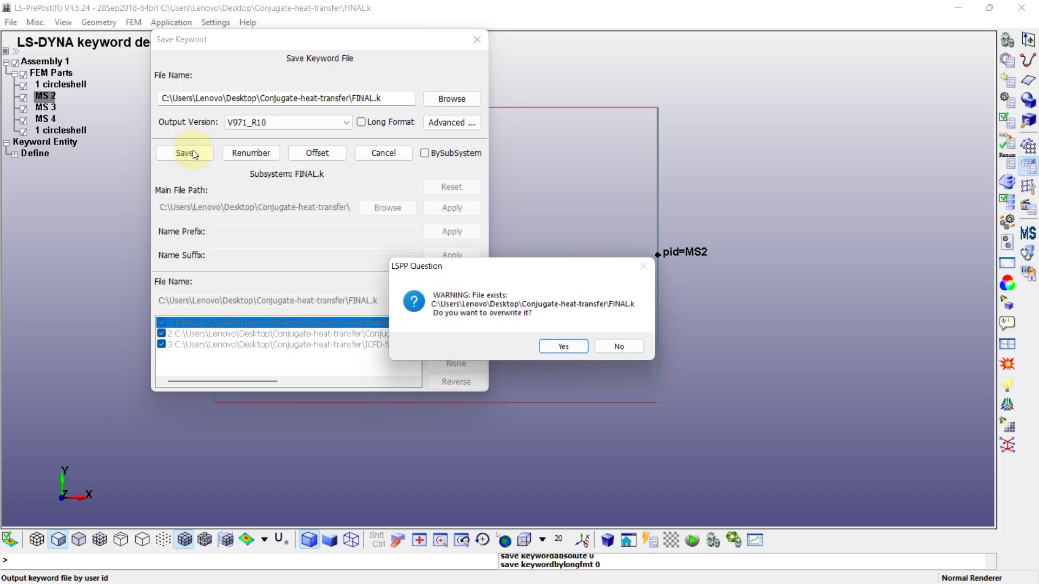
left_click(563, 346)
Step: Save the keyword file FINAL.k once more and close LS-PrePost
left_click(11, 22)
mouse_move(38, 104)
left_click(181, 106)
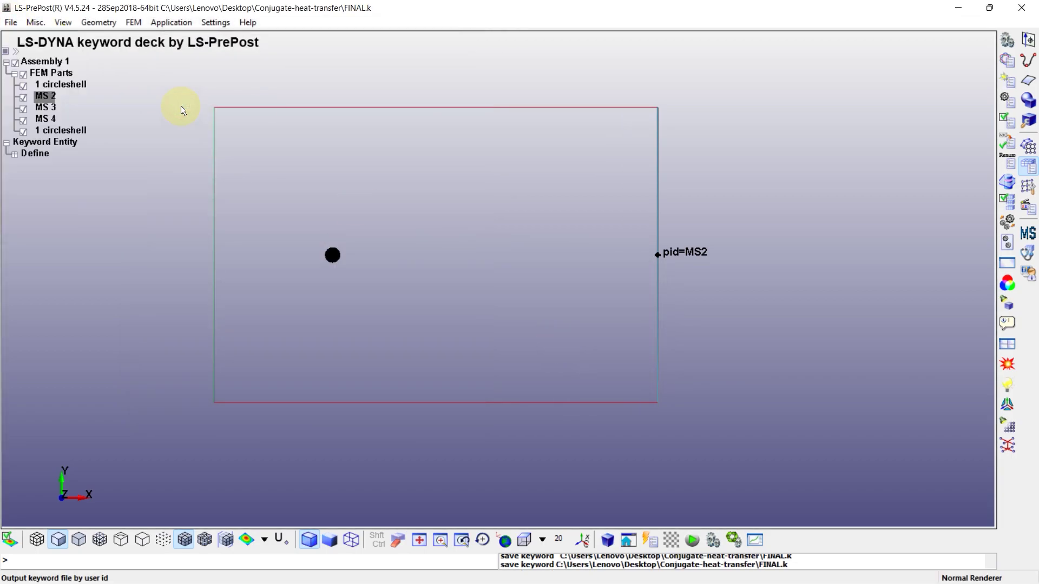
left_click(1023, 6)
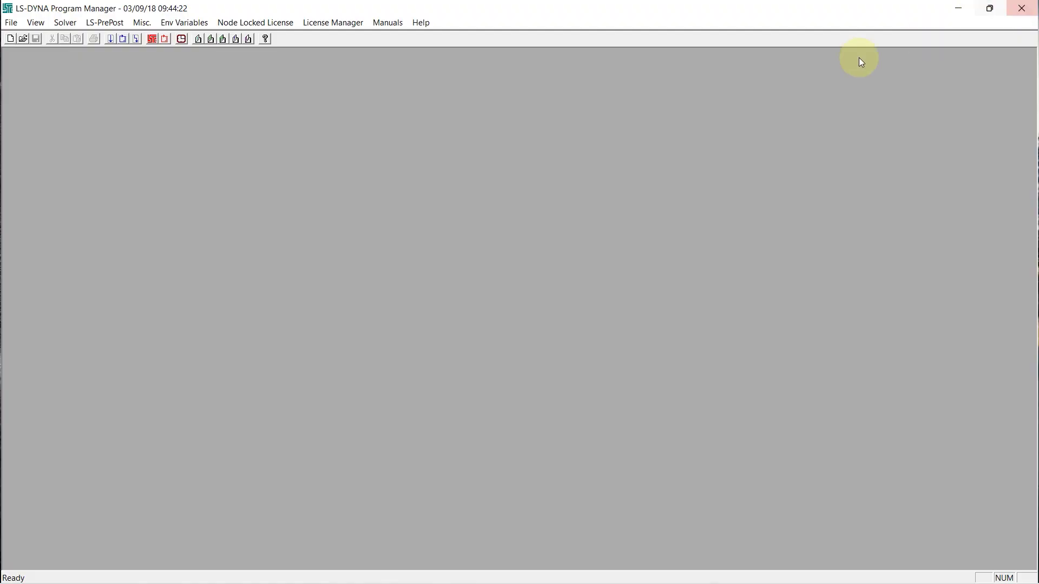
Step: In LS-DYNA Program Manager, run the analysis of FINAL.k from the Conjugate-heat-transfer folder on 8 CPUs, and close the solver window once it finishes
left_click(109, 39)
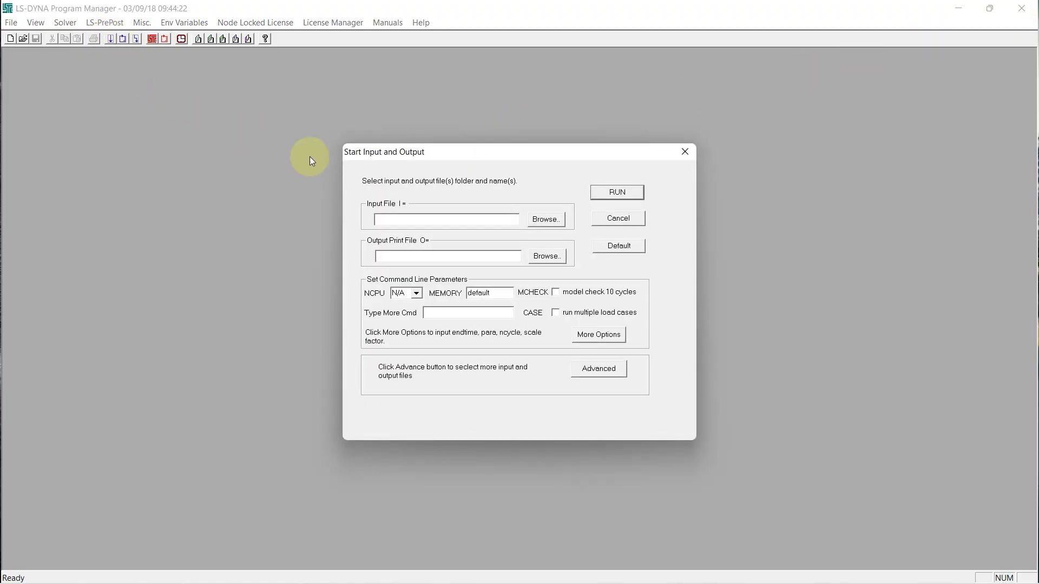
left_click(547, 220)
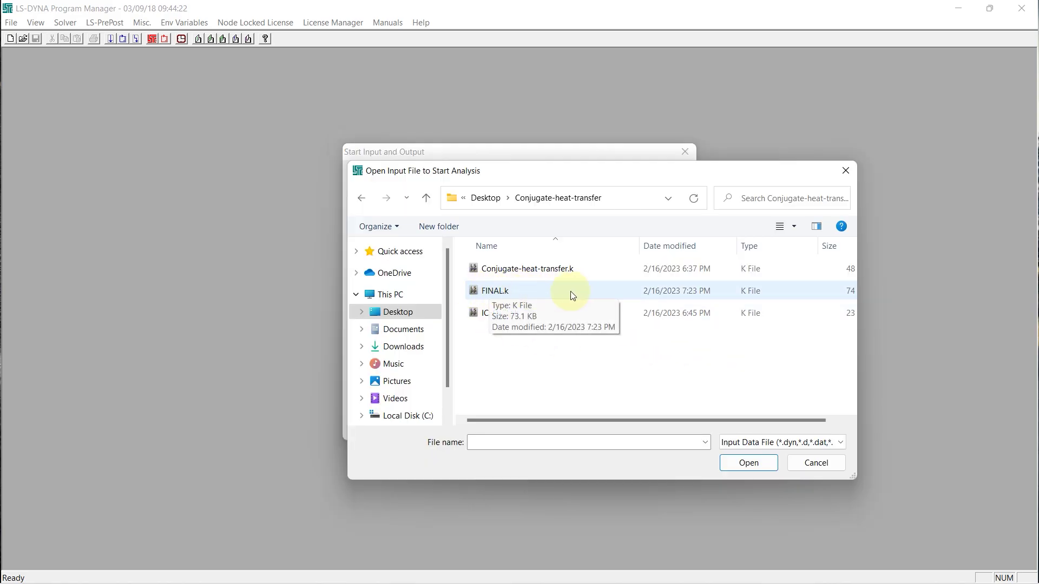
left_click(502, 291)
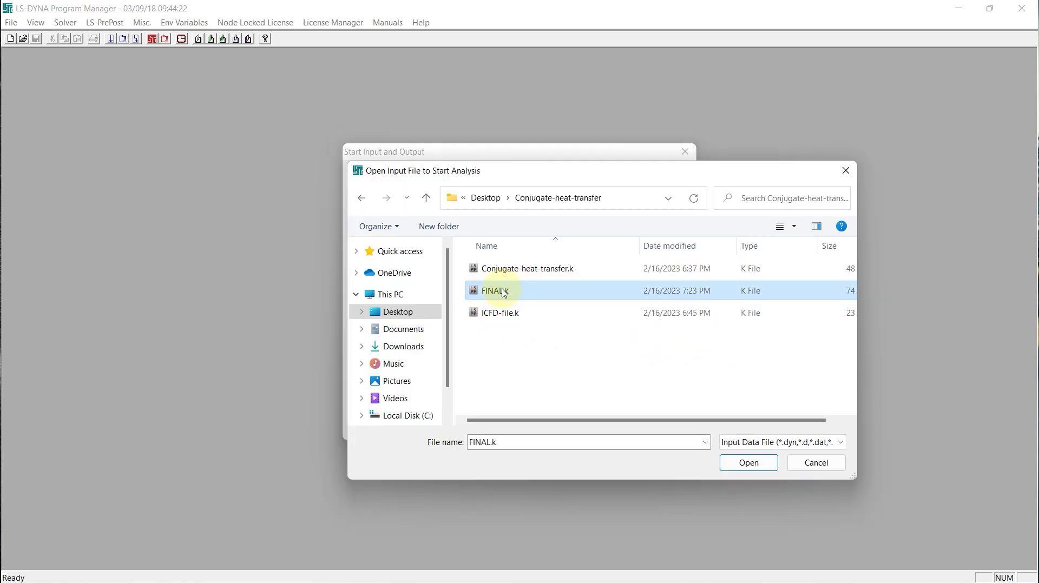
left_click(748, 463)
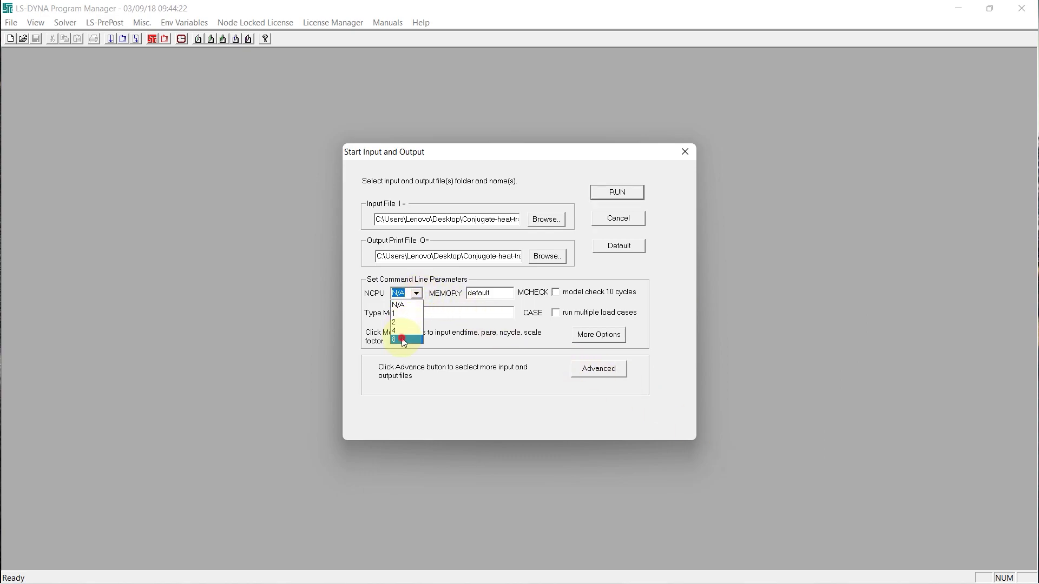
left_click(617, 193)
left_click(564, 17)
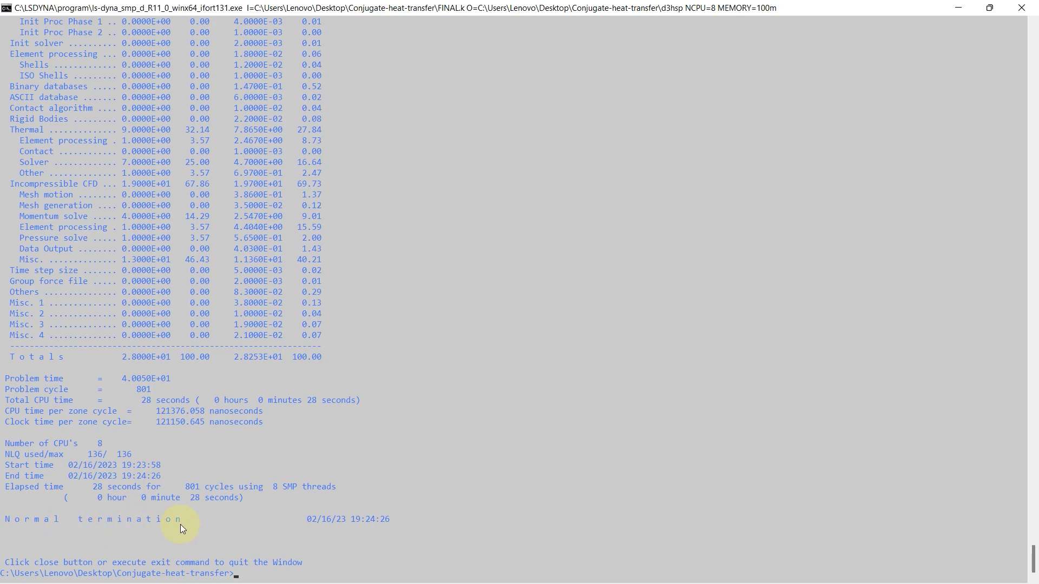
left_click(1024, 7)
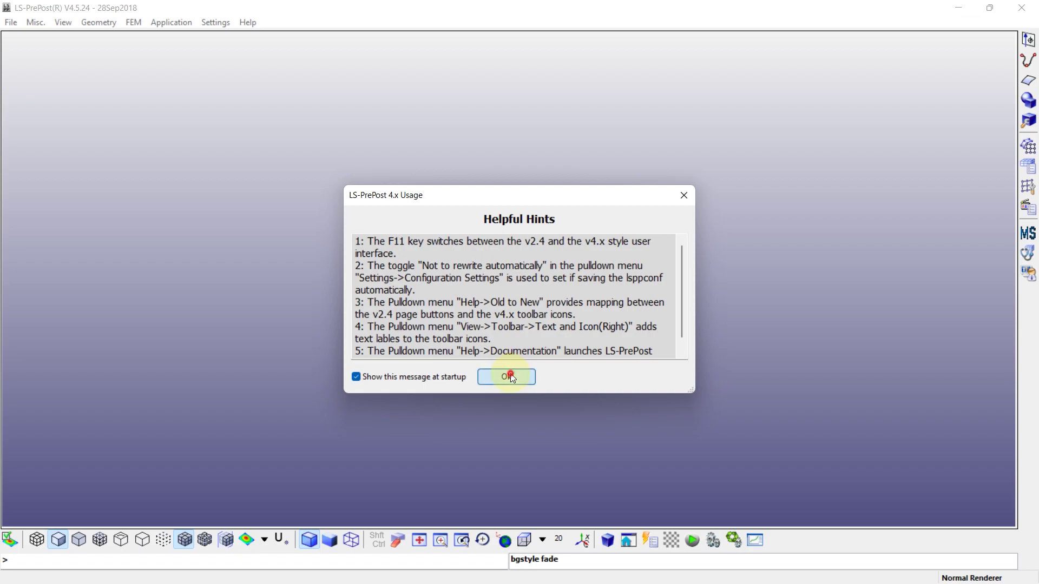
Step: In a fresh LS-PrePost session, dismiss the startup hints and open the d3plot binary results from the Conjugate-heat-transfer folder
left_click(509, 376)
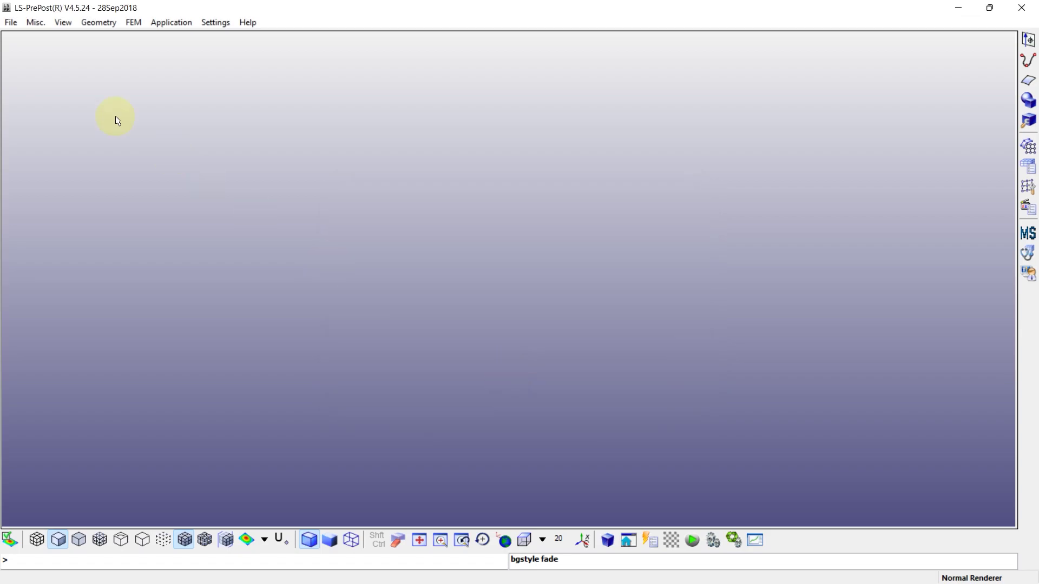
left_click(10, 23)
mouse_move(79, 52)
left_click(183, 53)
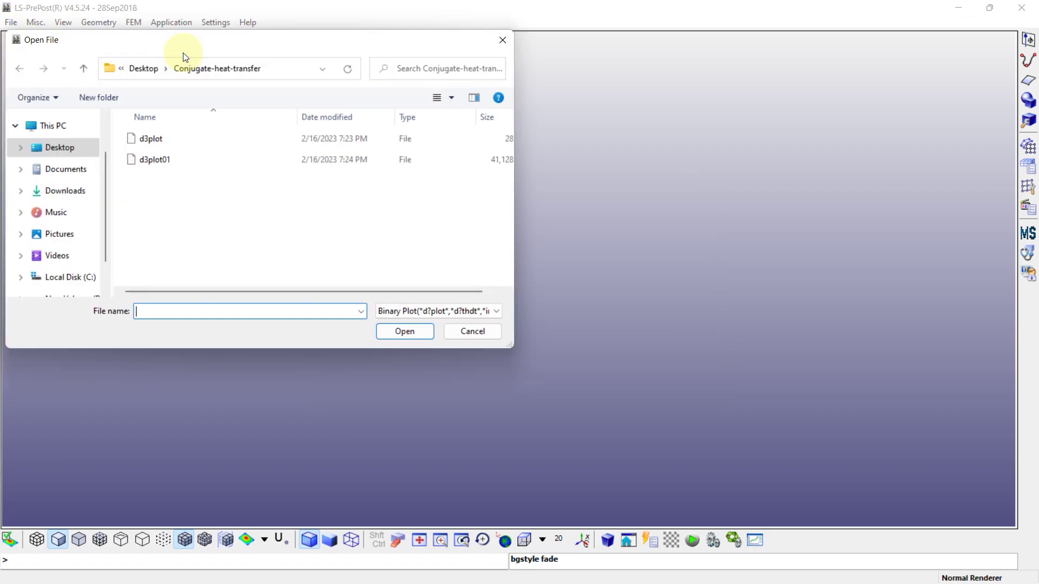
left_click(146, 139)
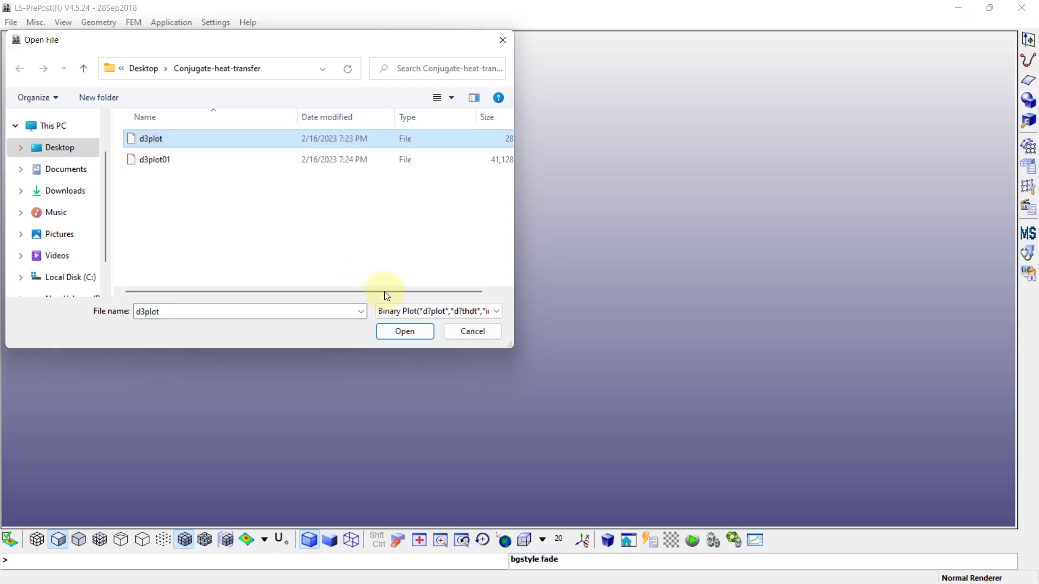
left_click(415, 333)
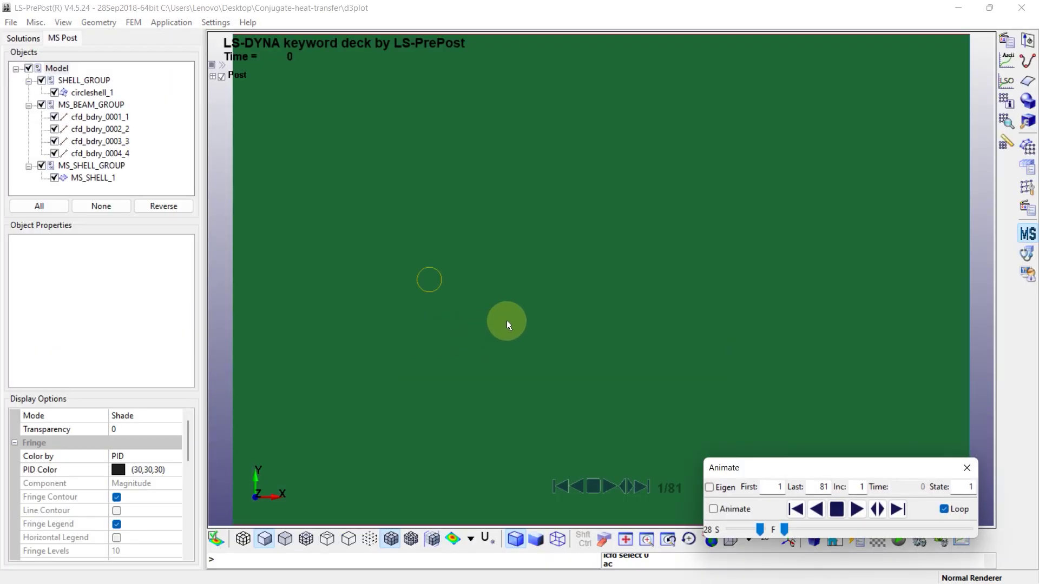
Step: Hide the four fluid boundary parts of MS_BEAM_GROUP and collapse that group
left_click(92, 104)
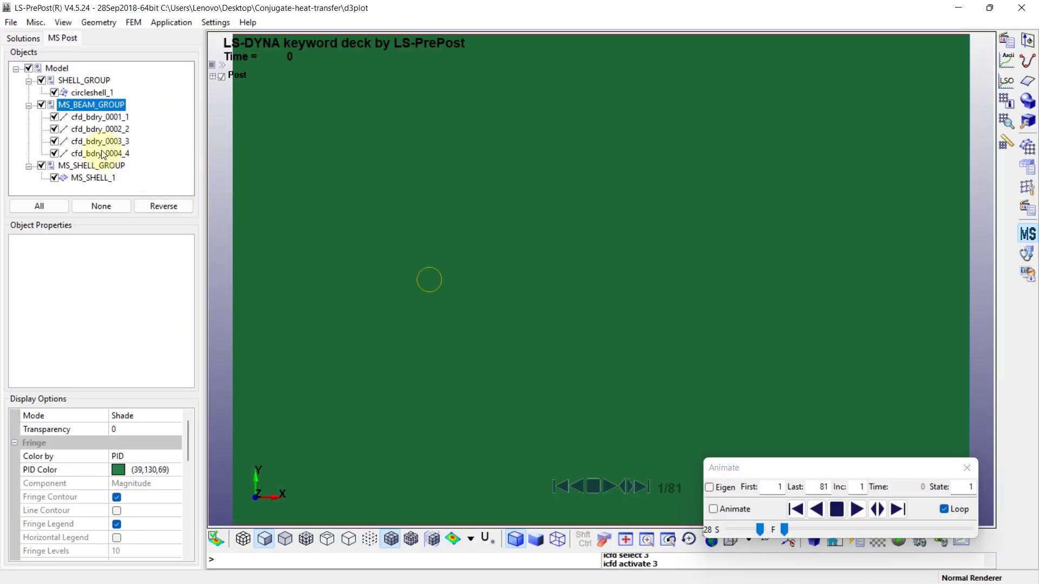
left_click(42, 105)
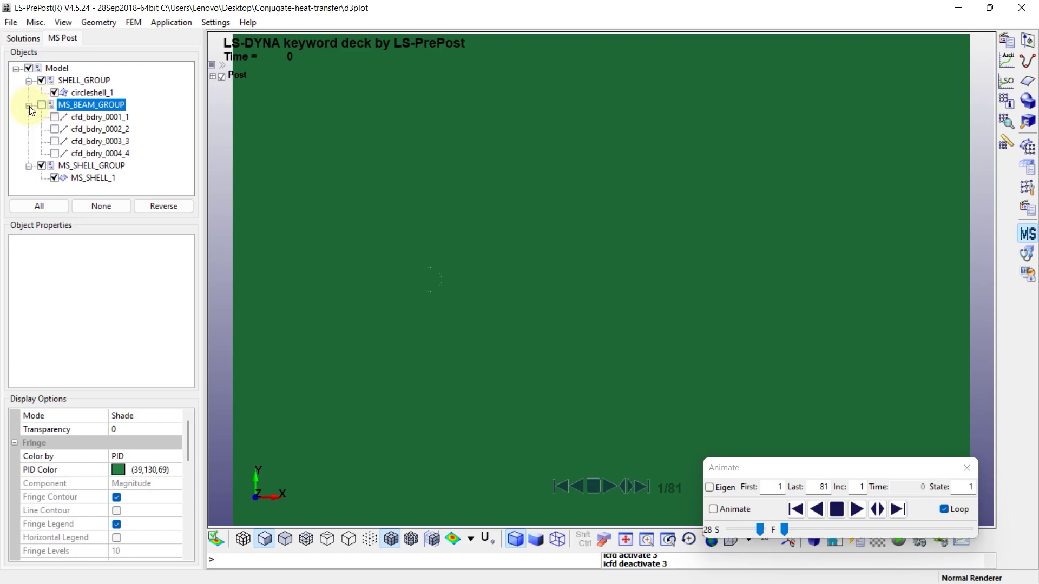
left_click(29, 106)
Step: Change the part colour of circleshell_1 to orange-red (236, 66, 23)
left_click(92, 93)
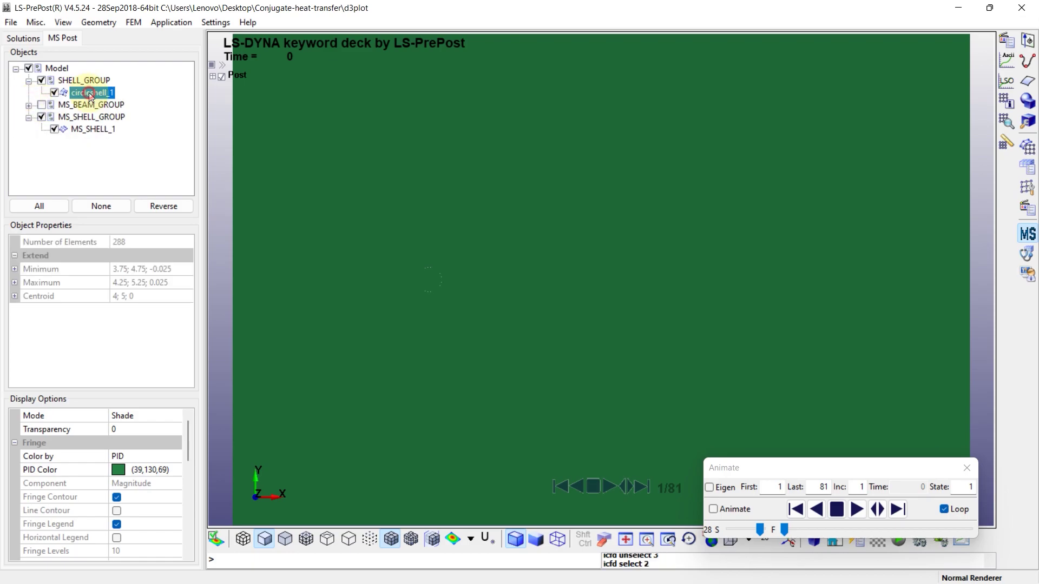
left_click(120, 470)
left_click(174, 471)
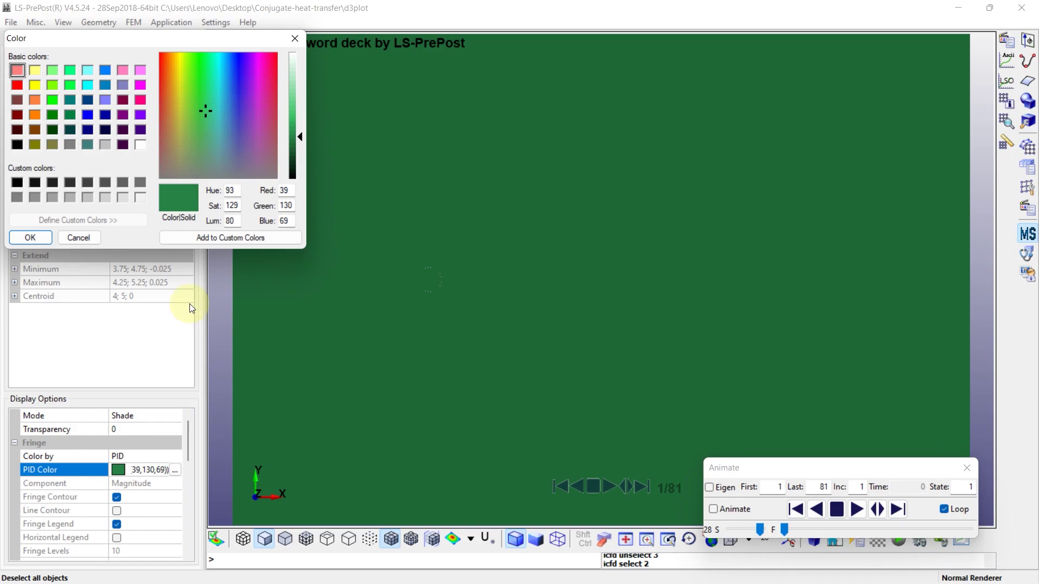
left_click(164, 59)
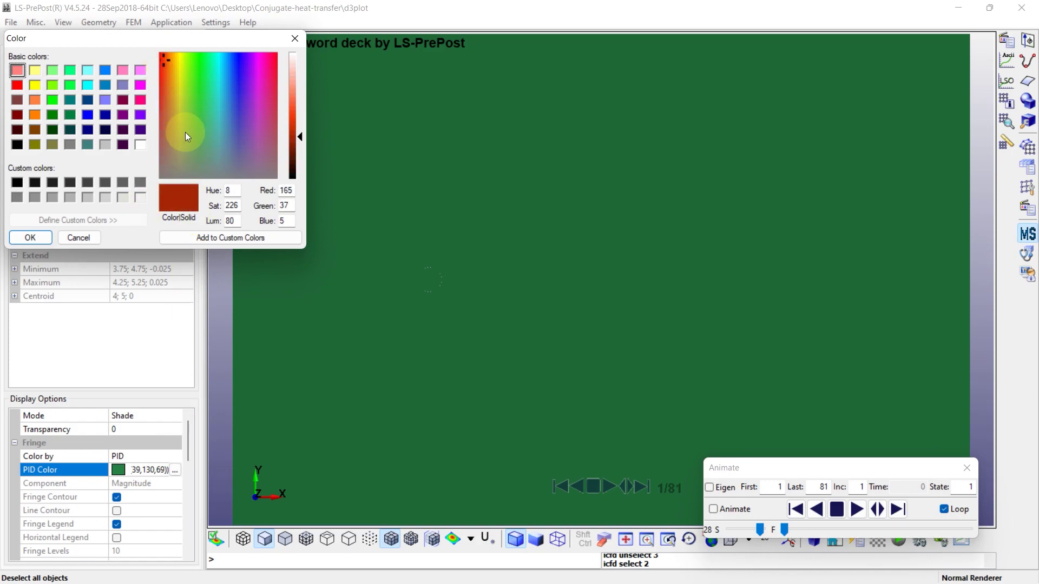
left_click_drag(290, 140, 292, 115)
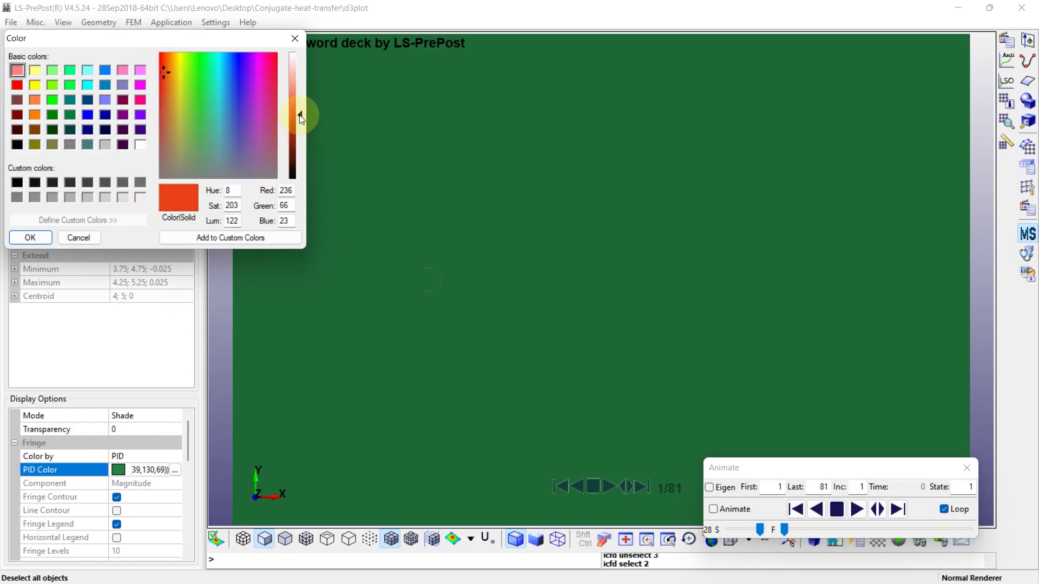
left_click(30, 237)
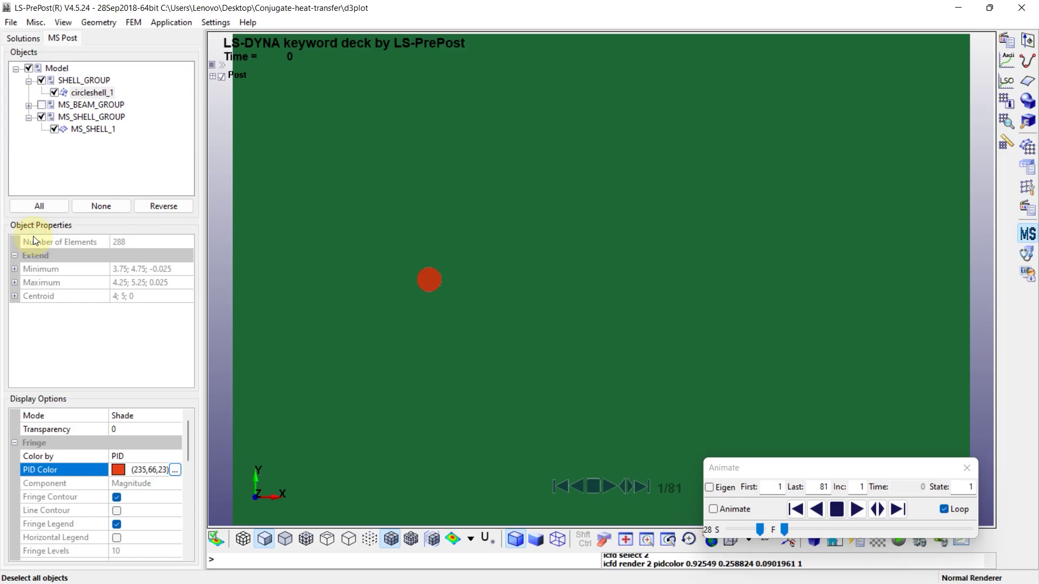
Step: Set the display mode of circleshell_1 to Mesh and view the cylinder's elements up close
left_click(155, 416)
left_click(154, 415)
left_click(143, 455)
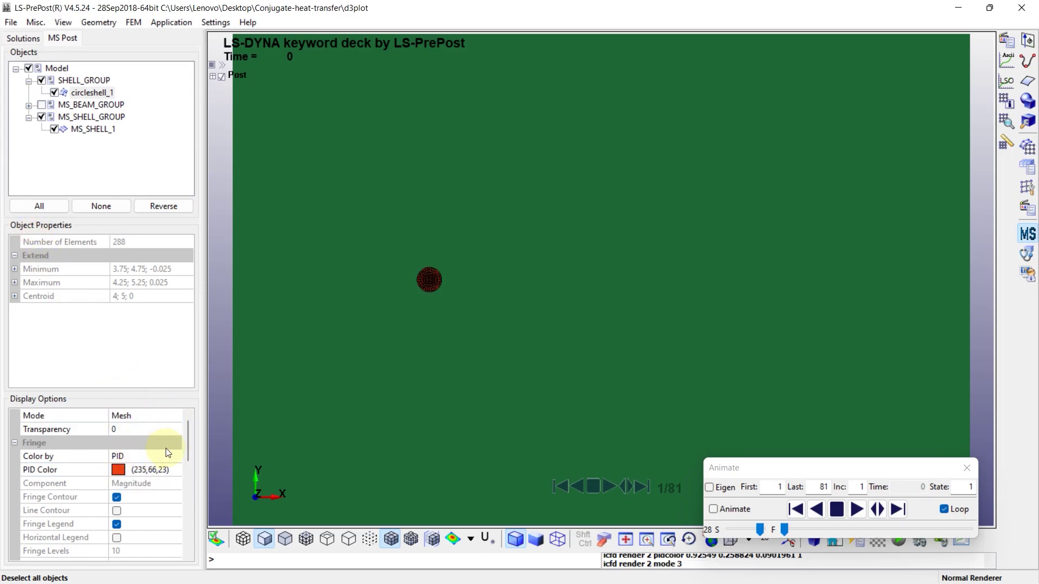
scroll(445, 290, "up", 2)
scroll(424, 268, "up", 3)
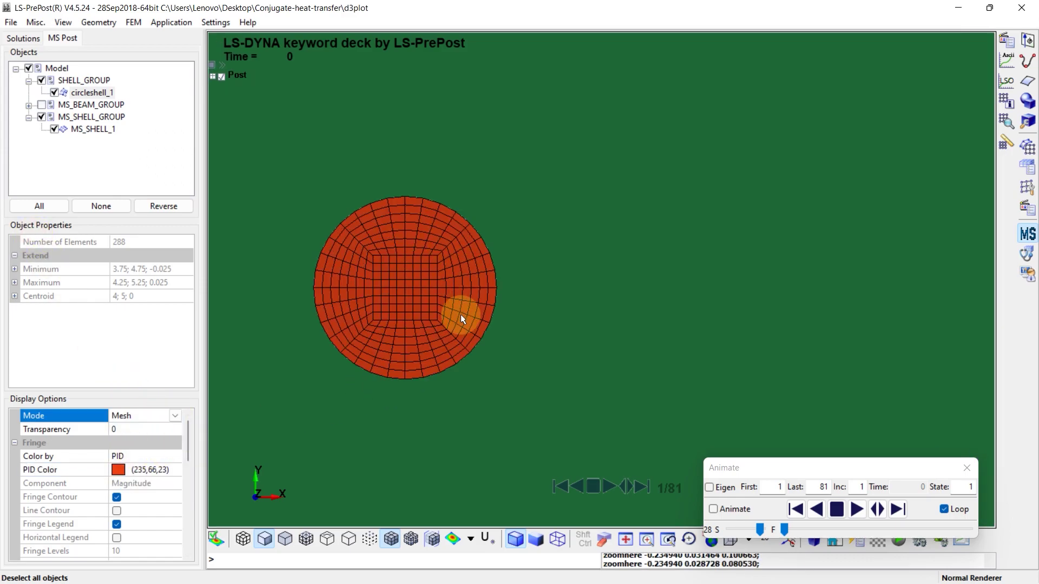
Step: Set the display mode of the fluid part MS_SHELL_1 to Mesh and view the elements around the cylinder
left_click(87, 129)
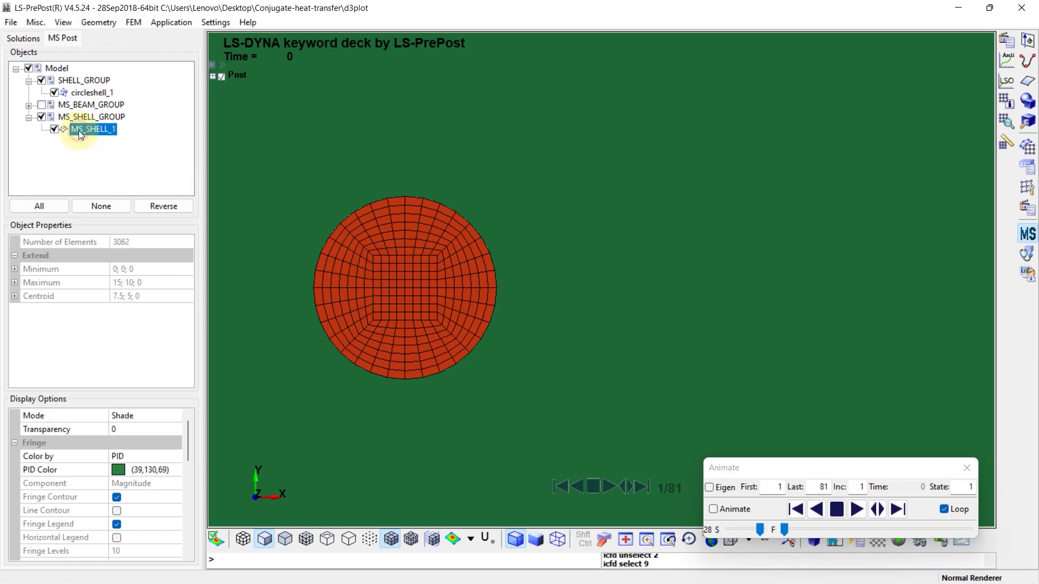
left_click(151, 416)
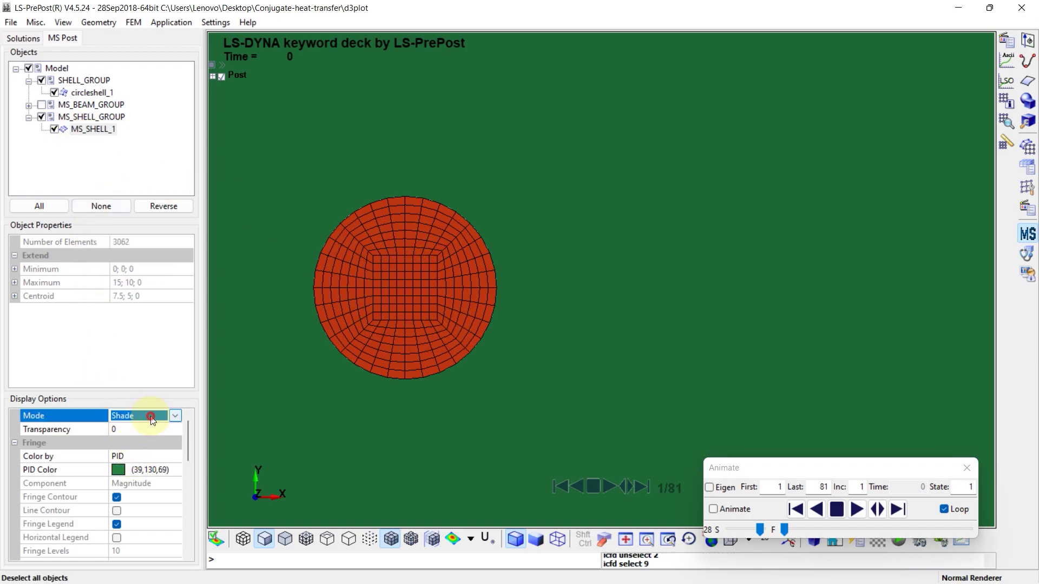
left_click(175, 416)
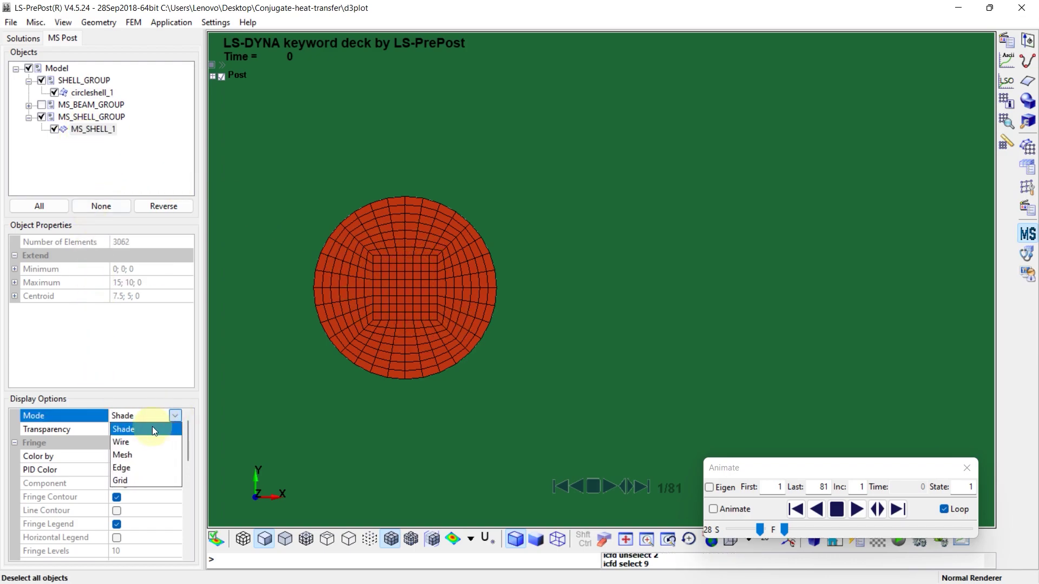
left_click(130, 456)
scroll(544, 265, "down", 1)
scroll(545, 265, "up", 1)
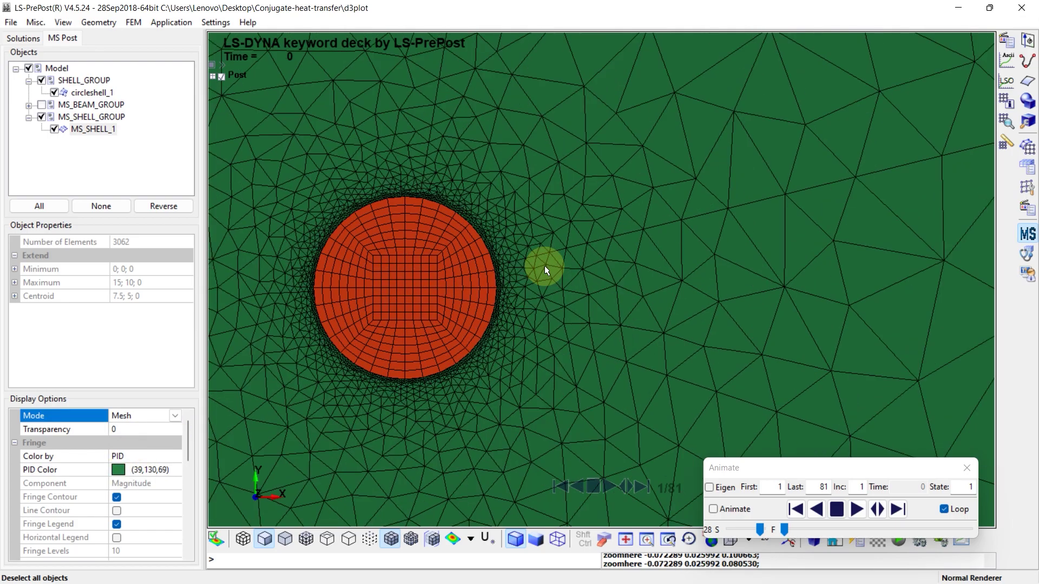
Step: Colour MS_SHELL_1 by fluid velocity magnitude and bring more of the flow domain around the cylinder into view
left_click(149, 459)
left_click(177, 456)
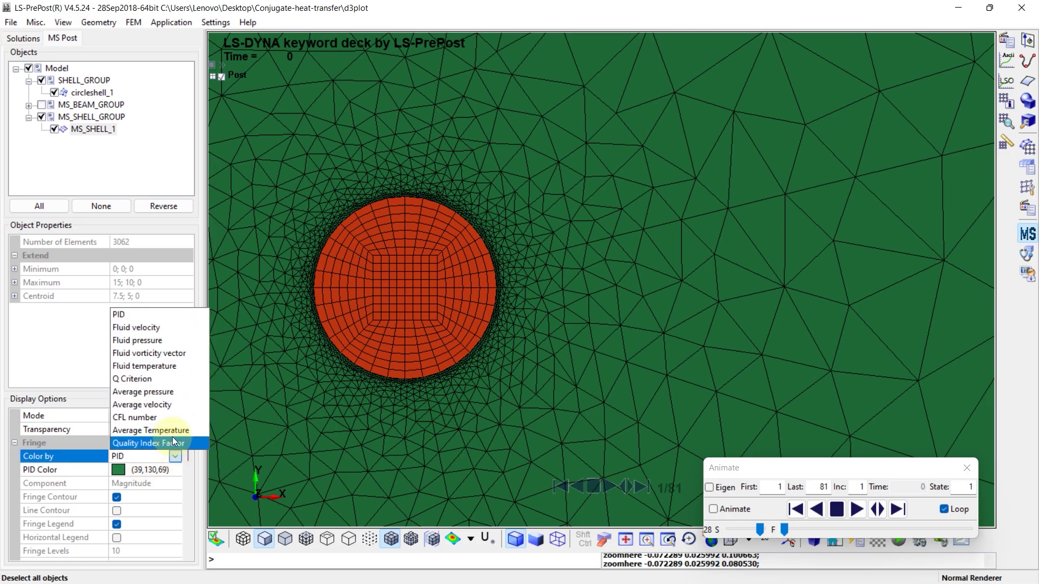
left_click(149, 342)
scroll(330, 359, "down", 3)
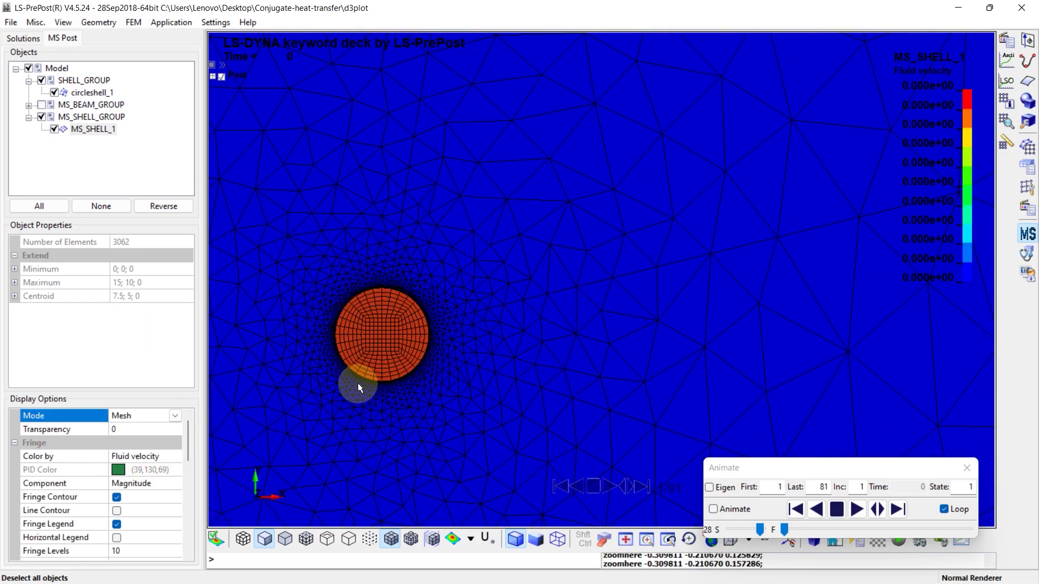
middle_click_drag(362, 383, 428, 326)
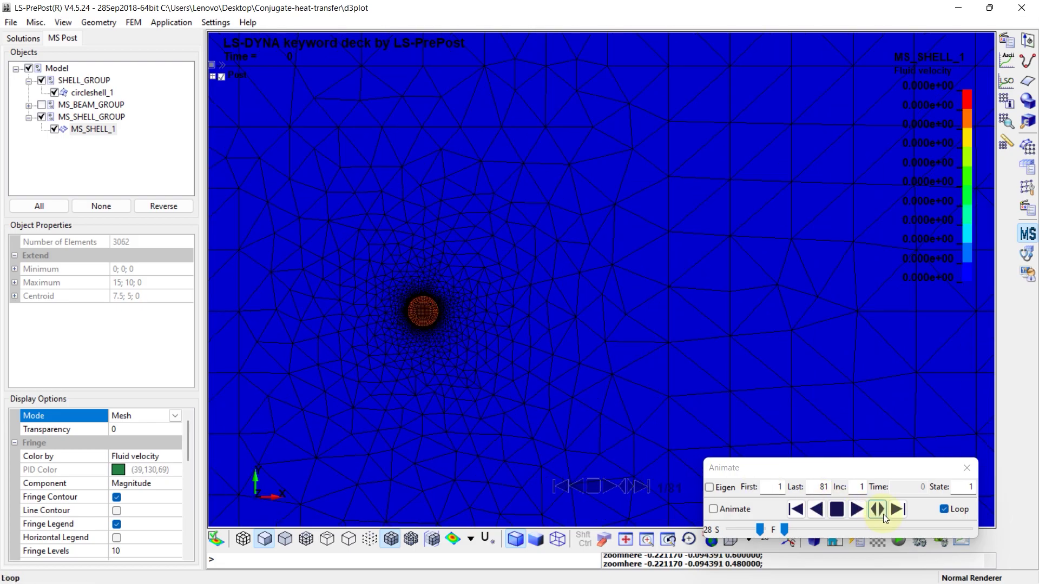
Step: Play the fluid velocity animation forward, view the full wake behind the cylinder, and stop the playback
left_click(858, 510)
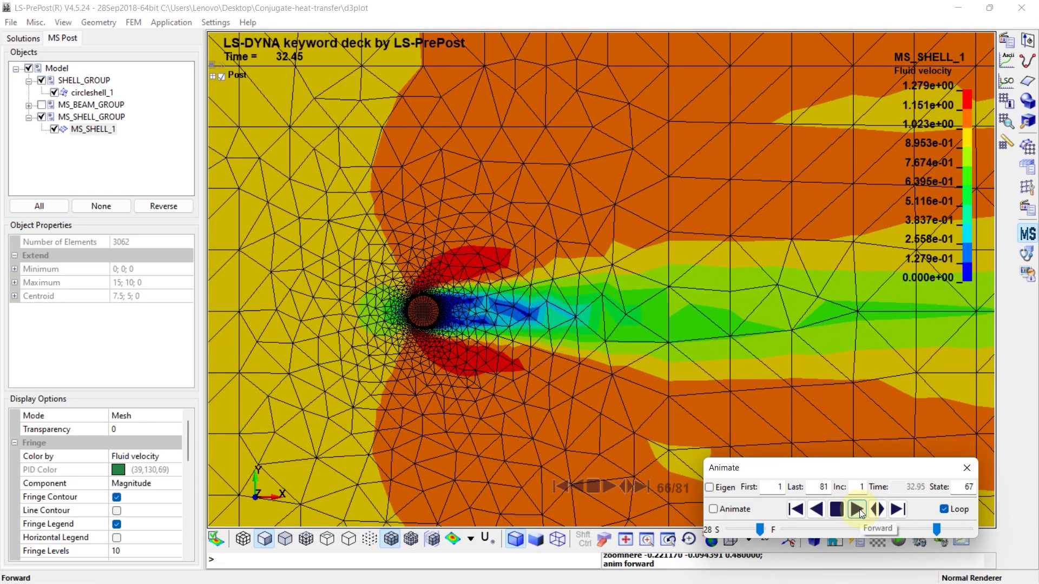
scroll(506, 336, "down", 2)
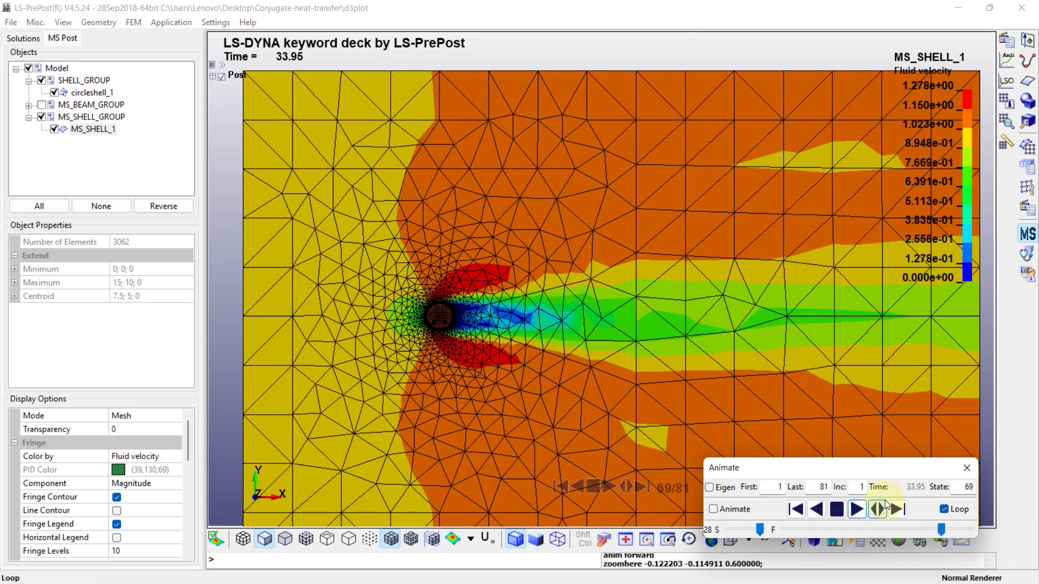
left_click(837, 510)
Step: Colour MS_SHELL_1 by fluid pressure, play the animation forward through the states, and stop it
left_click(173, 457)
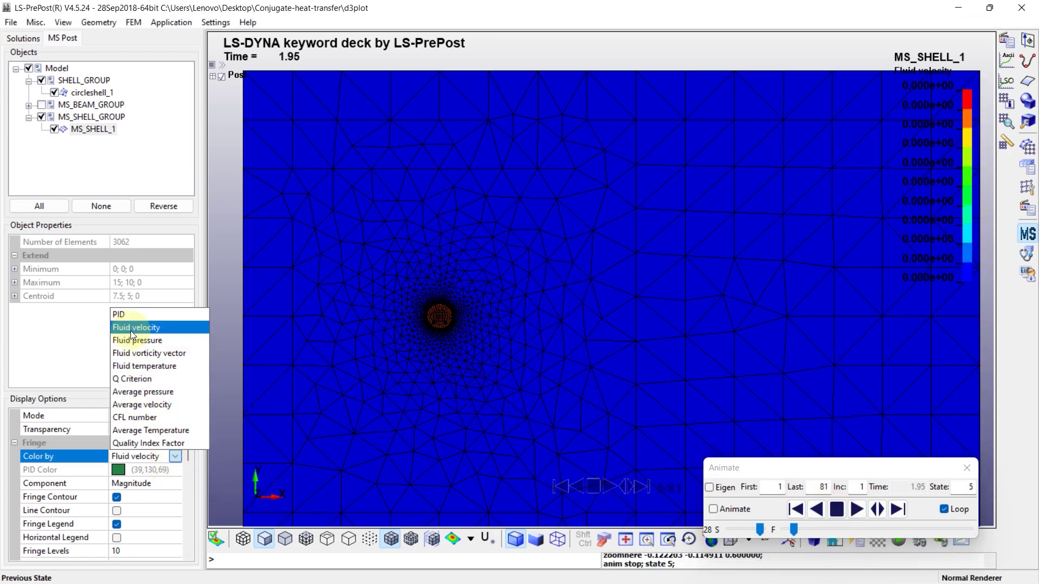
left_click(136, 355)
left_click(858, 509)
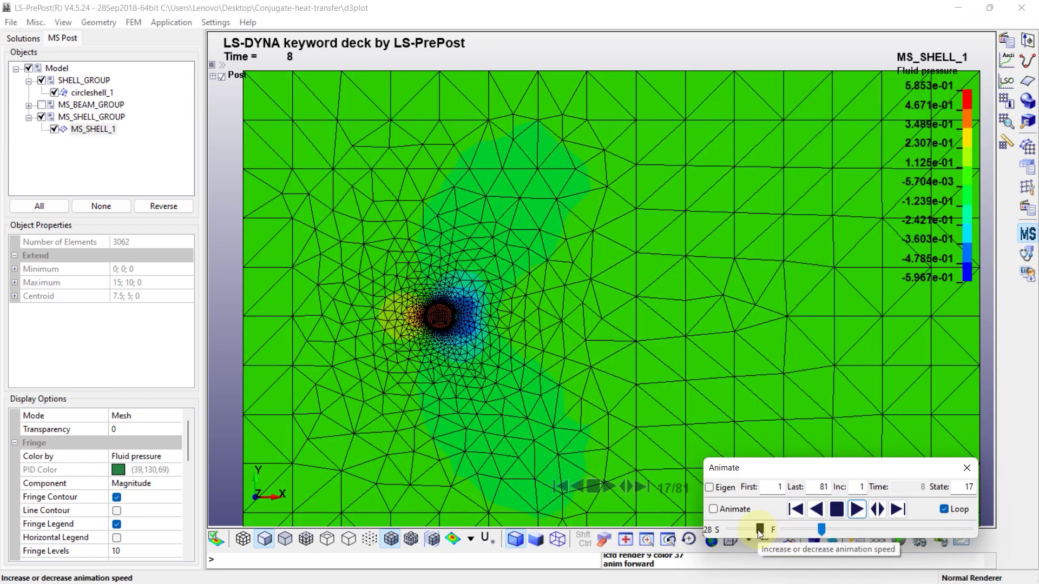
left_click(837, 510)
Step: Colour MS_SHELL_1 by fluid temperature and play the animation forward at a reduced speed of 19, stopping at state 52
left_click(157, 461)
left_click(156, 462)
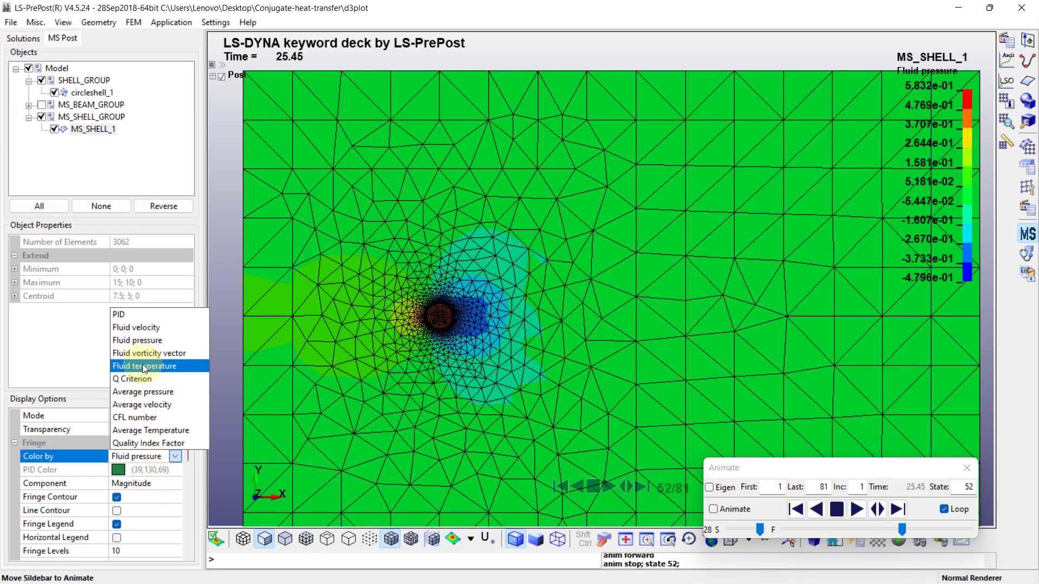
left_click(143, 366)
left_click(788, 528)
left_click_drag(880, 529, 745, 530)
left_click(856, 510)
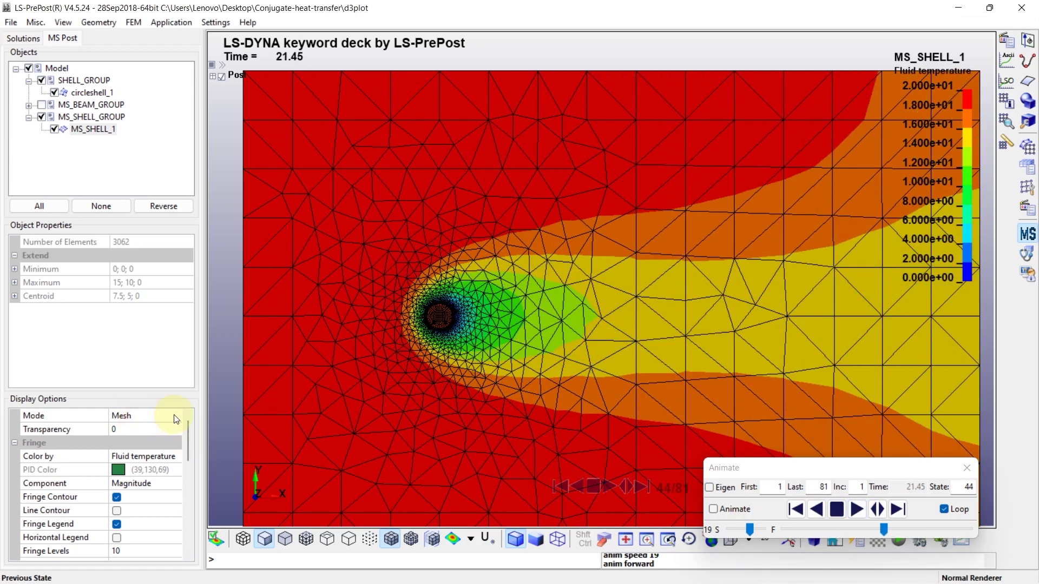
left_click(837, 509)
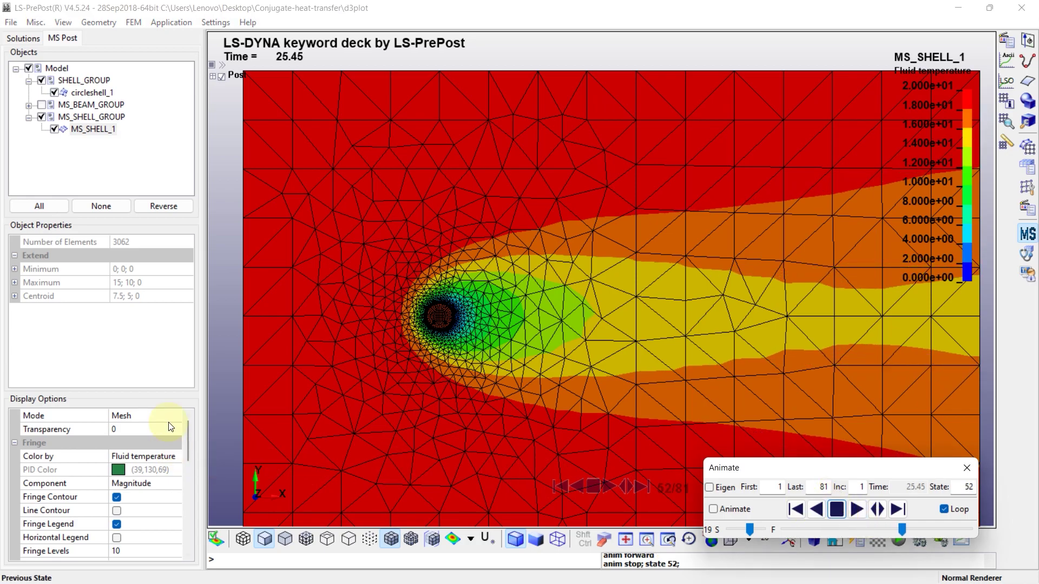
Step: Set the display mode of MS_SHELL_1 to Shade and play the fluid temperature animation forward at speed 28
left_click(162, 416)
left_click(175, 415)
left_click(148, 428)
left_click(856, 509)
left_click_drag(755, 531, 761, 531)
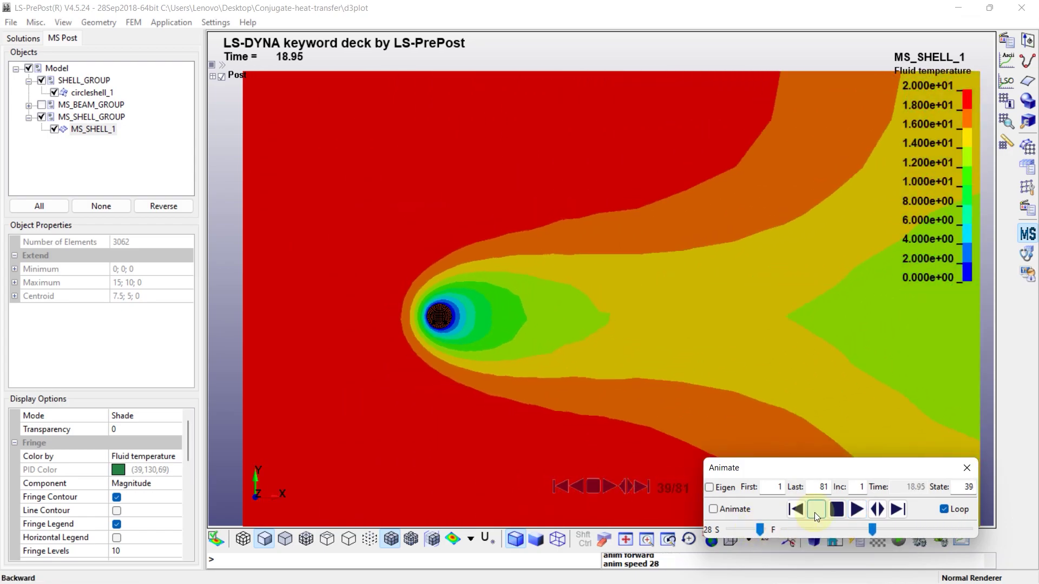